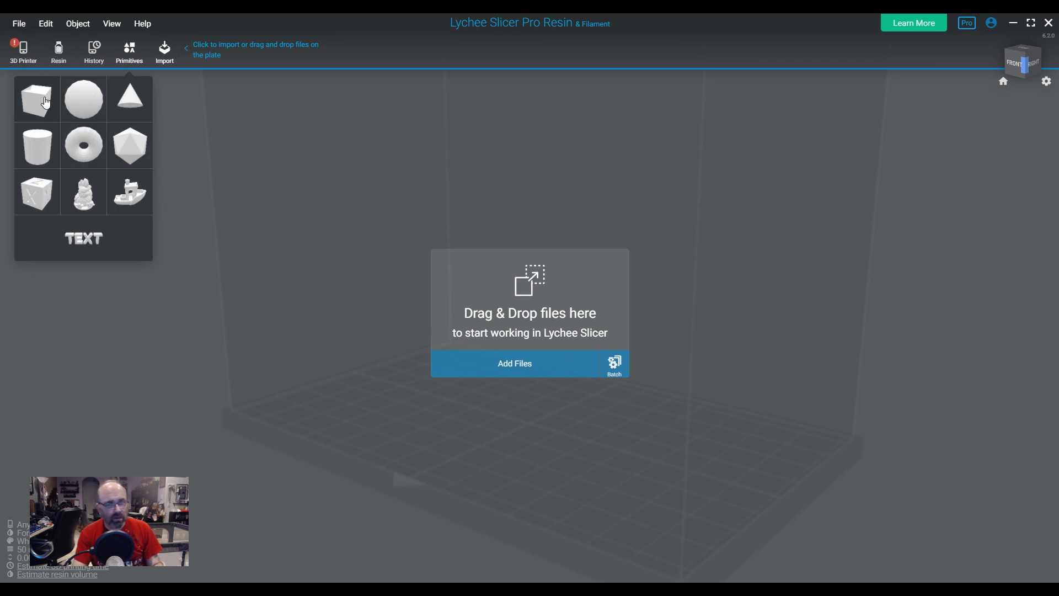
- Add another Anycubic Photon Mono 2 resin printer profile from the available 3D printers
click(26, 59)
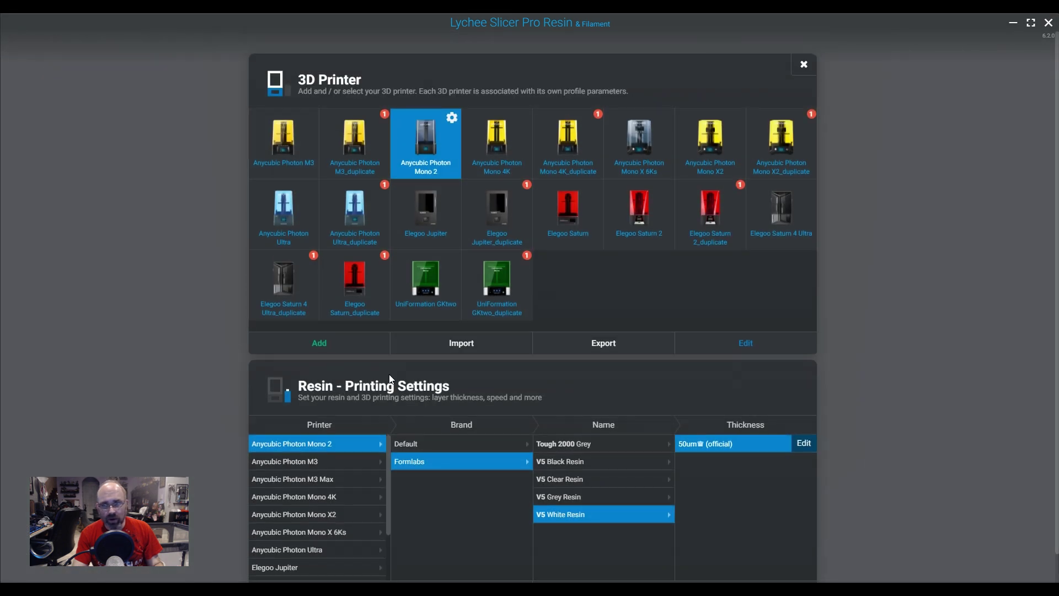
click(350, 350)
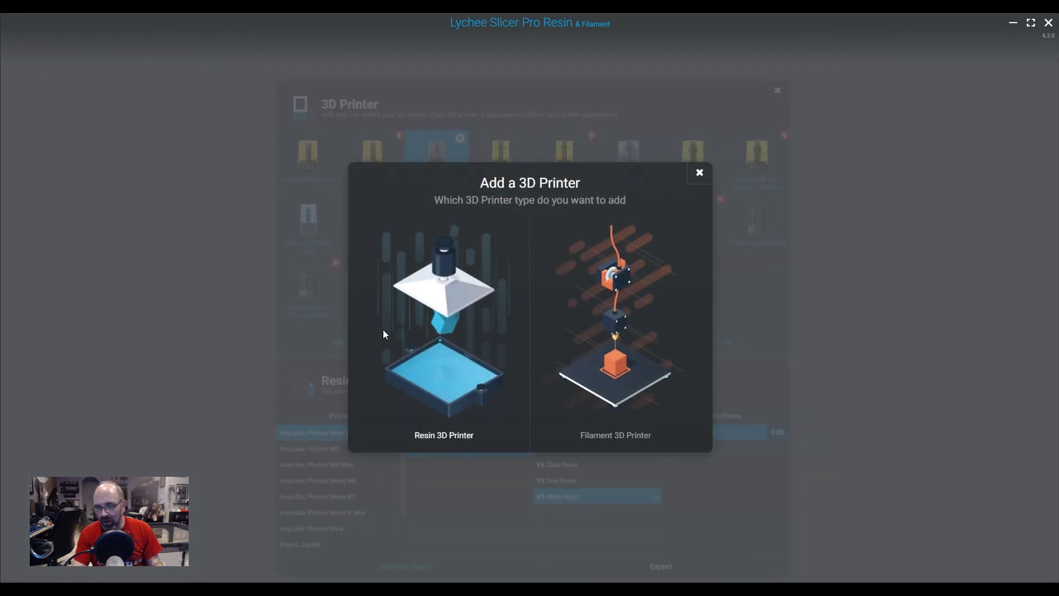
click(456, 374)
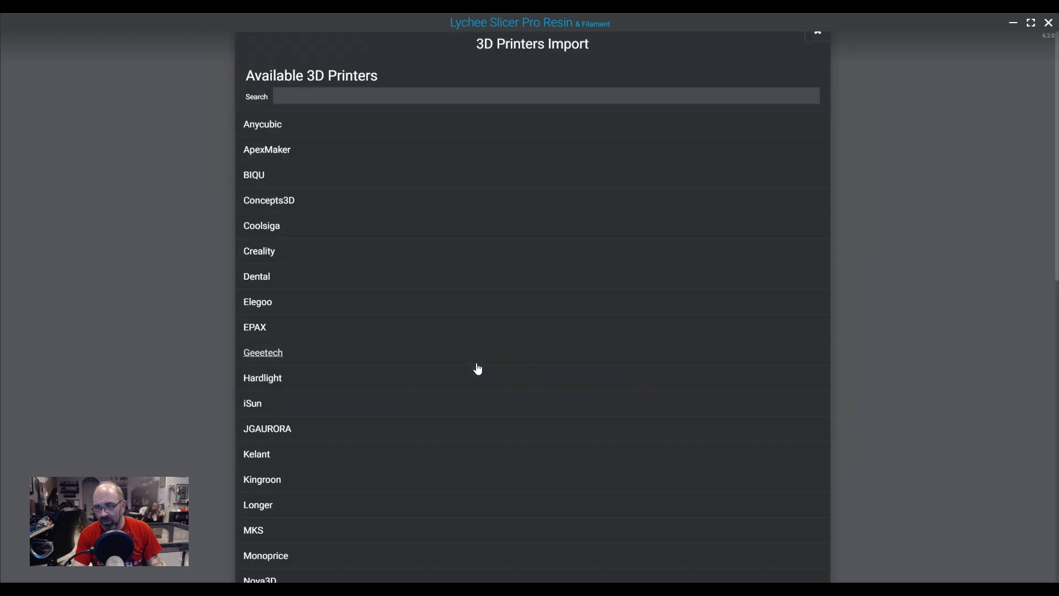
click(279, 165)
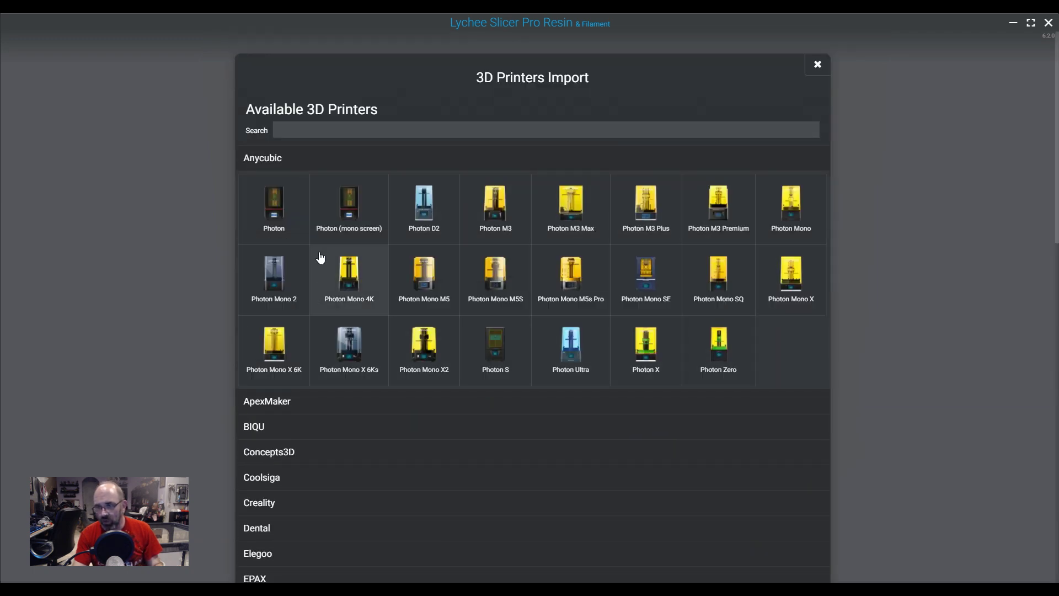
click(276, 281)
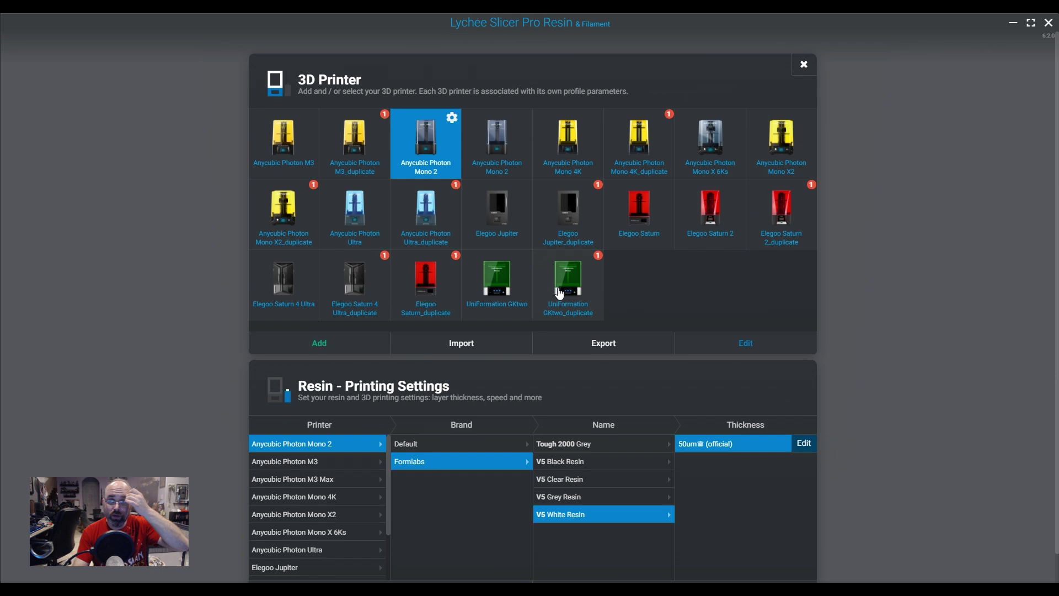
- Delete the newly added duplicate Anycubic Photon Mono 2 profile and select the remaining one
click(522, 117)
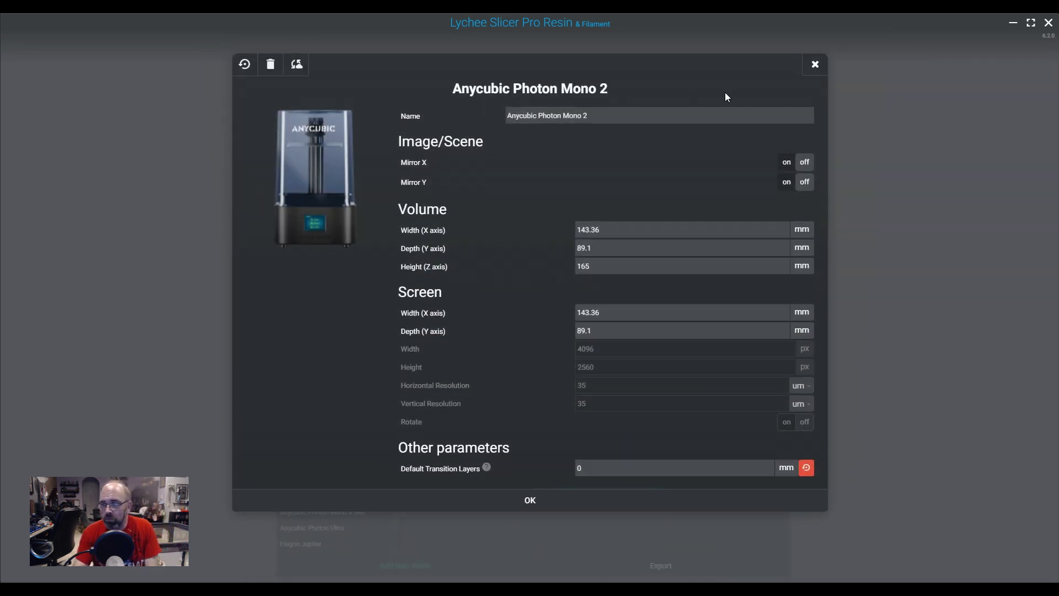
click(270, 64)
click(586, 338)
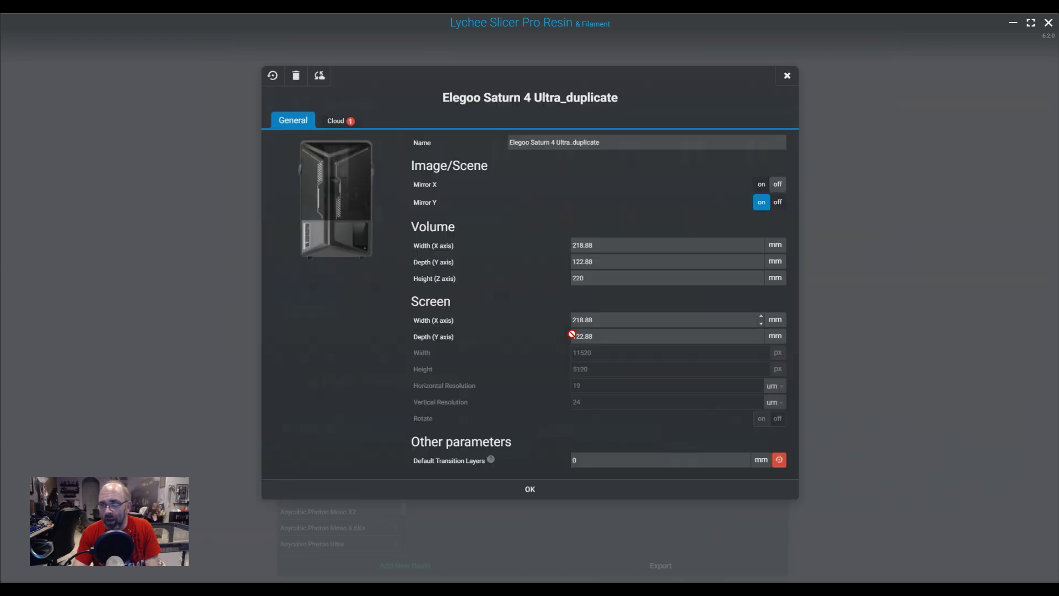
click(437, 143)
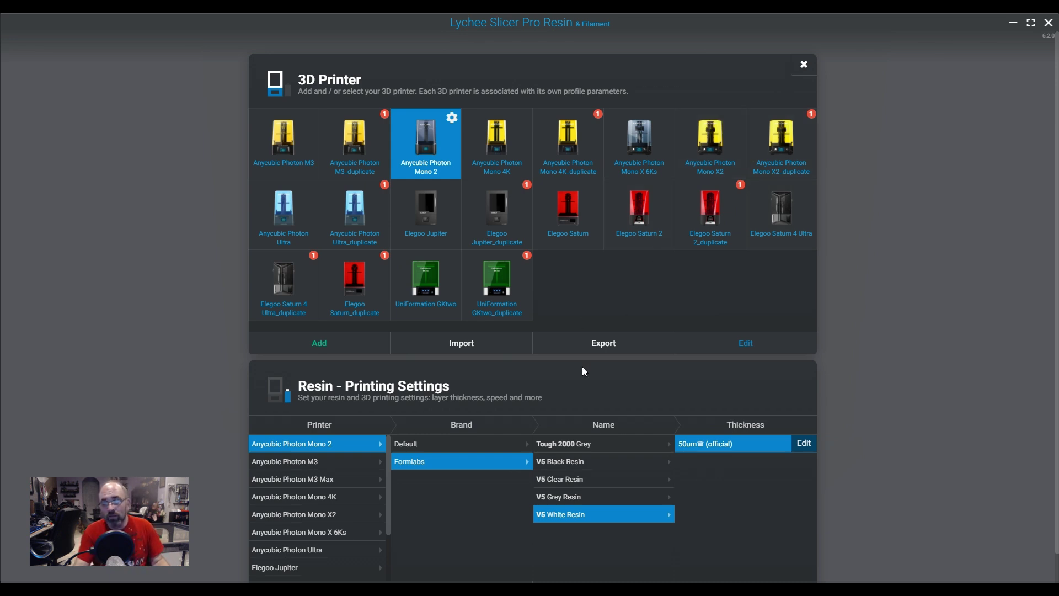
- Choose the Default resin brand in the printing settings of the Anycubic Photon Mono 2
scroll(583, 368, down, 1)
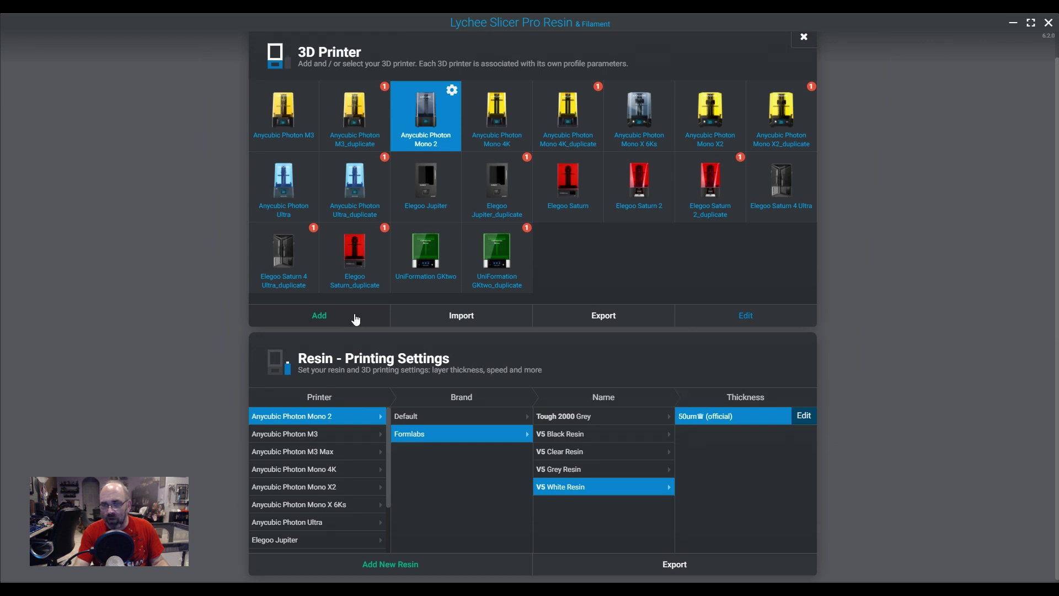
scroll(356, 320, up, 1)
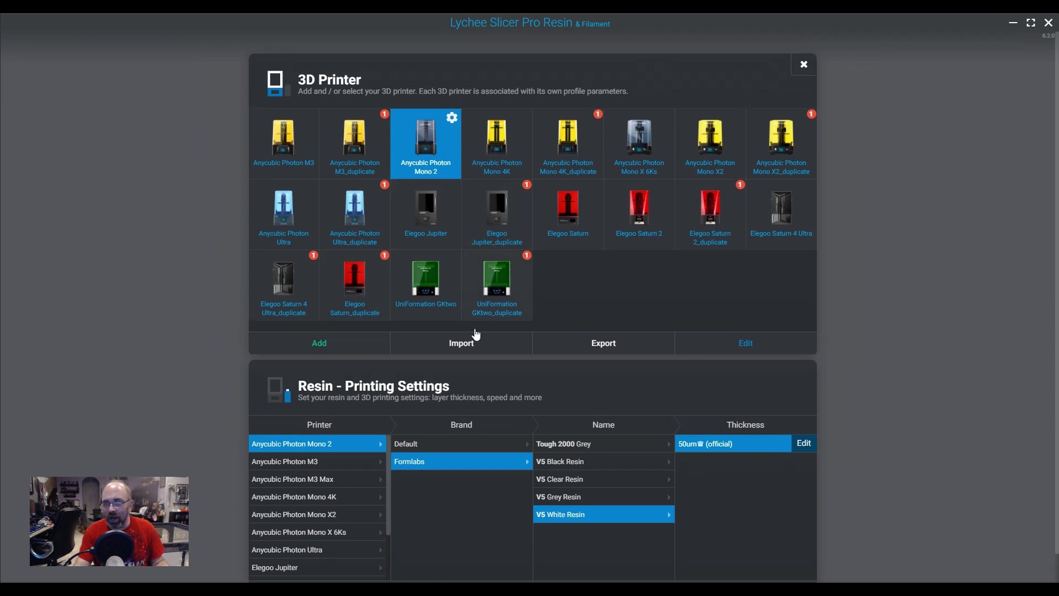
scroll(309, 513, down, 3)
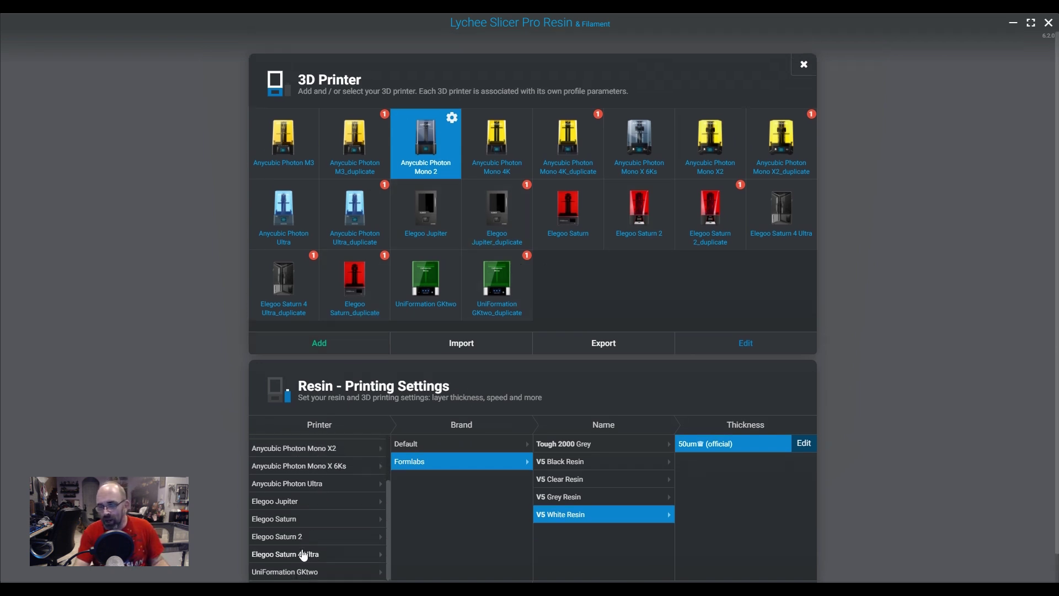
scroll(304, 554, down, 1)
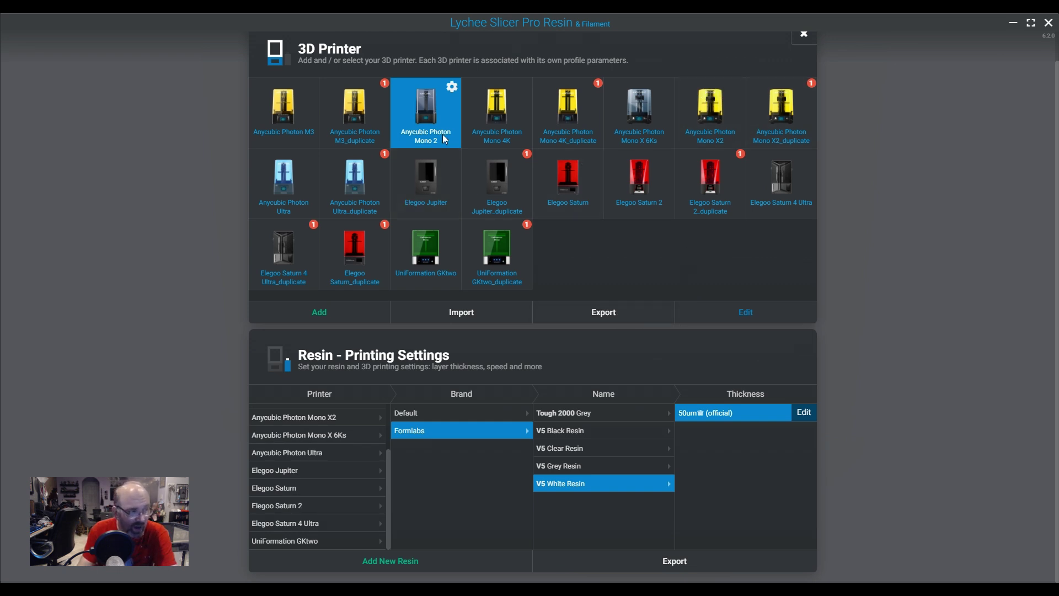
scroll(681, 237, up, 1)
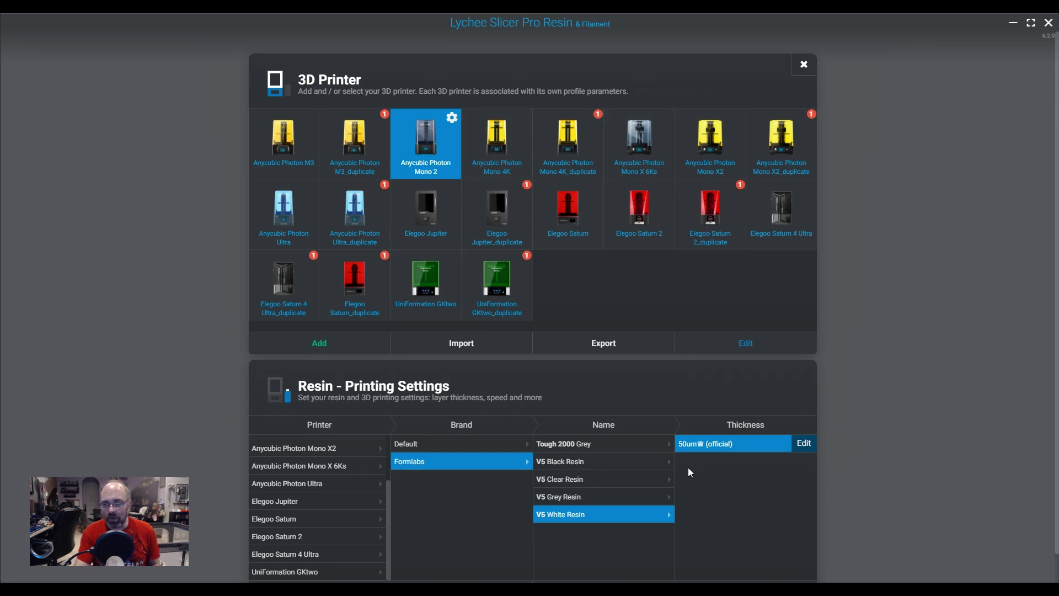
click(435, 445)
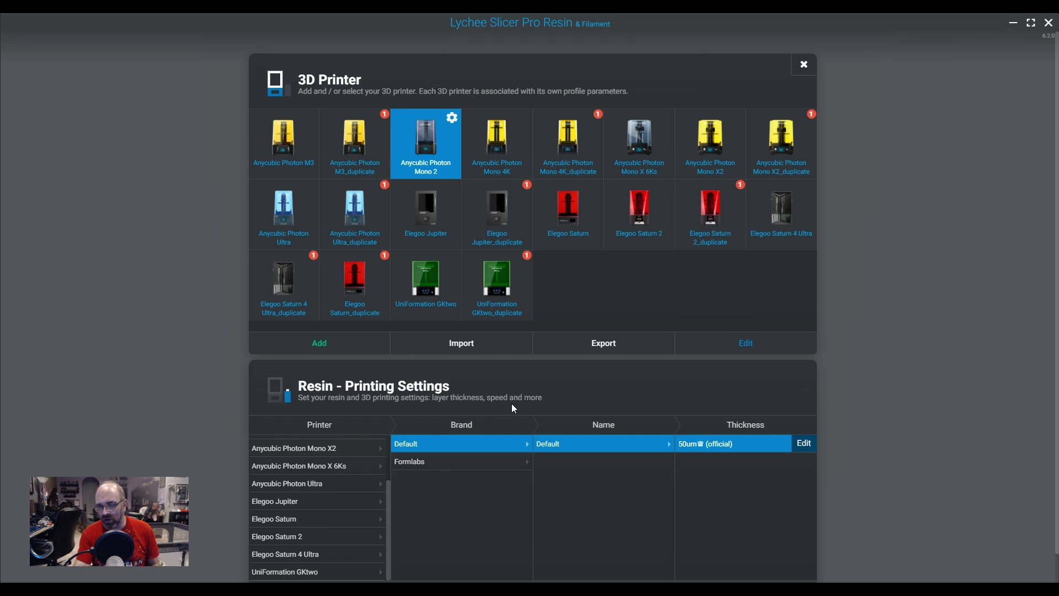
- Set the normal layers' light-off delay to 1.5 s in the Default 50 um resin profile and close the printer settings
scroll(511, 407, down, 1)
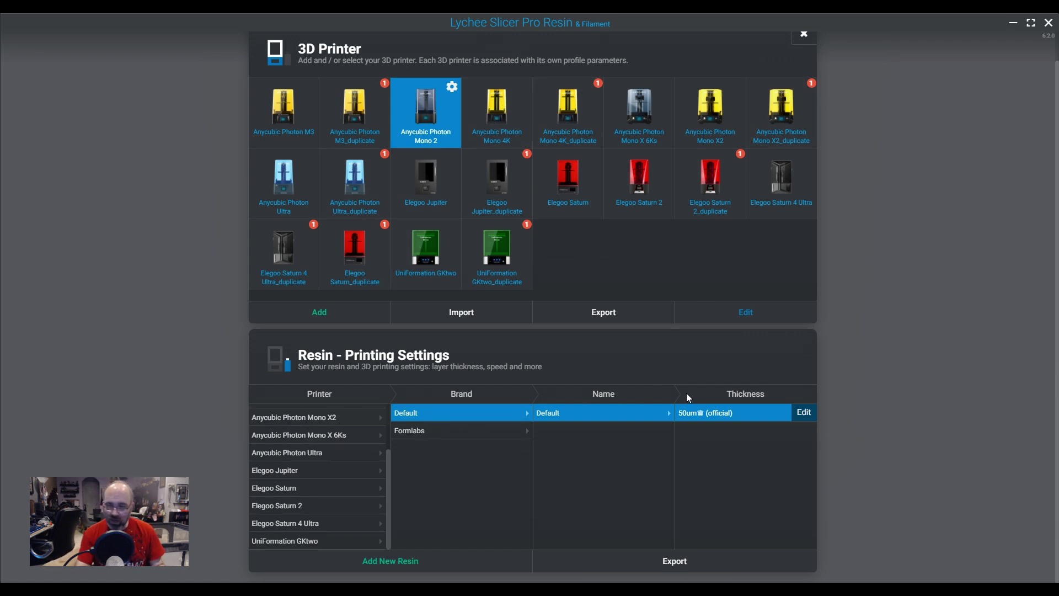
click(803, 413)
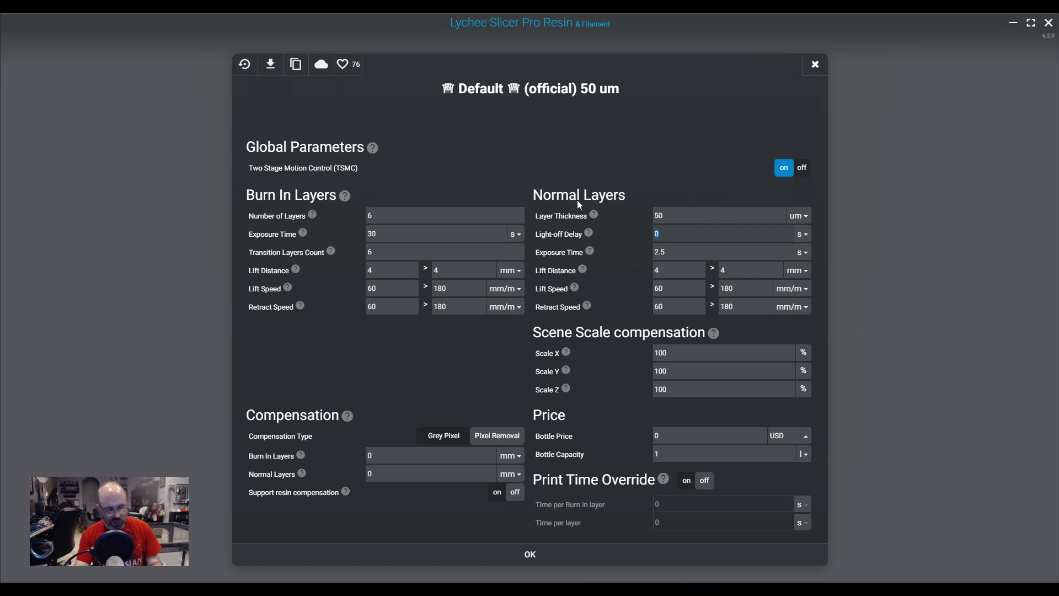
text(1.5)
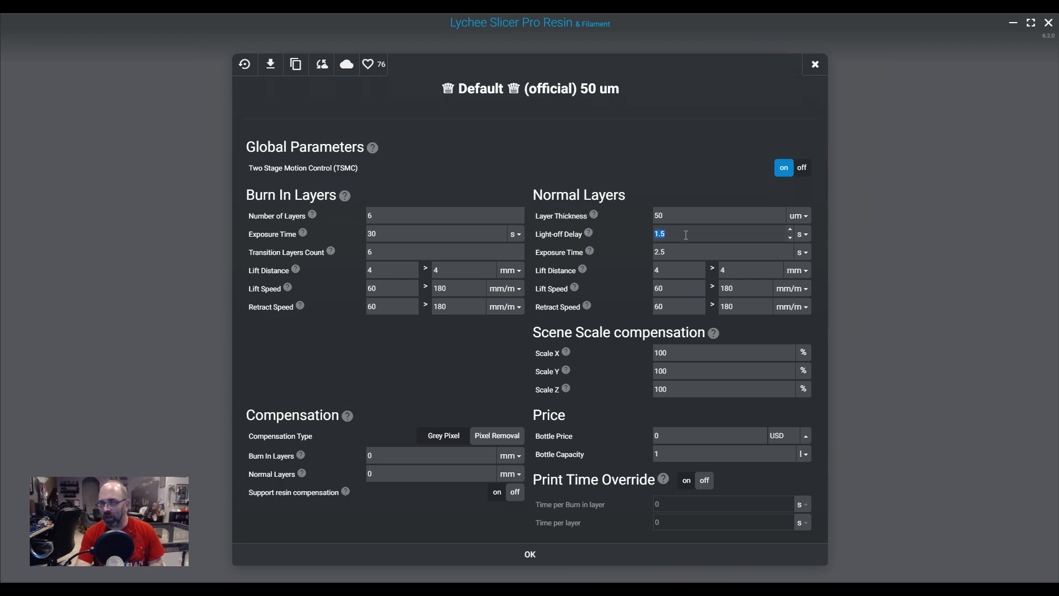
click(550, 556)
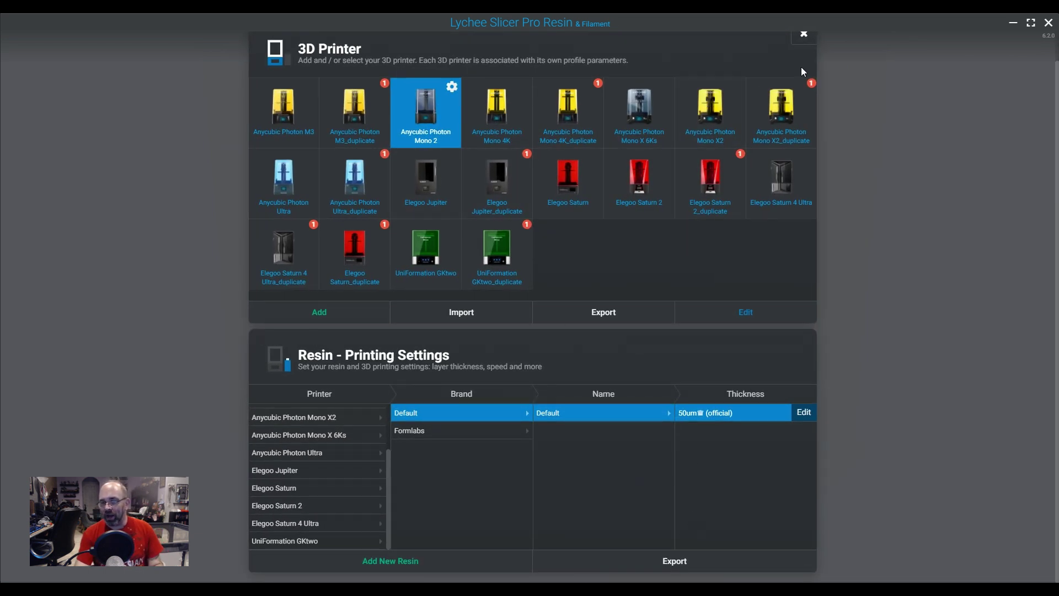
click(804, 35)
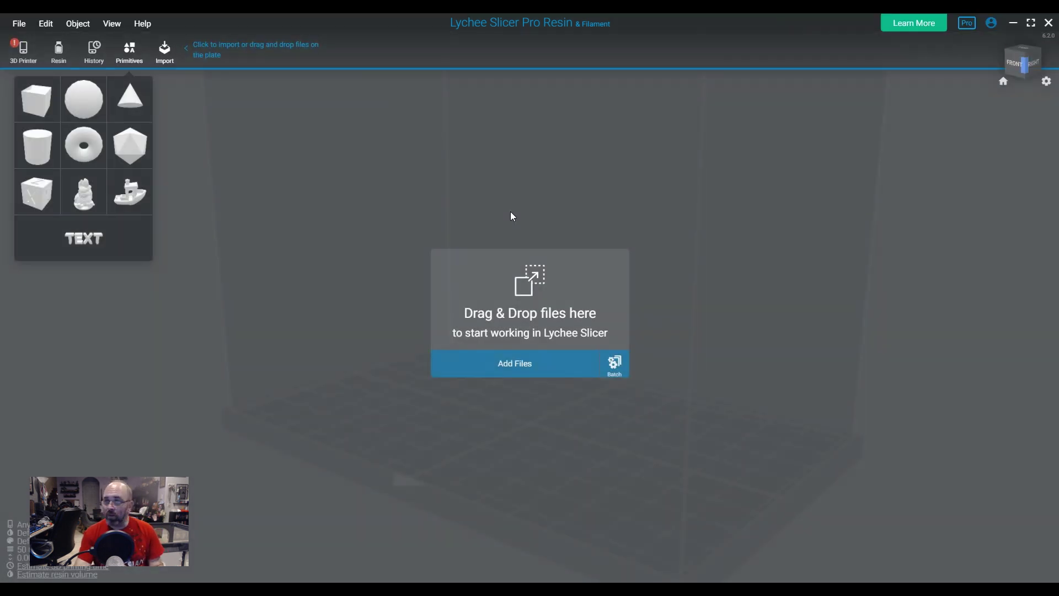
- Switch the active printer to the Anycubic Photon Mono X2 and return to the build plate
drag(384, 373, 407, 418)
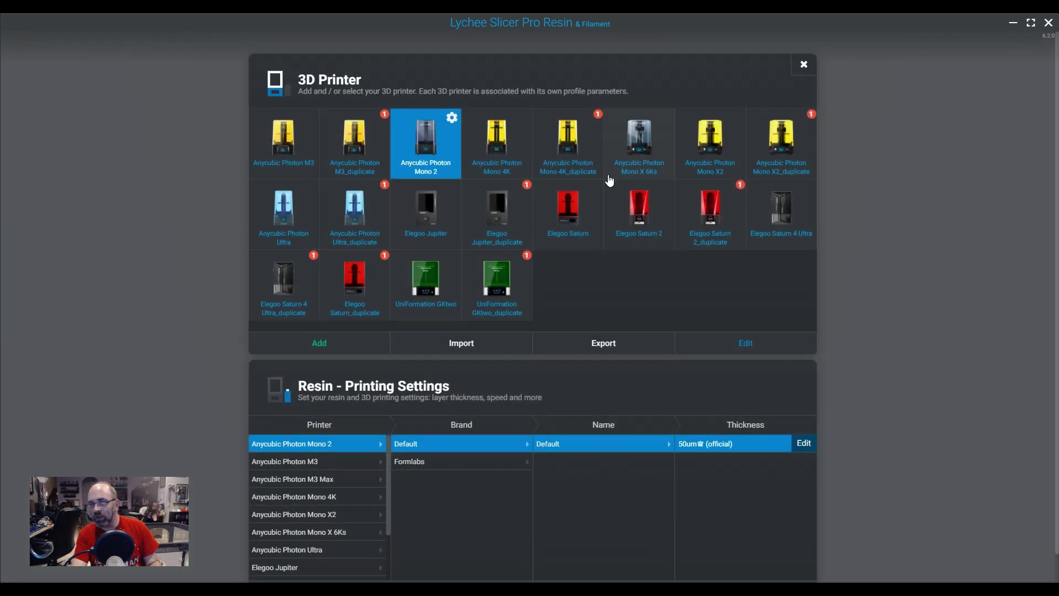
click(709, 144)
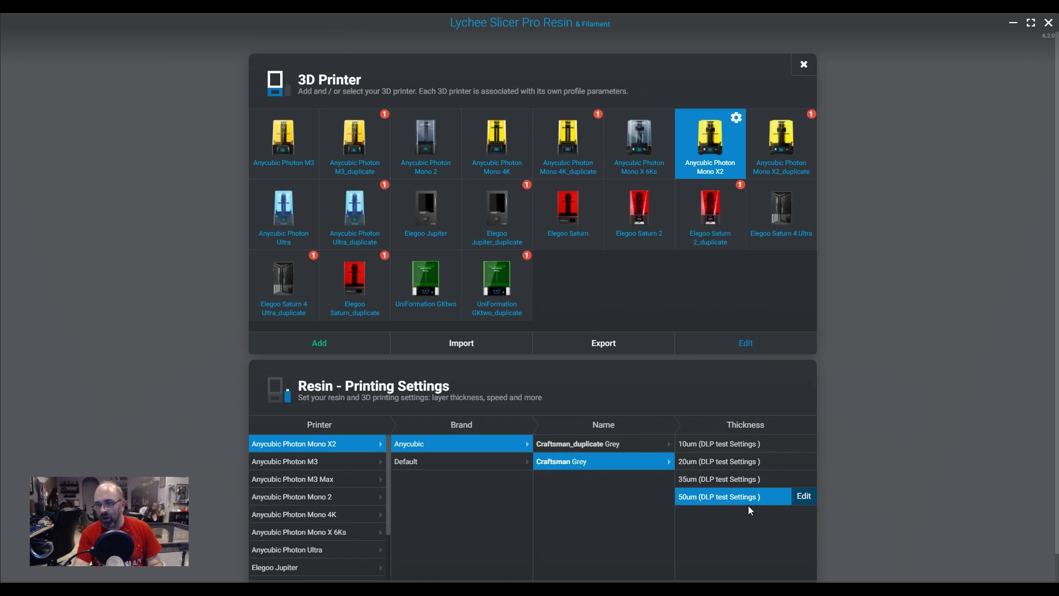
click(807, 70)
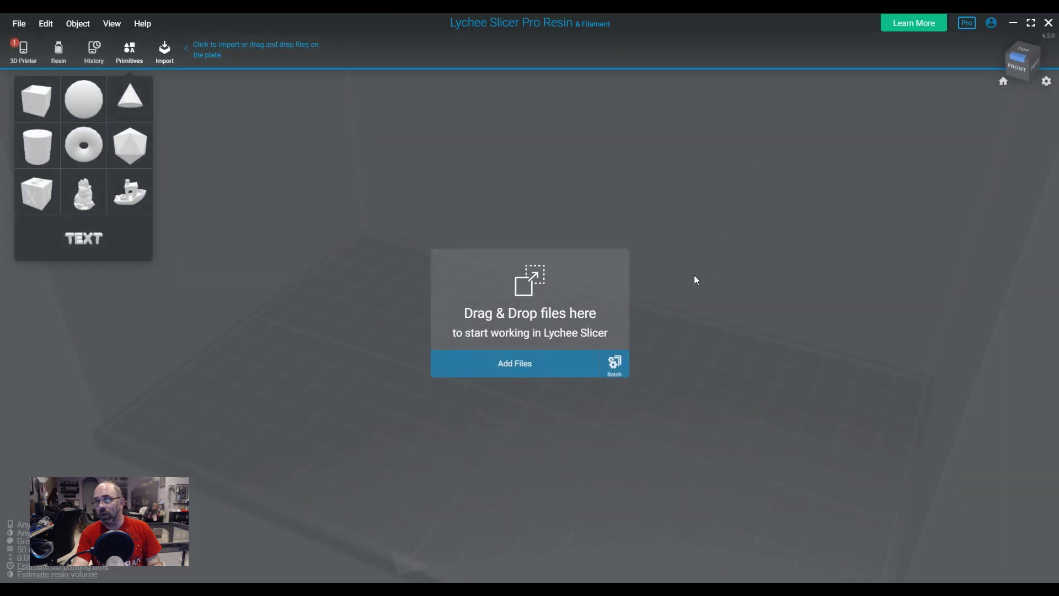
- Load the 4HandedEfreeti1.stl figure onto the build plate and repair its mesh
drag(753, 423, 672, 438)
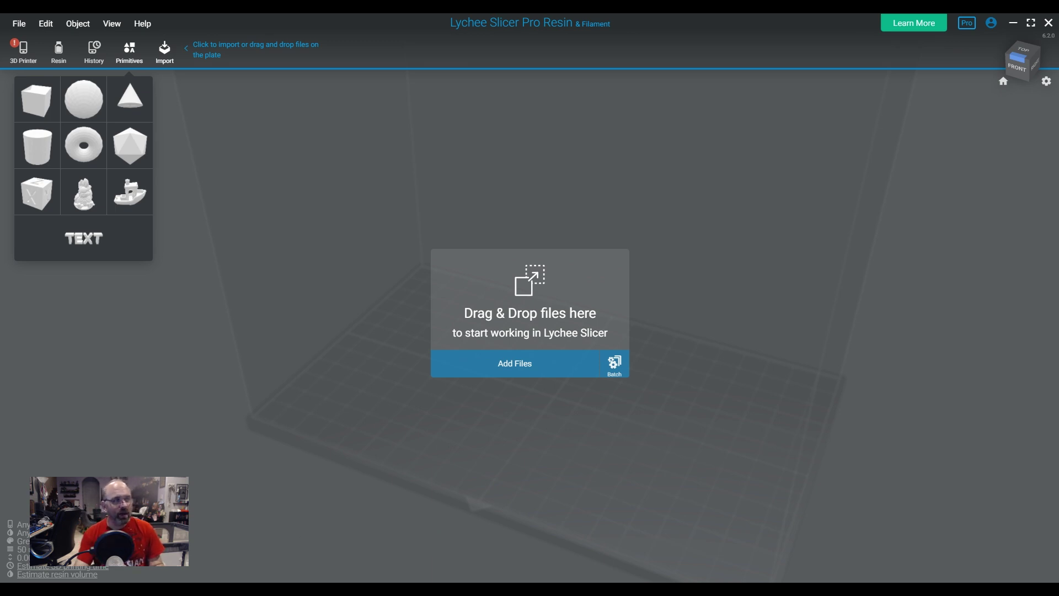
click(448, 302)
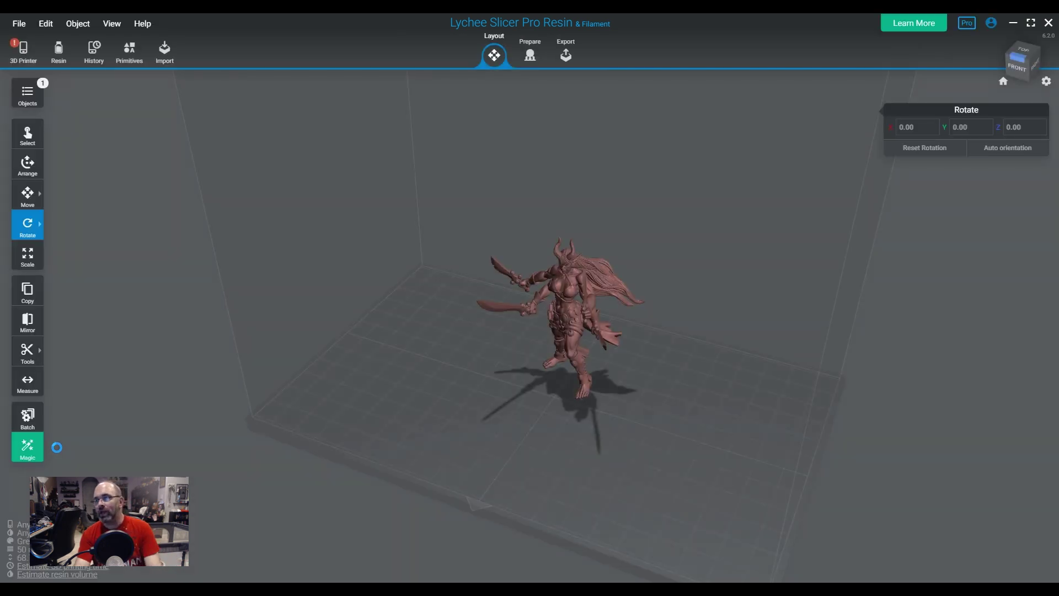
click(592, 324)
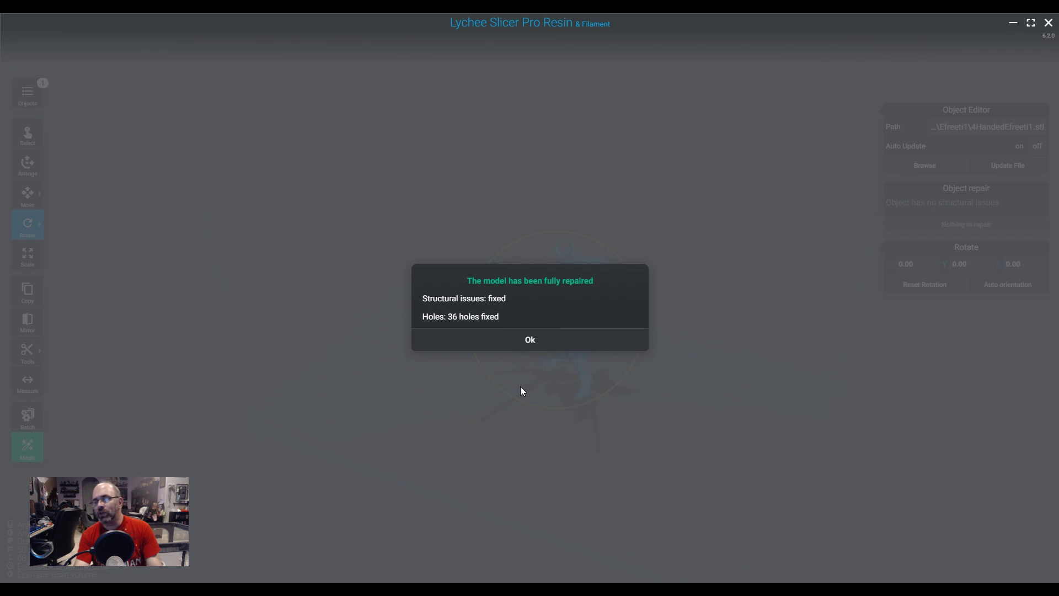
click(520, 338)
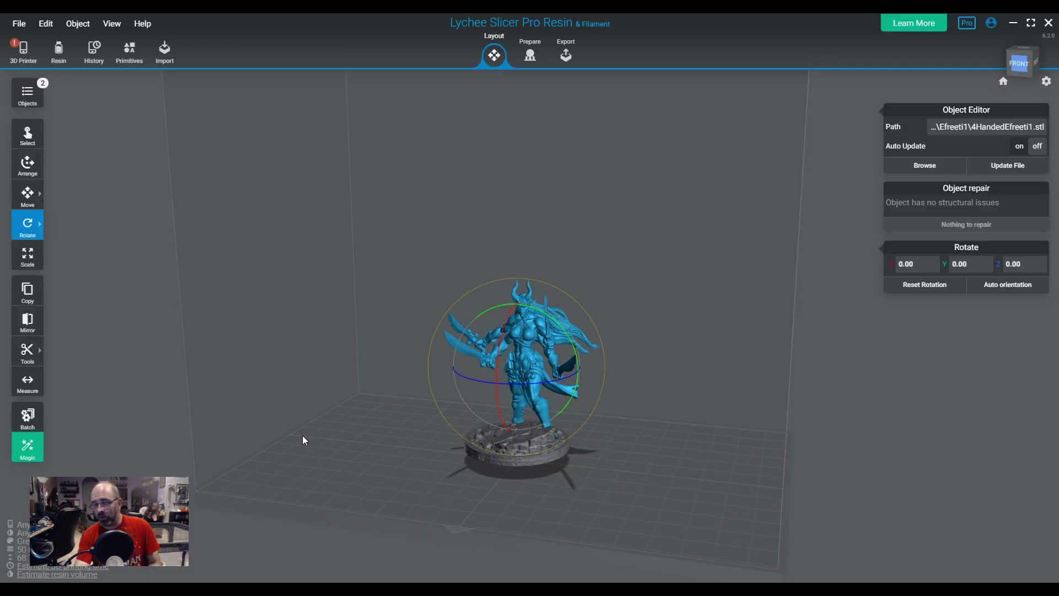
- Rotate the figure freehand to about X -0.58, Y 4.24 and Z -3.67 degrees and deselect it
drag(577, 475, 532, 455)
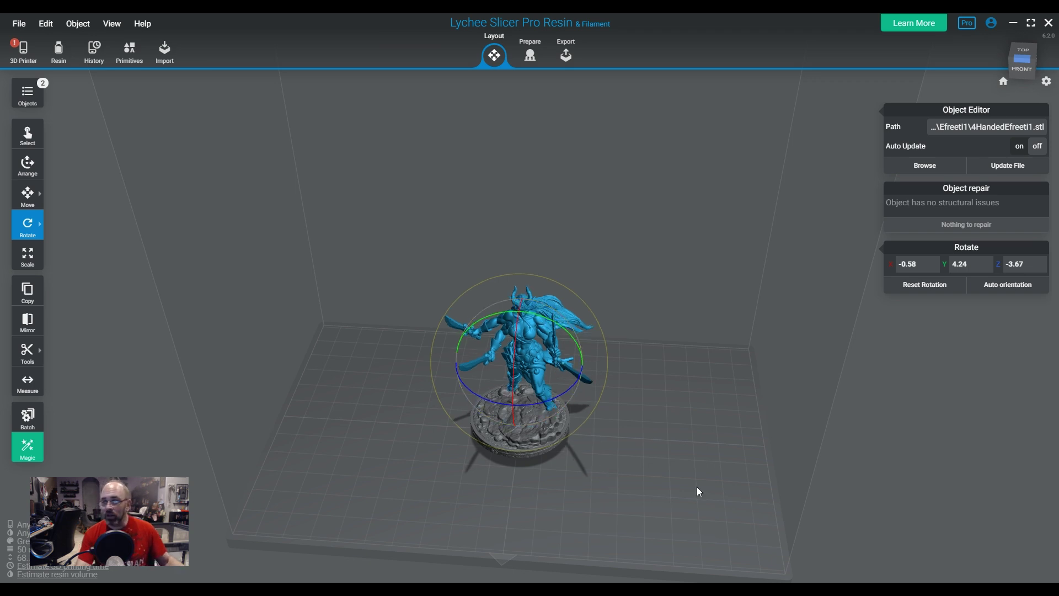
click(627, 512)
- Move the 40 mm base out from under the figure and repair its structural errors
drag(522, 438, 392, 458)
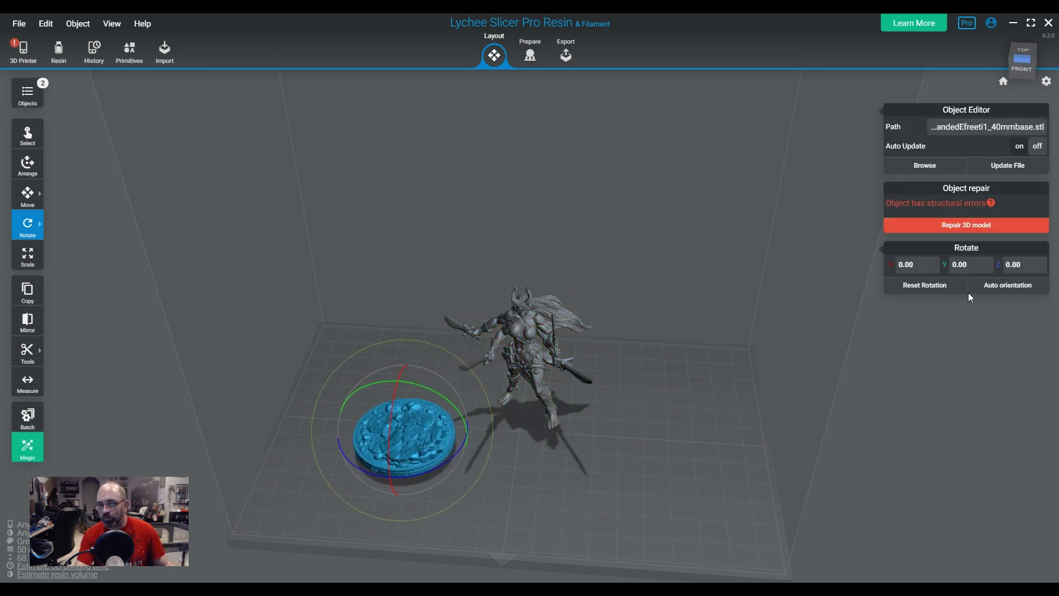
click(954, 236)
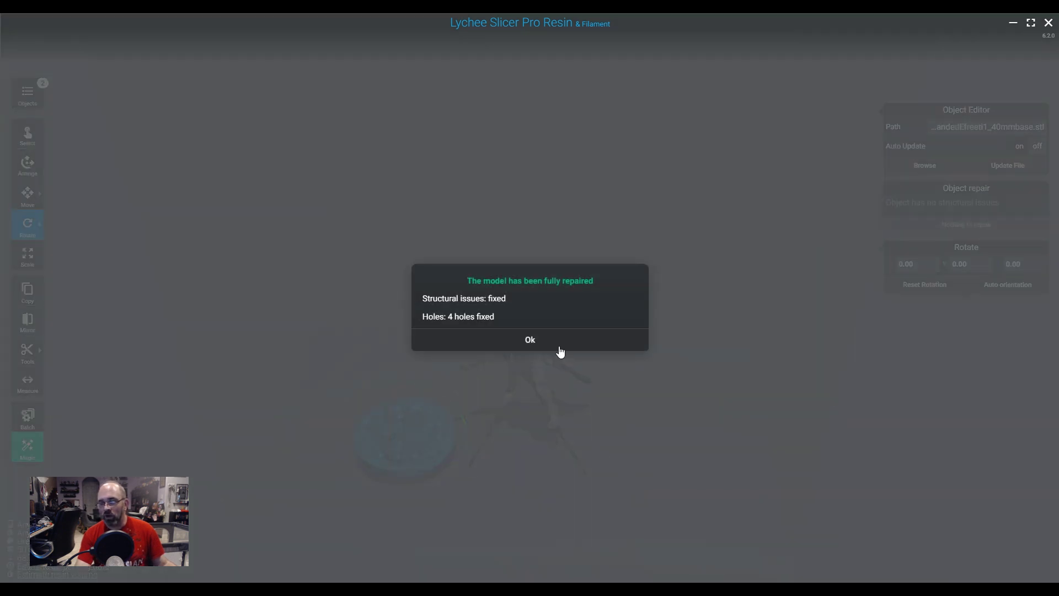
click(544, 334)
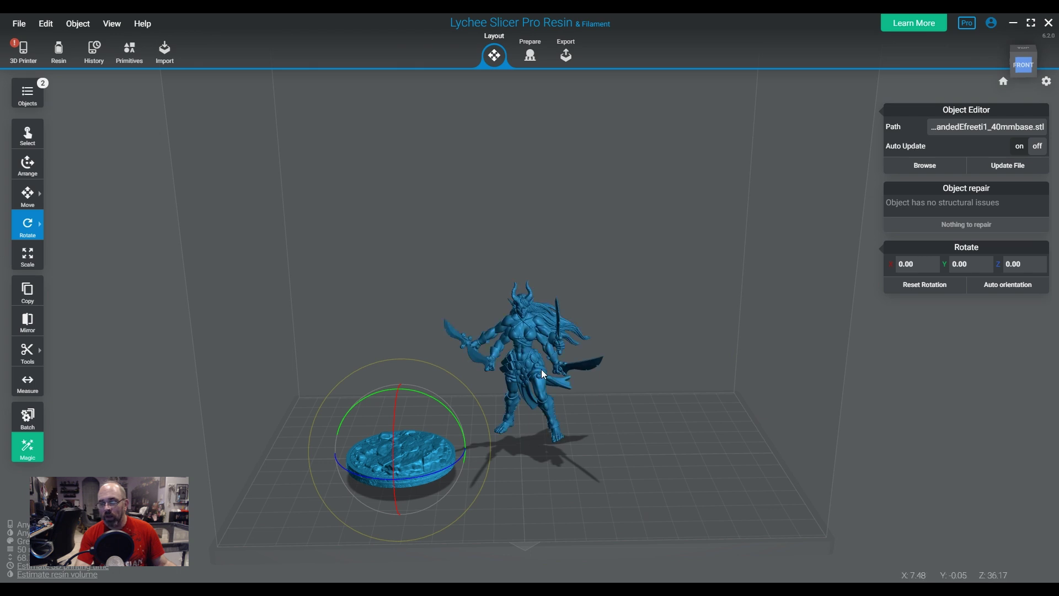
- Tilt the figure freehand about the X axis to about -16.54 degrees
click(576, 396)
right_drag(575, 396, 596, 432)
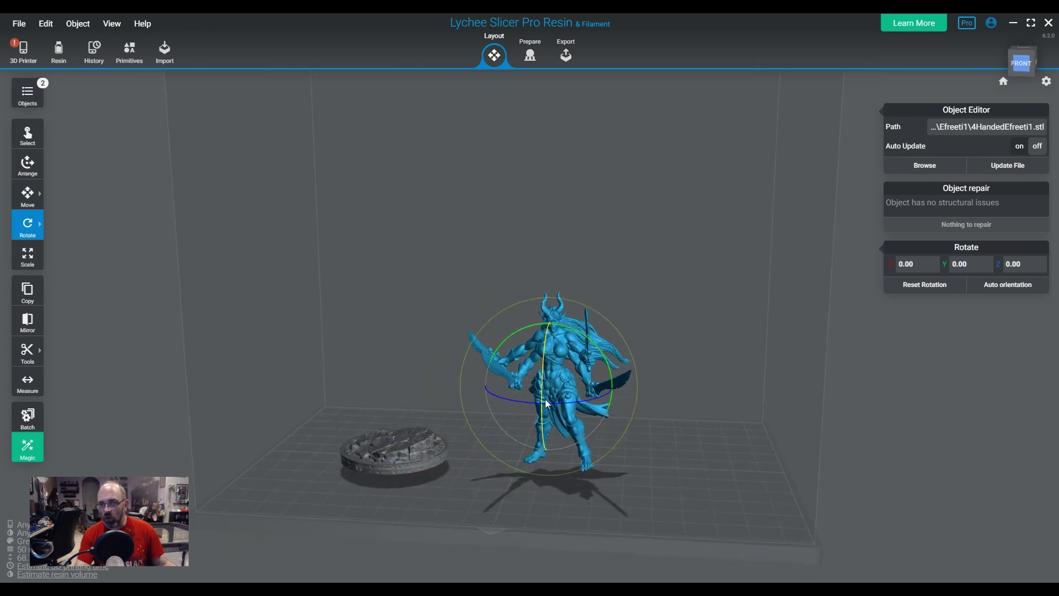
drag(545, 398, 648, 488)
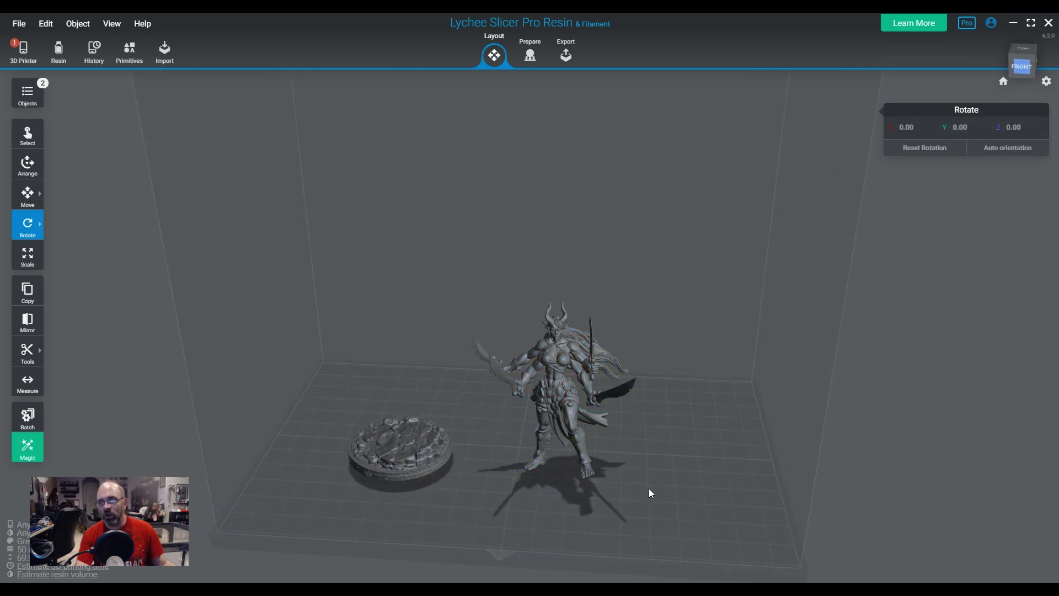
right_drag(649, 488, 649, 511)
click(407, 453)
right_drag(409, 458, 622, 401)
click(632, 386)
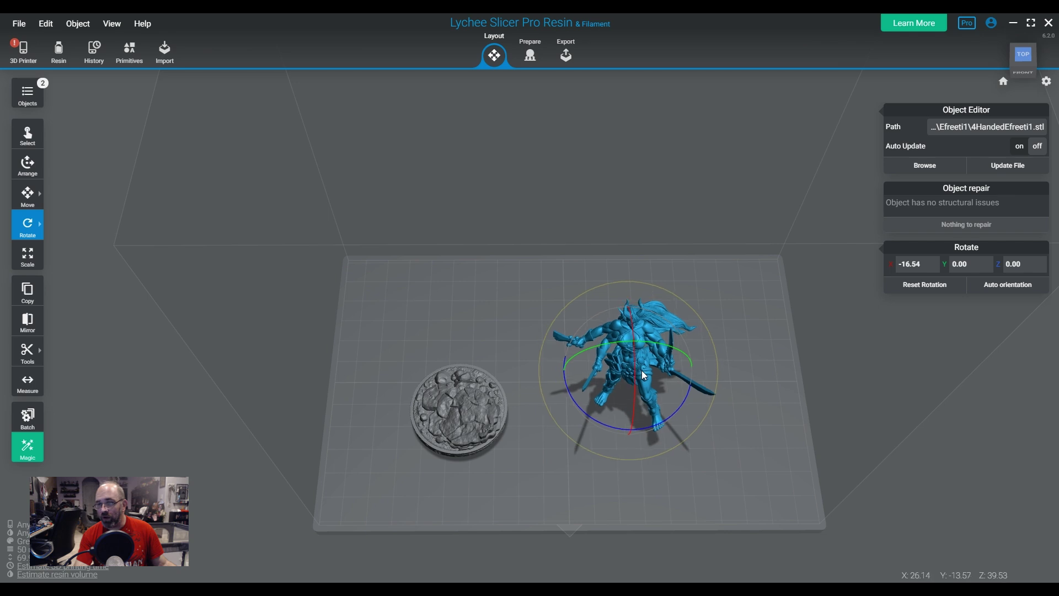
- Tilt the 40 mm base steeply about the X axis so its textured top faces the front of the plate
click(497, 425)
right_drag(487, 398, 567, 480)
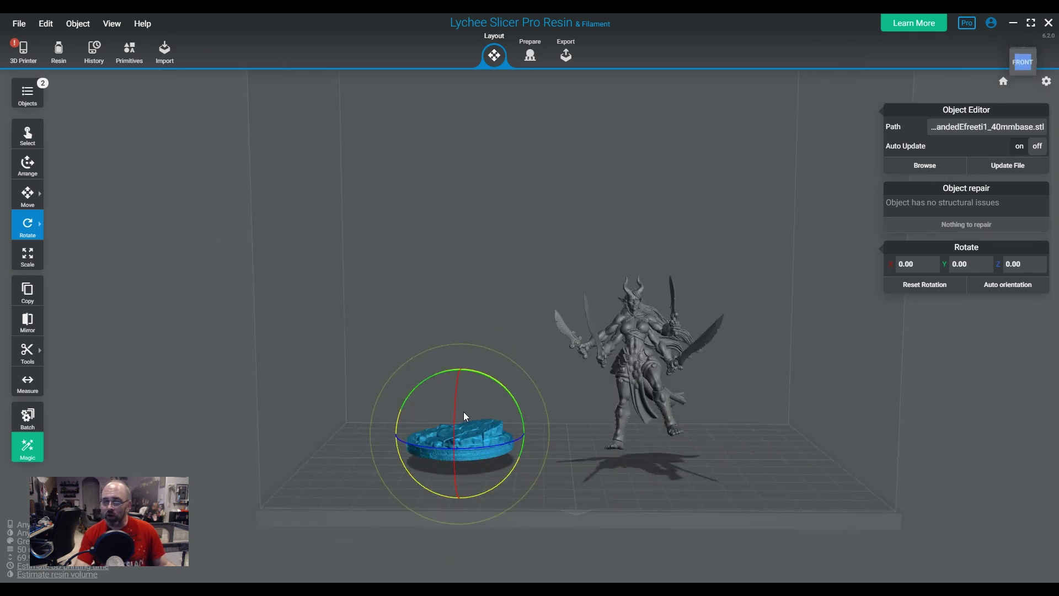
drag(463, 411, 452, 436)
click(685, 532)
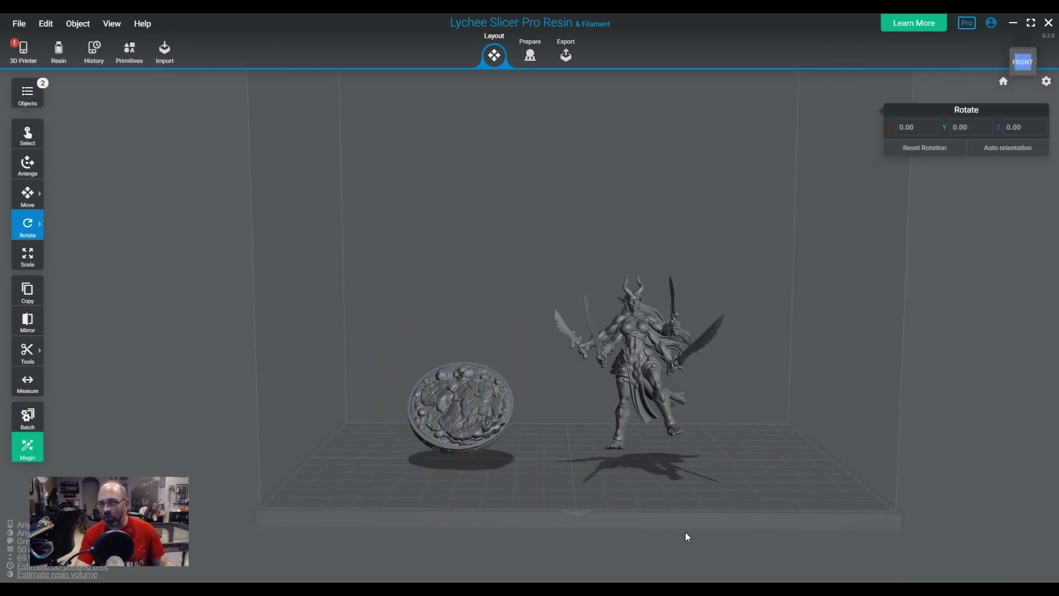
- Examine the figure and the tilted base from the front, below and the sides to judge their orientation
right_drag(685, 532, 672, 339)
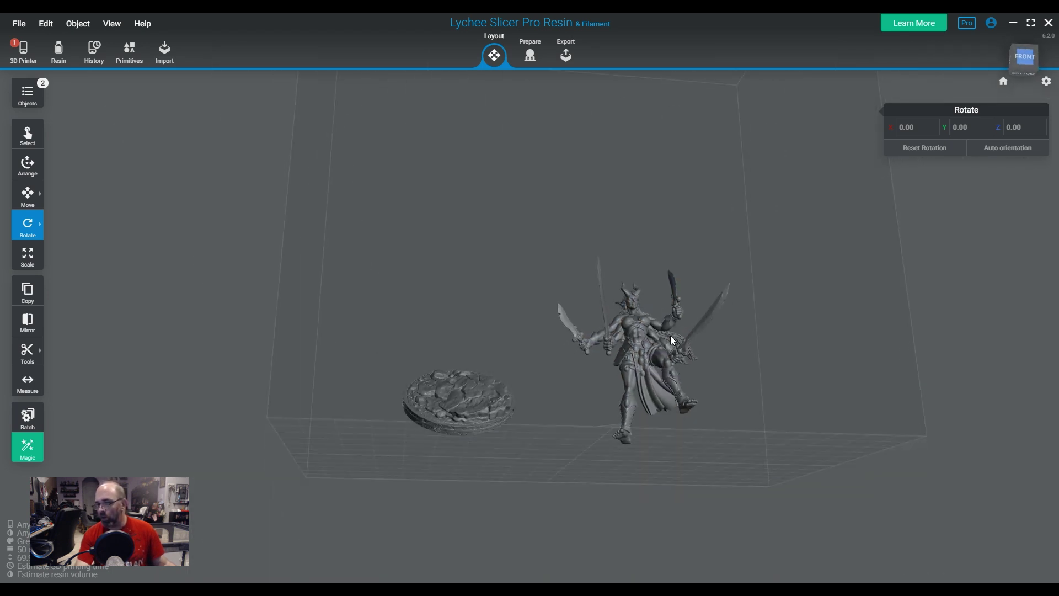
right_drag(620, 313, 632, 422)
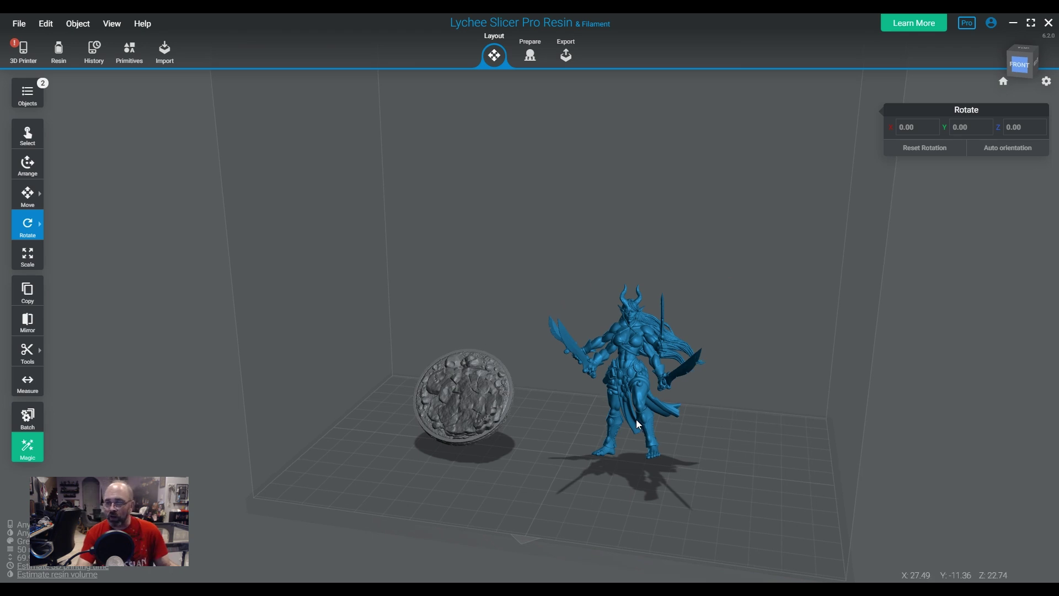
scroll(724, 392, up, 5)
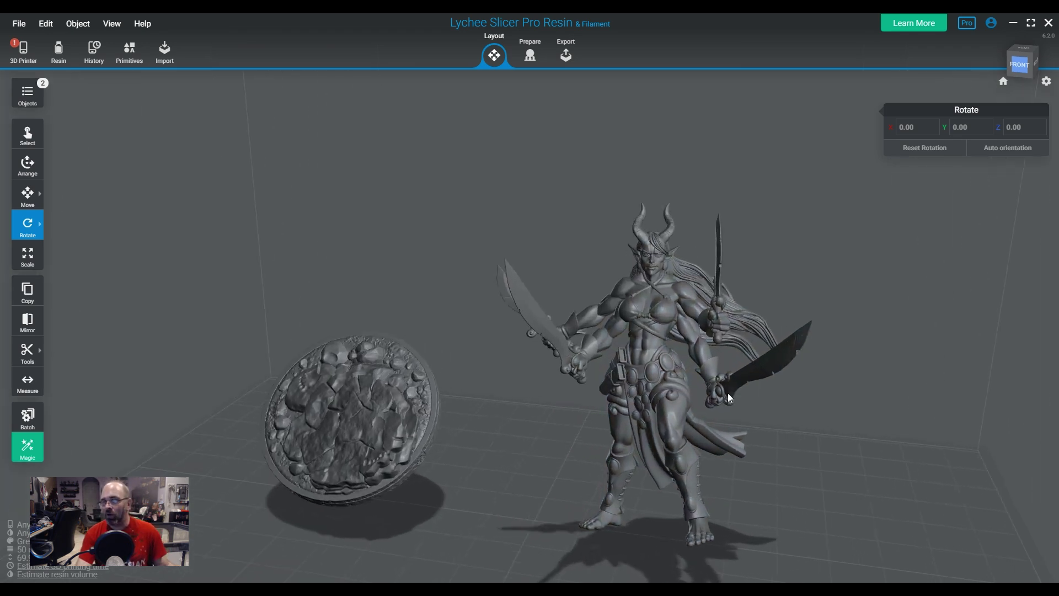
right_drag(687, 398, 740, 385)
right_drag(555, 236, 752, 351)
click(799, 253)
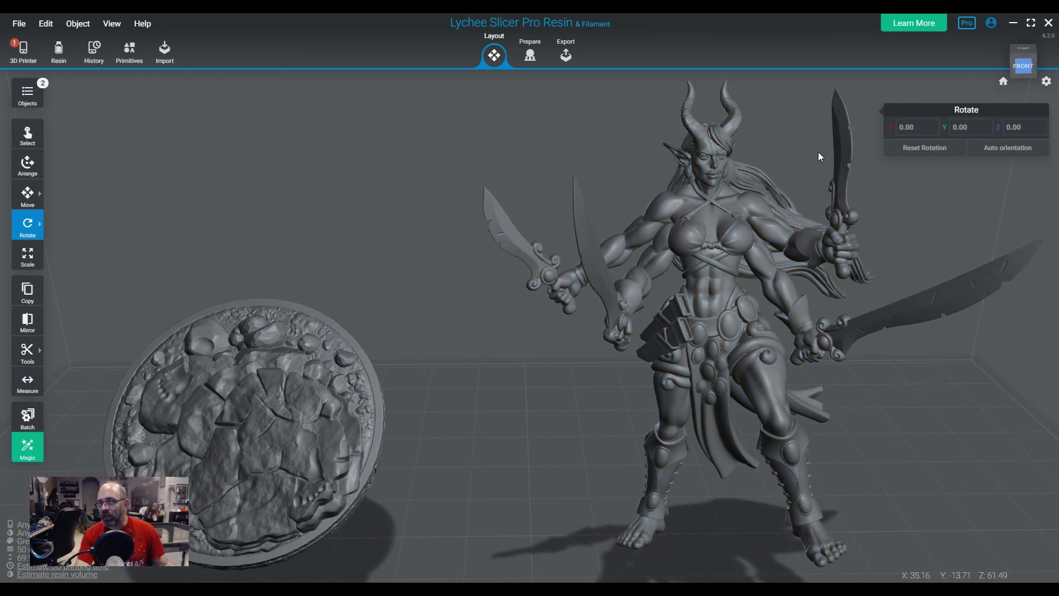
click(709, 118)
right_drag(709, 118, 803, 316)
click(798, 389)
right_drag(799, 389, 532, 266)
click(767, 412)
right_drag(636, 391, 535, 344)
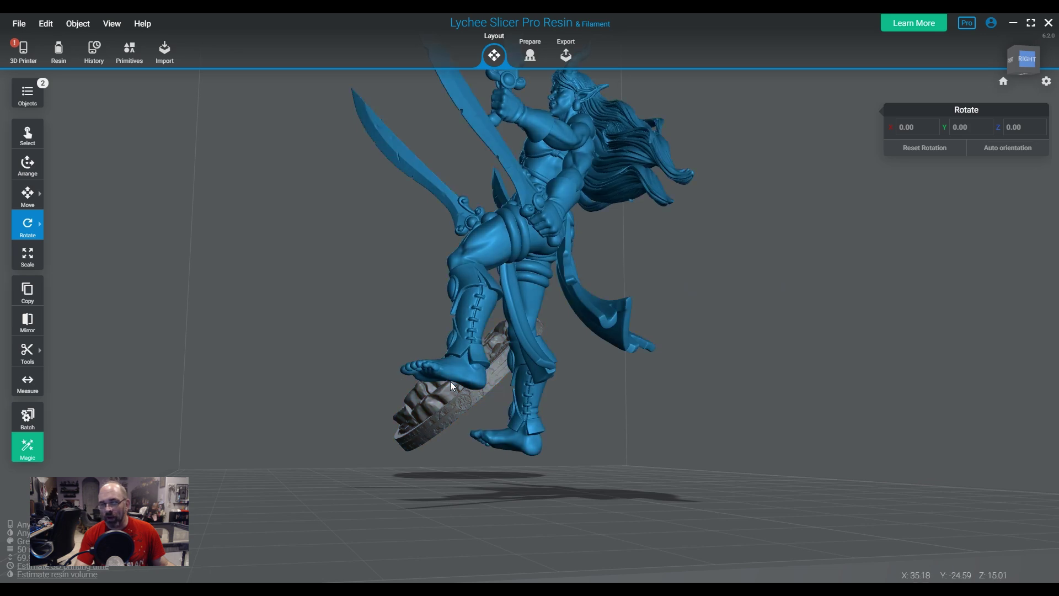
right_drag(534, 299, 719, 440)
right_drag(687, 377, 693, 293)
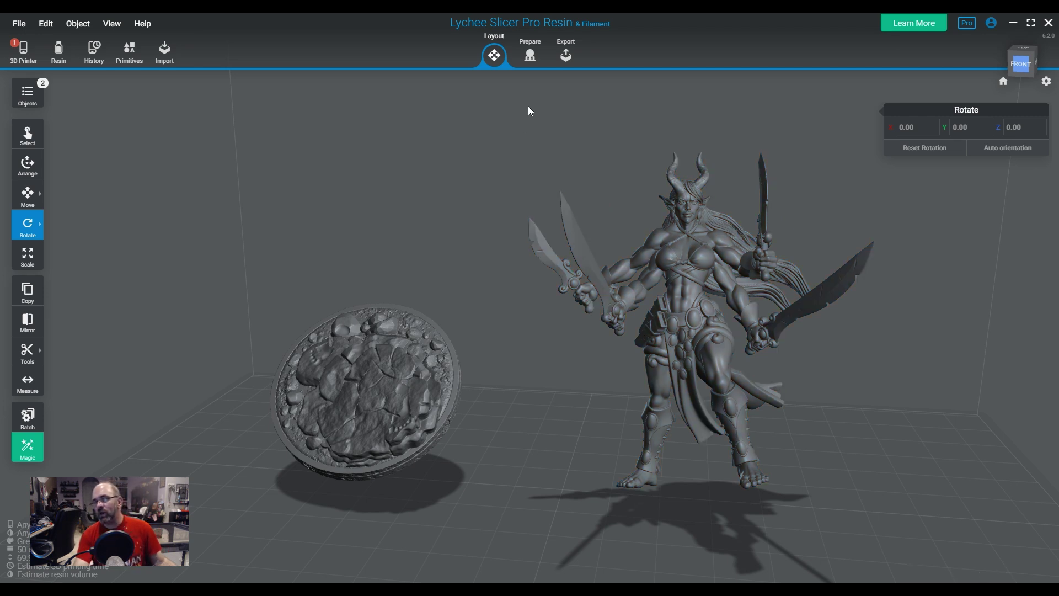
click(531, 65)
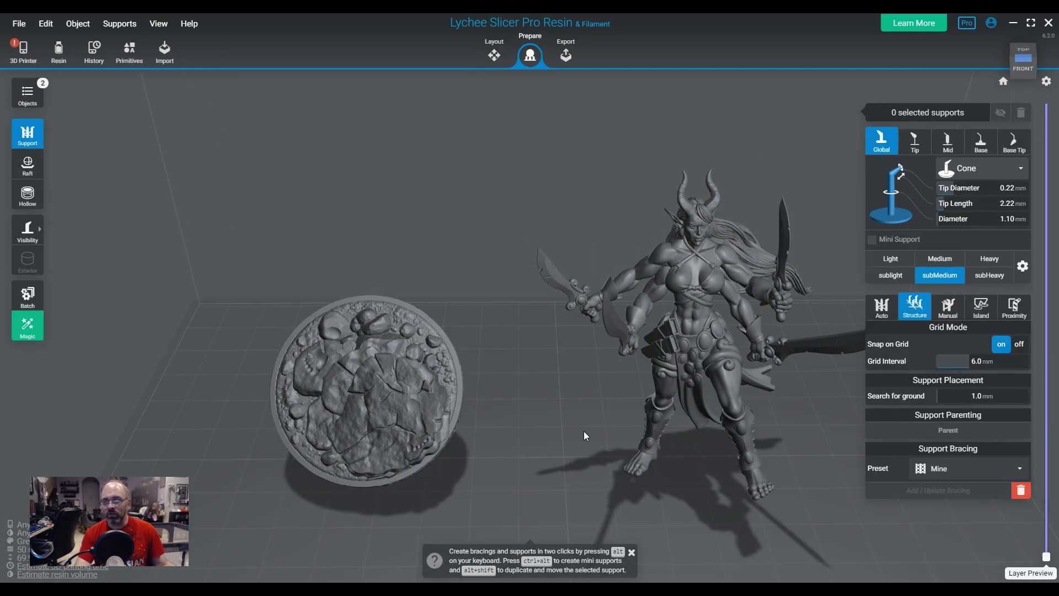
click(494, 56)
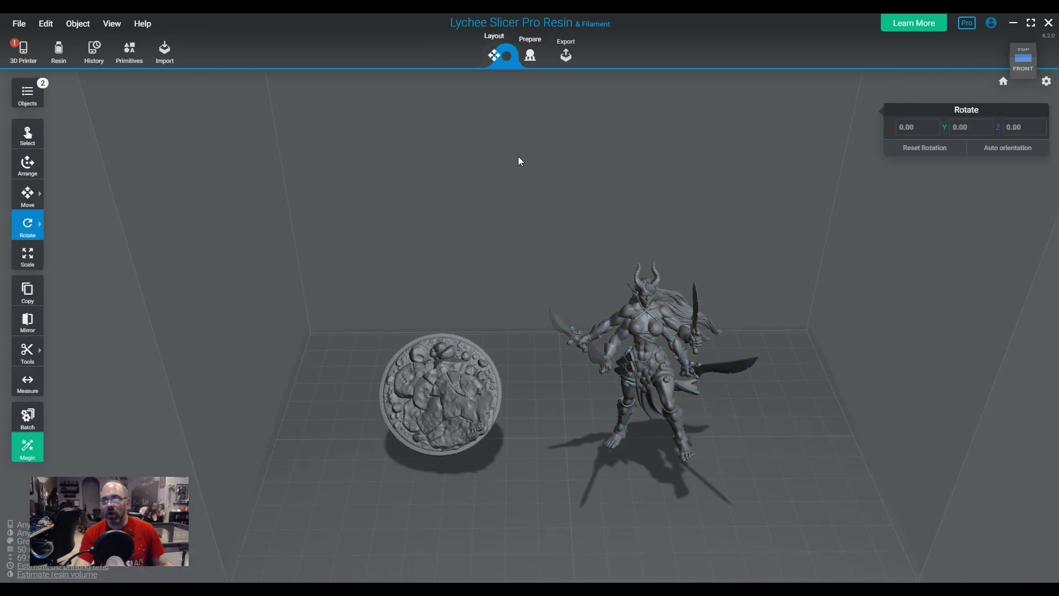
drag(533, 363, 512, 379)
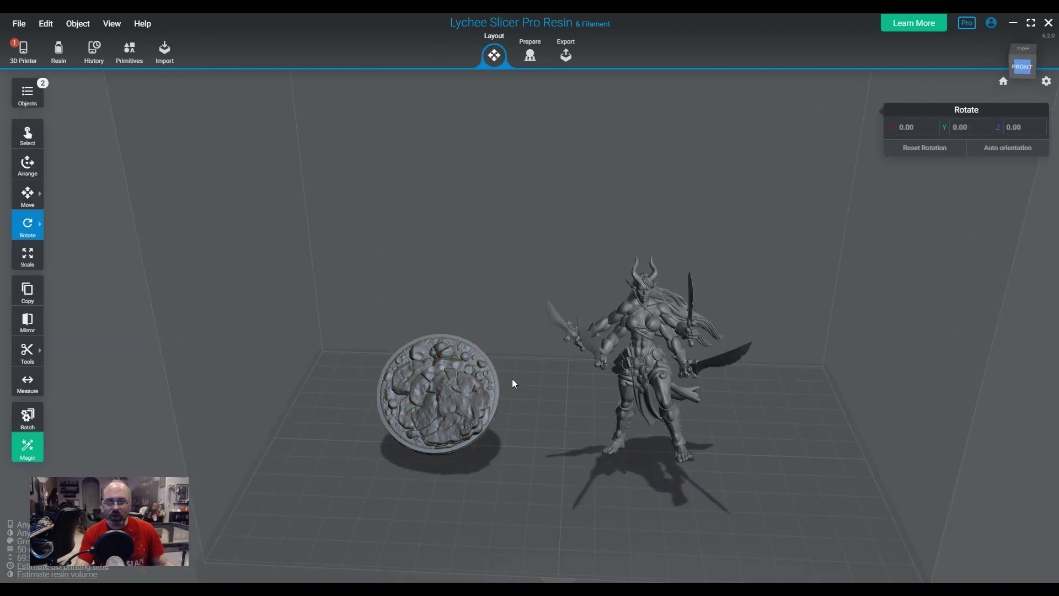
click(489, 403)
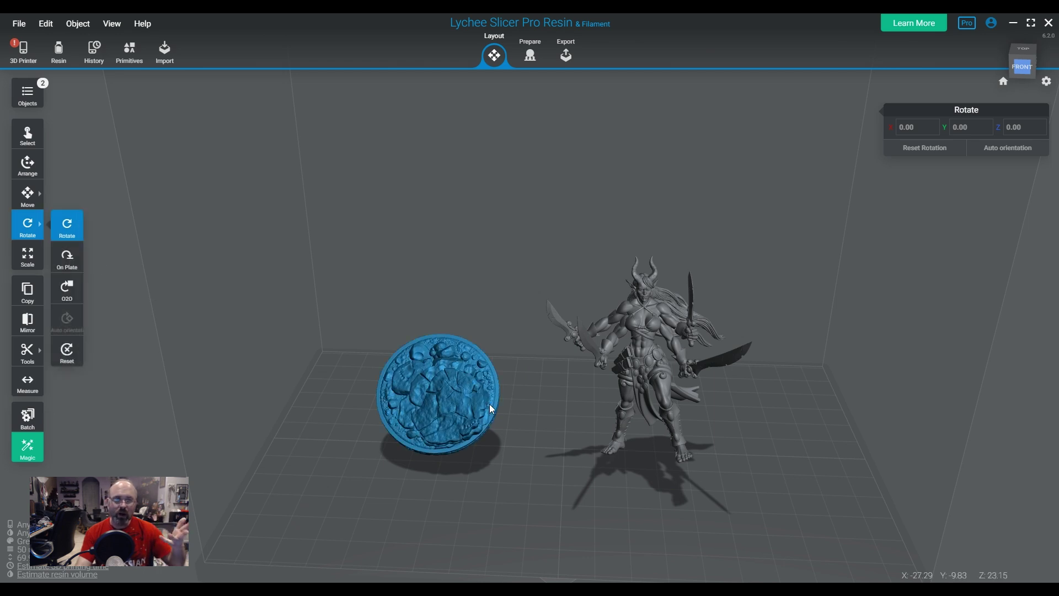
drag(496, 417, 564, 485)
click(449, 418)
click(498, 435)
- Rotate the figure freehand to about -22.01 degrees on X and -7.09 degrees on Z
click(692, 491)
drag(692, 491, 647, 405)
click(676, 448)
drag(701, 476, 641, 498)
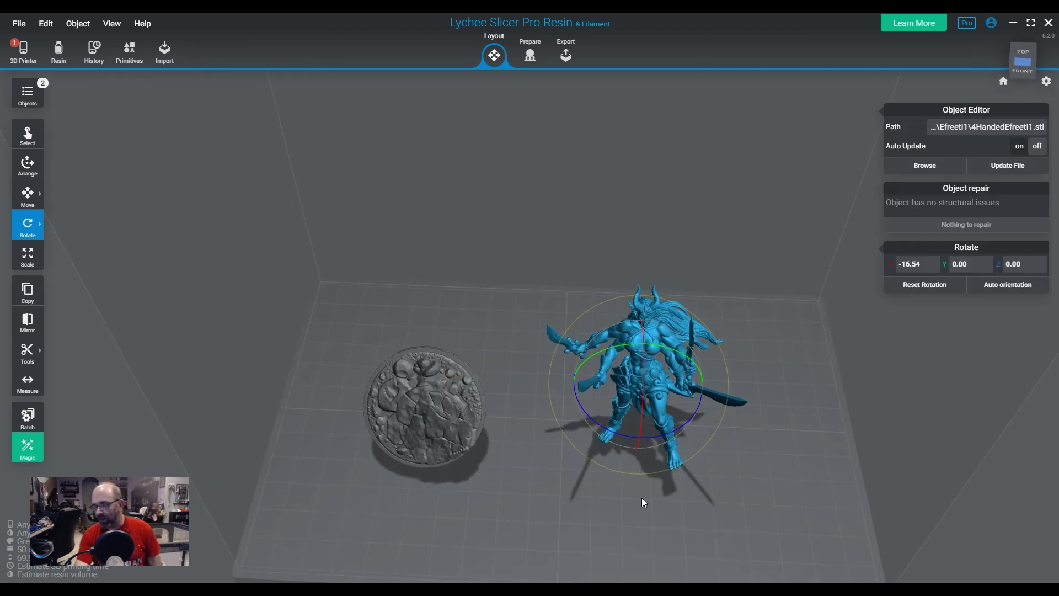
drag(674, 427, 656, 432)
drag(732, 498, 680, 511)
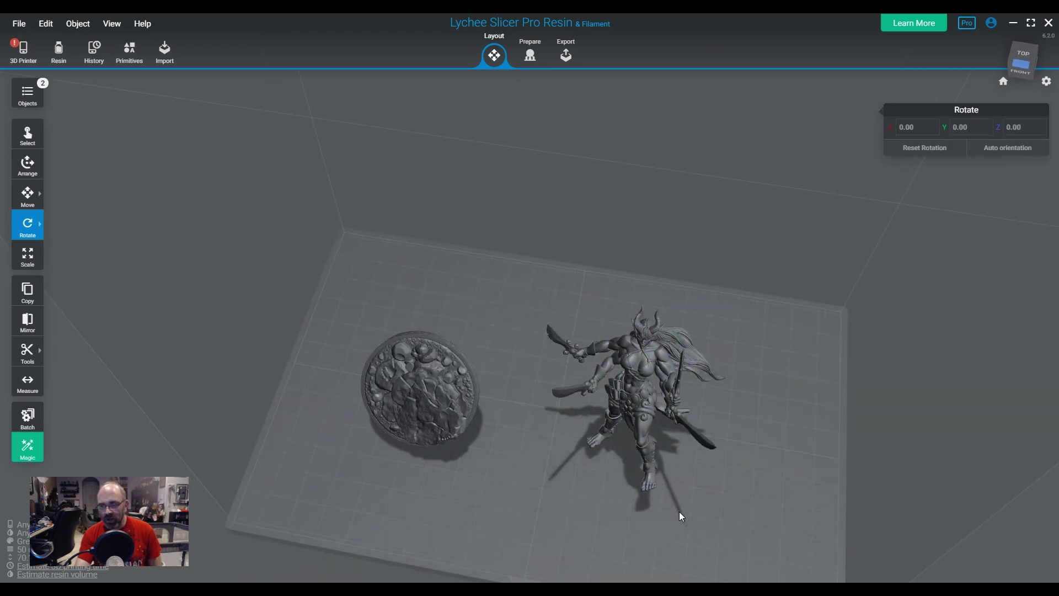
click(645, 403)
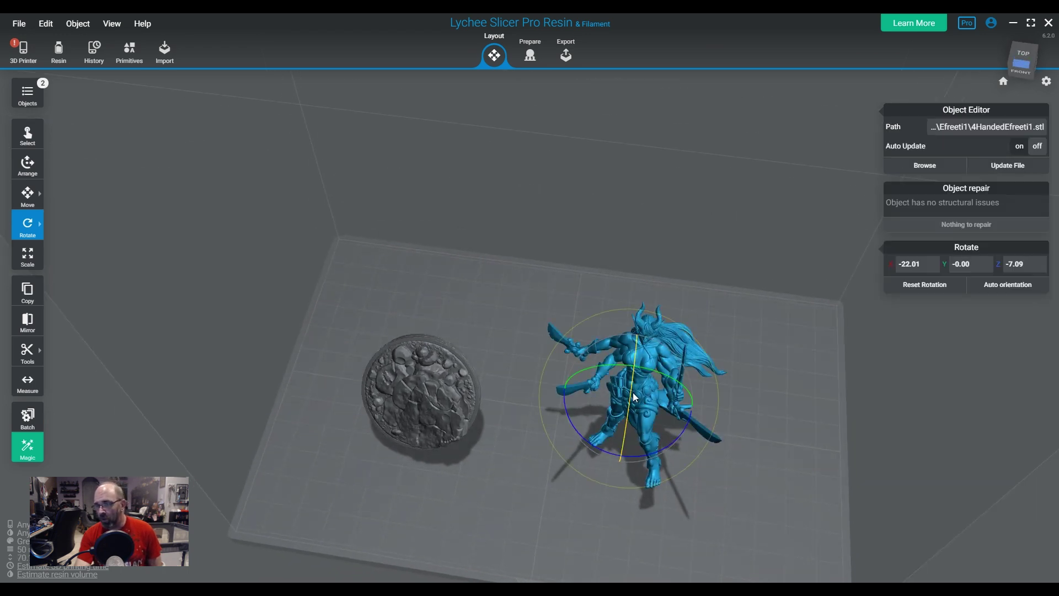
drag(634, 395, 643, 387)
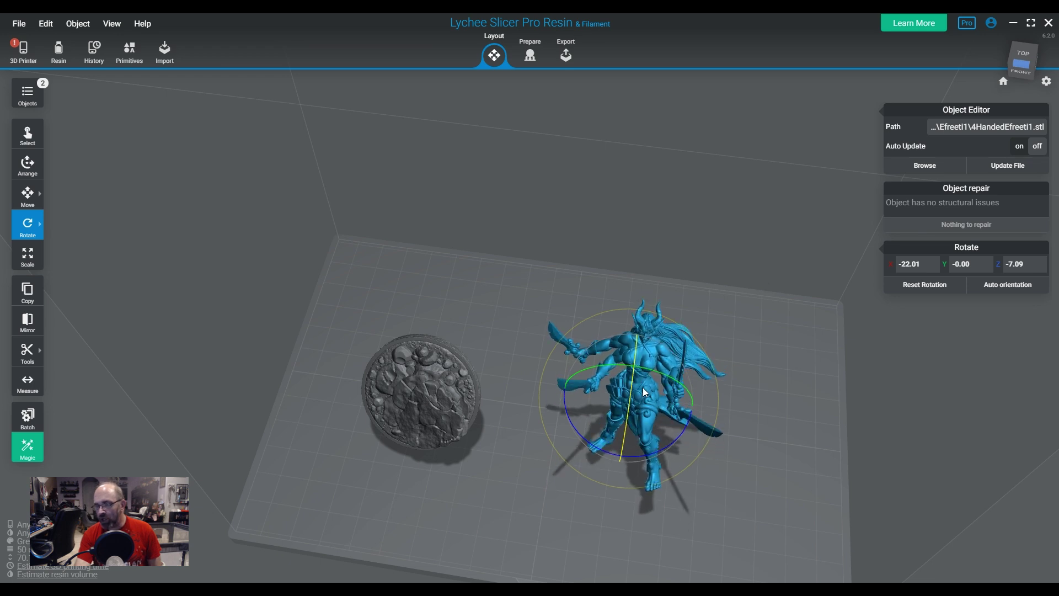
- Set the 40 mm base's X rotation to 45 degrees, followed by a steeper 53 degrees
drag(816, 535, 562, 421)
click(562, 422)
drag(737, 446, 852, 258)
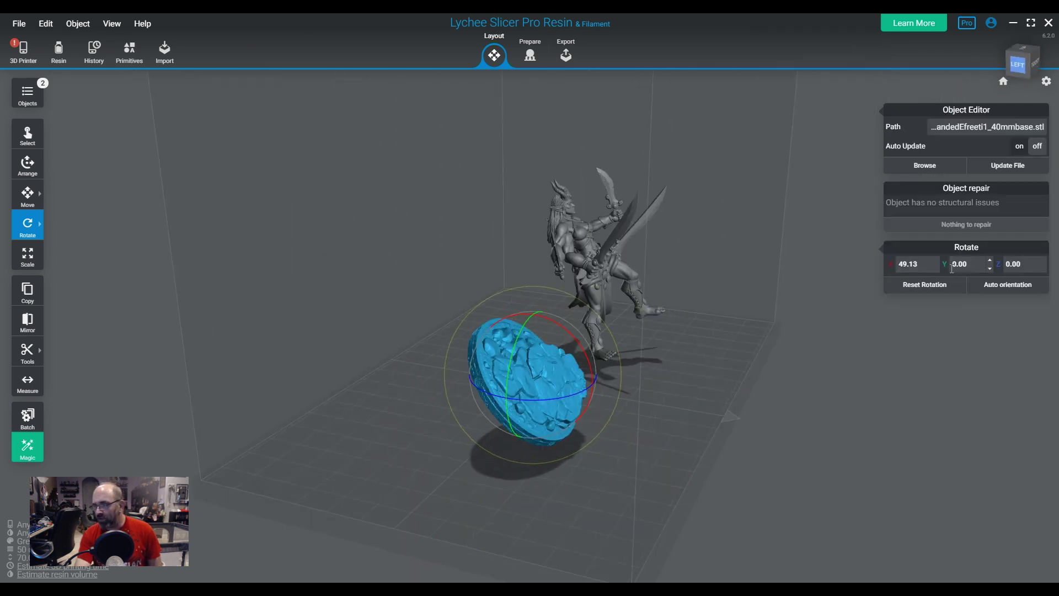
text(5)
key(Return)
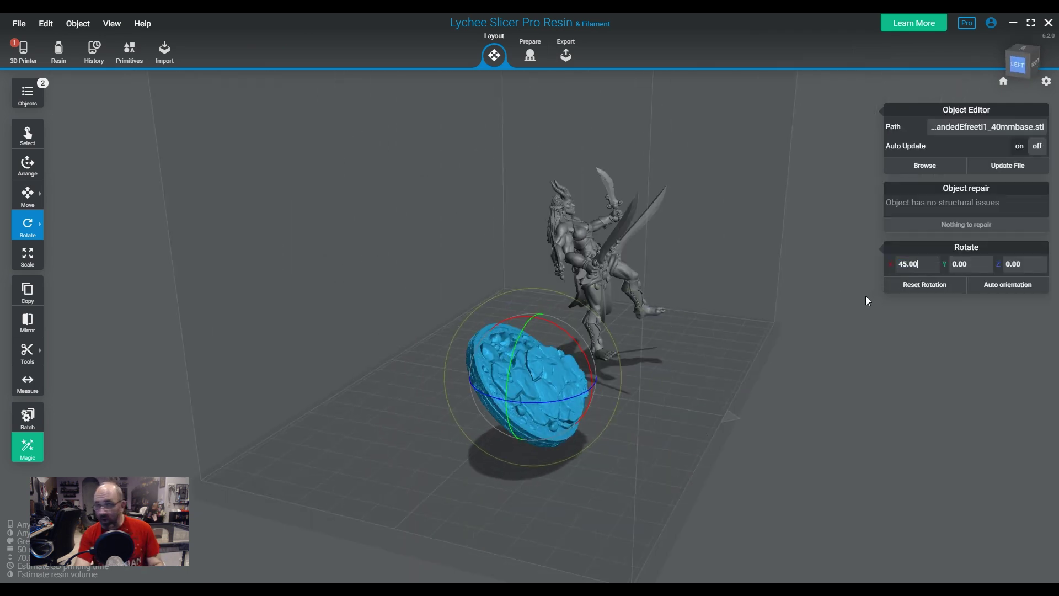
key(Return)
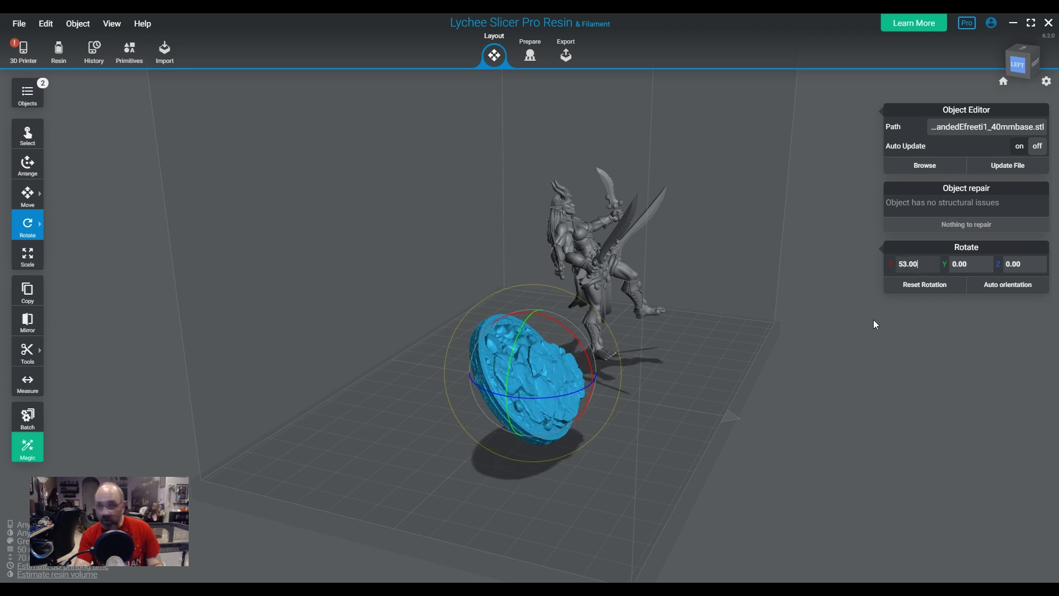
- Examine the tilted 40 mm base from its side, underside and front
drag(645, 430, 670, 400)
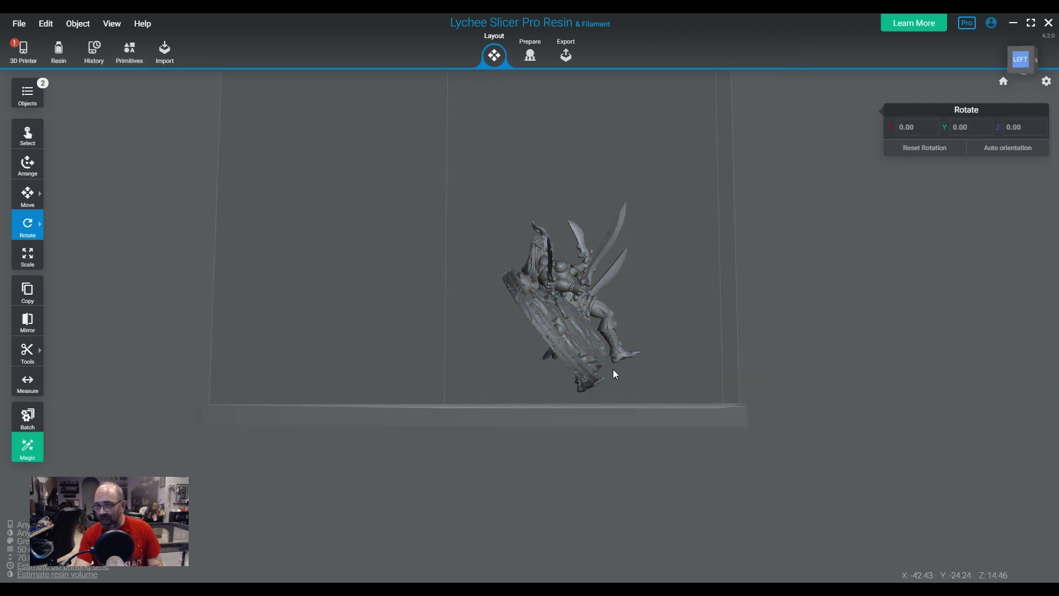
drag(612, 370, 603, 423)
drag(502, 345, 663, 384)
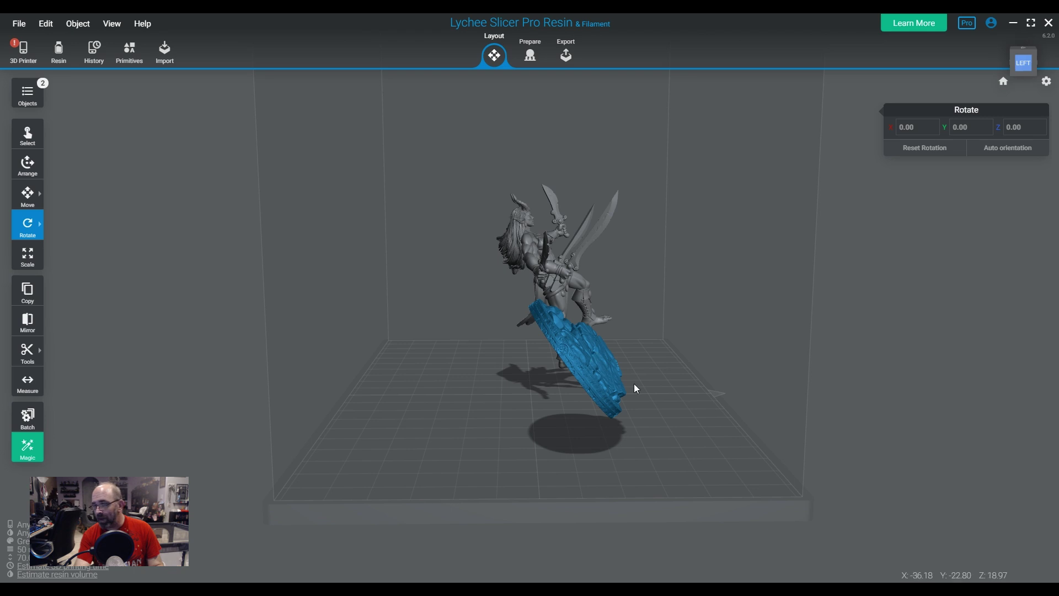
scroll(642, 378, up, 6)
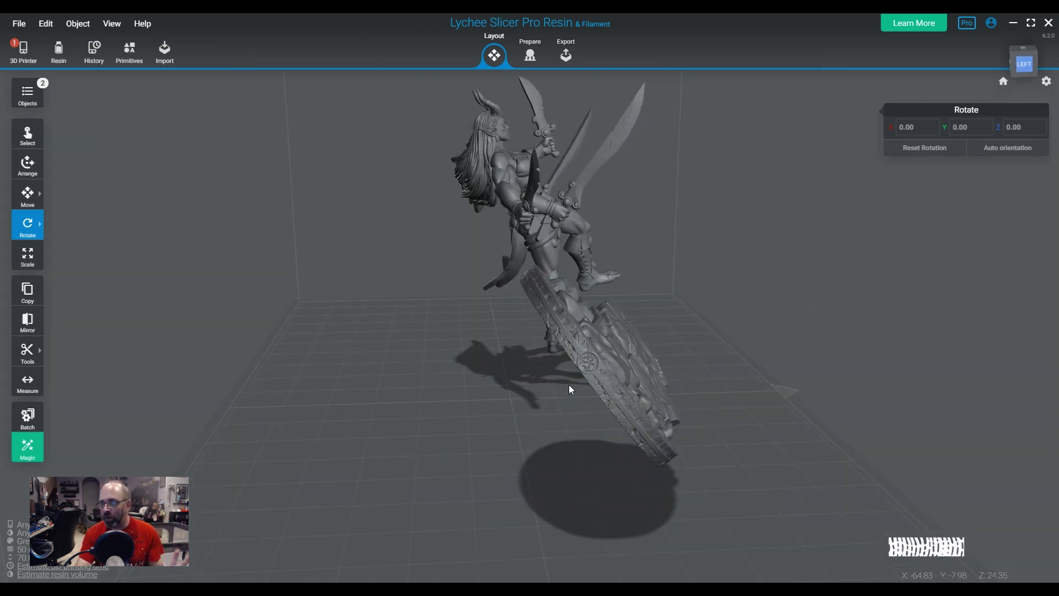
drag(554, 385, 320, 316)
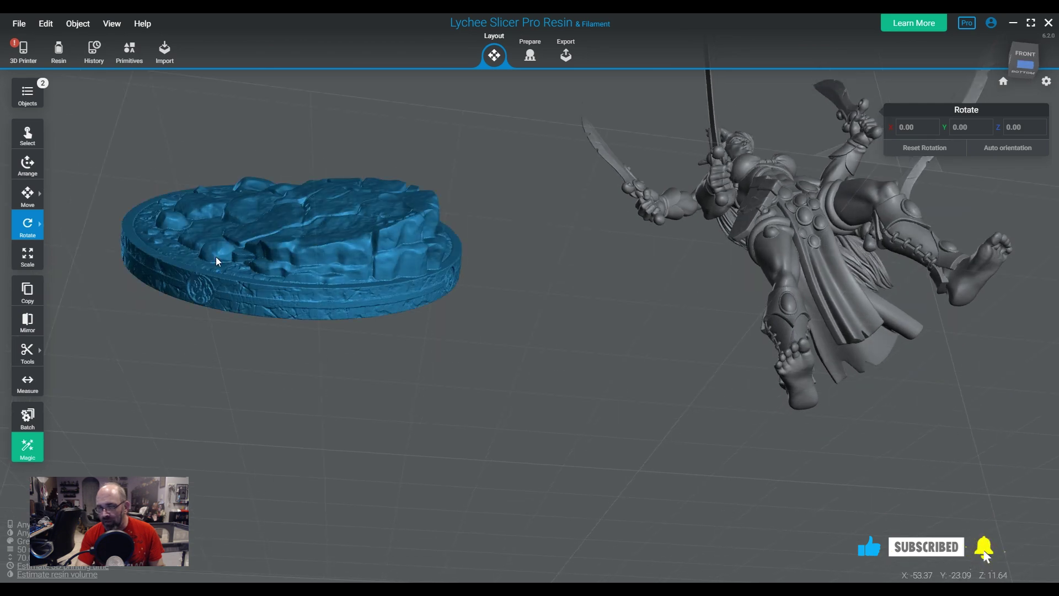
drag(216, 257, 452, 234)
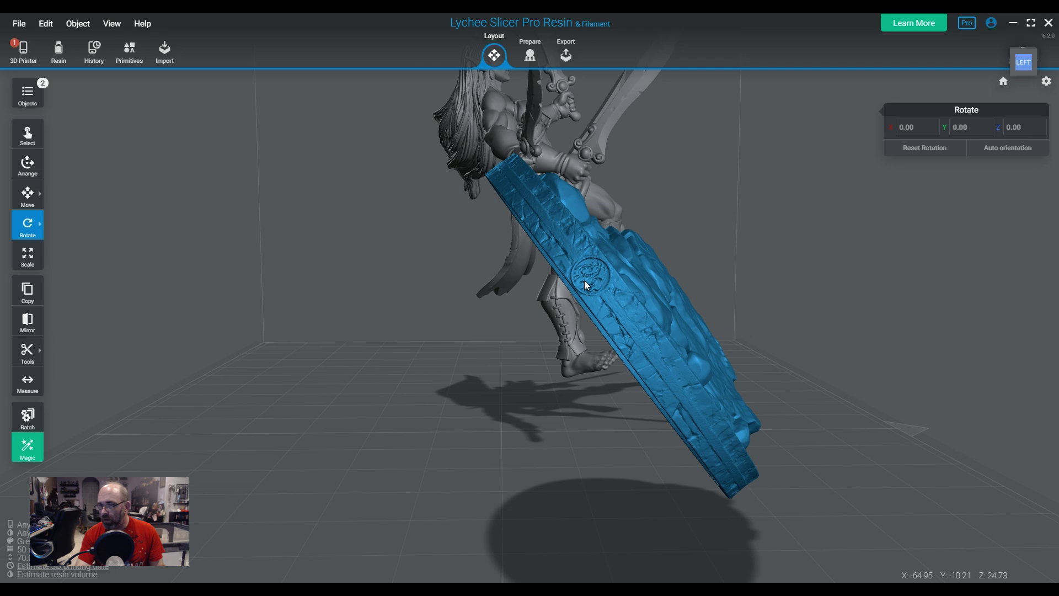
drag(584, 280, 562, 350)
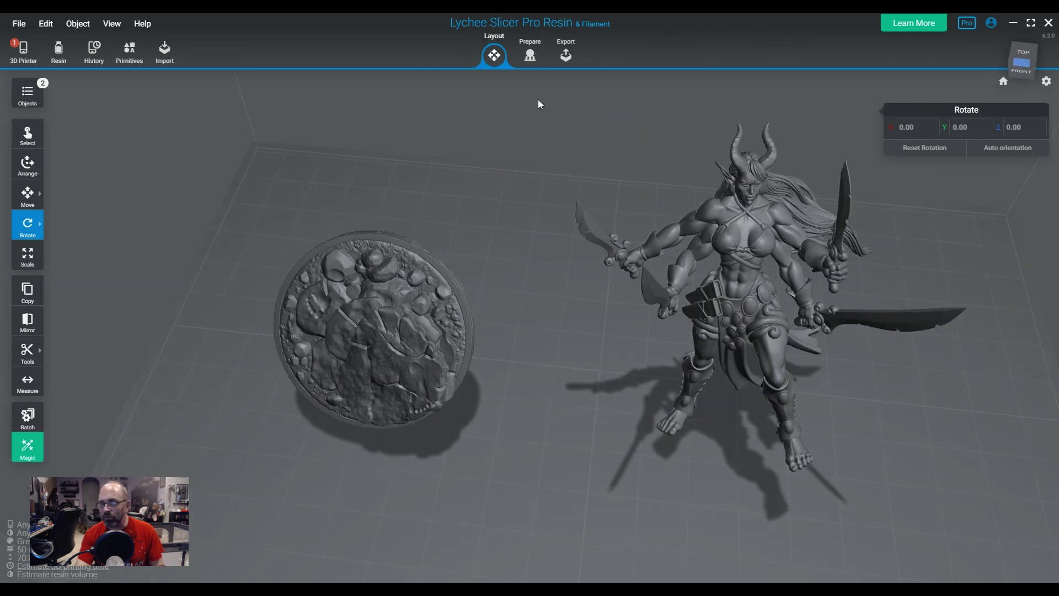
- Switch to support preparation, preview both models' layers up to about 22.67 mm, examine the cross-sections, and restore the full models
click(530, 54)
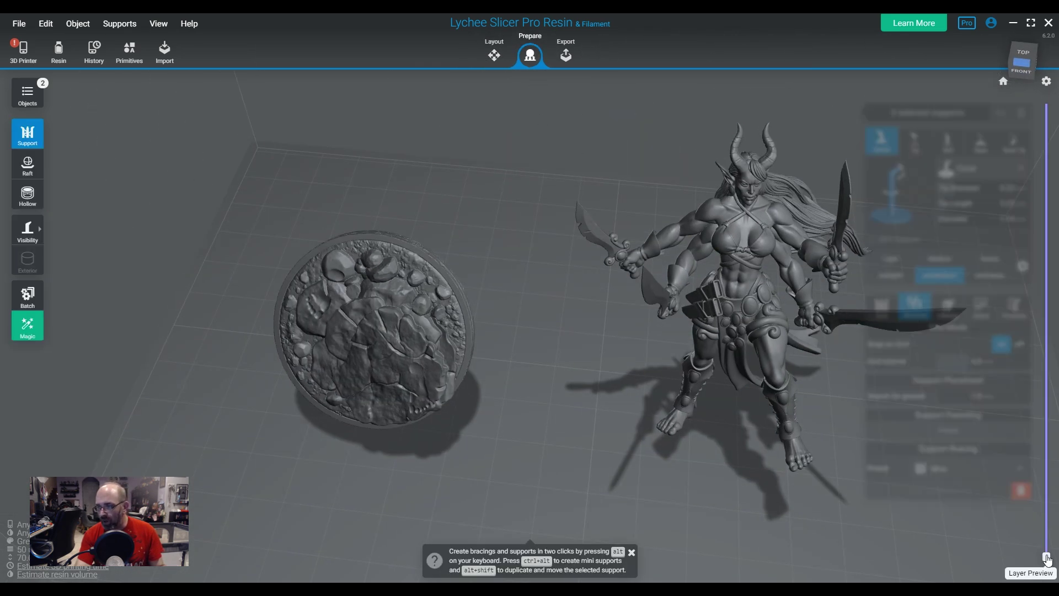
drag(1048, 558, 1037, 456)
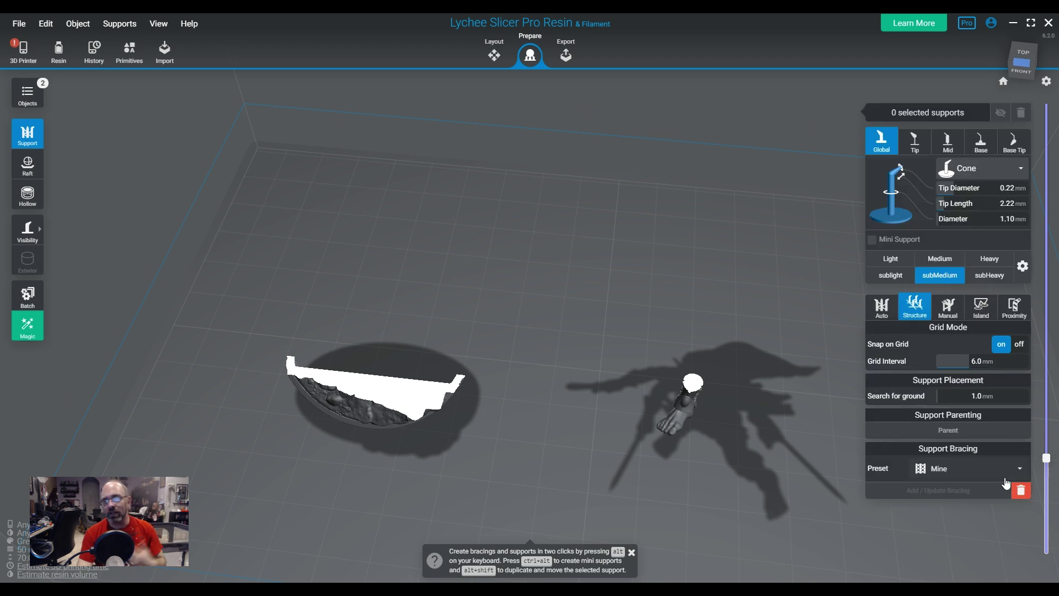
right_drag(606, 457, 437, 439)
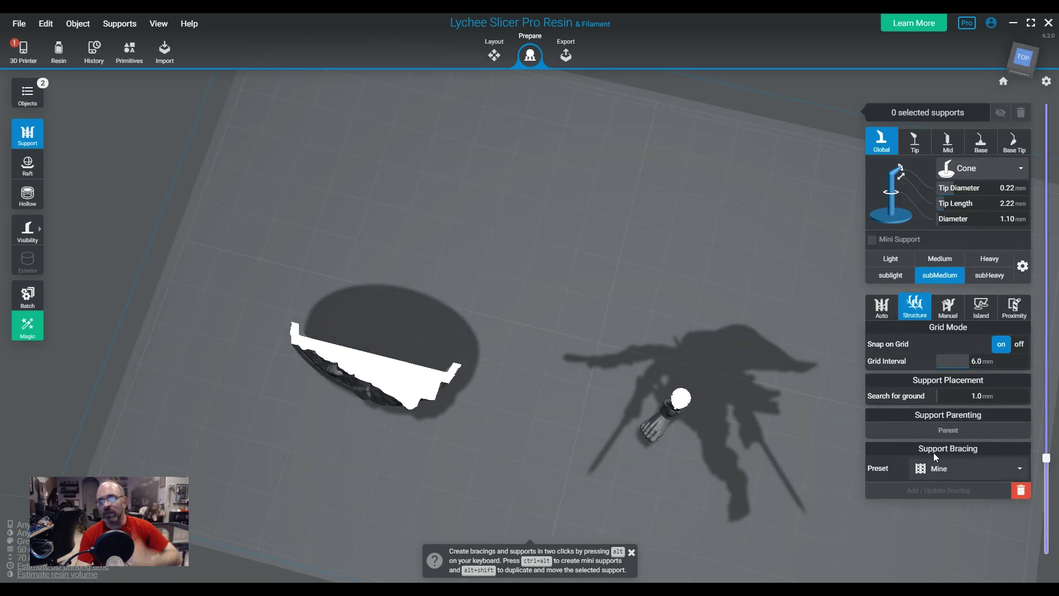
scroll(1055, 469, up, 6)
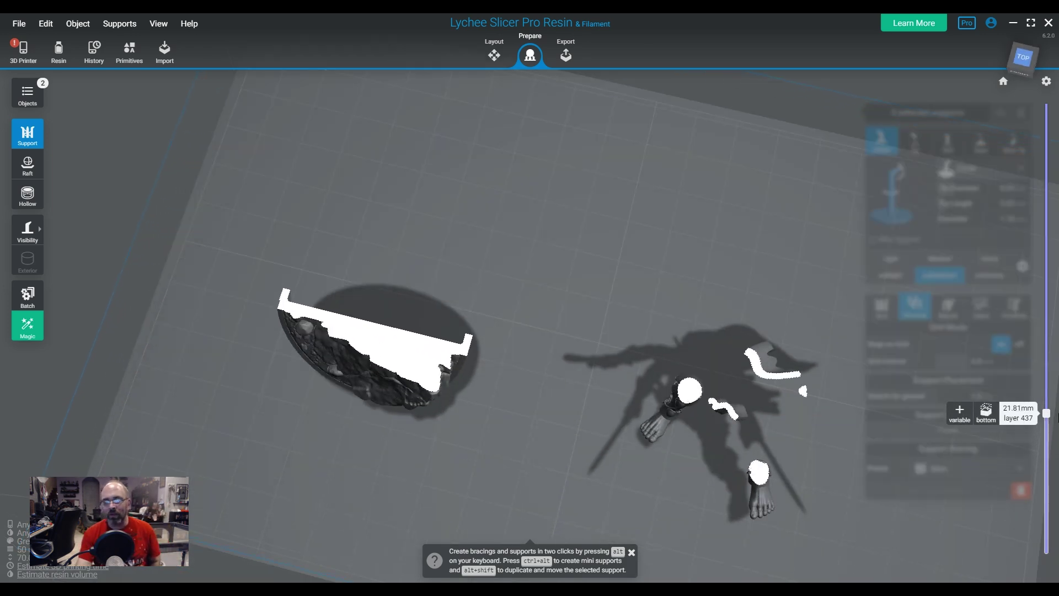
right_drag(729, 466, 549, 186)
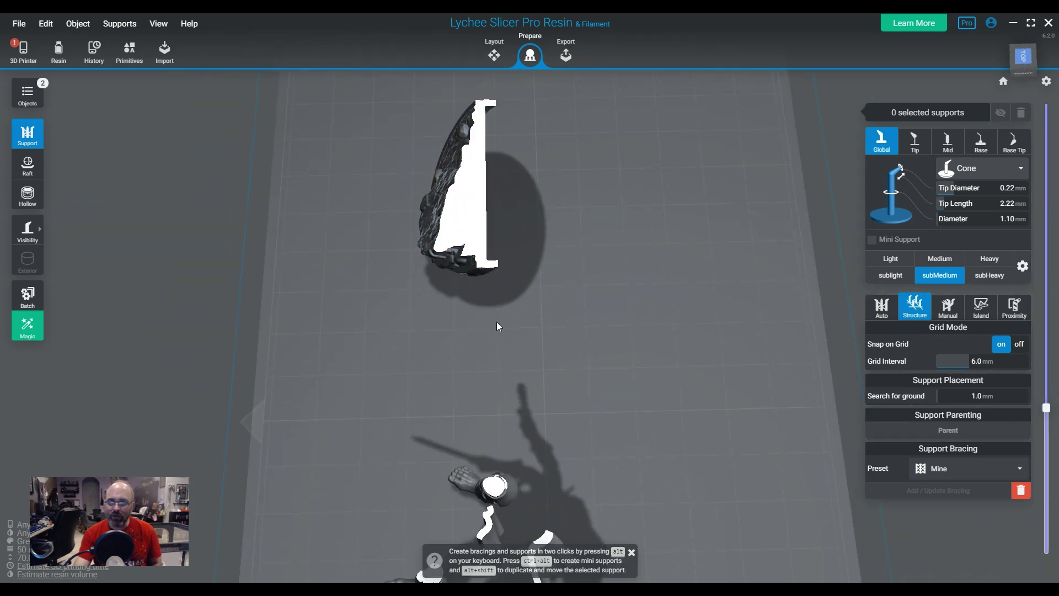
right_drag(499, 326, 668, 395)
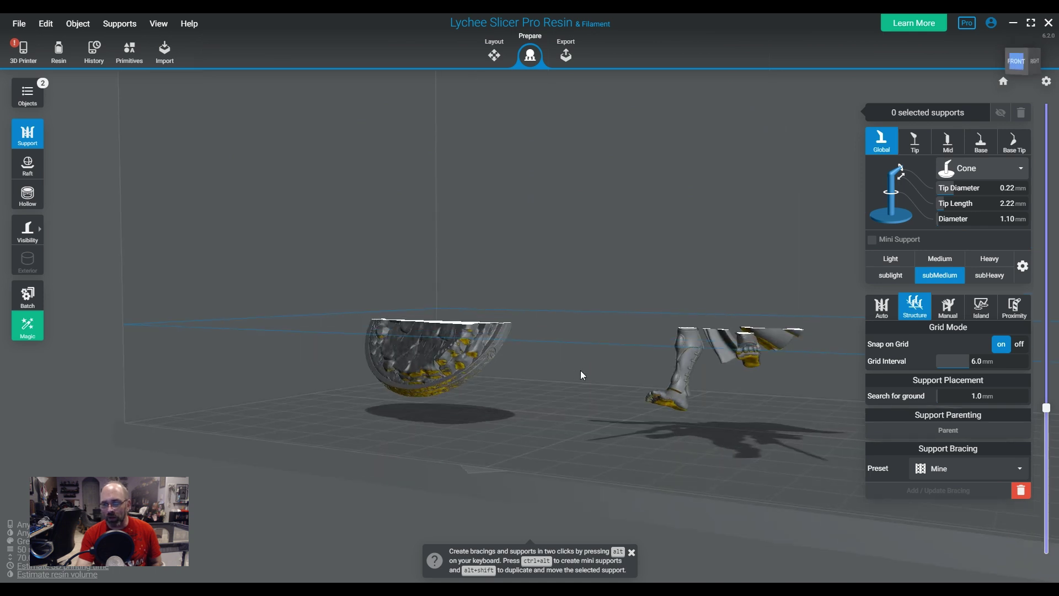
right_drag(580, 373, 733, 403)
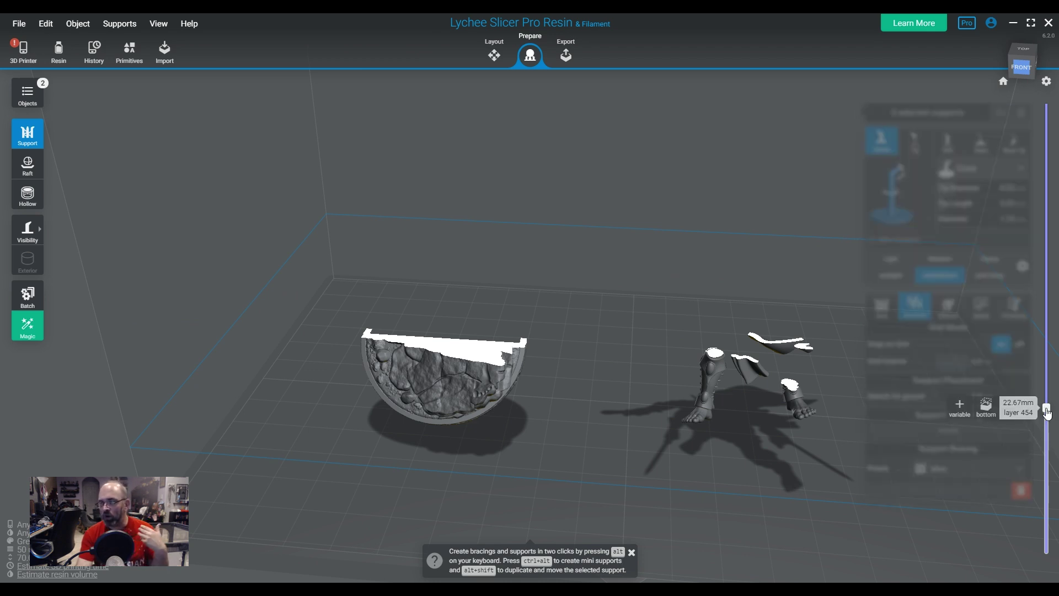
drag(1047, 408, 1046, 556)
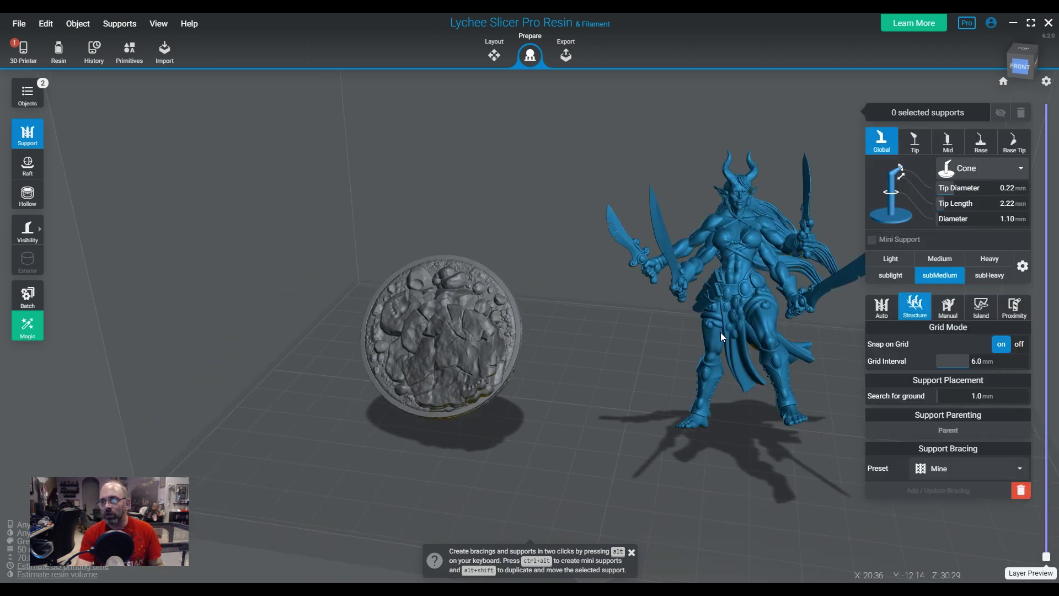
- Return to layout editing and set the 40 mm base's X rotation to 45 degrees
right_drag(721, 332, 537, 458)
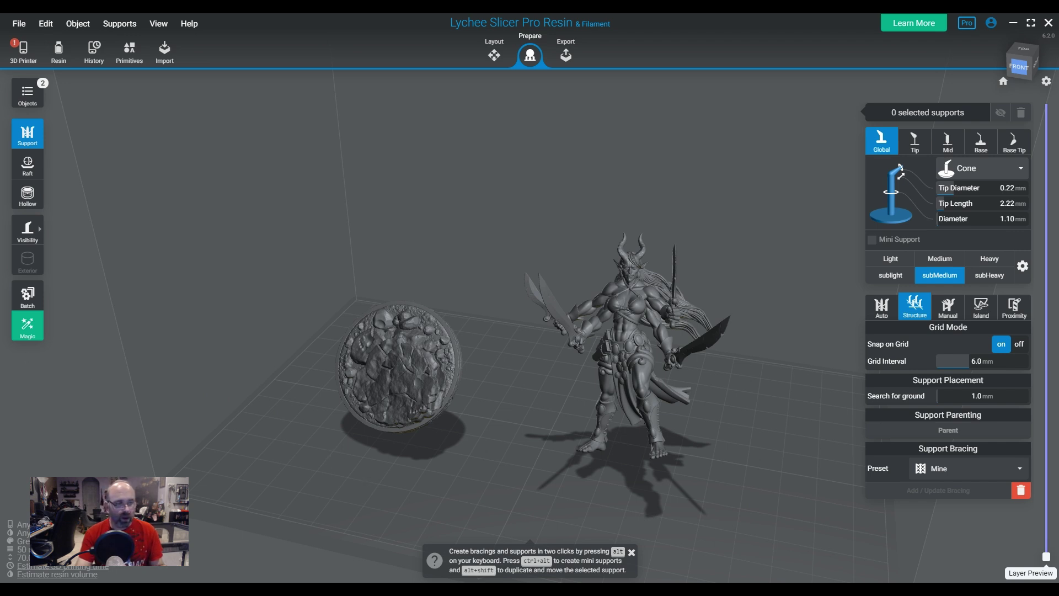
right_drag(396, 474, 537, 427)
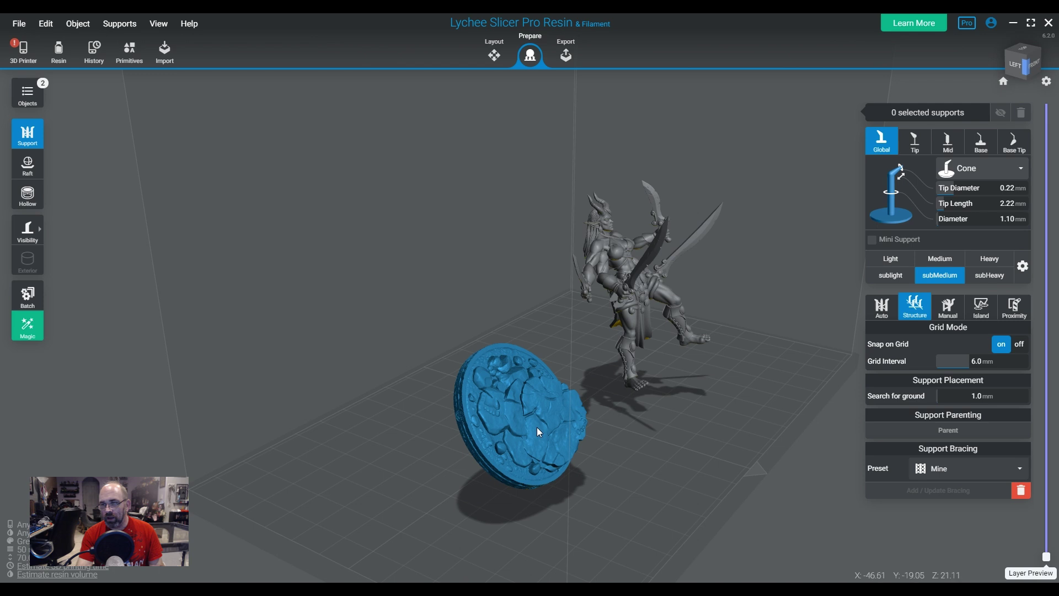
click(533, 422)
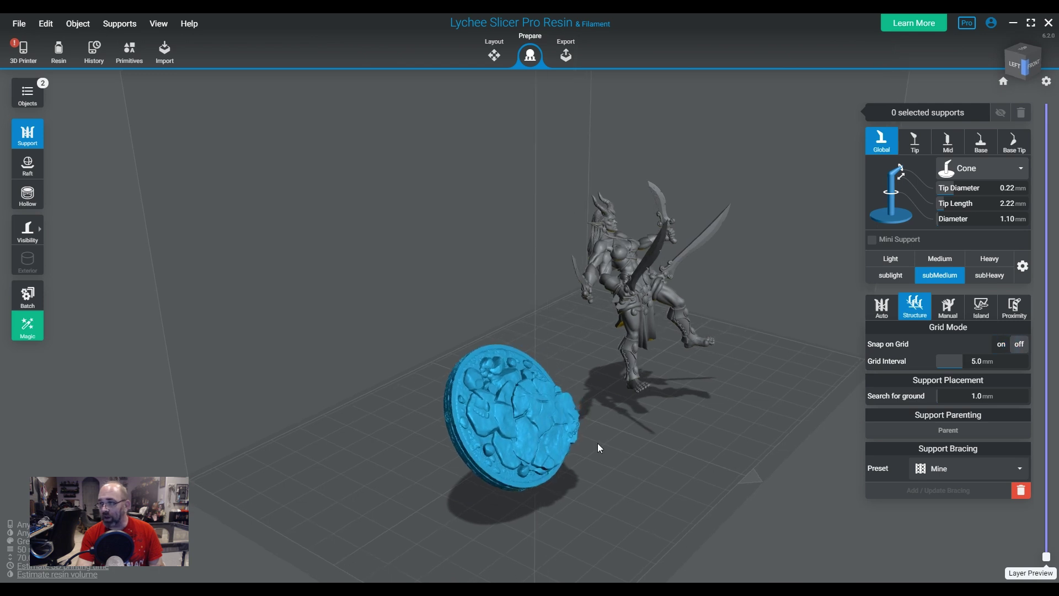
click(494, 55)
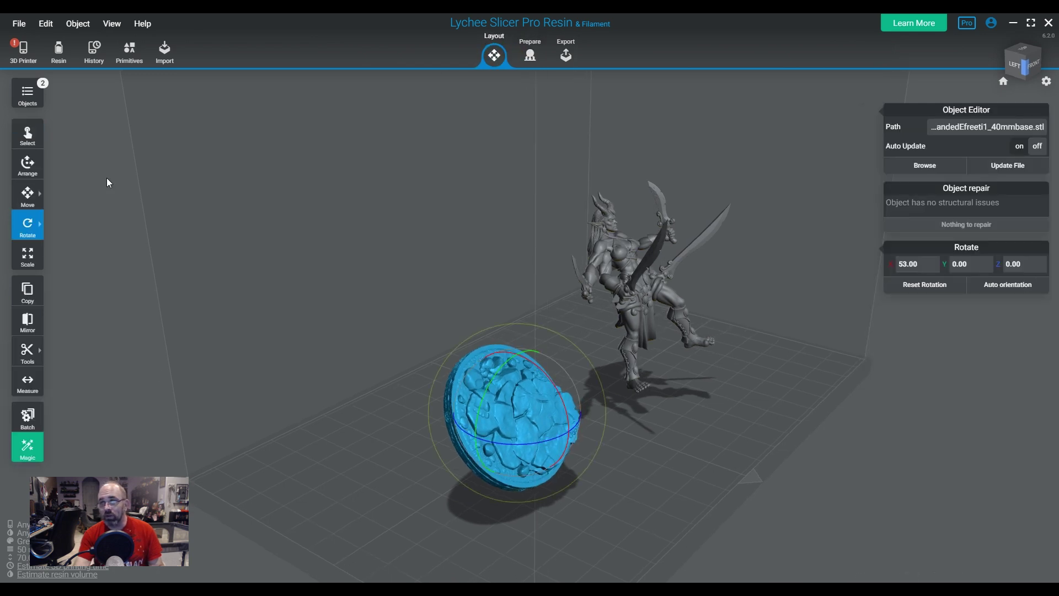
right_drag(772, 364, 752, 369)
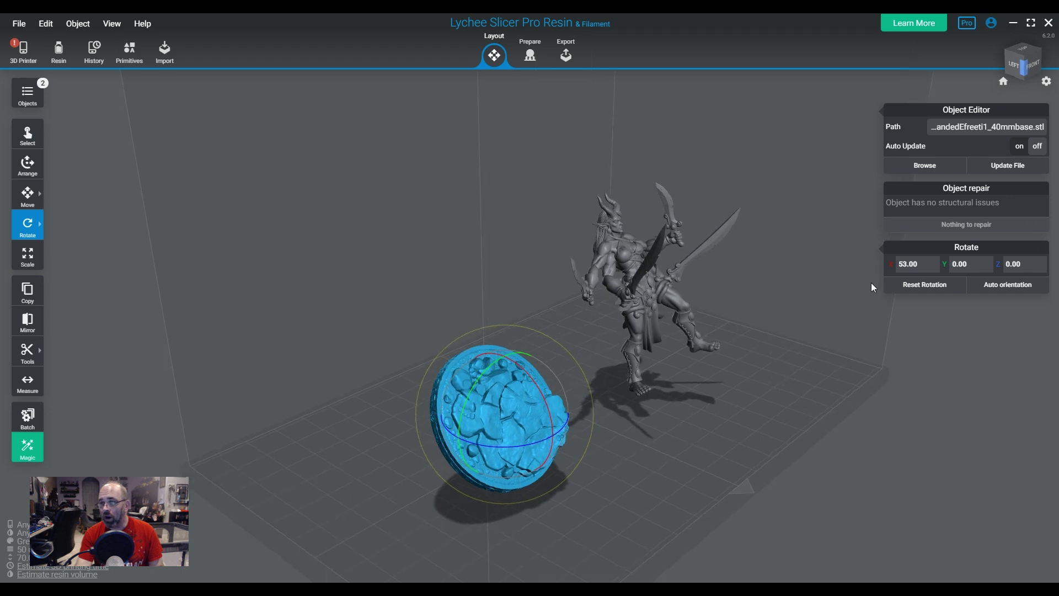
click(904, 265)
text(45)
key(Return)
- Try leaning the figure freehand far backwards, to about -74.48 degrees on X, 10.07 on Y and 9.69 on Z
click(634, 303)
right_drag(770, 385, 746, 368)
scroll(773, 420, up, 6)
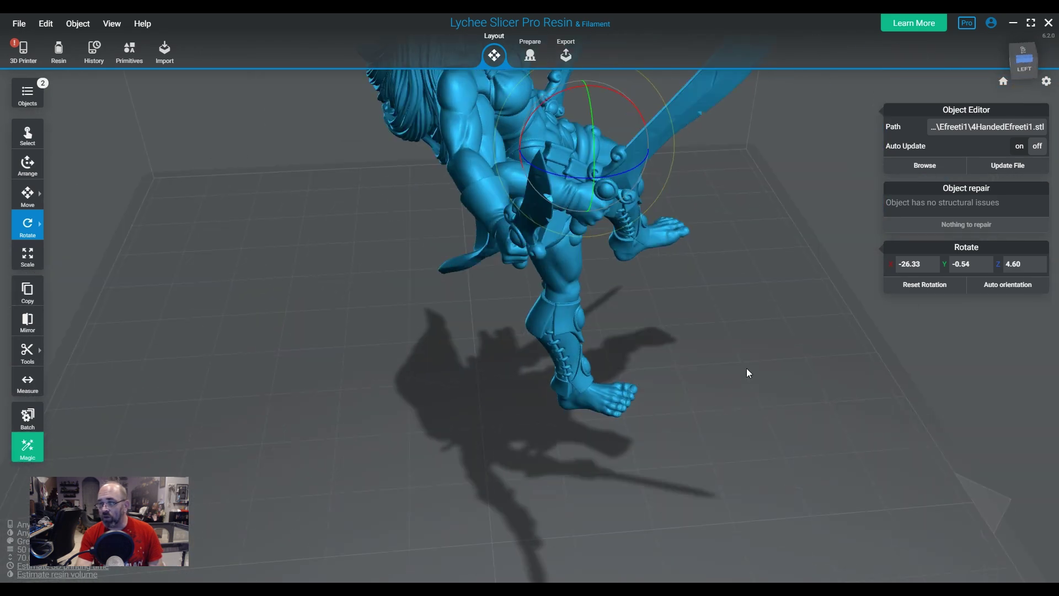
right_drag(547, 415, 536, 184)
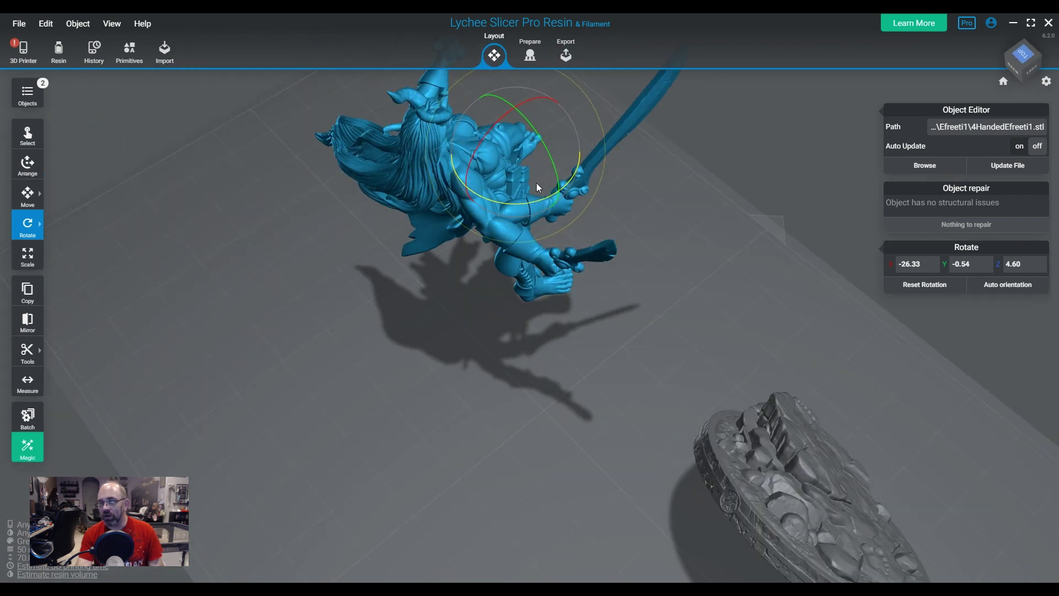
drag(508, 118, 552, 159)
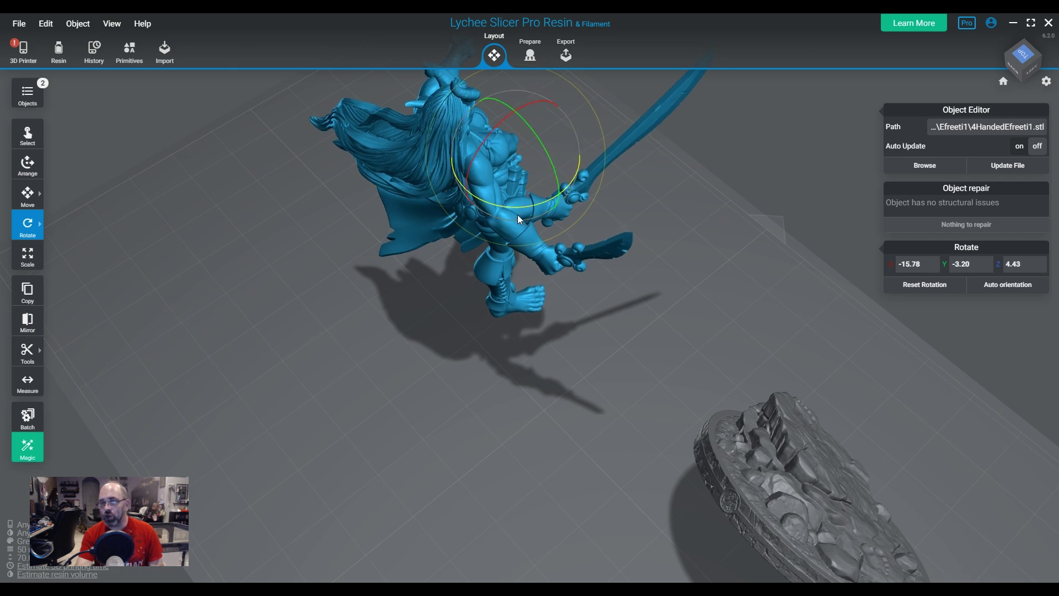
drag(517, 214, 584, 297)
mouse_move(612, 336)
mouse_down()
mouse_move(621, 257)
mouse_move(744, 401)
mouse_move(494, 300)
mouse_move(585, 222)
mouse_move(416, 266)
mouse_move(786, 270)
mouse_move(611, 307)
mouse_move(624, 330)
mouse_up()
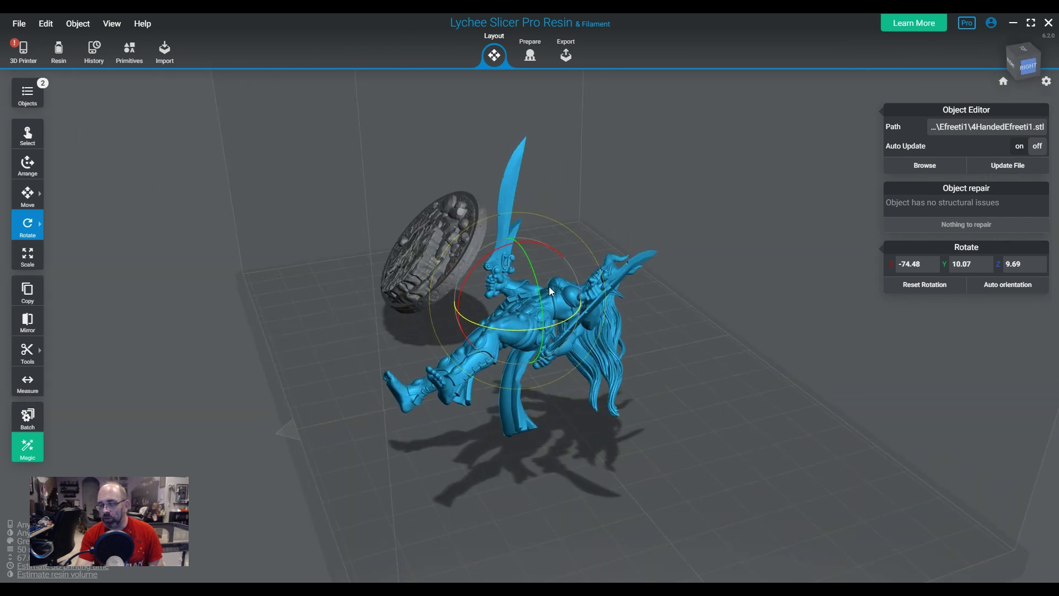
- Rotate the figure freehand to a nearly upright pose of about -12.94 degrees on X, 2.87 on Y and 6.48 on Z
drag(503, 249, 670, 403)
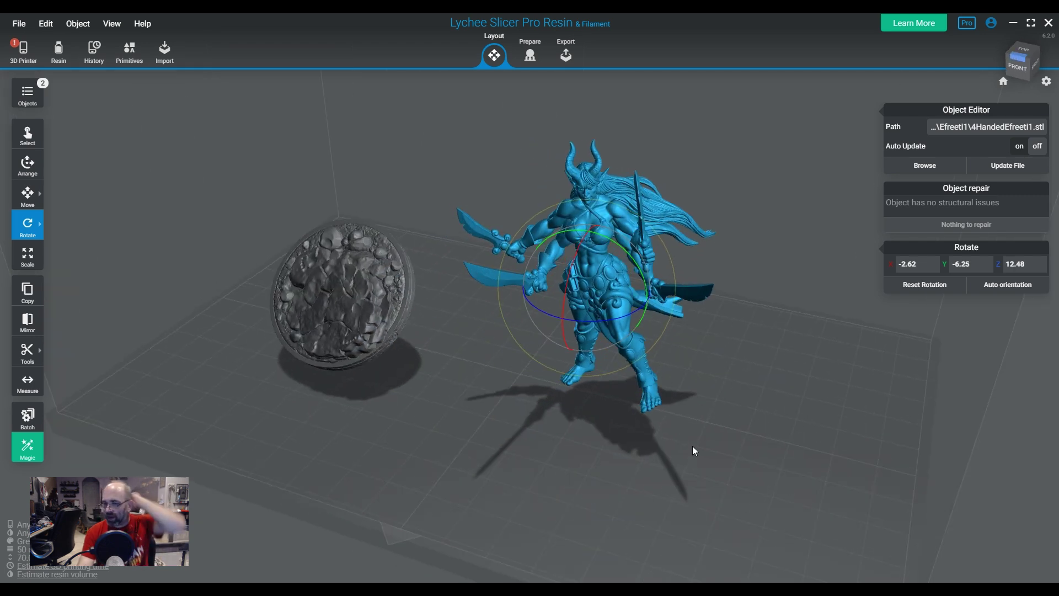
drag(692, 451, 496, 266)
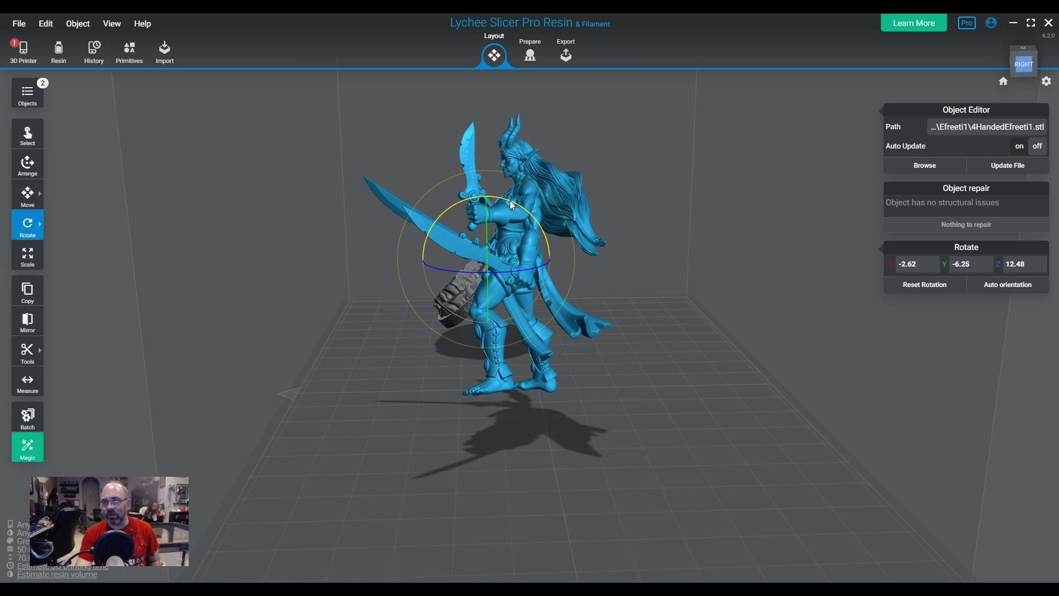
drag(510, 201, 612, 428)
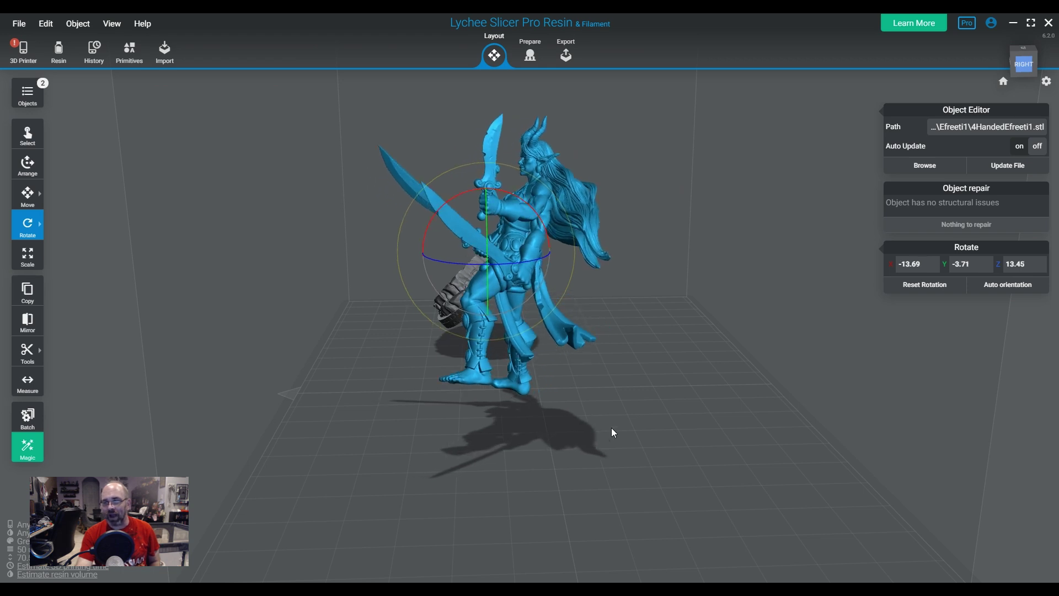
right_drag(612, 428, 680, 459)
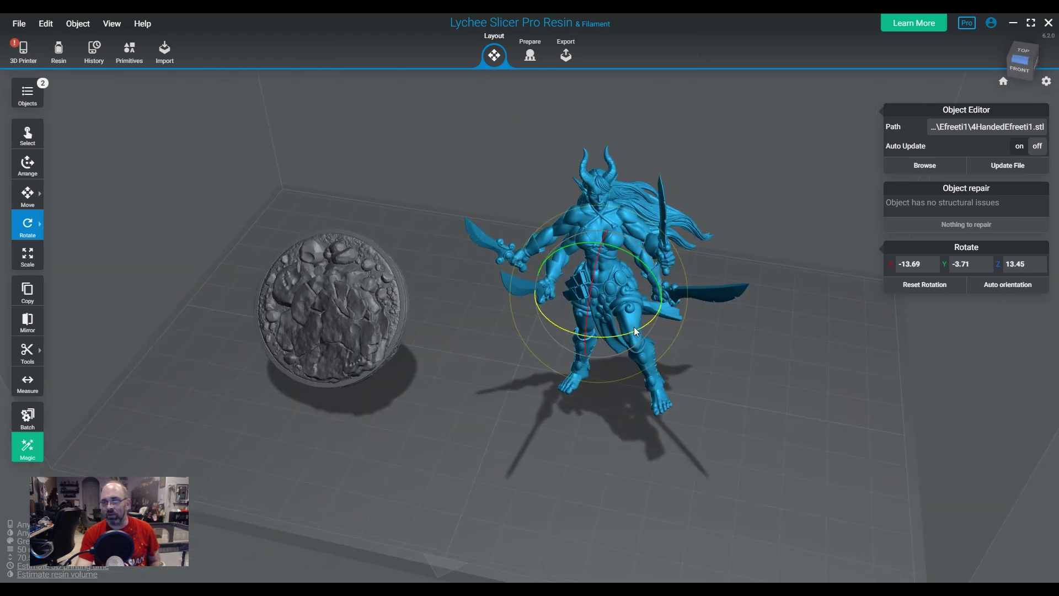
drag(633, 326, 625, 329)
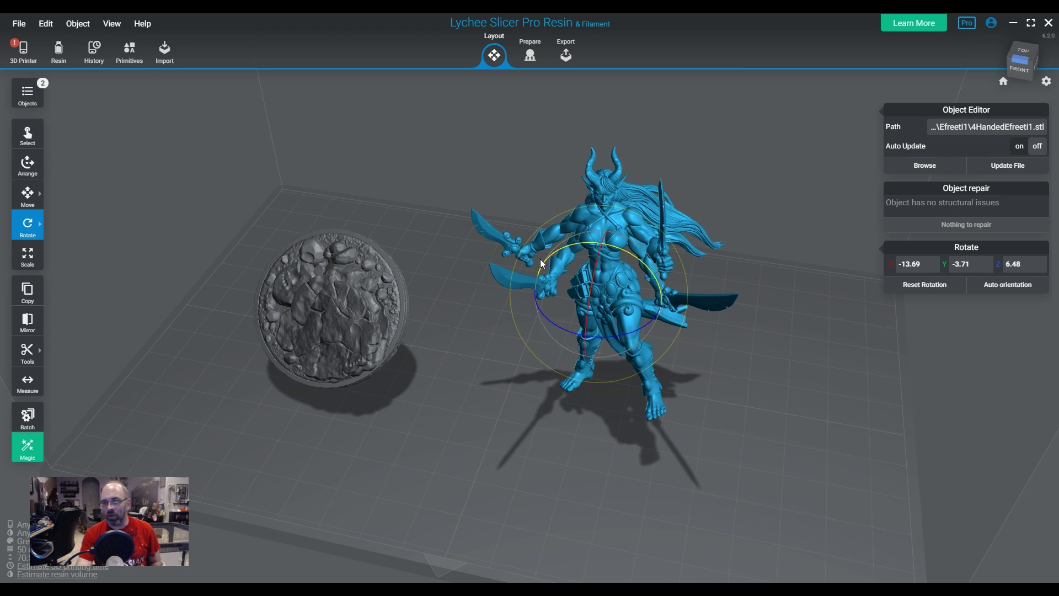
drag(540, 259, 549, 264)
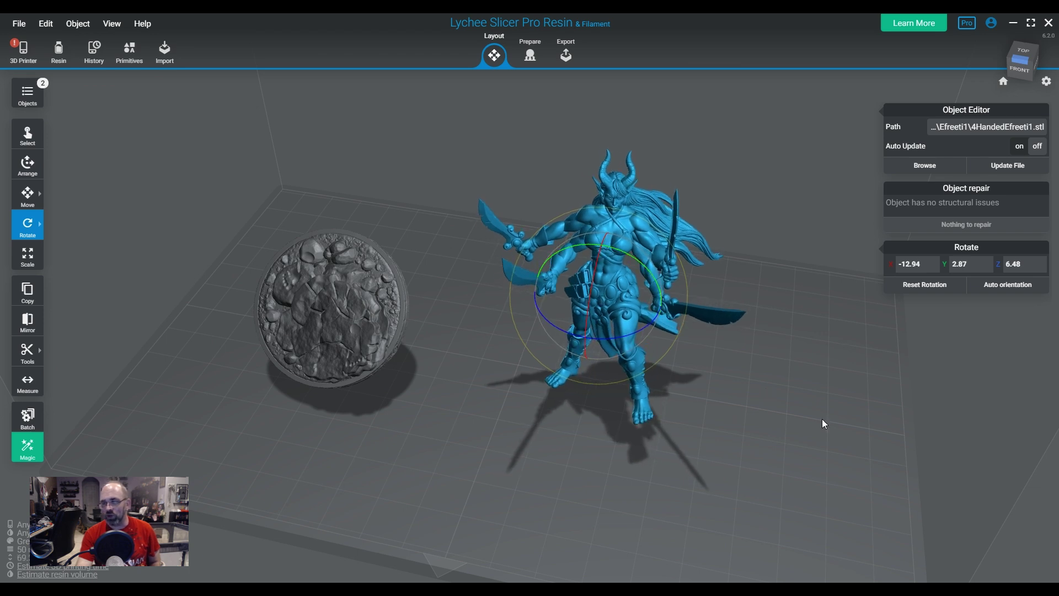
- Examine the orientation of the figure and the tilted base from the front, the side and above
drag(822, 422, 800, 398)
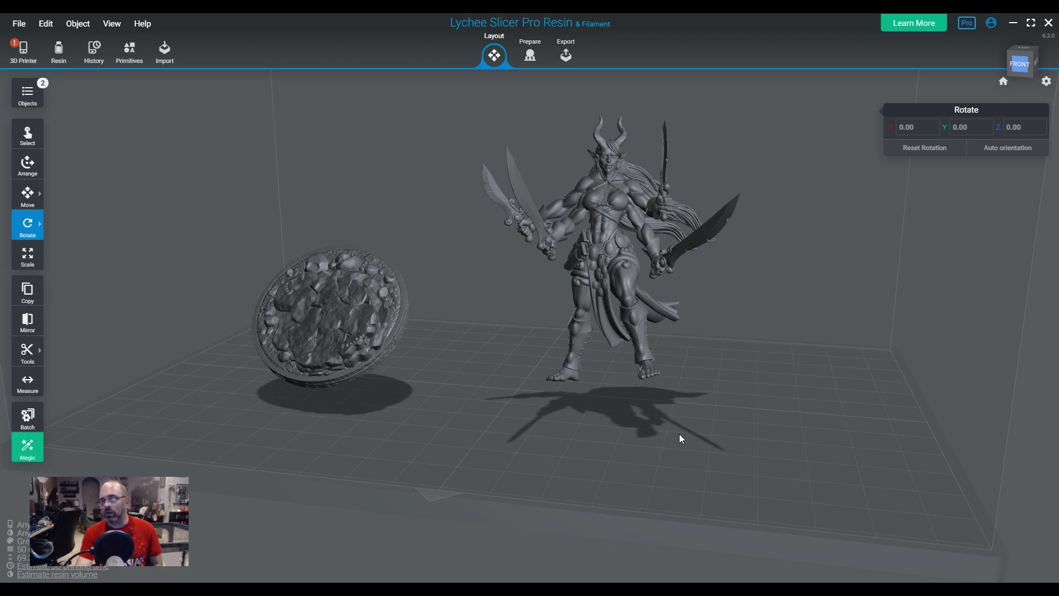
drag(759, 380, 748, 445)
click(539, 403)
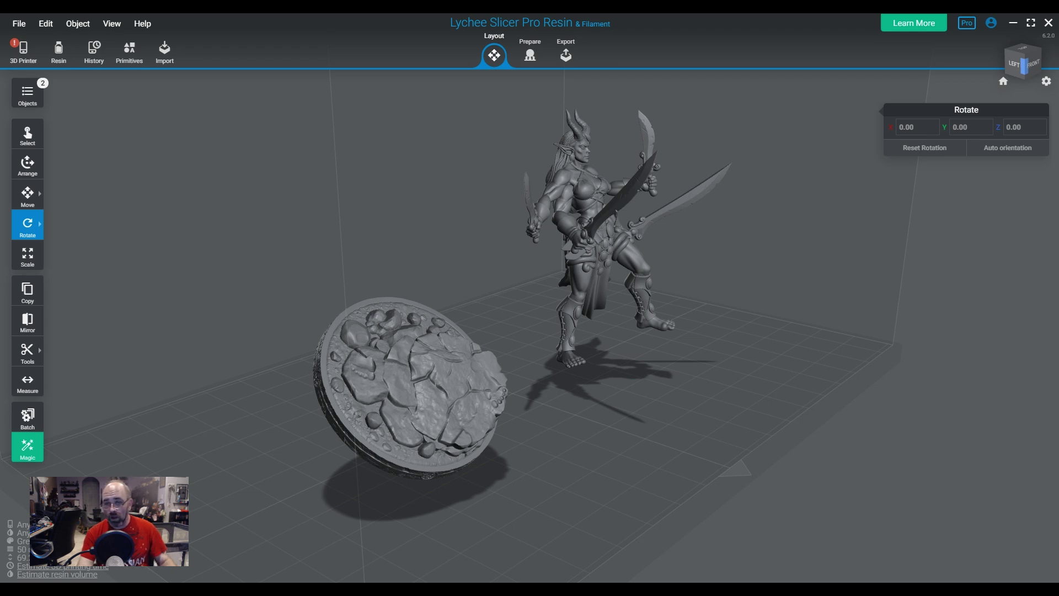
click(464, 394)
click(726, 423)
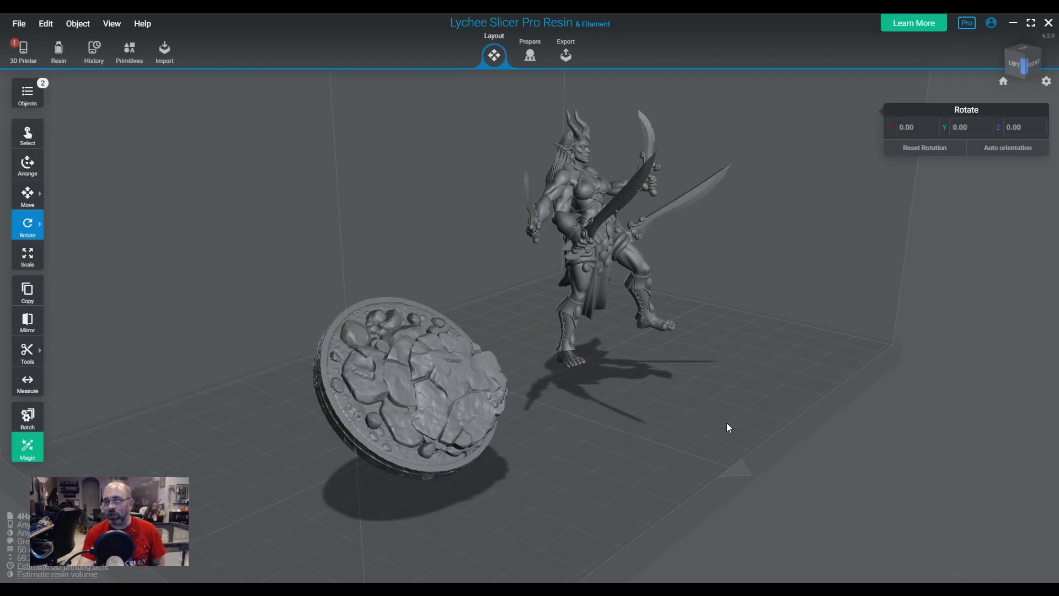
drag(726, 423, 409, 455)
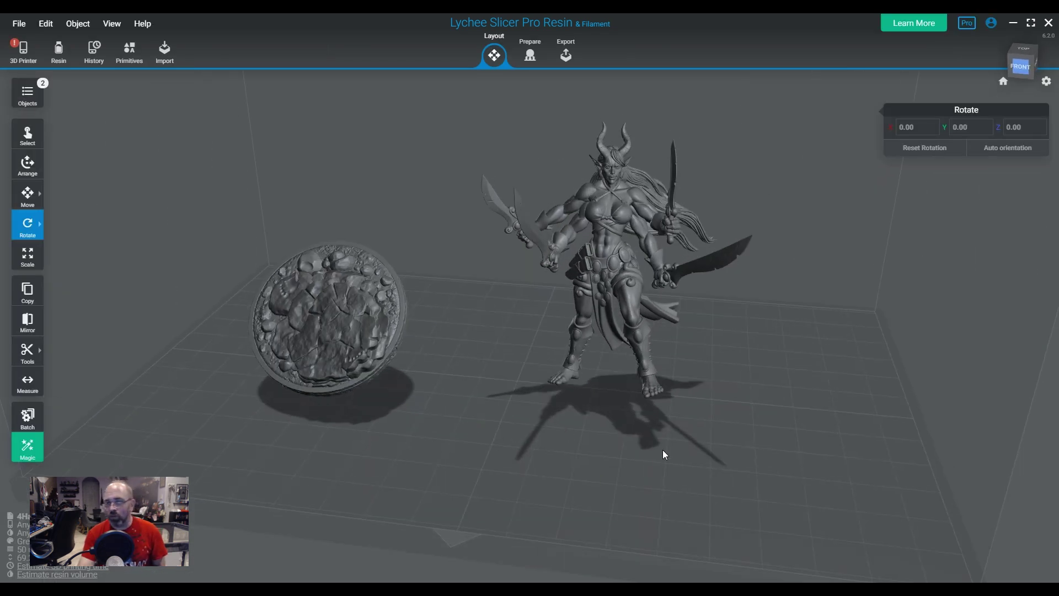
drag(535, 409, 619, 416)
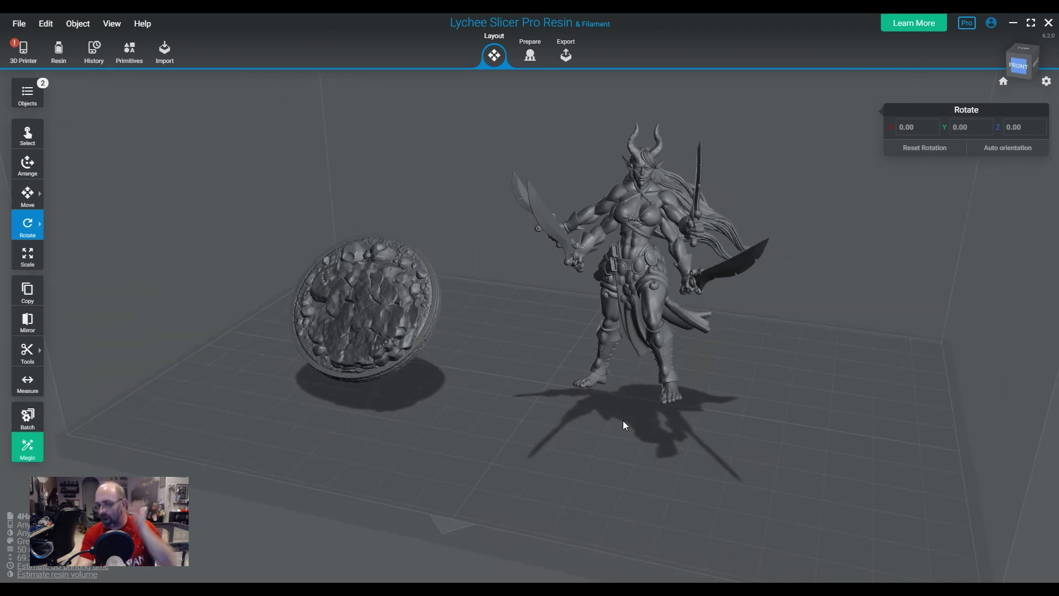
drag(633, 395, 770, 412)
click(619, 395)
click(703, 392)
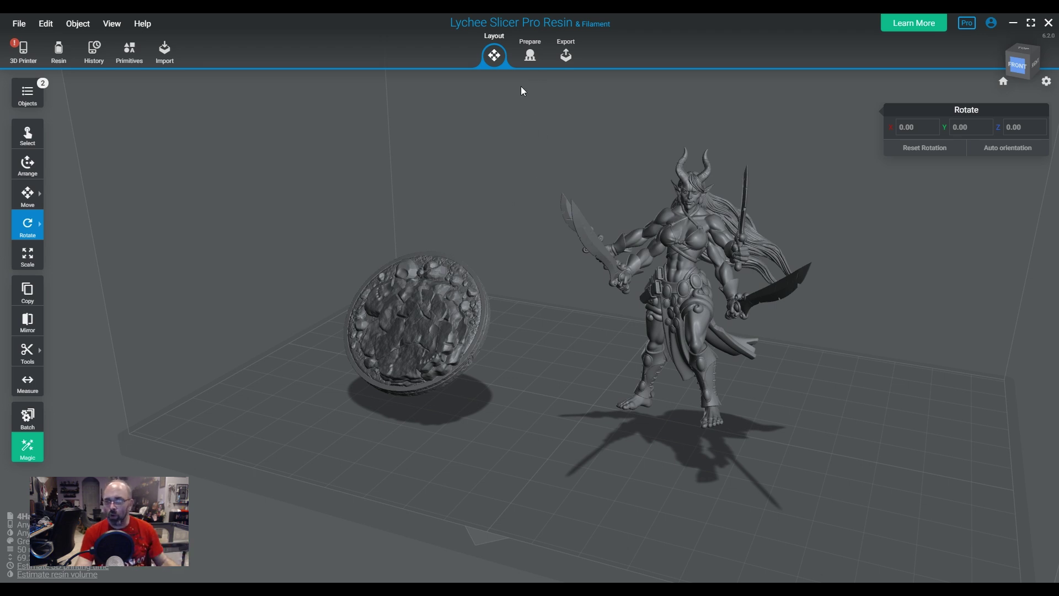
right_click(594, 331)
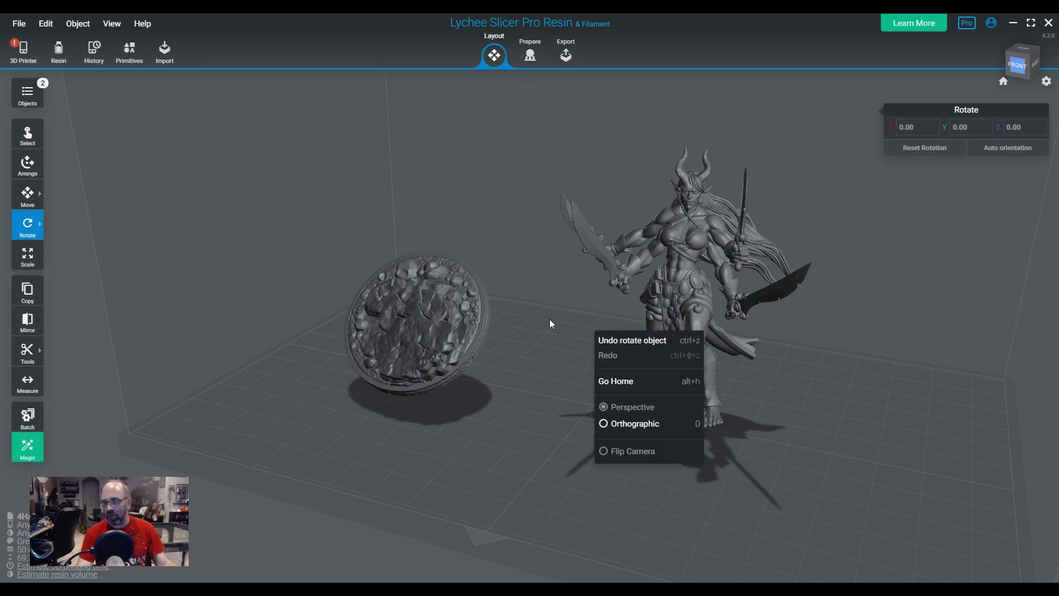
right_drag(549, 319, 541, 151)
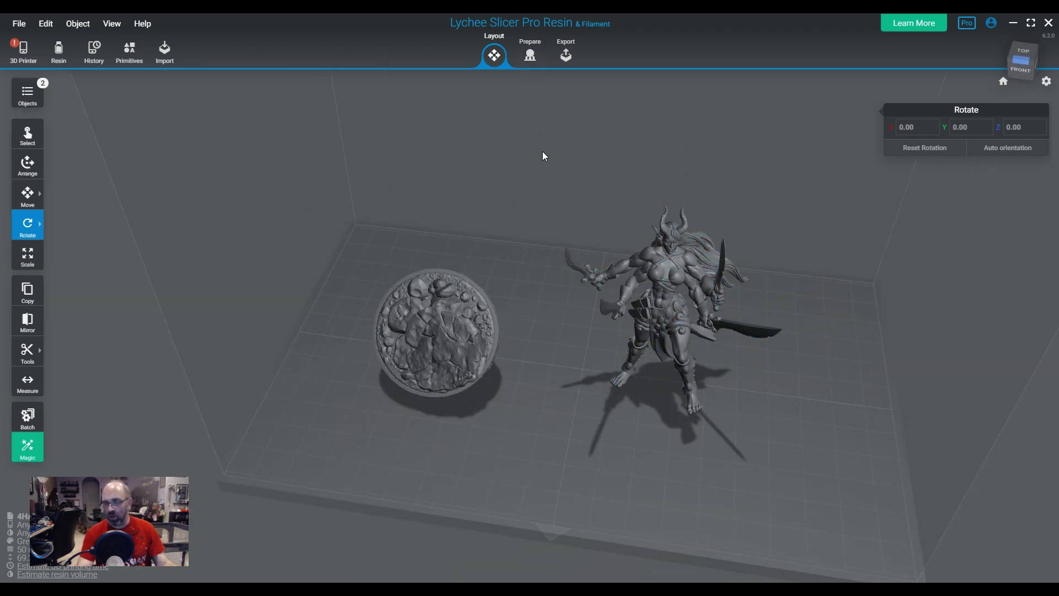
- Switch to support preparation, select both models and open the raft settings
click(530, 57)
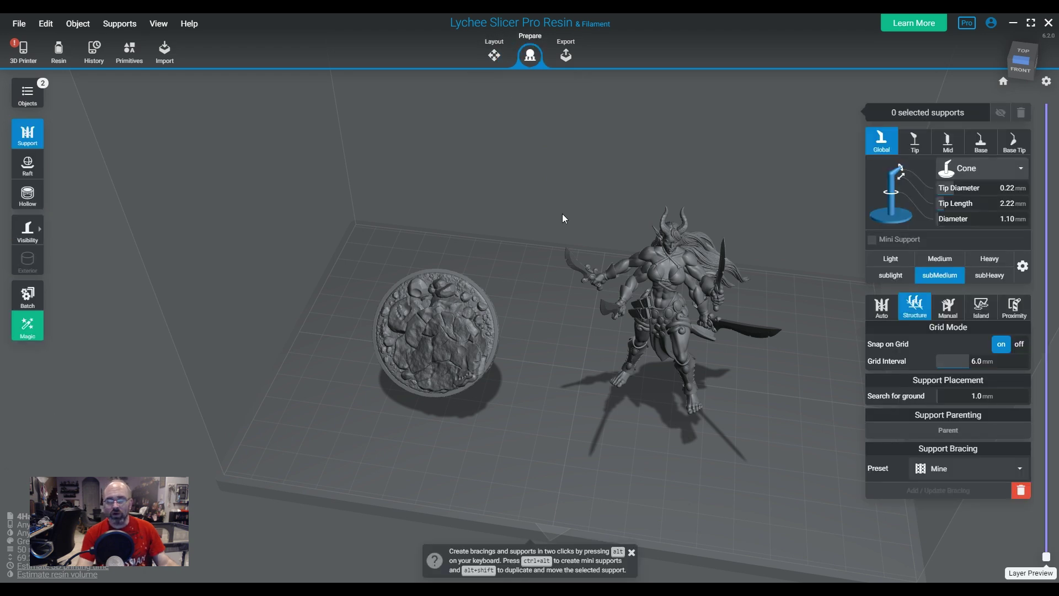
click(435, 331)
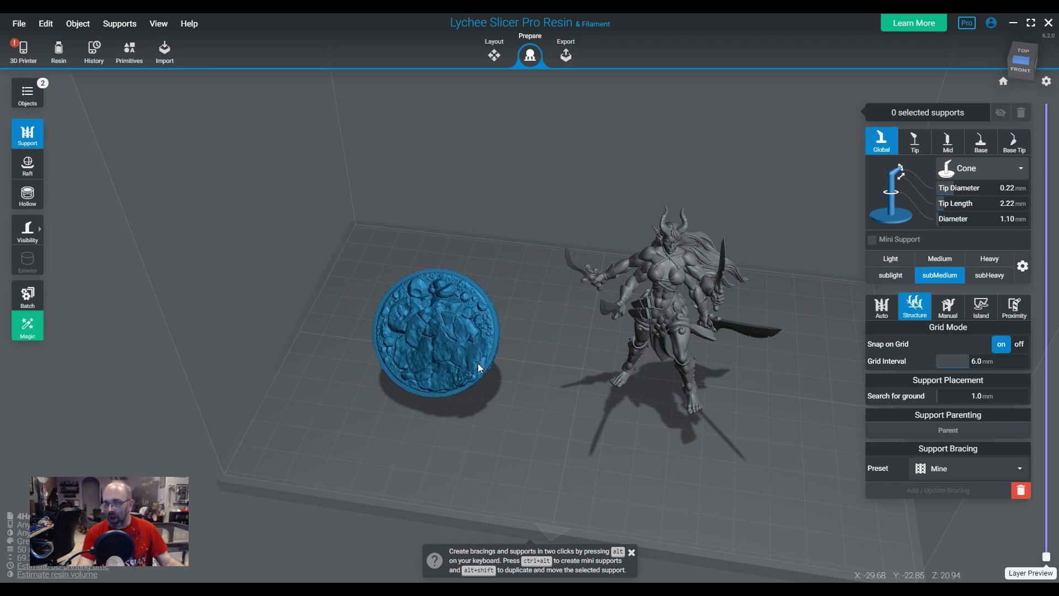
ctrl+click(687, 310)
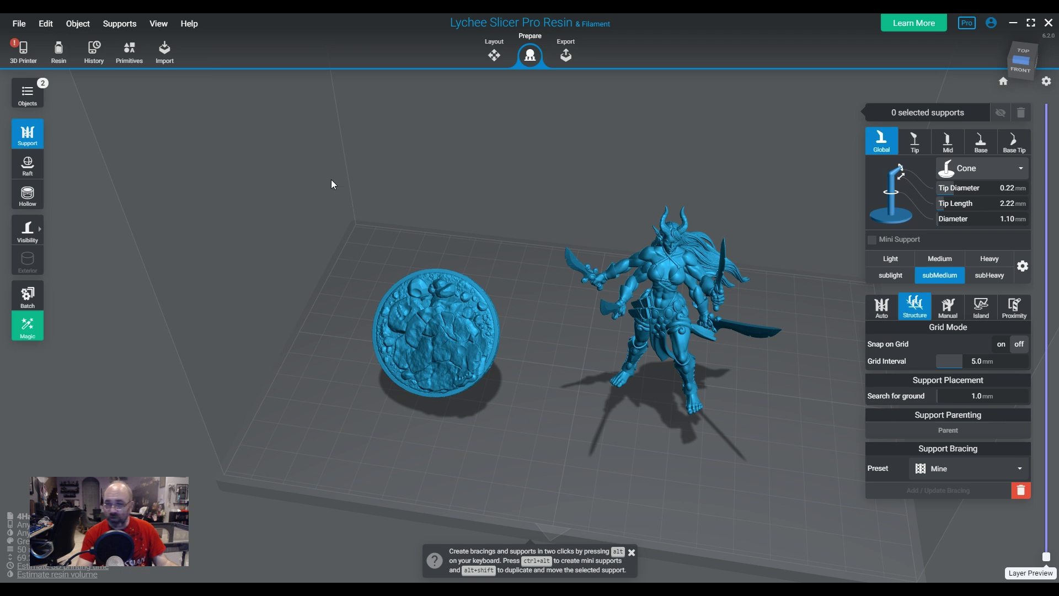
click(46, 23)
mouse_move(56, 105)
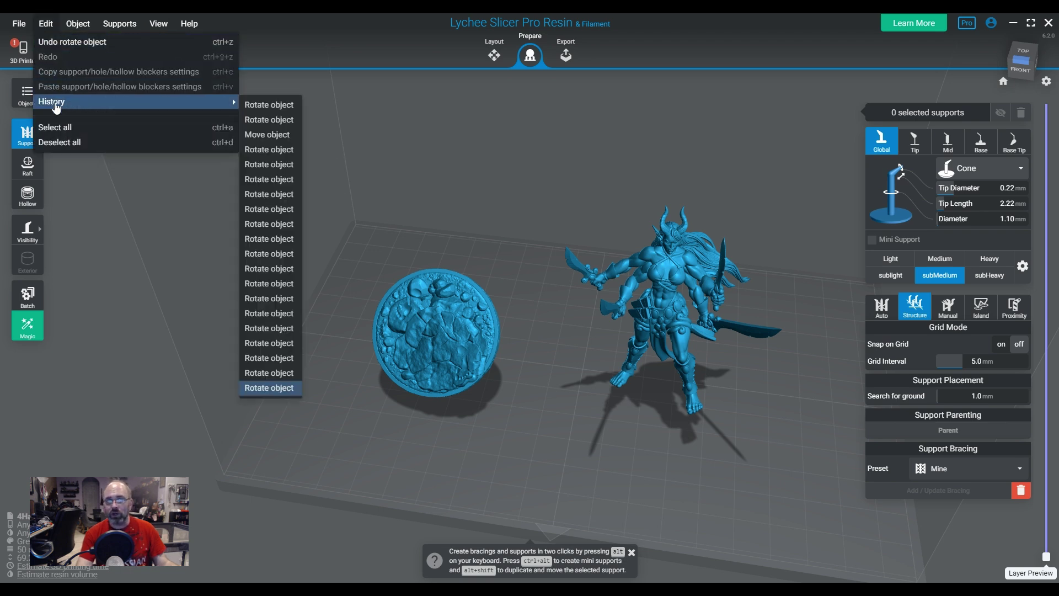
click(64, 128)
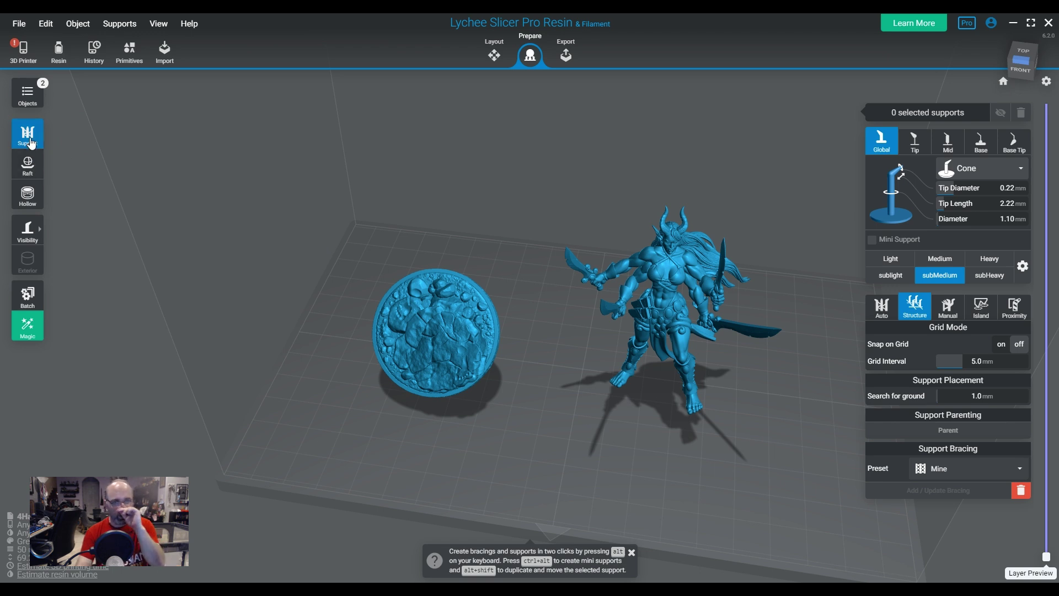
click(26, 166)
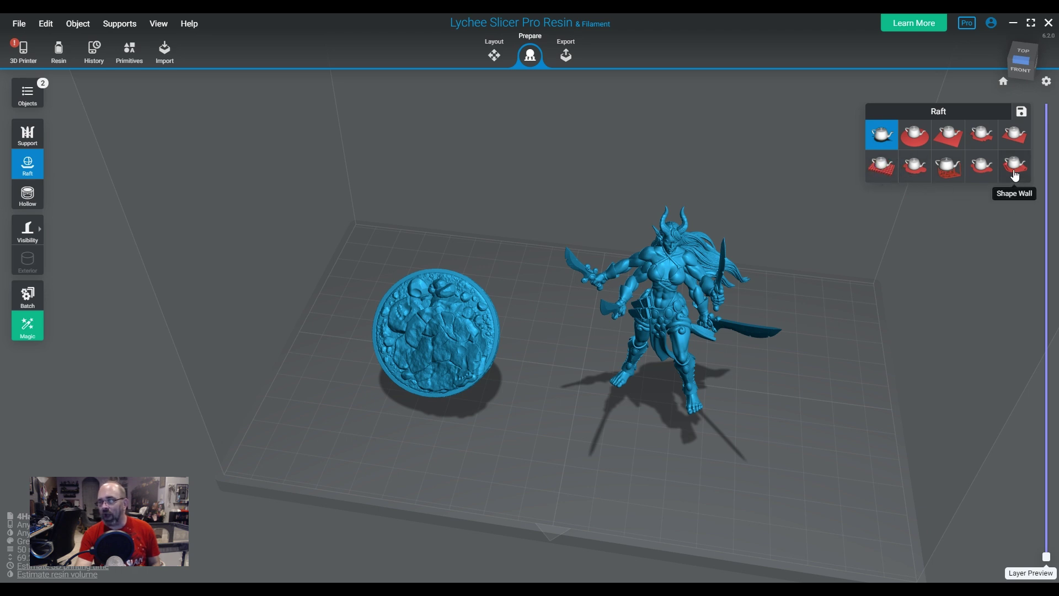
- Try a Shape Wall raft under both models and inspect its walls from a low angle and from above
click(1015, 174)
drag(825, 412, 574, 420)
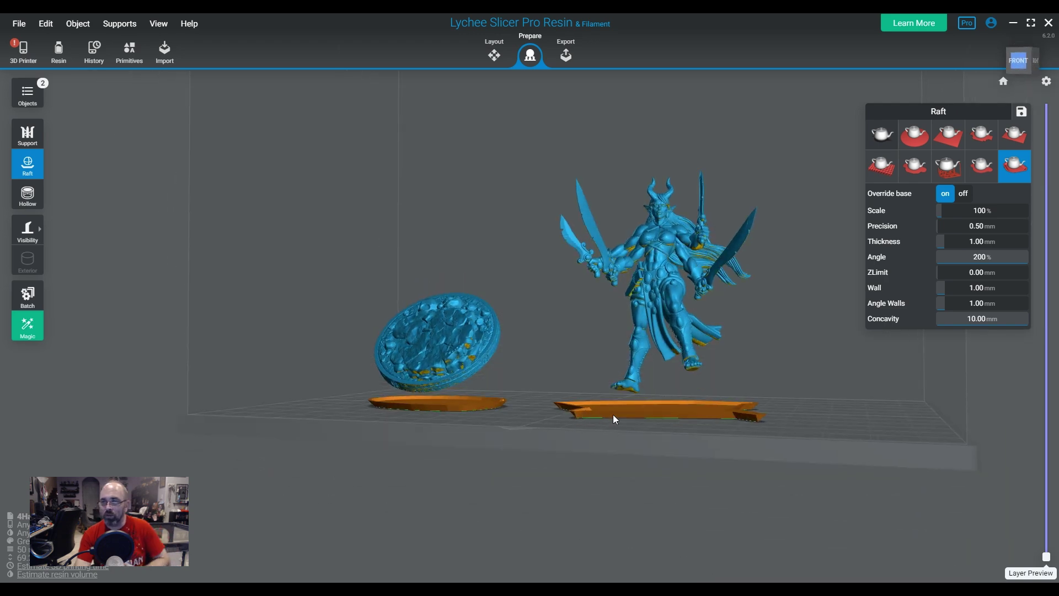
drag(612, 418, 700, 395)
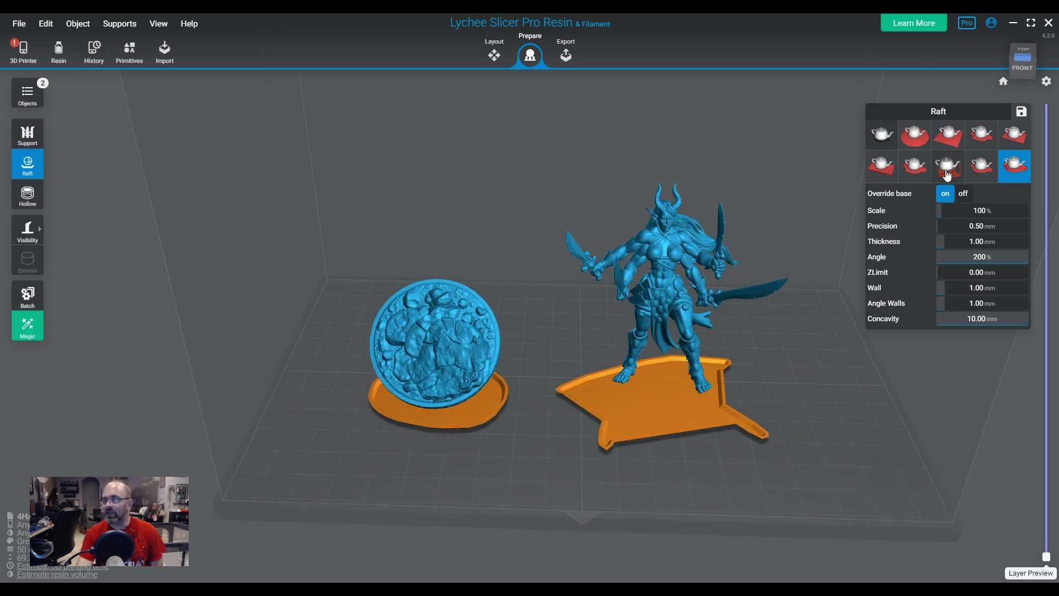
- Try a thin, flat raft that follows each model's outline and inspect it at an angle
click(947, 171)
click(987, 174)
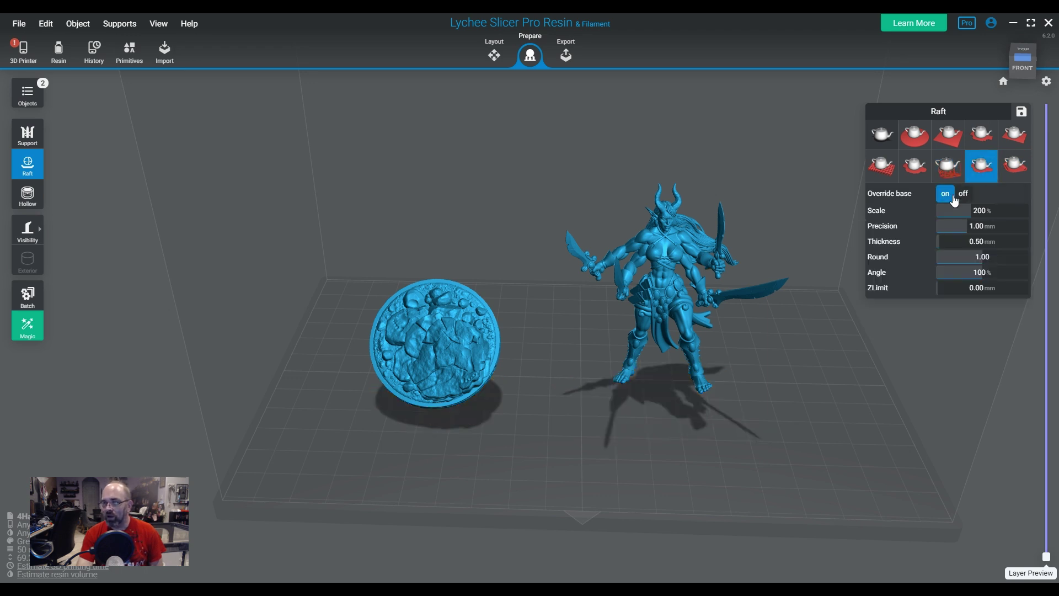
drag(784, 444, 678, 408)
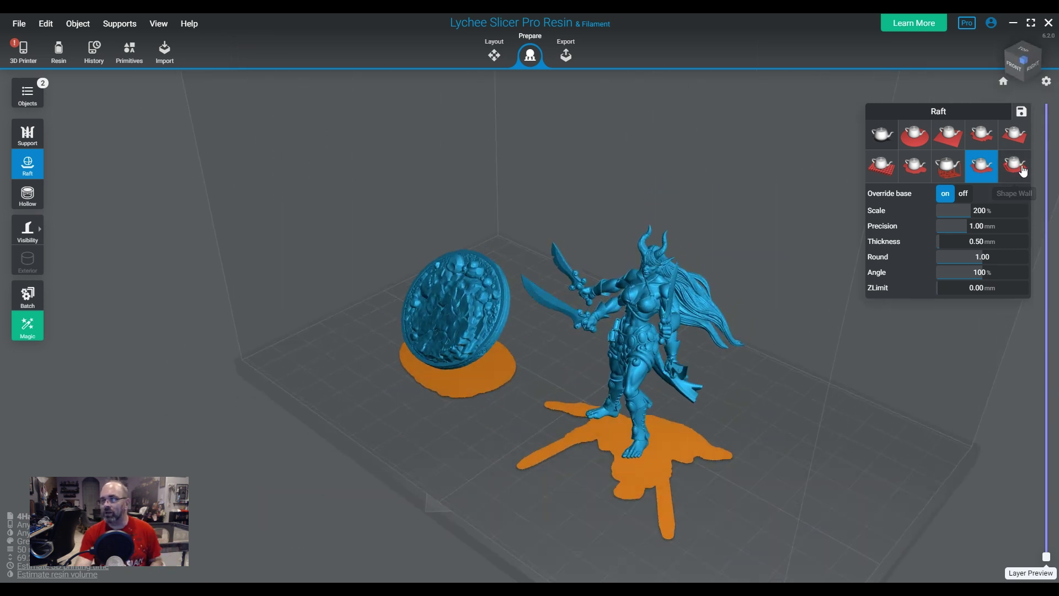
- Change the raft under both models to a flat rectangular plate and inspect it from above and at plate level
click(1013, 145)
drag(761, 442, 819, 465)
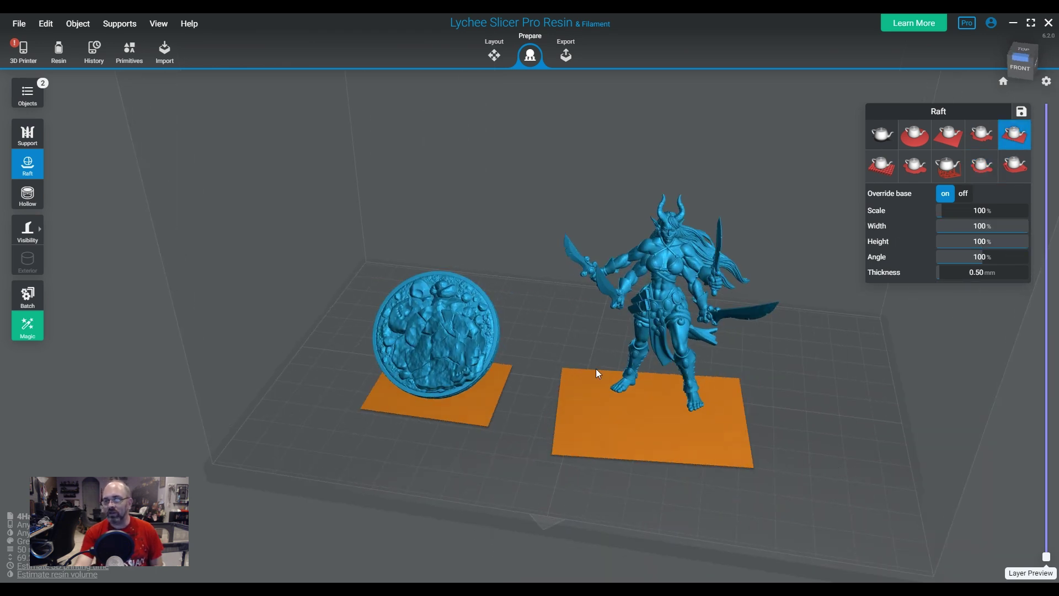
mouse_move(596, 371)
mouse_down()
mouse_move(589, 398)
mouse_move(586, 367)
mouse_up()
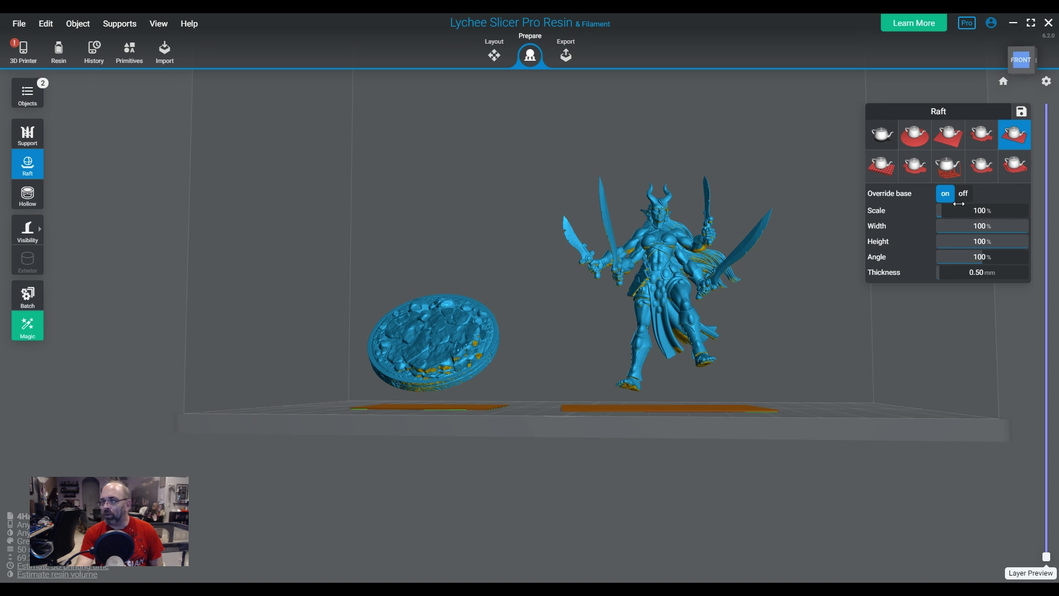
- Try the rectangular rafts at 168% scale and 1.00 mm thickness, and inspect their overlap and edges from above and at plate level
drag(950, 212, 959, 212)
drag(811, 369, 794, 422)
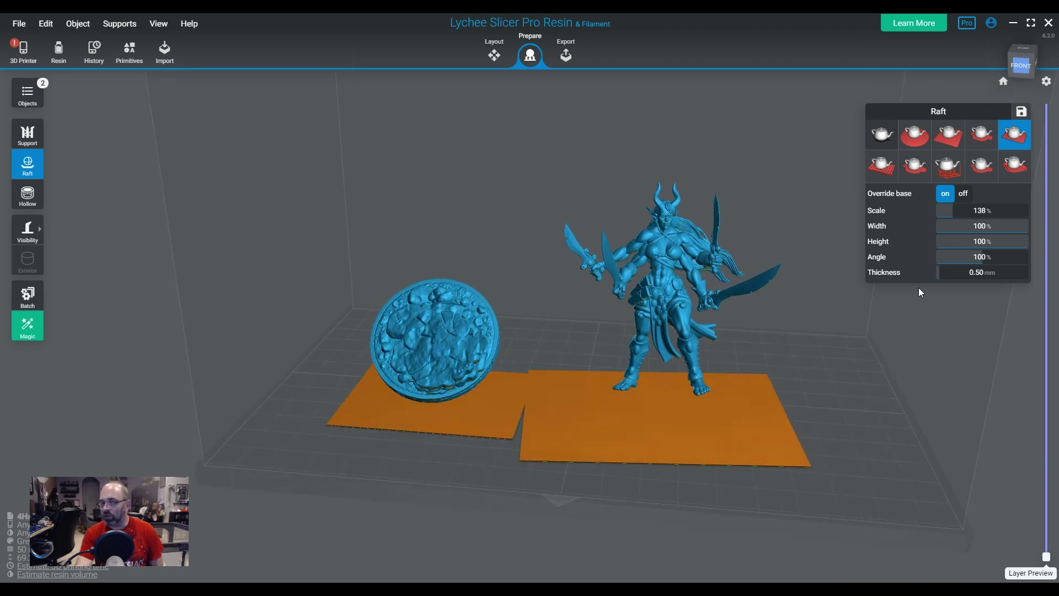
drag(683, 425, 629, 429)
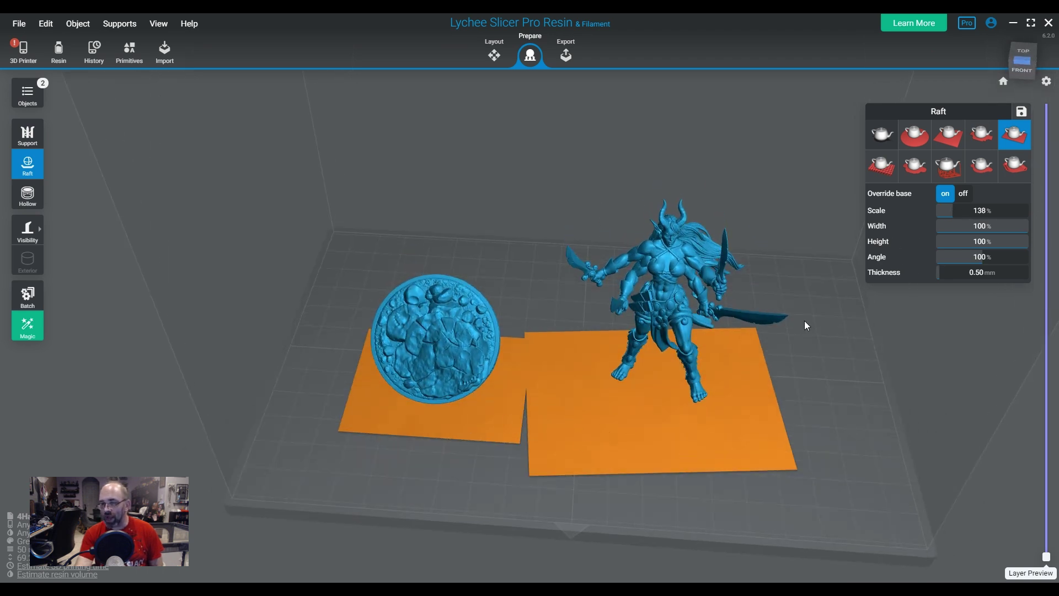
drag(952, 211, 962, 211)
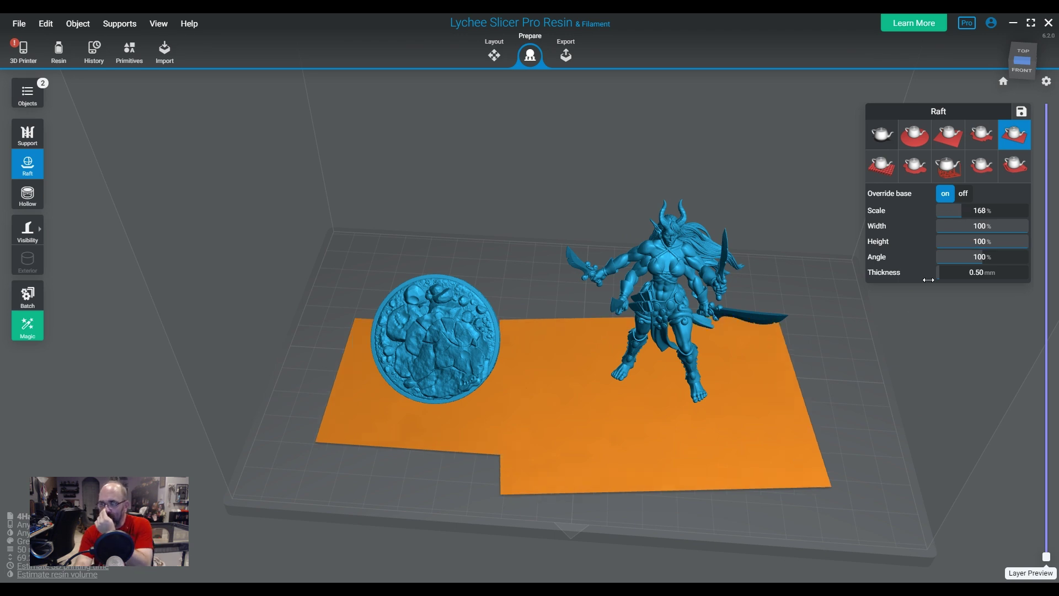
drag(846, 443, 766, 524)
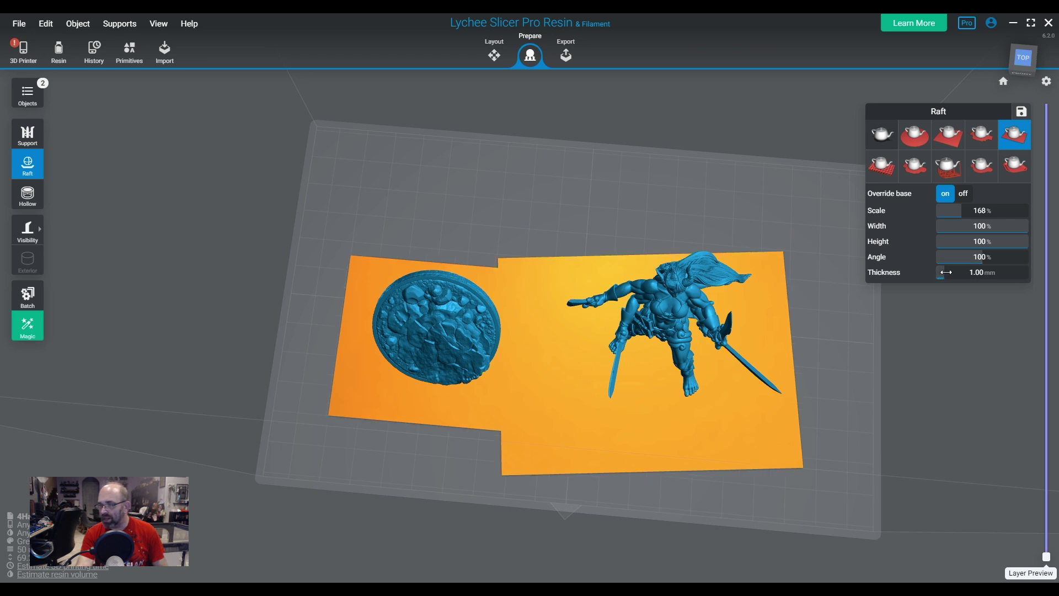
drag(806, 439, 780, 331)
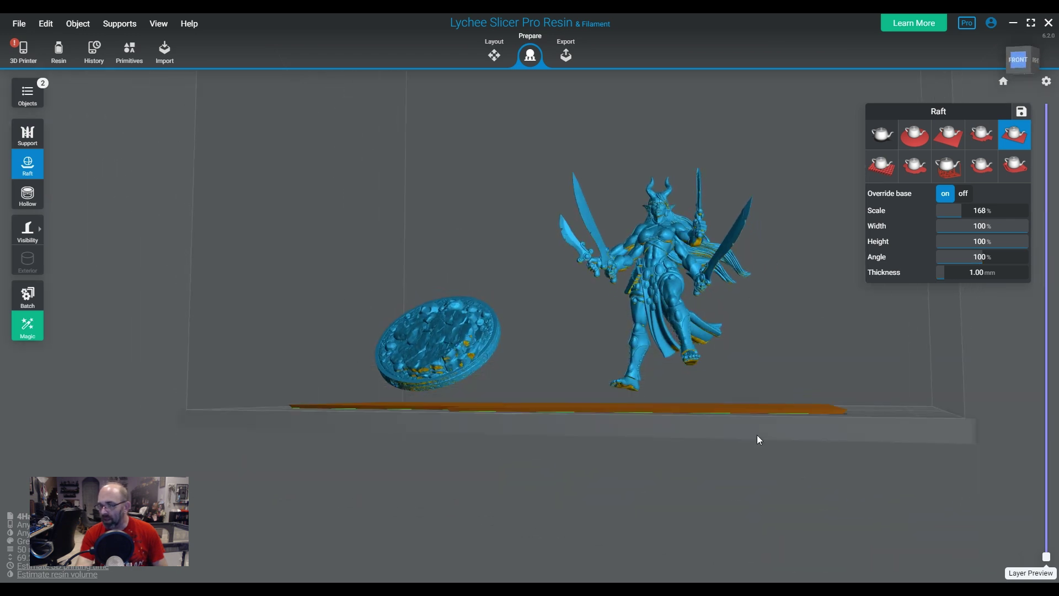
drag(758, 439, 685, 416)
scroll(662, 416, up, 6)
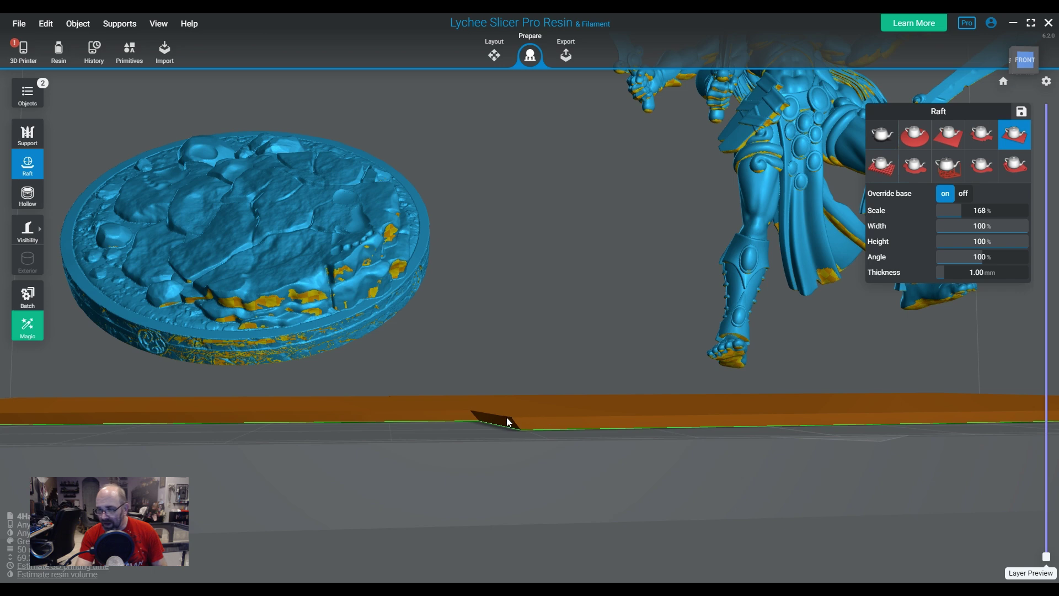
drag(508, 422, 416, 423)
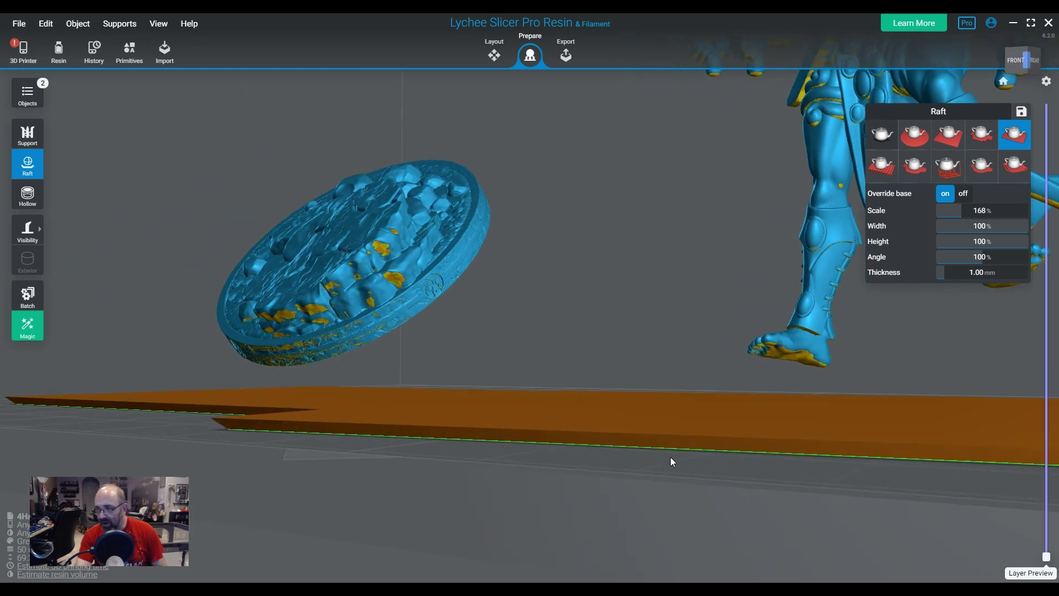
drag(672, 461, 804, 432)
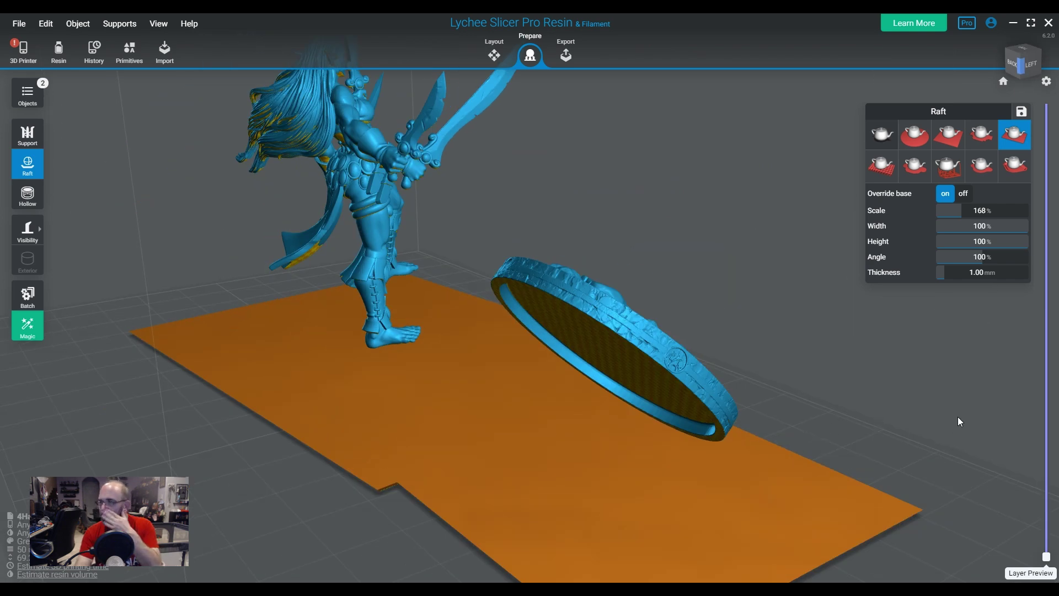
- Change the raft under both models to a walled type that follows each model's outline and inspect it from the front
click(1015, 166)
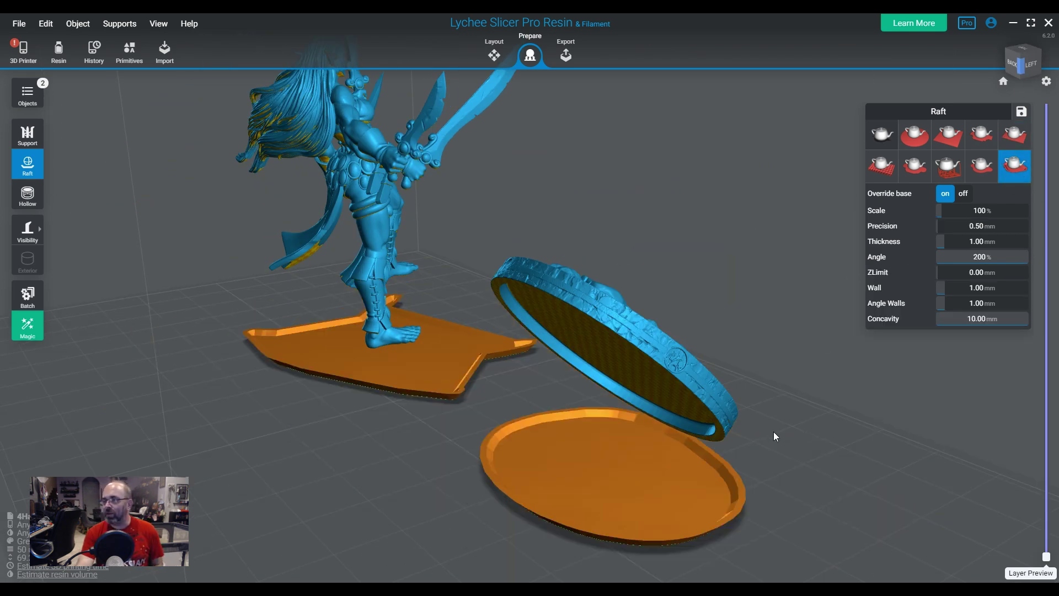
drag(775, 436, 461, 482)
scroll(570, 496, down, 3)
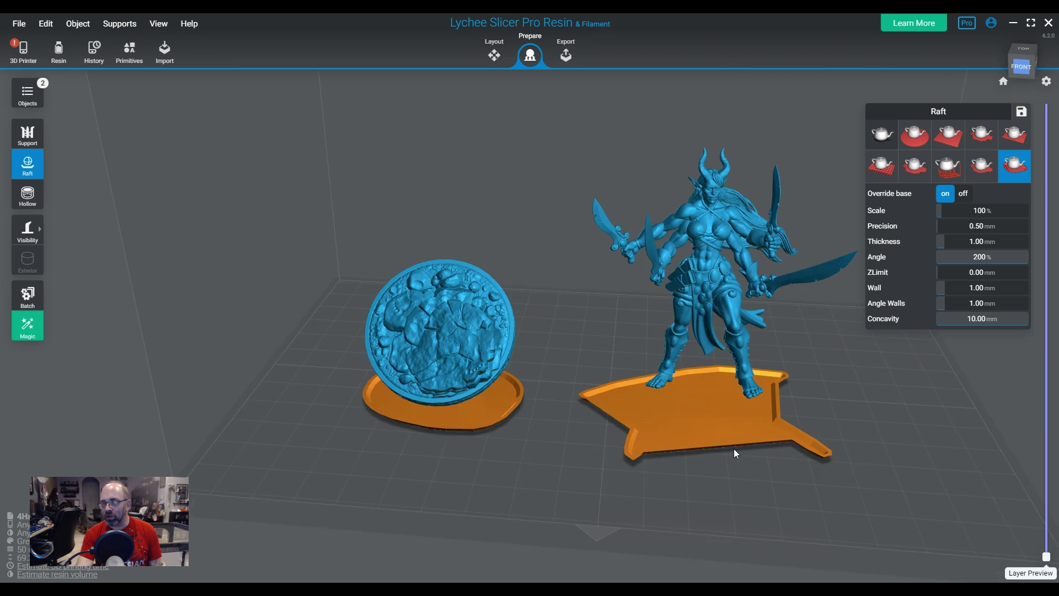
drag(734, 454, 759, 451)
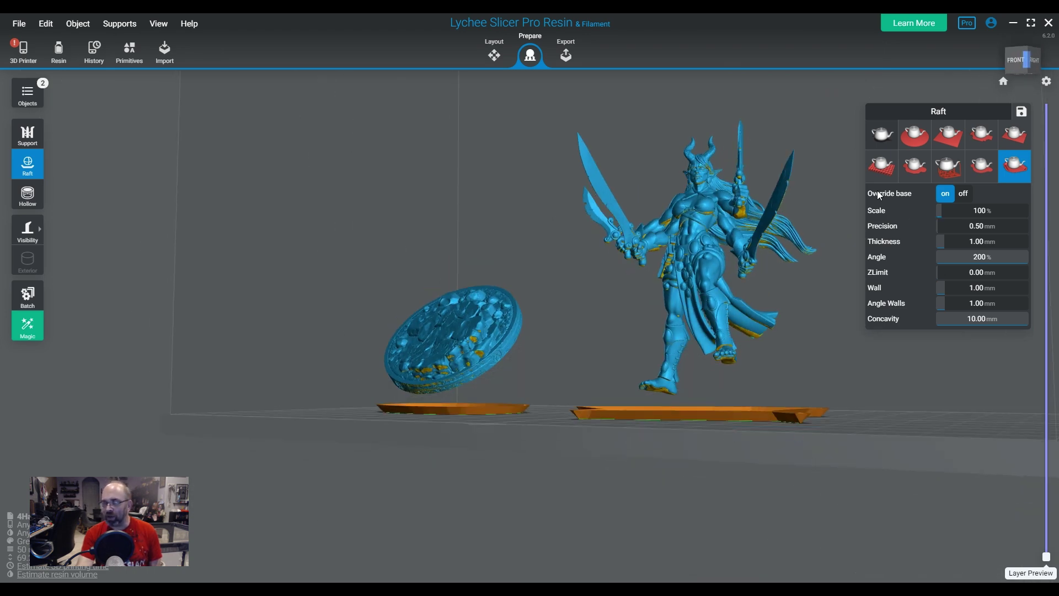
click(41, 232)
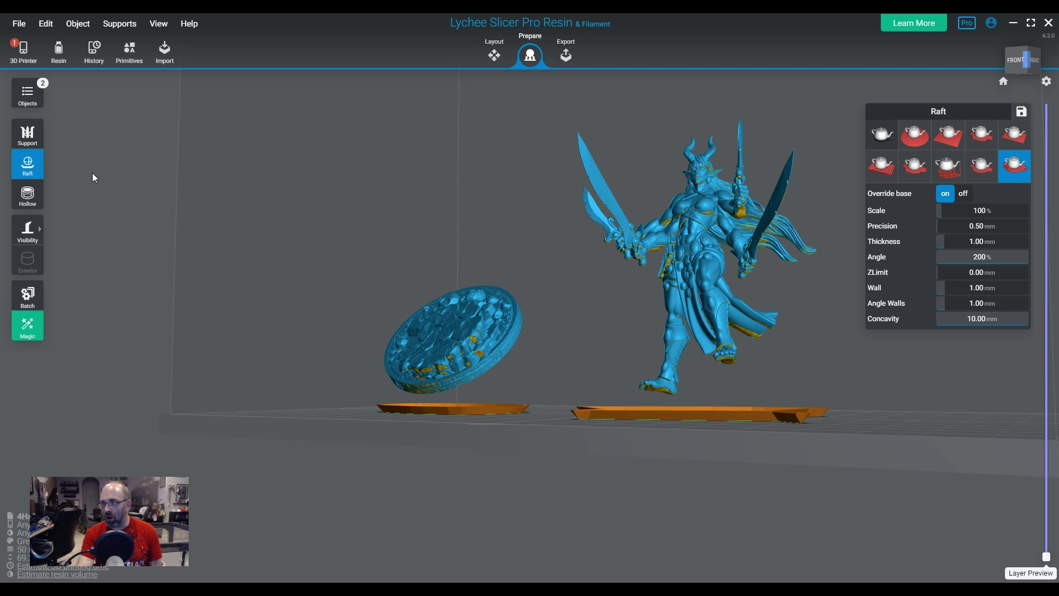
- Open the support settings and review the automatic and manual support options
click(26, 138)
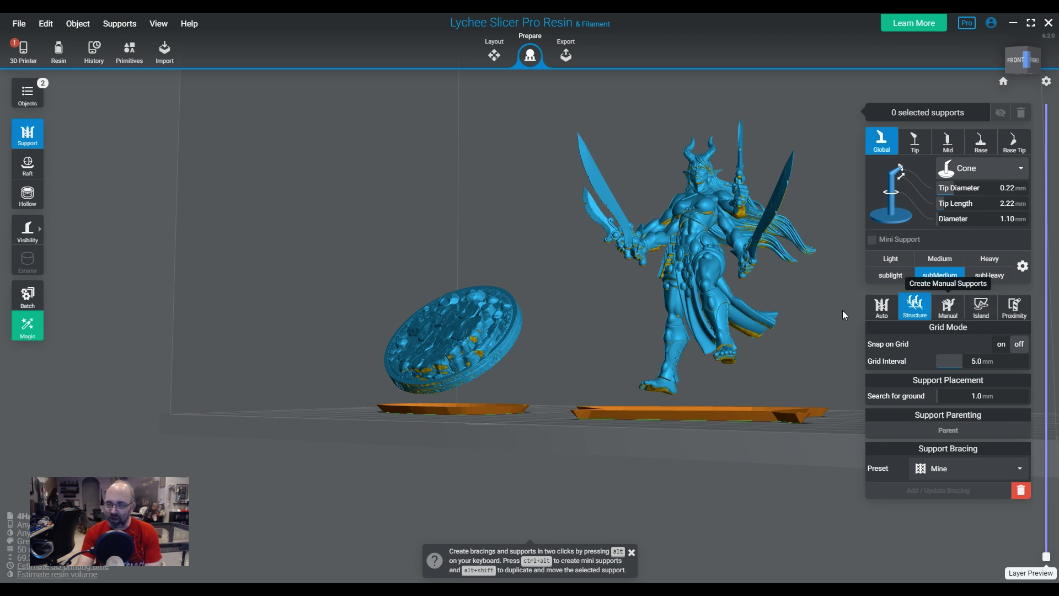
click(882, 311)
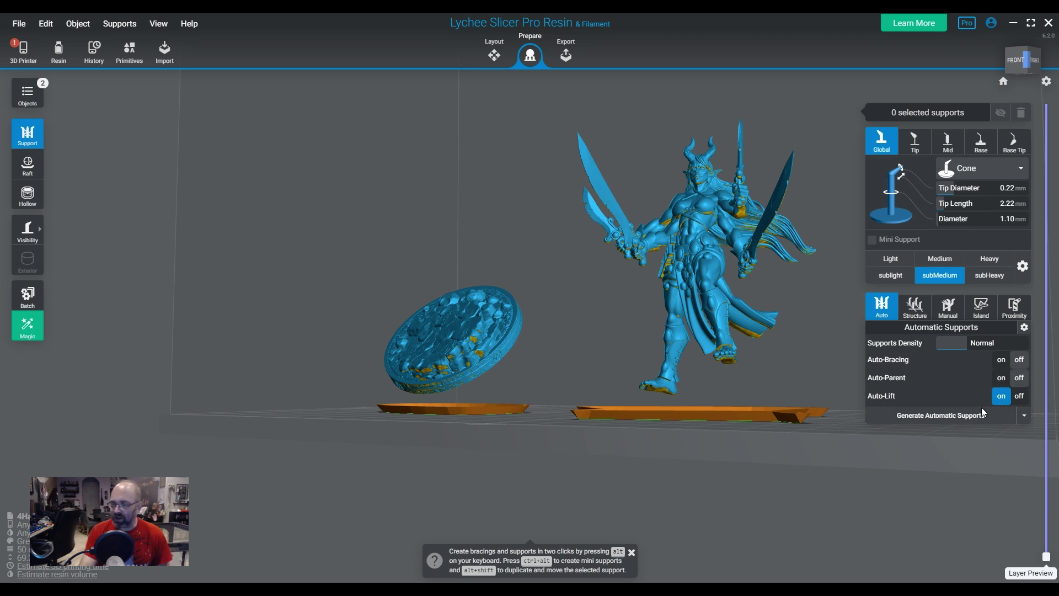
drag(712, 439, 763, 425)
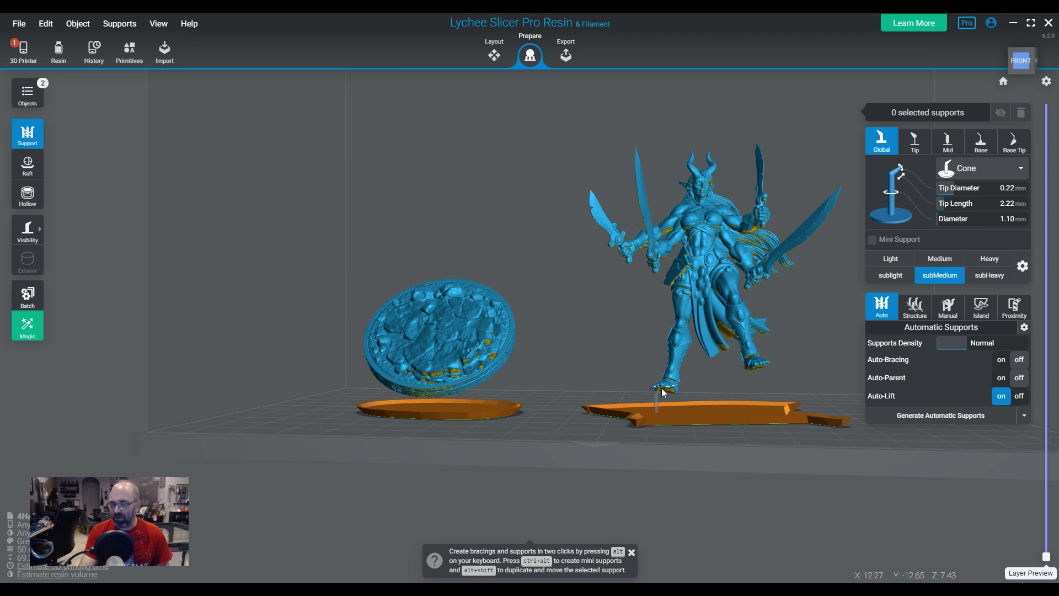
click(947, 312)
scroll(1008, 454, down, 1)
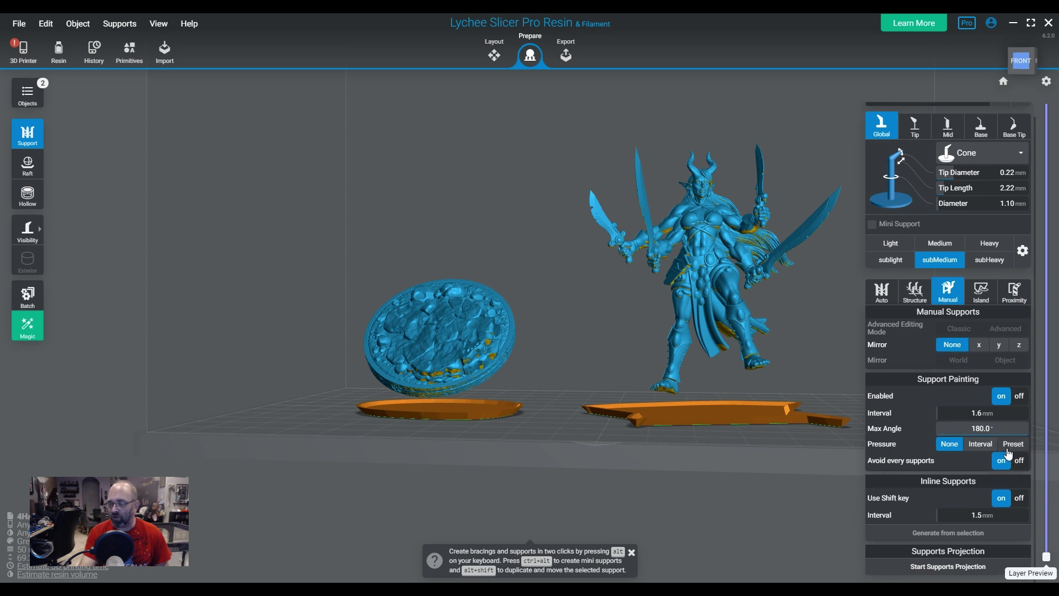
- Turn on grid snapping for supports and choose the Small Object Bracing preset
click(916, 291)
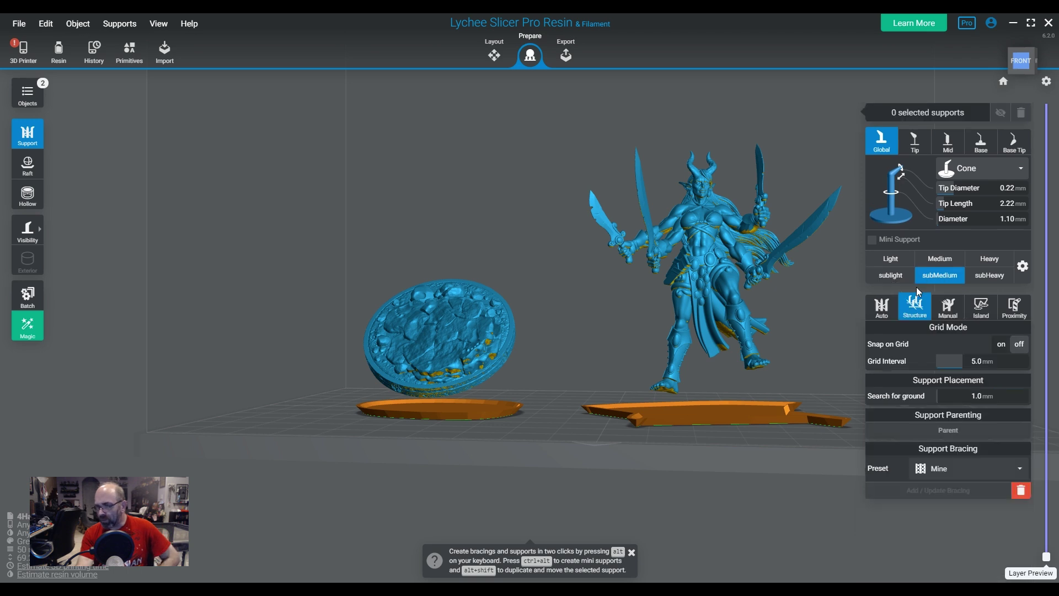
click(1001, 345)
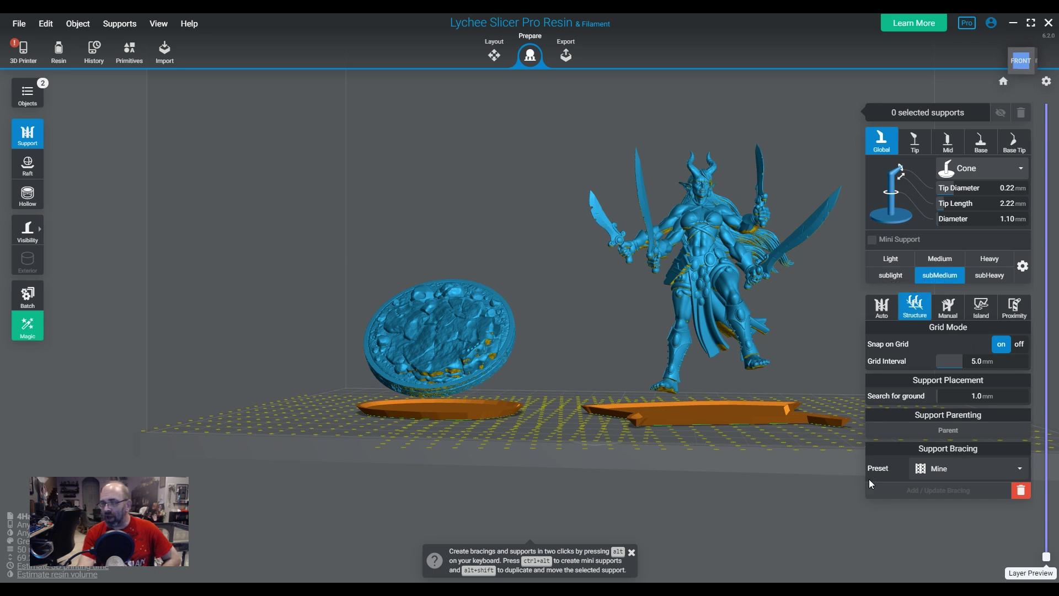
right_drag(749, 332, 775, 384)
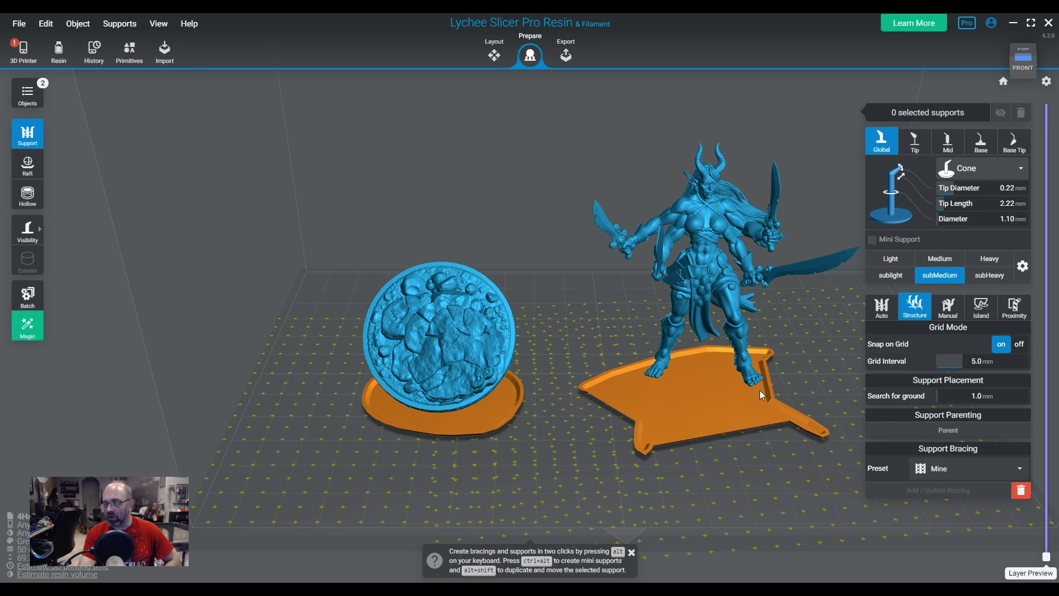
right_drag(779, 380, 697, 392)
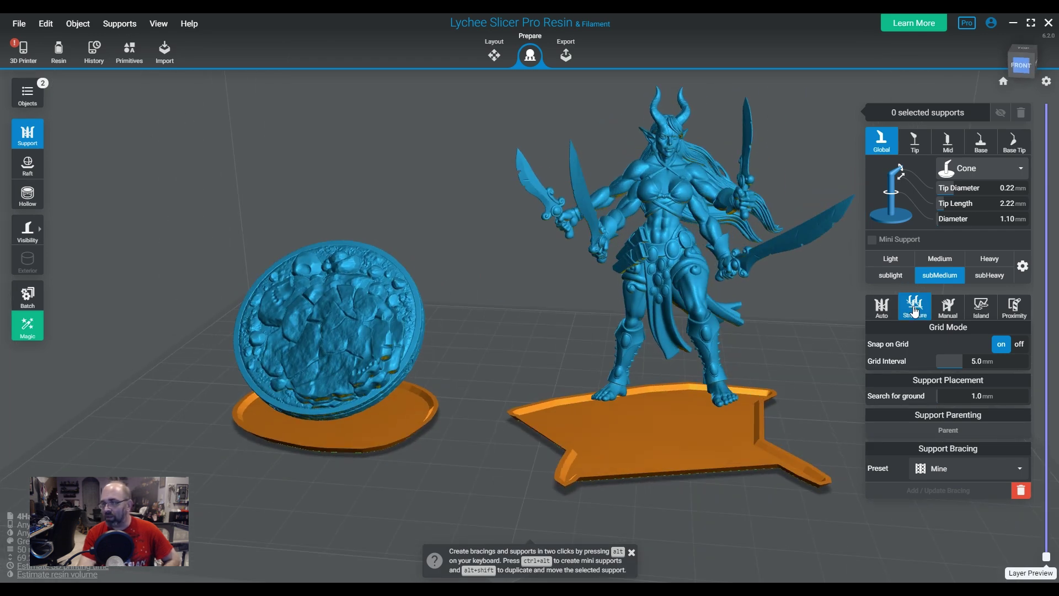
click(953, 470)
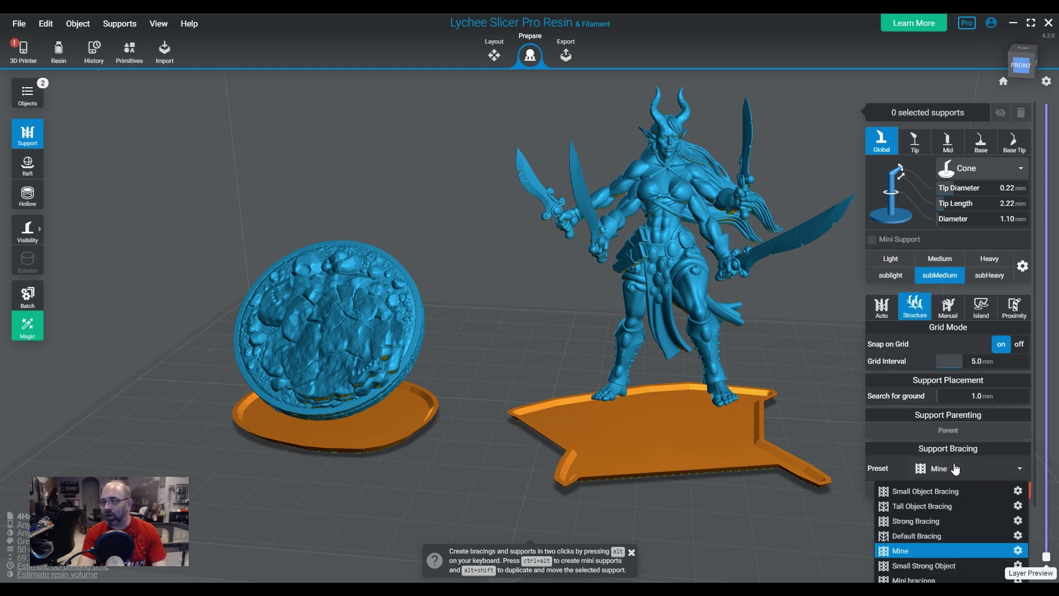
click(925, 492)
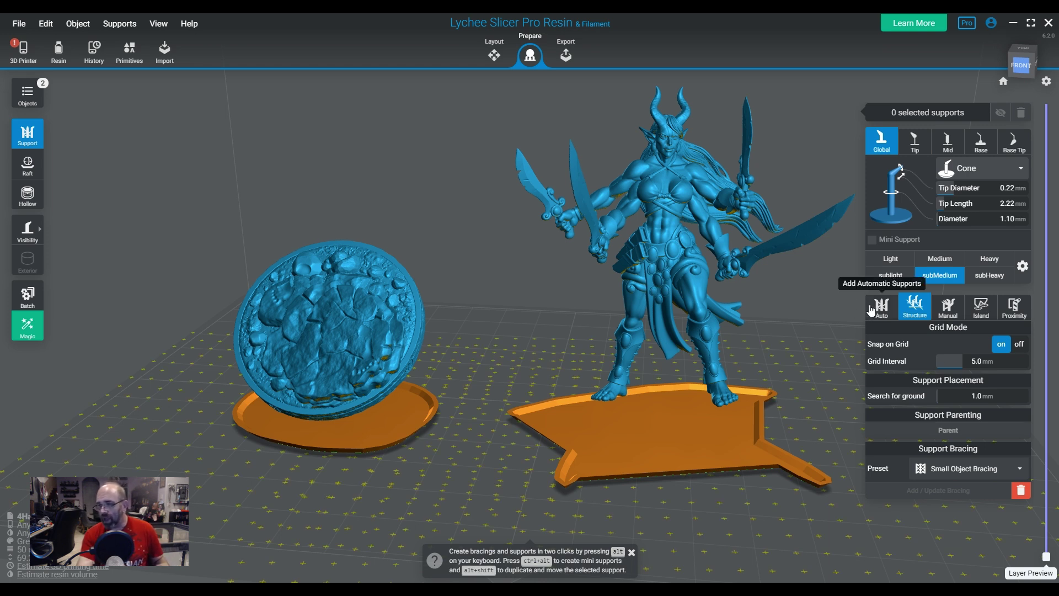
- Try automatic supports with the subMedium preset on both models, inspect them, and delete them all
click(871, 310)
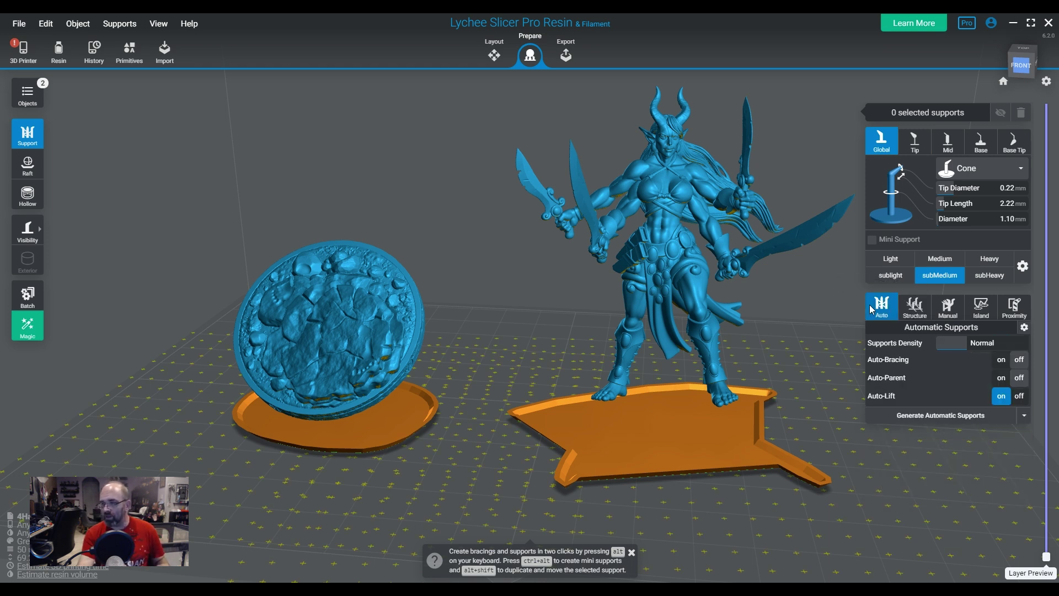
click(930, 420)
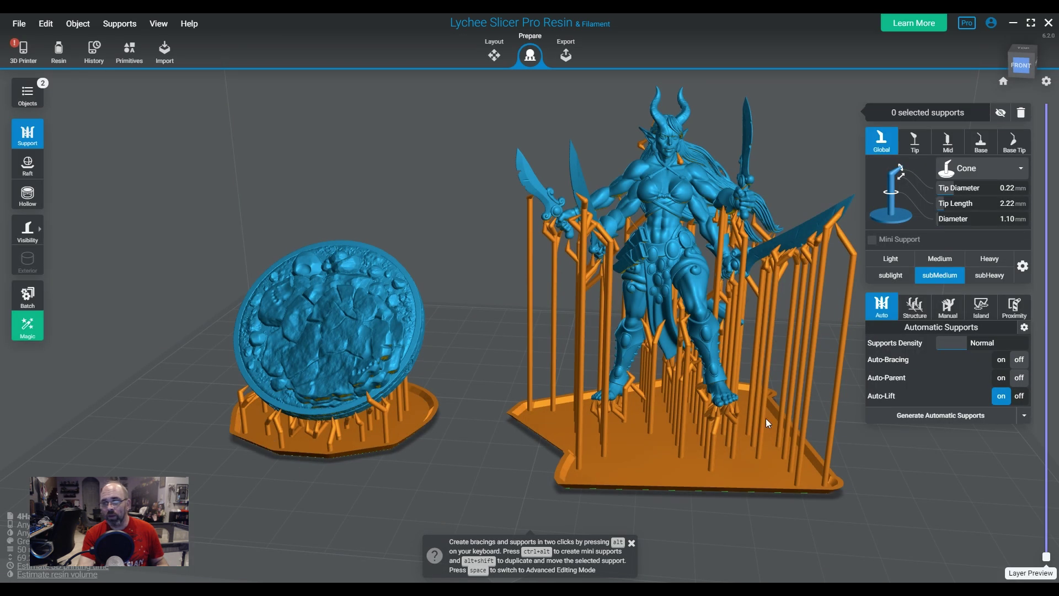
right_drag(713, 463, 728, 287)
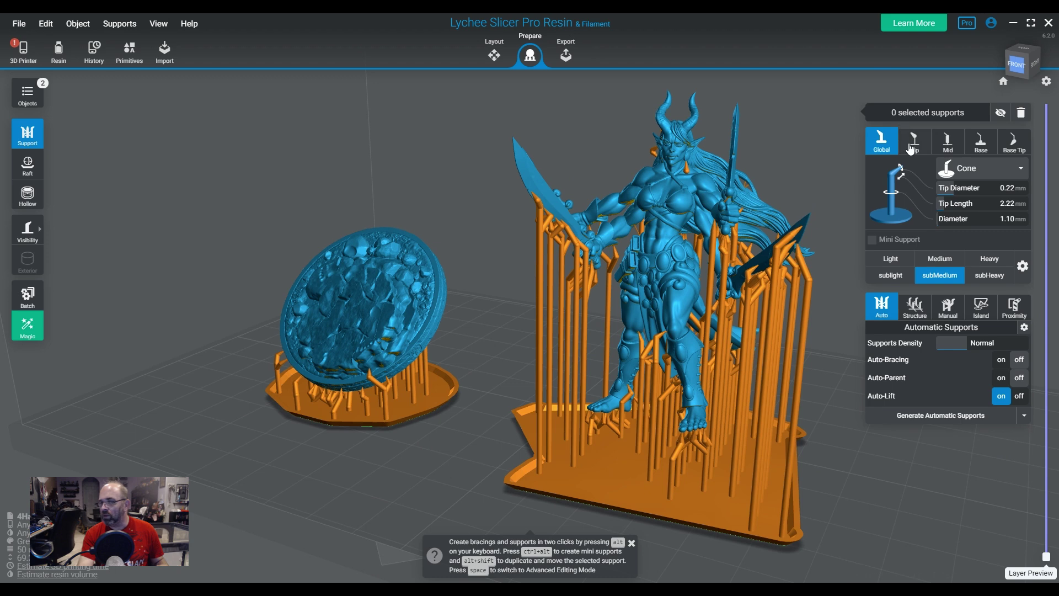
click(1007, 114)
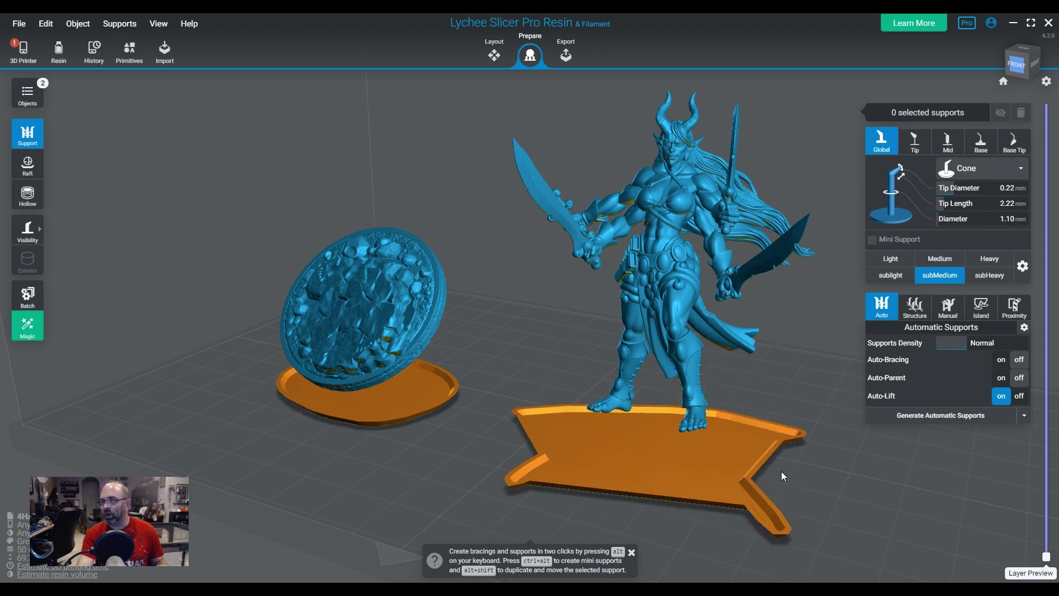
- Generate automatic supports for the figure alone using the sublight preset with a 3.15 mm tip length
click(693, 351)
right_drag(690, 319, 720, 319)
click(890, 275)
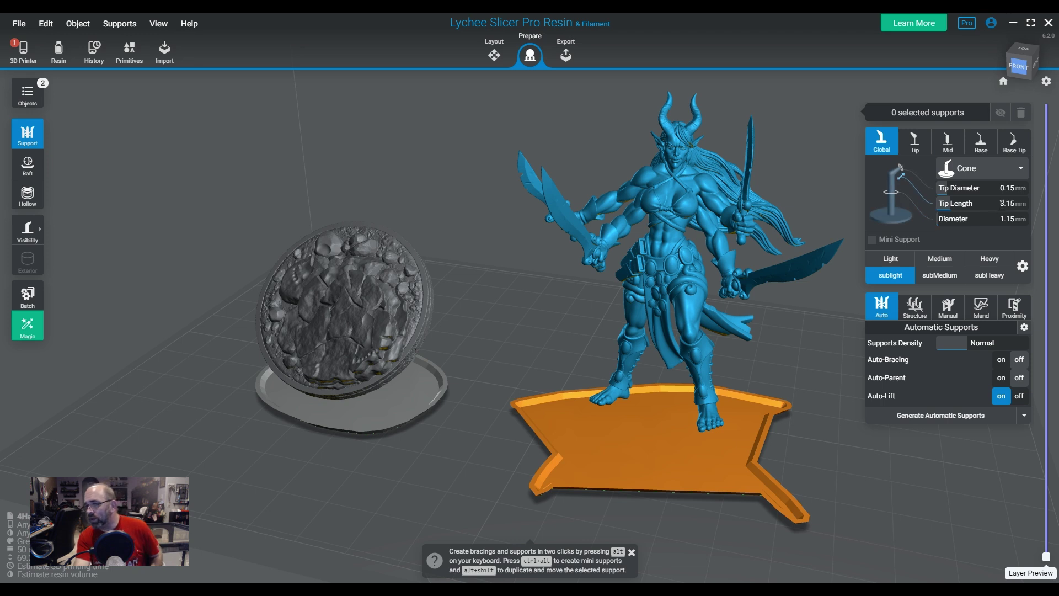
mouse_move(1007, 203)
mouse_down()
mouse_move(1007, 216)
mouse_move(999, 207)
mouse_up()
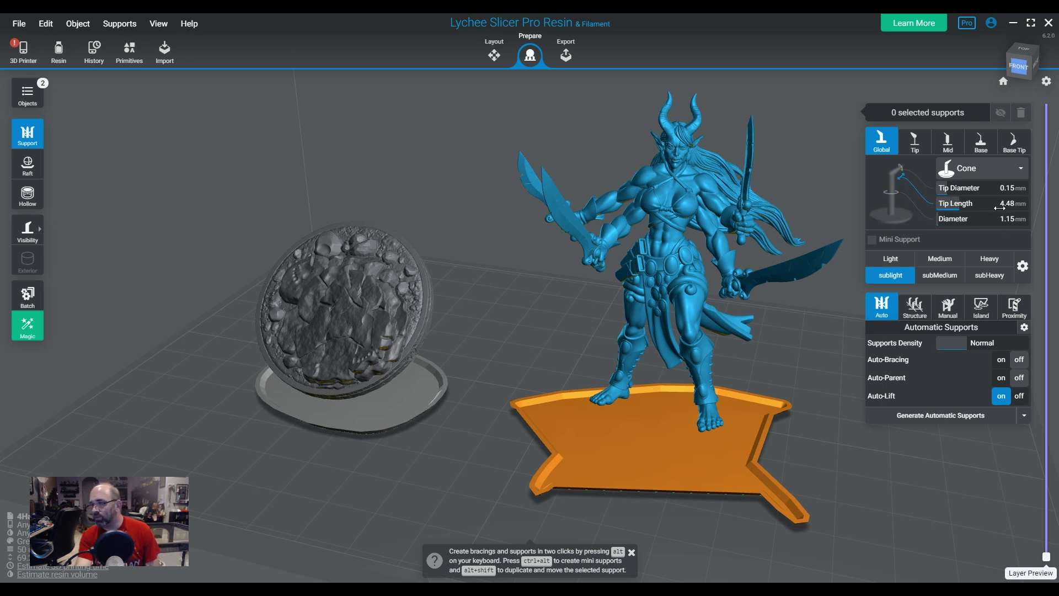
click(1006, 204)
text(3)
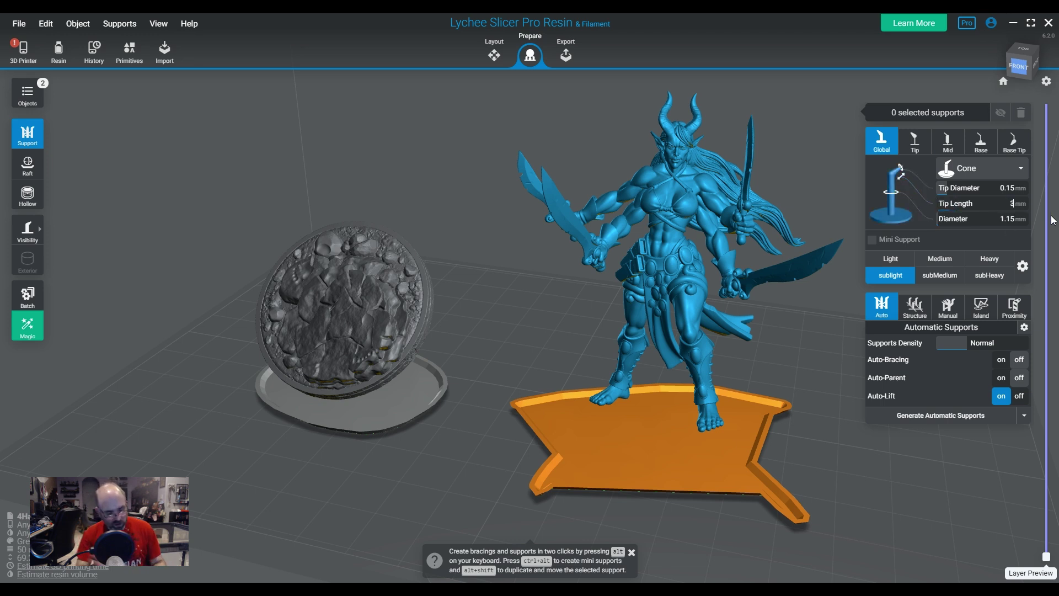
text(.15)
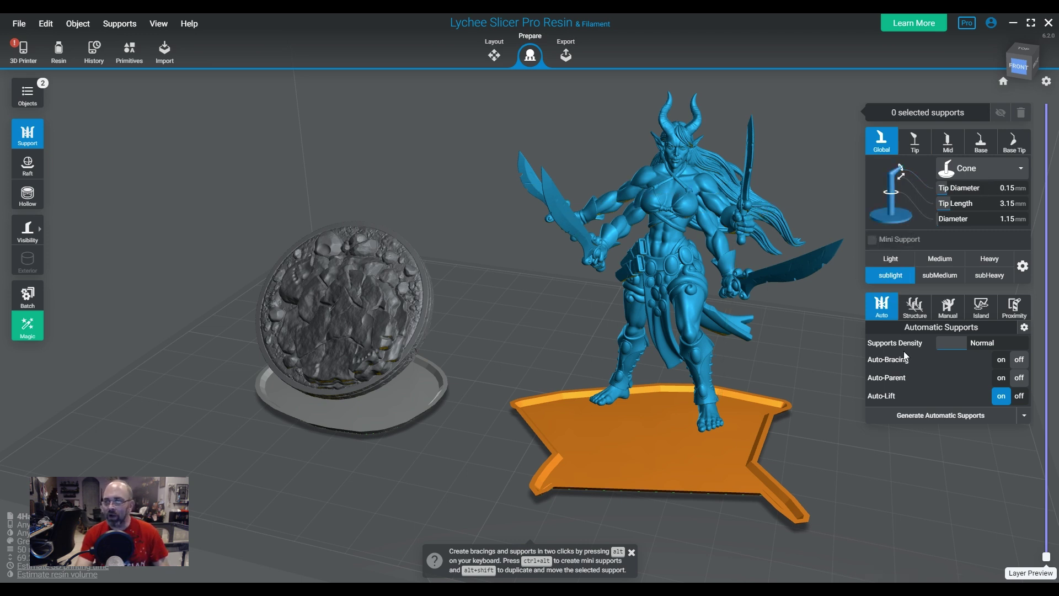
click(931, 420)
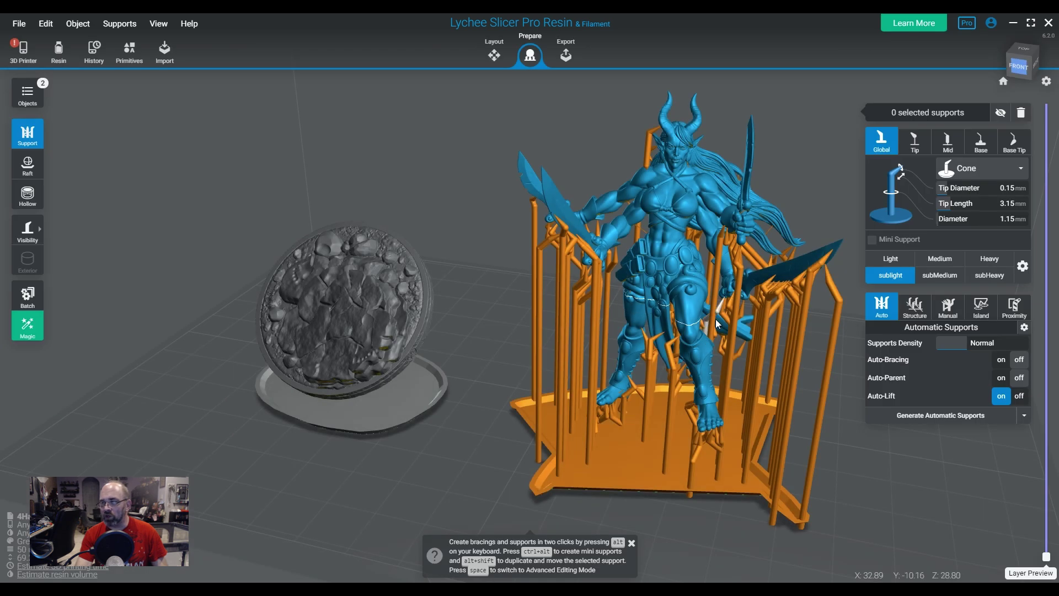
- Generate automatic supports for the round base alone using the subMedium preset and inspect both models
right_drag(661, 317, 667, 256)
click(337, 397)
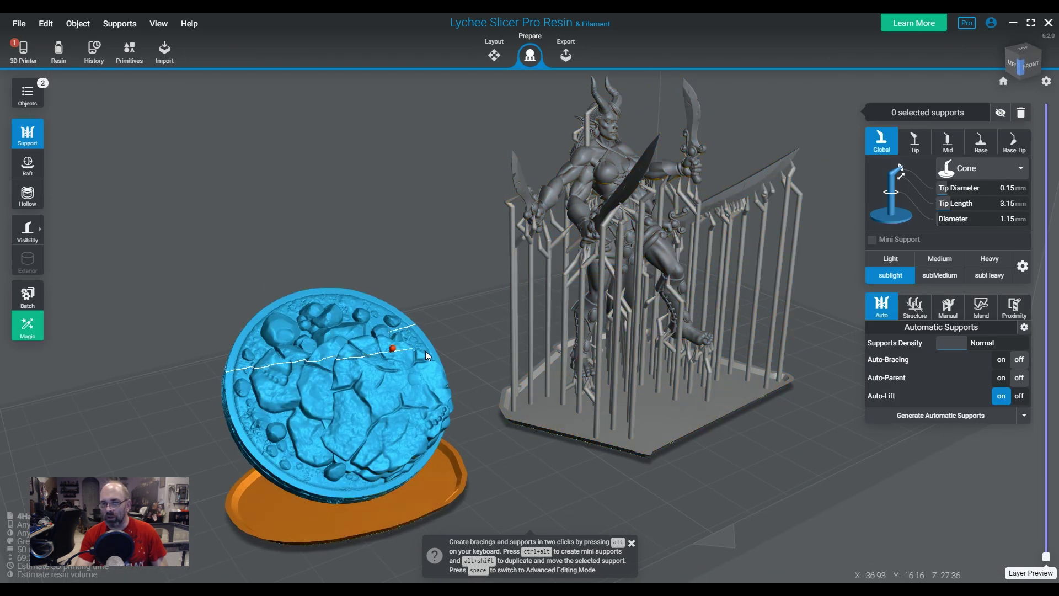
click(938, 274)
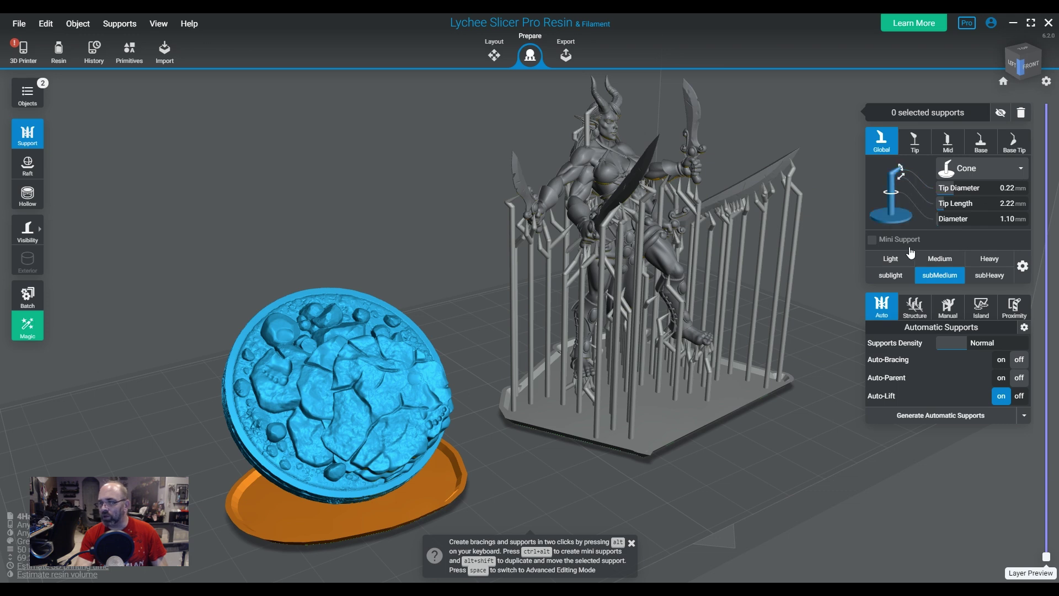
click(945, 421)
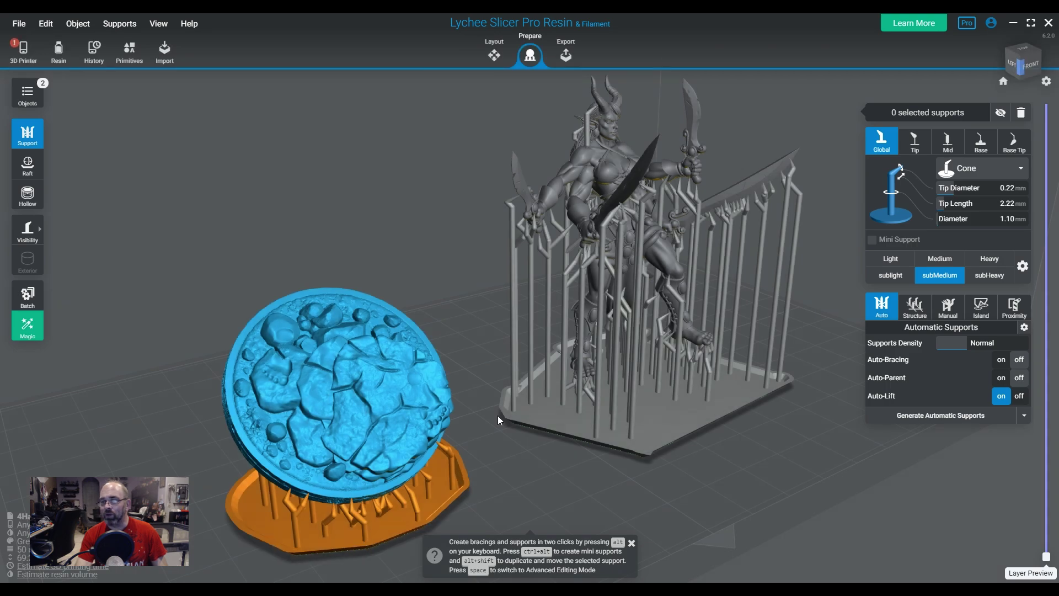
mouse_move(498, 415)
right_down()
mouse_move(799, 371)
mouse_move(587, 378)
mouse_move(668, 361)
mouse_move(597, 366)
mouse_move(689, 372)
mouse_move(532, 378)
mouse_move(484, 405)
right_up()
ctrl+click(587, 377)
ctrl+click(531, 379)
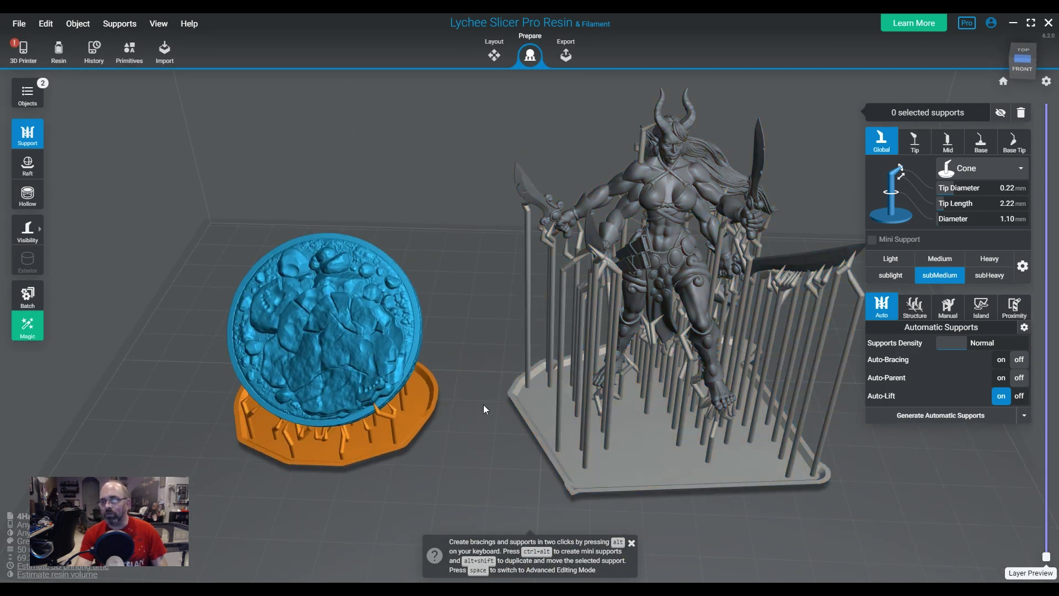
- Examine the supports on the figure and the round base from the front, above and behind
click(733, 356)
right_drag(733, 356, 733, 413)
click(683, 371)
click(669, 410)
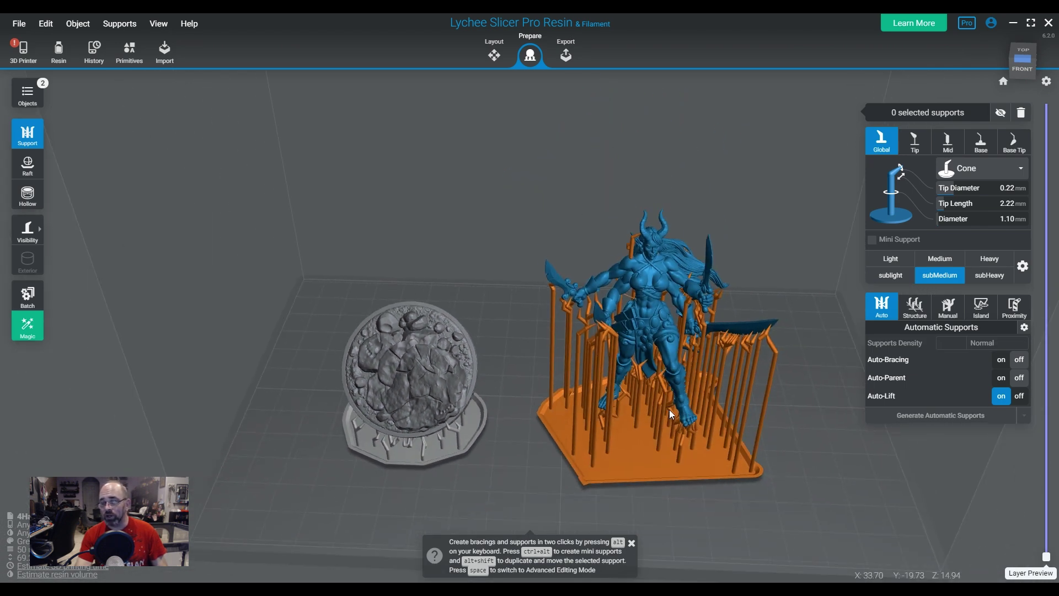
right_drag(669, 409, 720, 431)
click(524, 403)
click(736, 369)
click(720, 431)
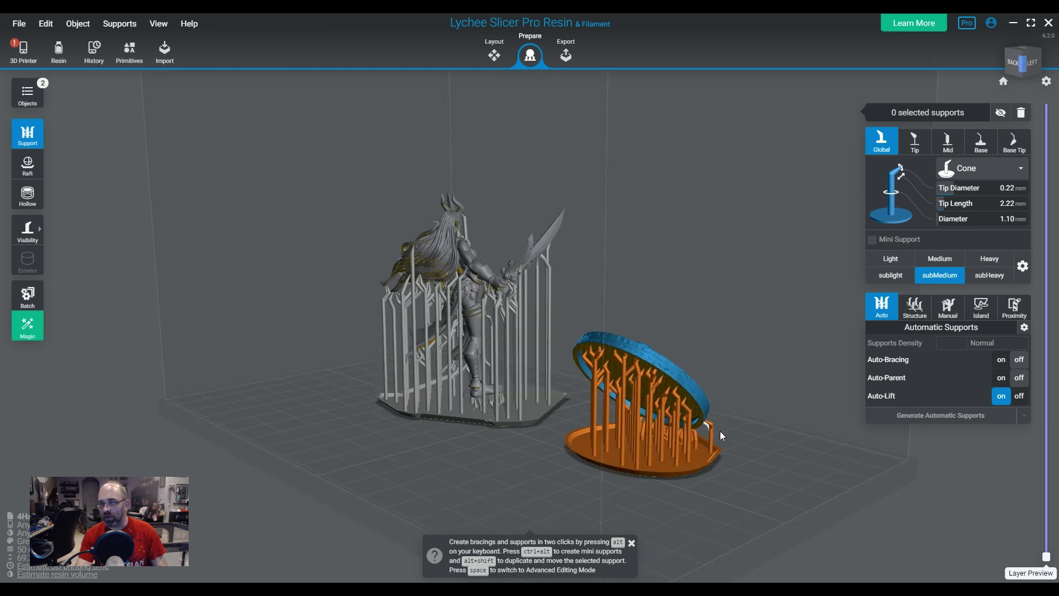
click(949, 319)
scroll(933, 386, down, 1)
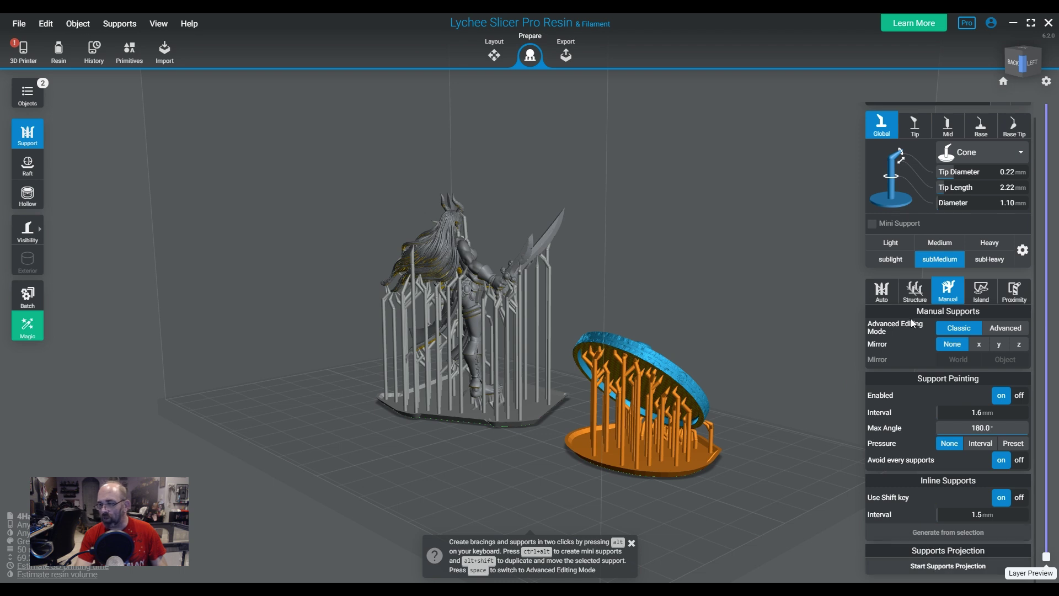
click(907, 567)
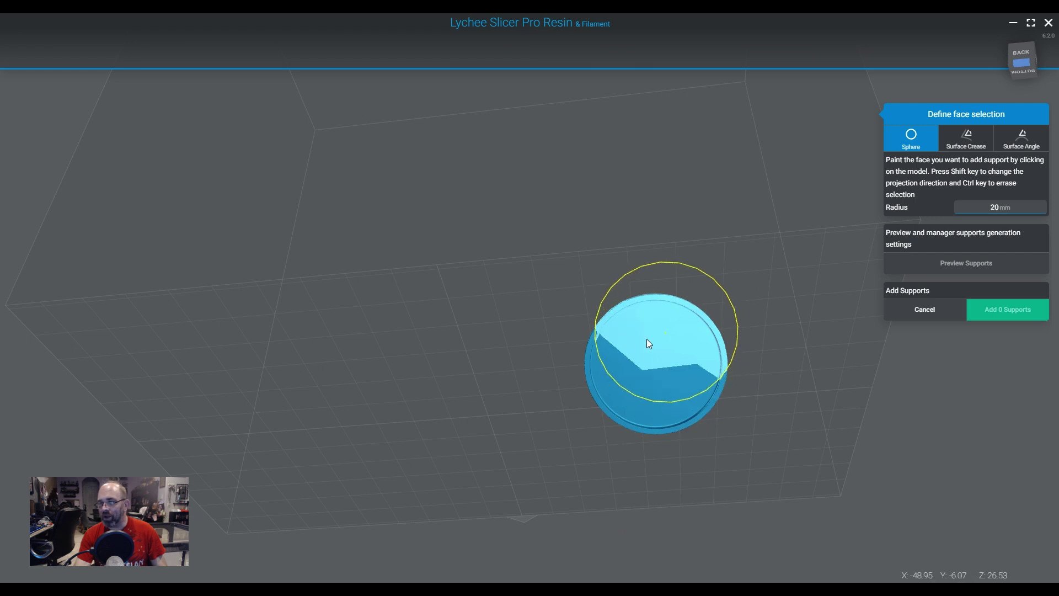
click(654, 342)
right_drag(660, 373, 642, 405)
click(921, 309)
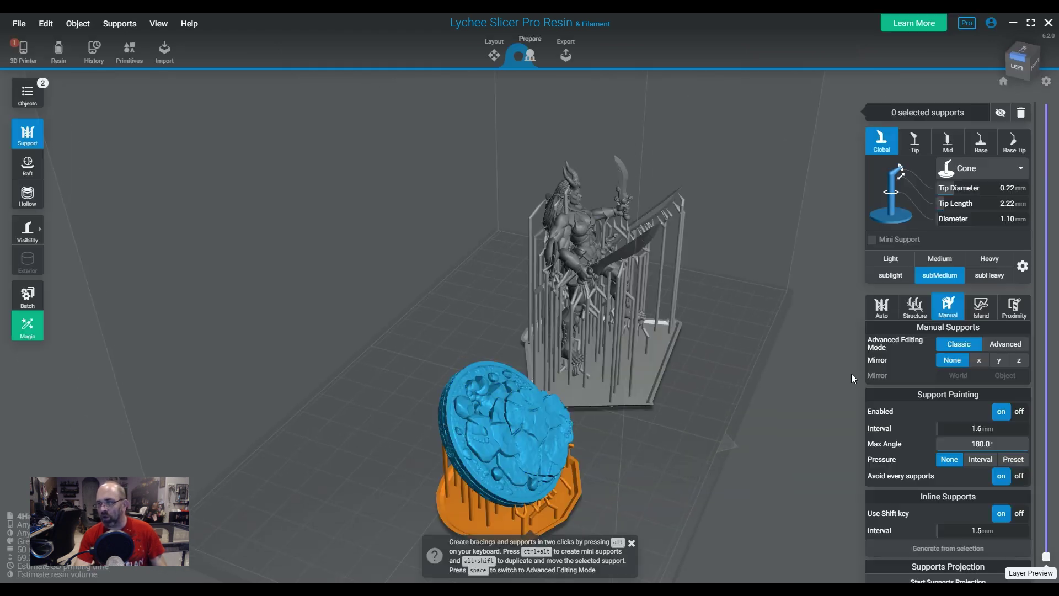
- Start a supports projection on the round base and select its whole underside using Surface Crease at 10°
click(953, 579)
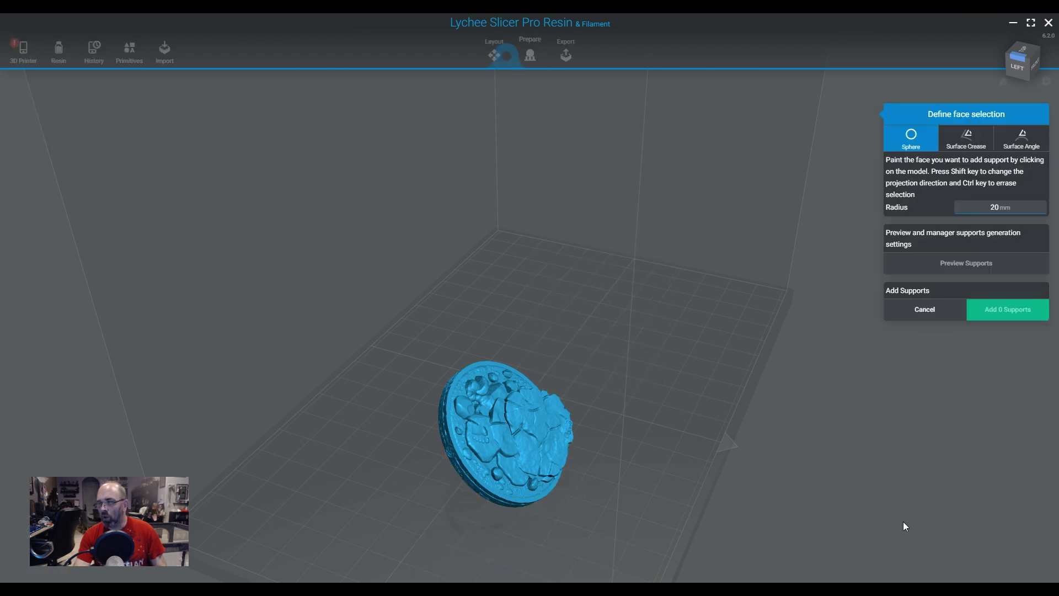
click(966, 139)
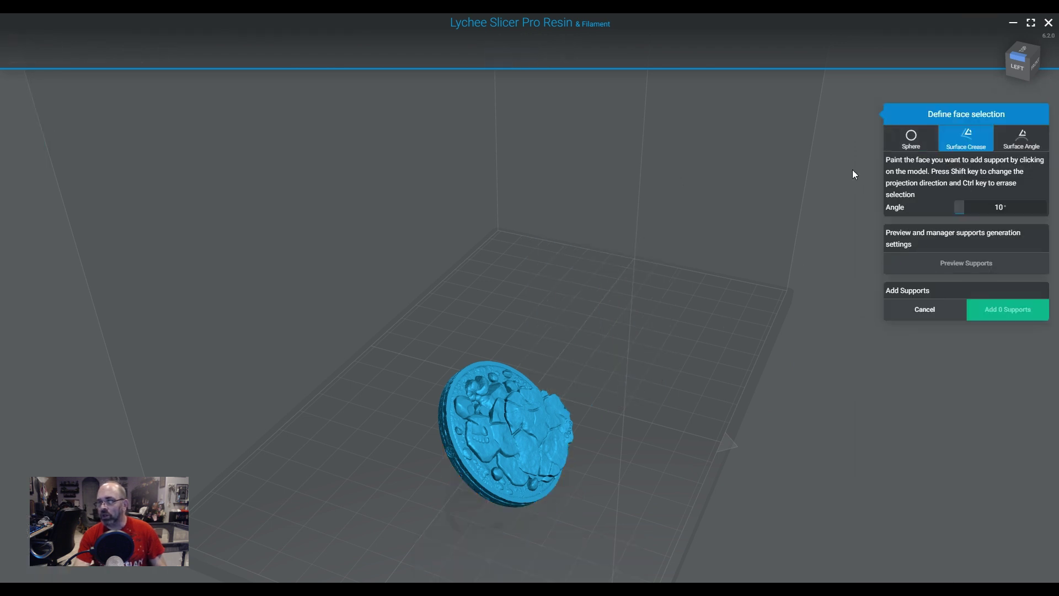
click(932, 138)
click(1013, 141)
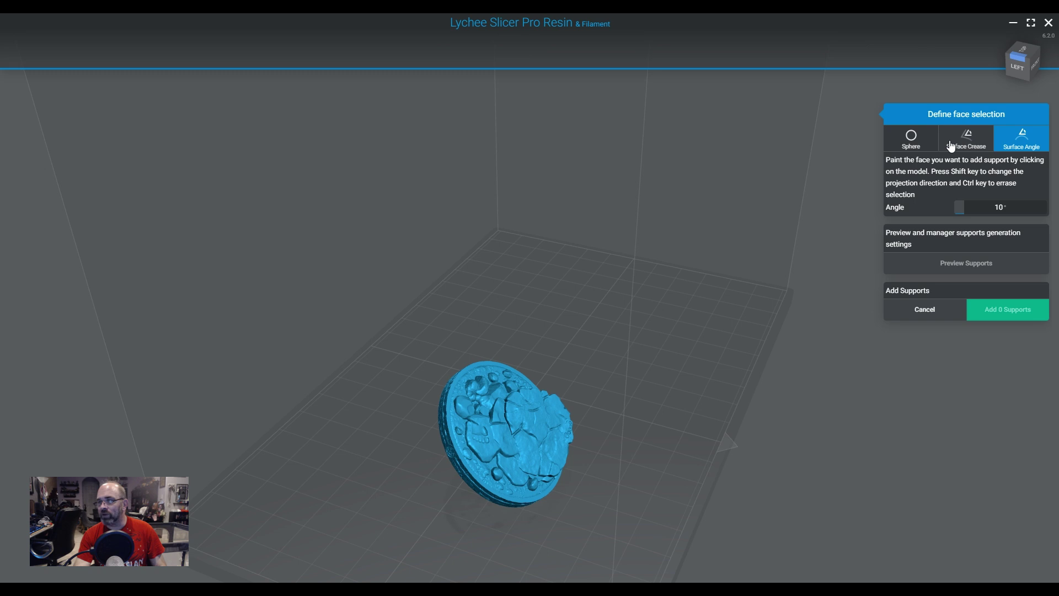
click(966, 139)
key(shift)
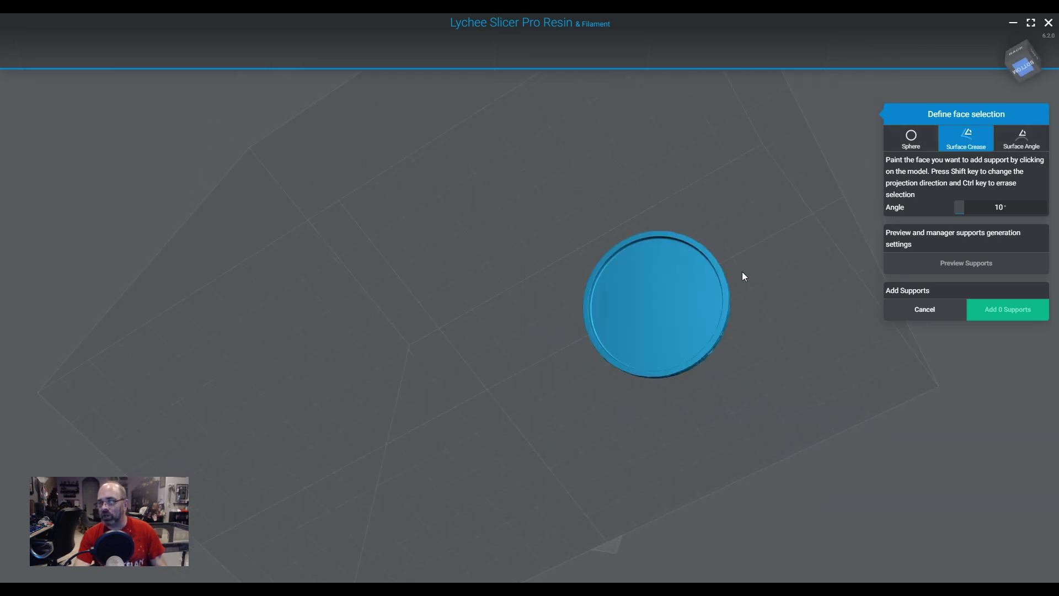
click(677, 298)
mouse_move(670, 283)
right_down()
mouse_move(717, 313)
mouse_move(718, 377)
mouse_move(687, 437)
mouse_move(779, 356)
mouse_move(558, 378)
mouse_move(830, 340)
right_up()
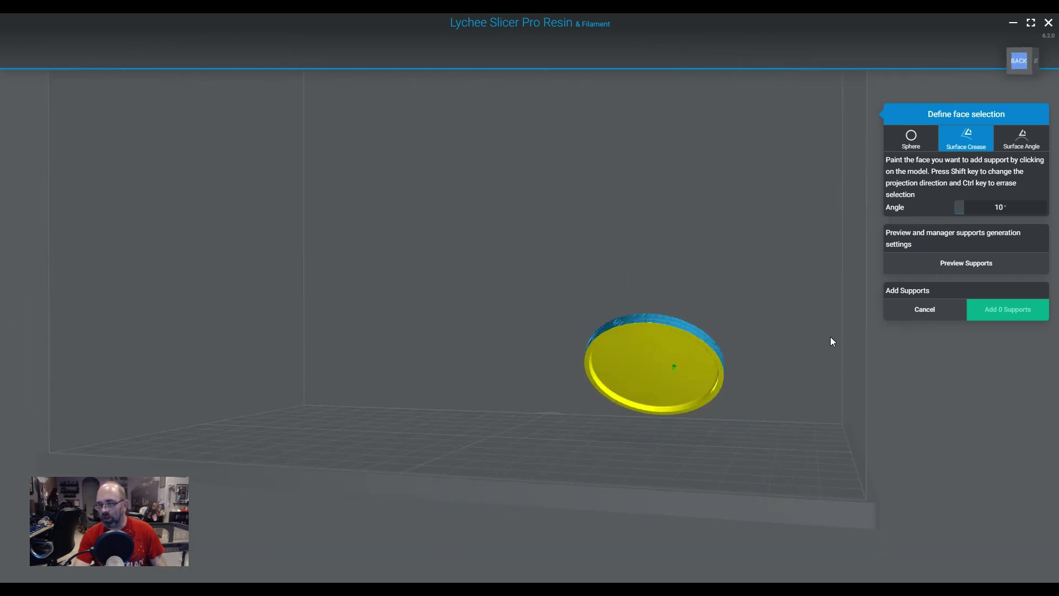
- Preview the projected supports, set their interval to 2.3 mm, and add them to the base's underside
click(949, 268)
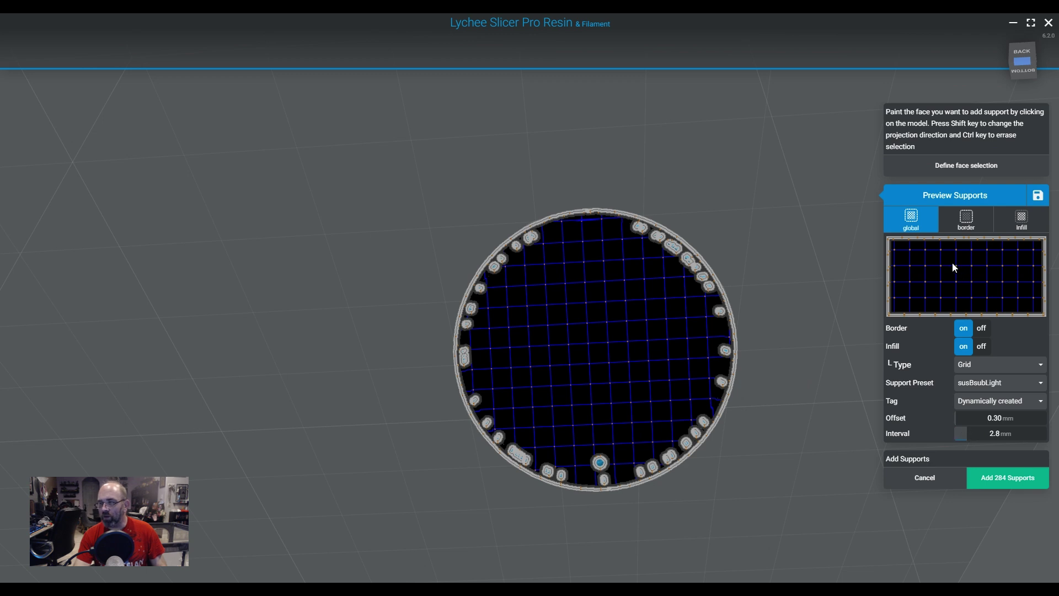
scroll(978, 437, up, 1)
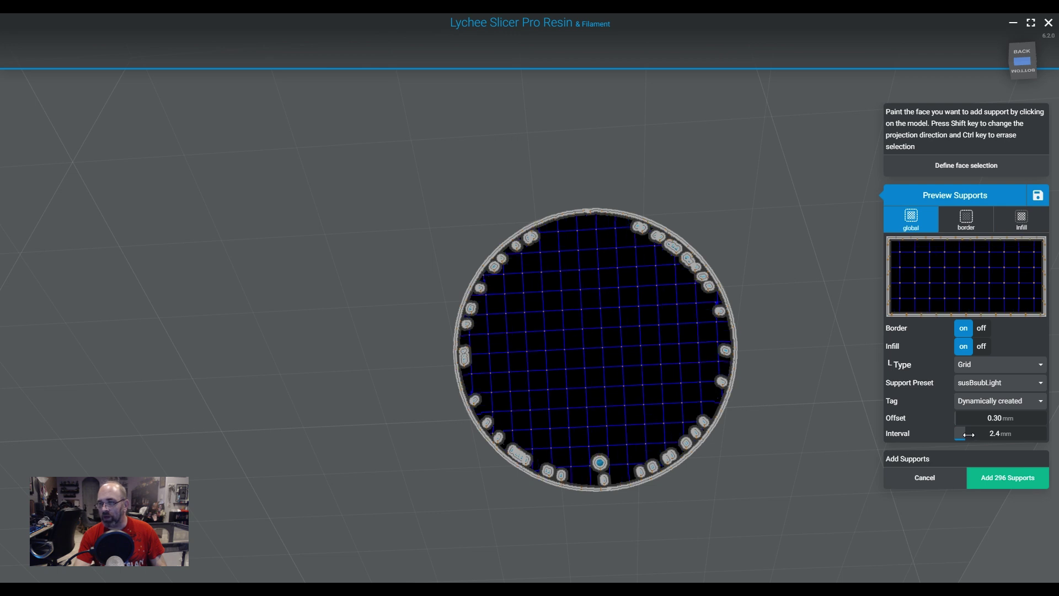
scroll(968, 434, down, 1)
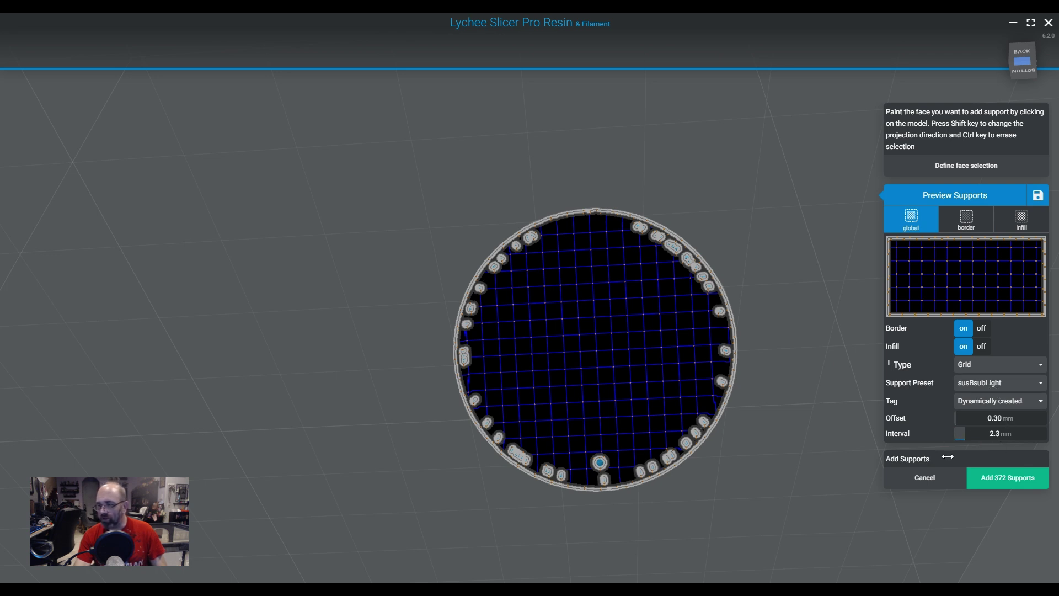
click(999, 484)
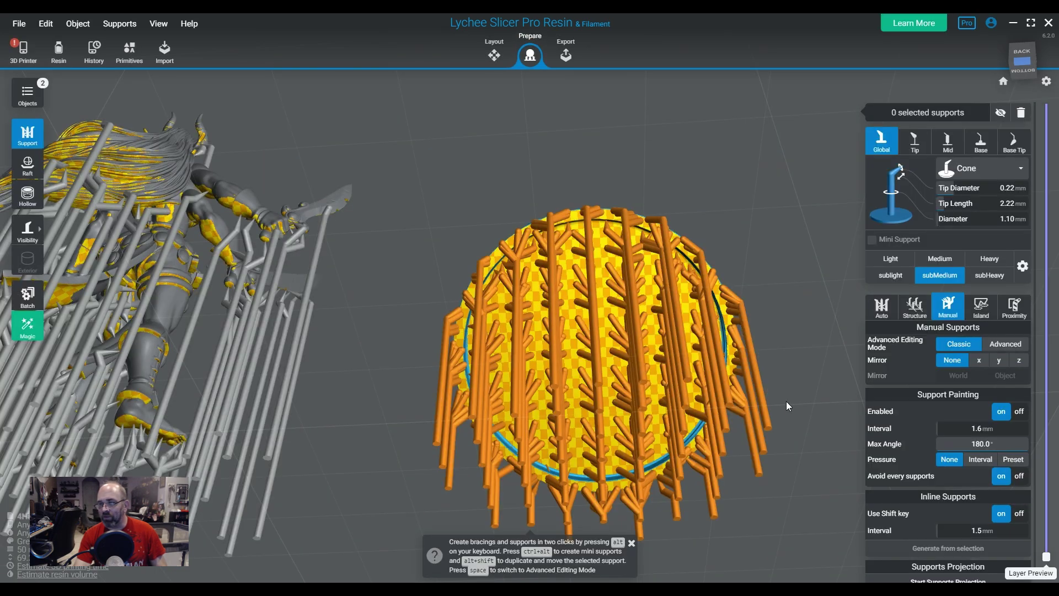
drag(786, 402, 626, 433)
click(629, 444)
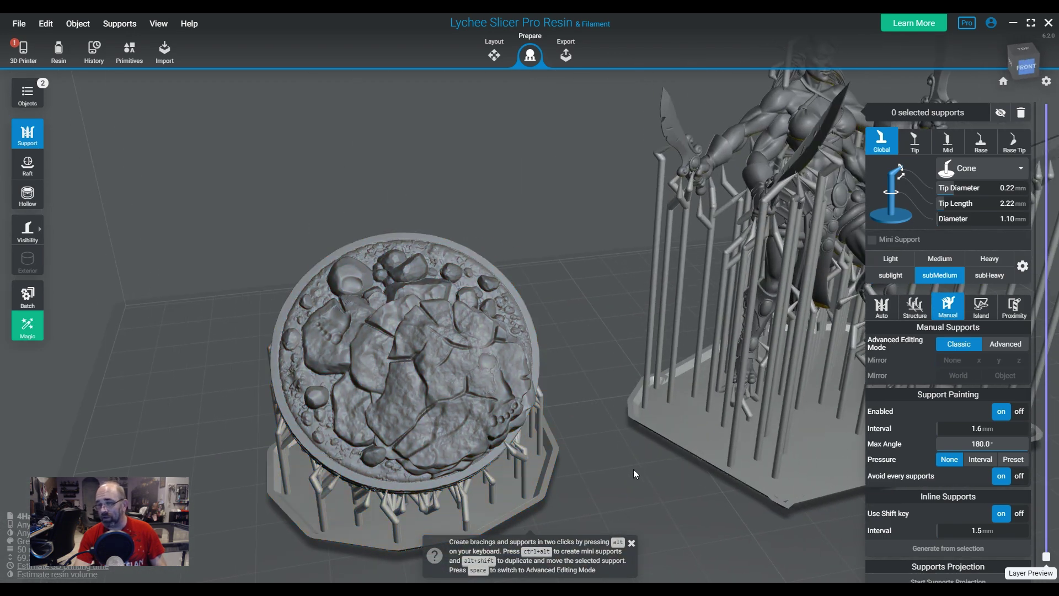
- Hide the 40 mm base and select the figure in a front view
right_drag(633, 469, 508, 432)
click(27, 93)
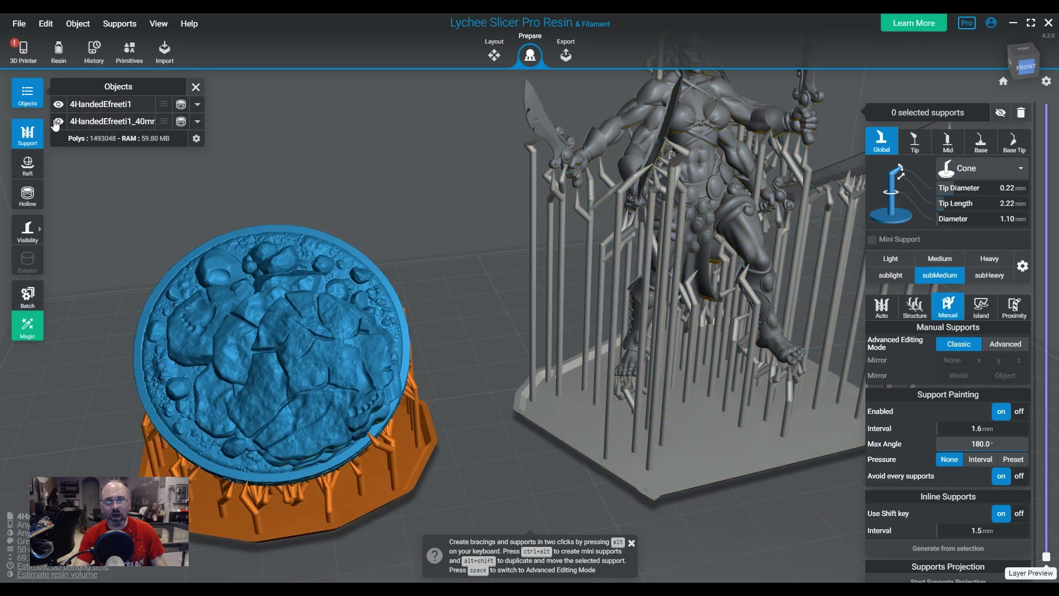
click(58, 121)
right_drag(624, 339, 342, 340)
key(1)
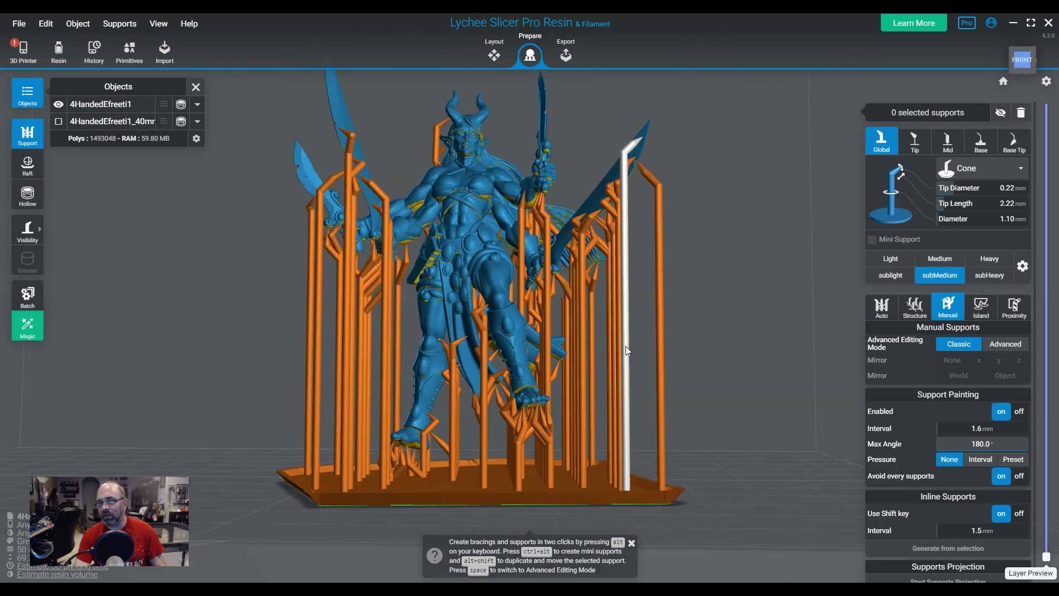
click(460, 242)
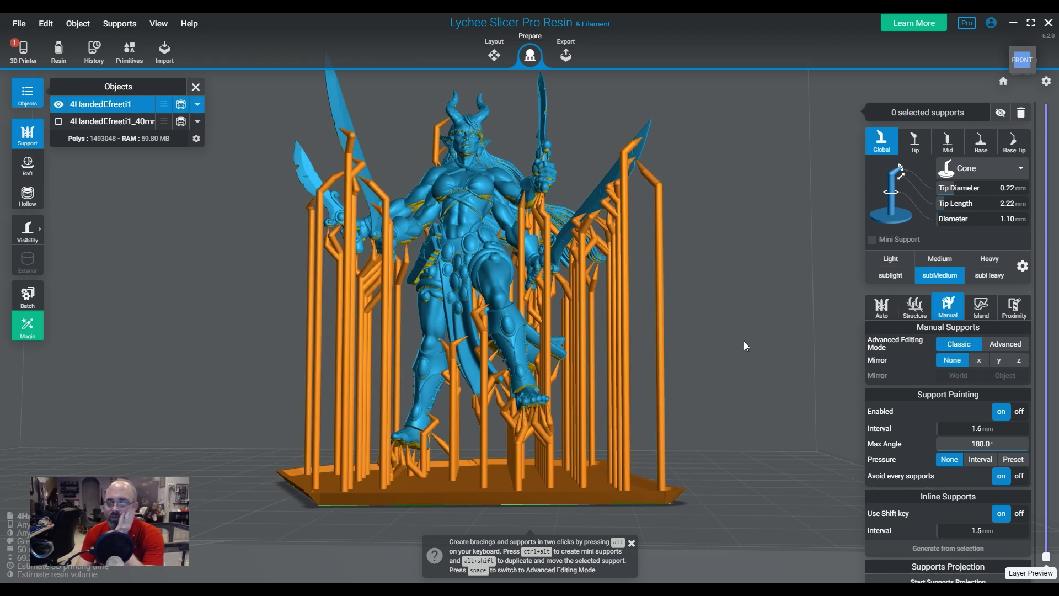
drag(577, 324, 546, 353)
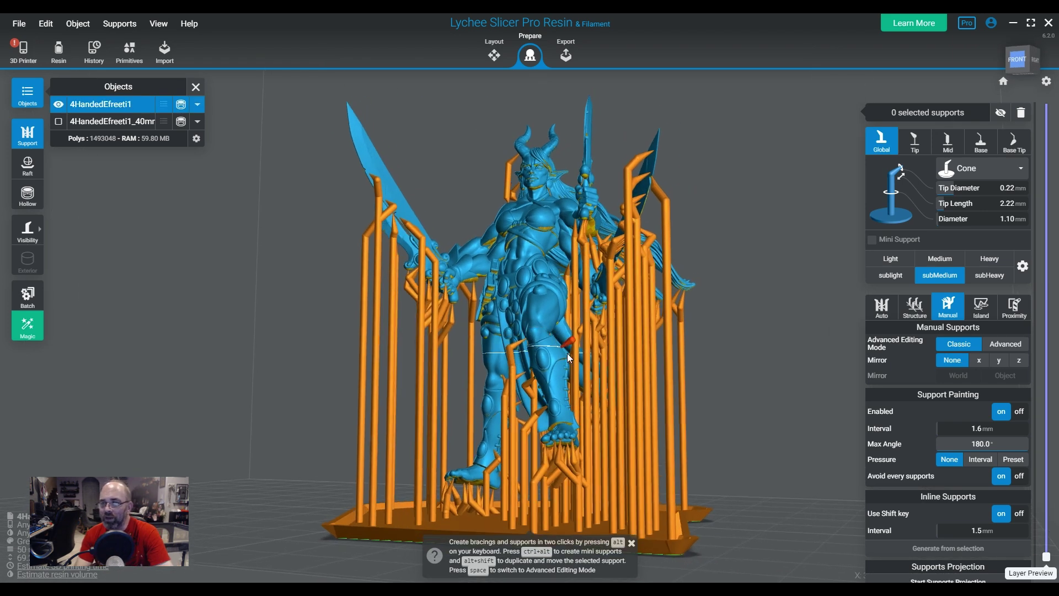
- Limit support visibility to contact points with lines and examine the undersides of the figure's legs and feet
mouse_move(28, 230)
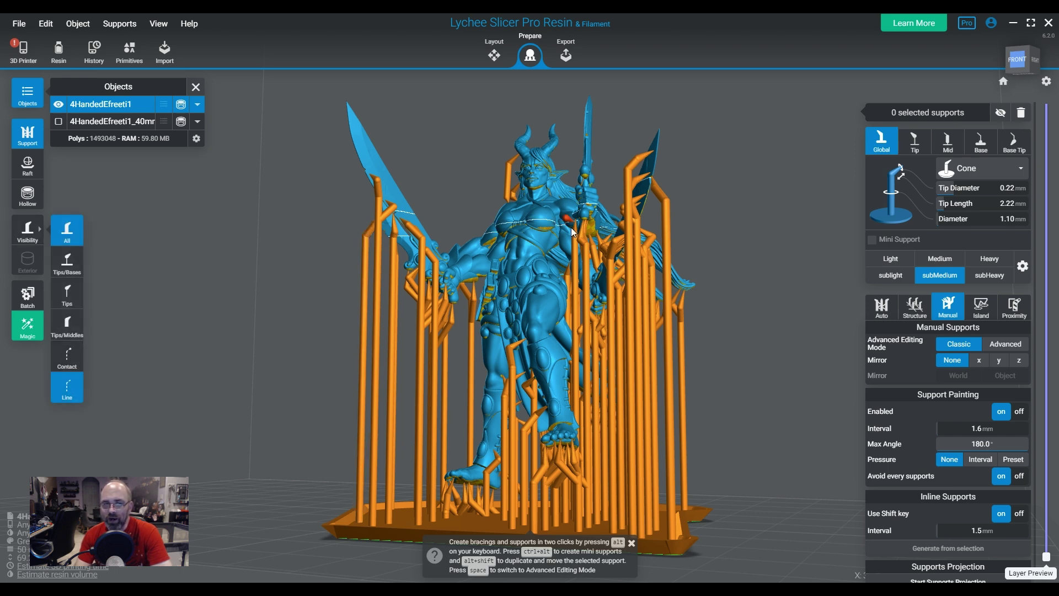
drag(586, 486, 189, 266)
mouse_move(26, 237)
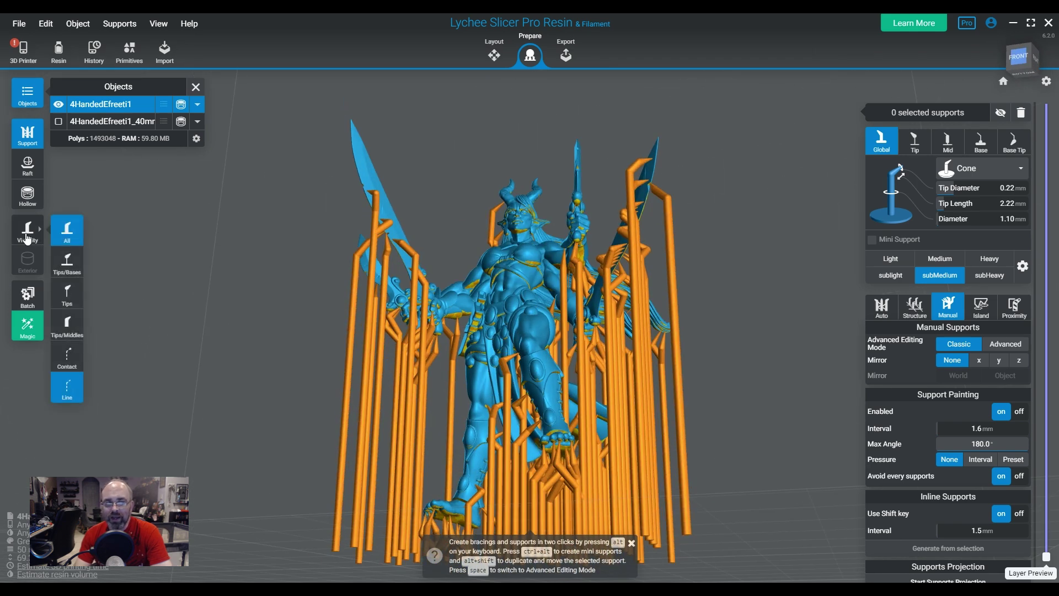
click(70, 359)
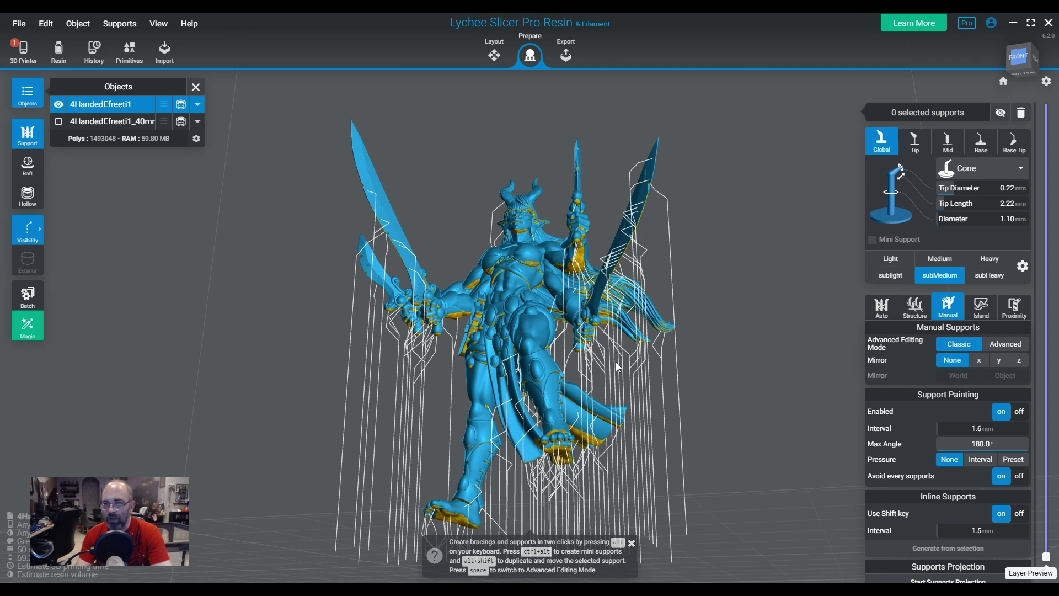
drag(632, 393, 539, 401)
scroll(607, 342, up, 5)
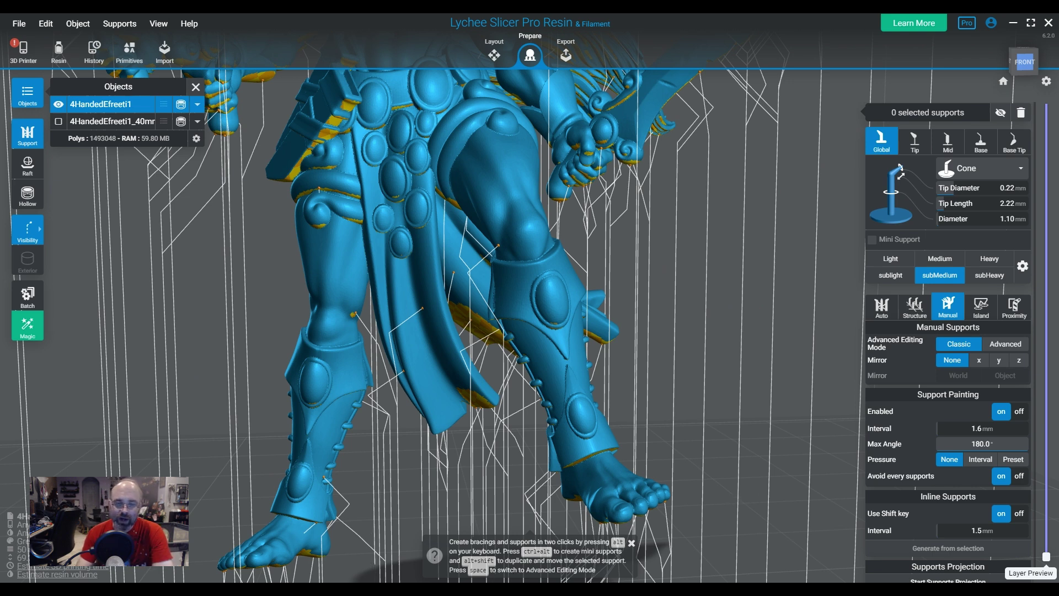
drag(562, 457, 461, 498)
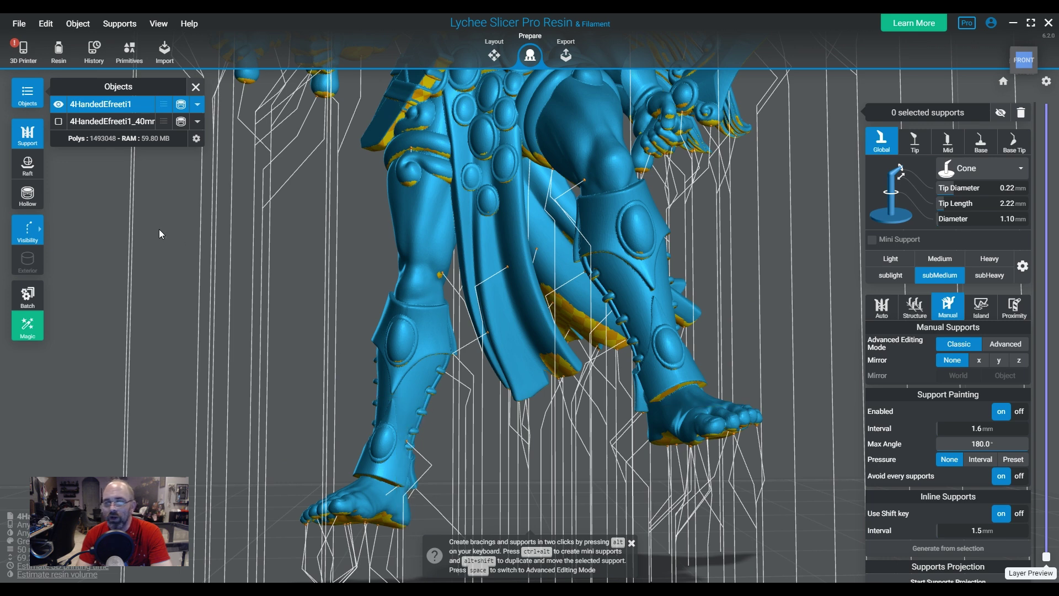
- Show the 40 mm base again and choose the Light preset for new supports
click(1003, 81)
click(58, 123)
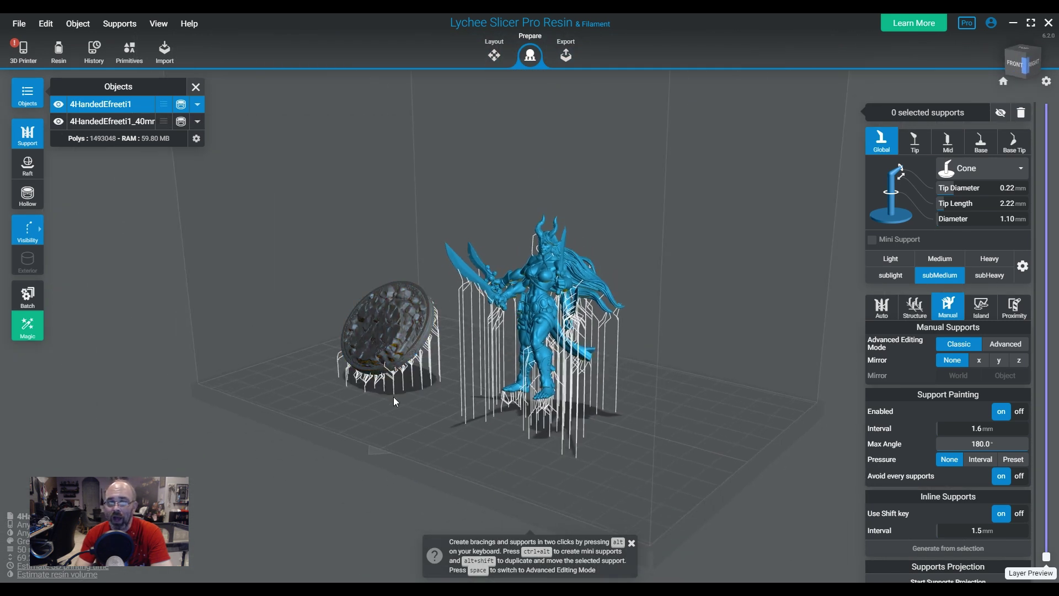
click(392, 336)
shift+click(548, 299)
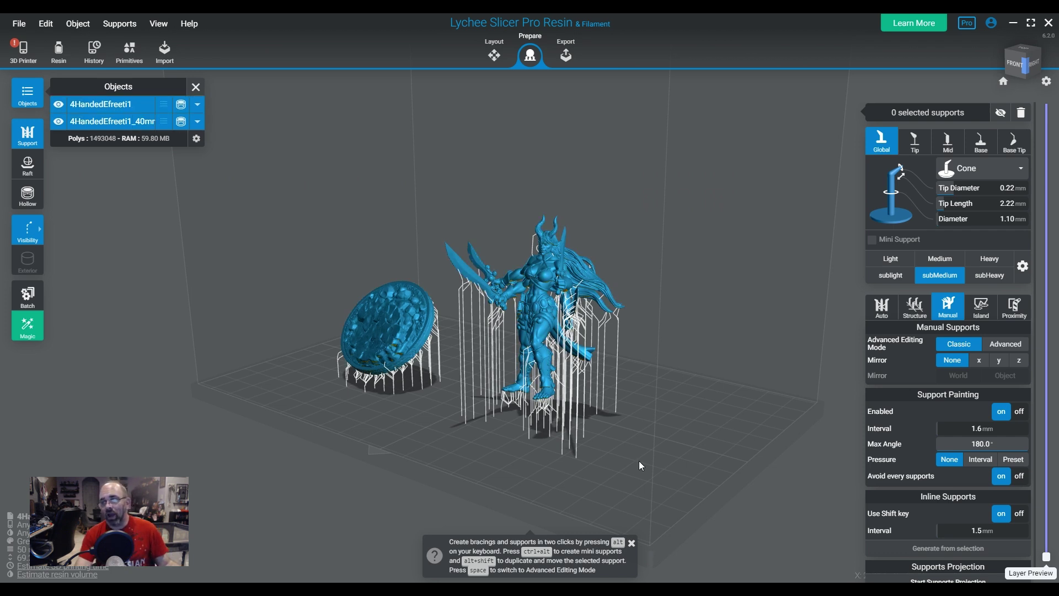
click(765, 337)
click(949, 266)
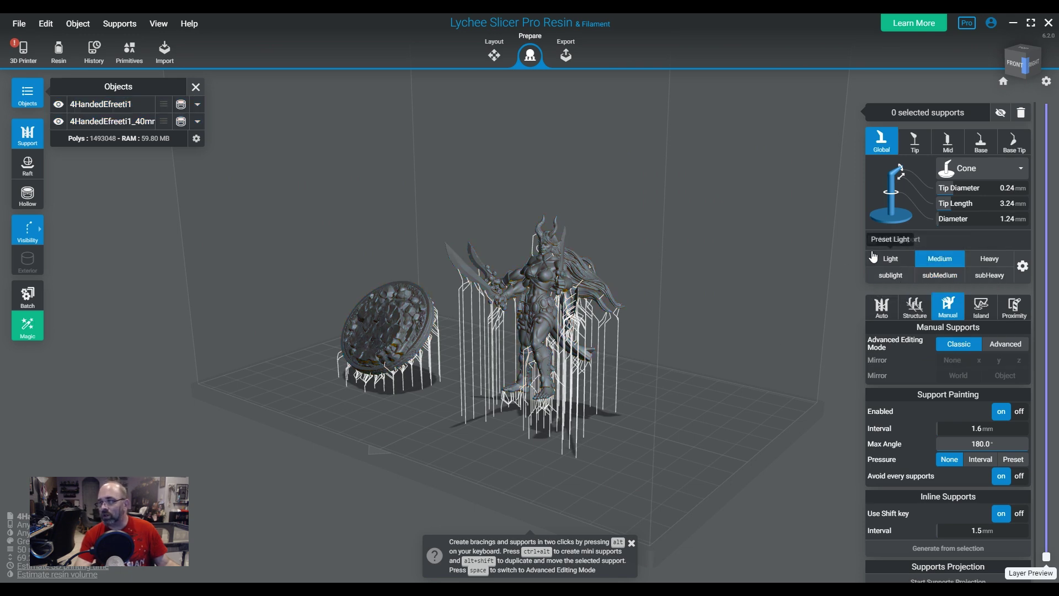
click(891, 260)
mouse_move(679, 348)
mouse_down()
mouse_move(644, 363)
mouse_move(666, 359)
mouse_up()
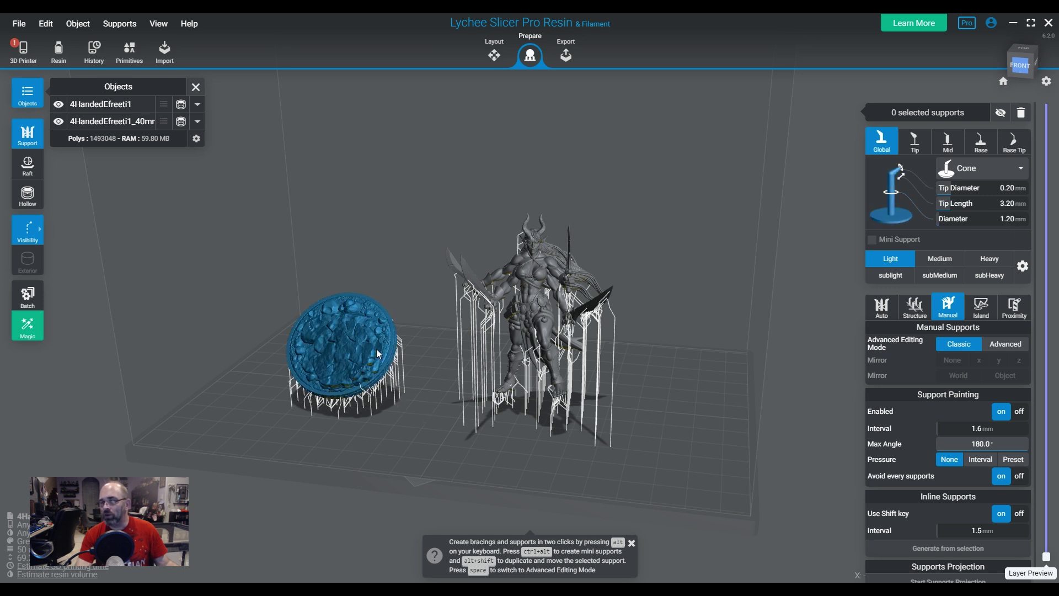
- Select both models and run the island detector on them with Real accuracy
click(362, 360)
ctrl+click(540, 317)
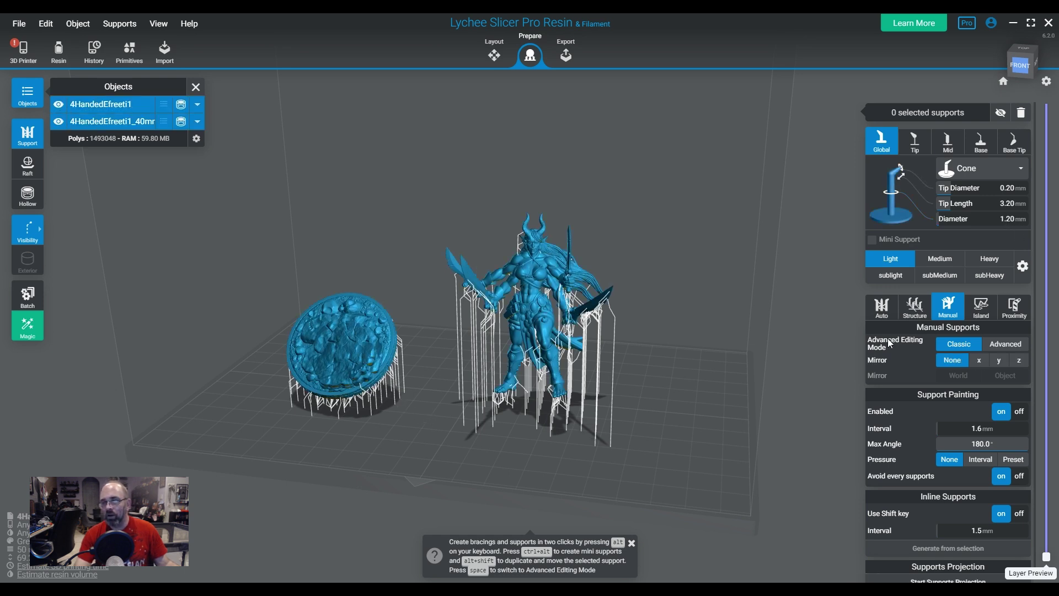
click(989, 312)
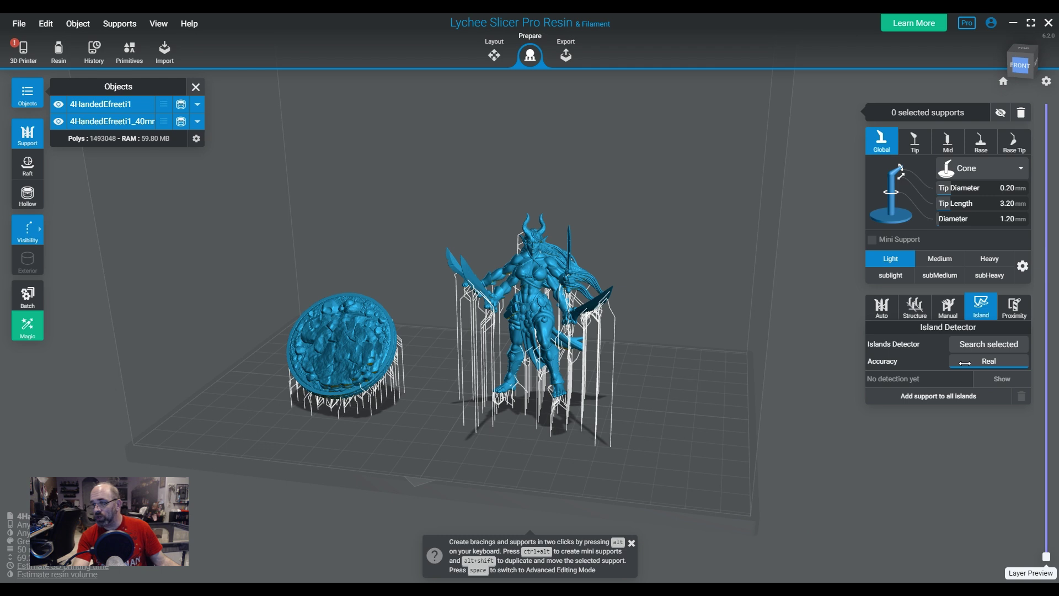
click(990, 362)
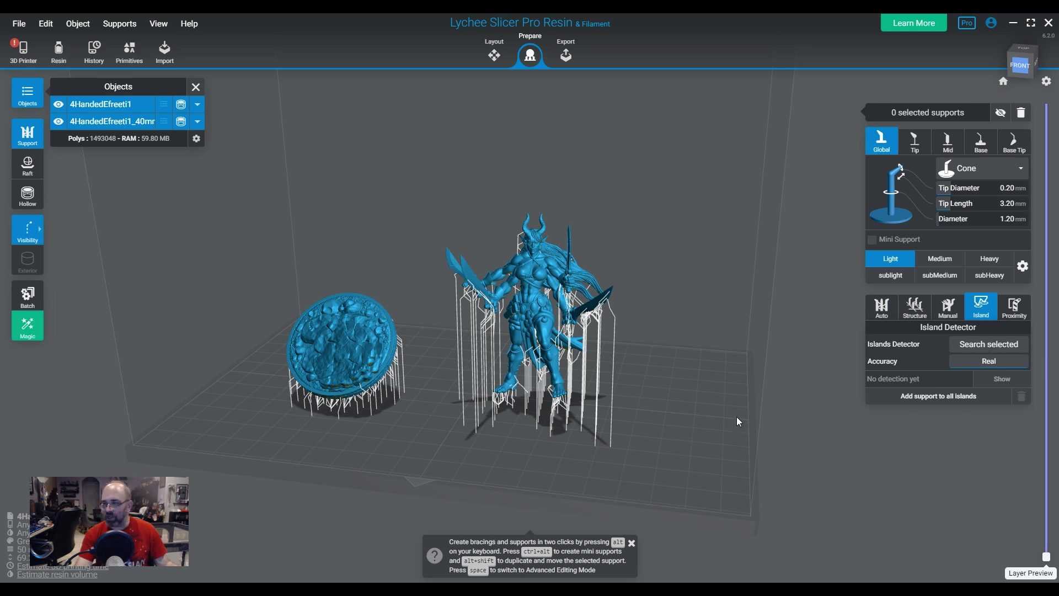
drag(736, 416, 723, 468)
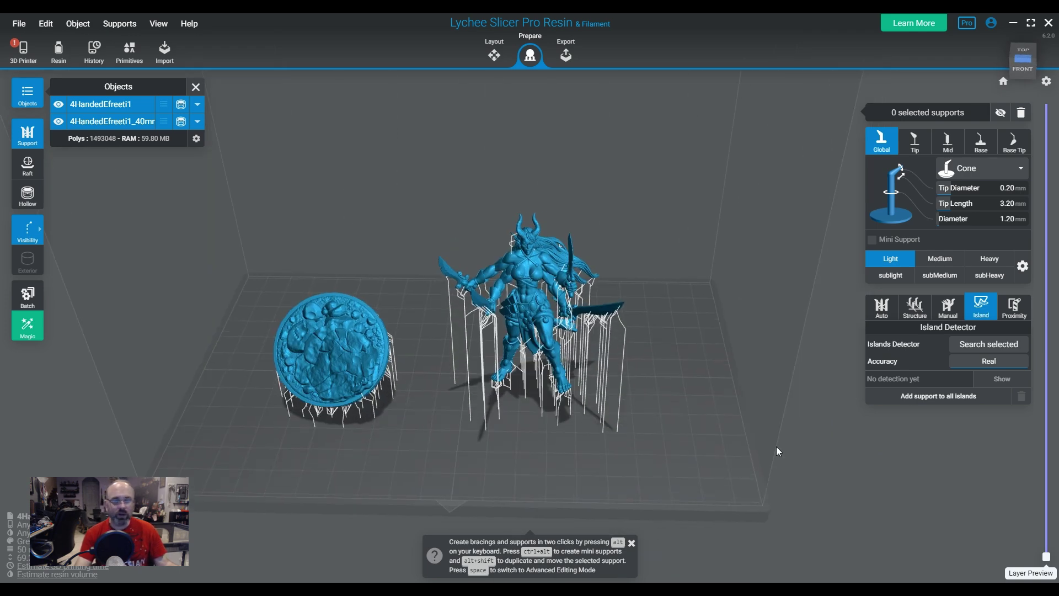
click(987, 345)
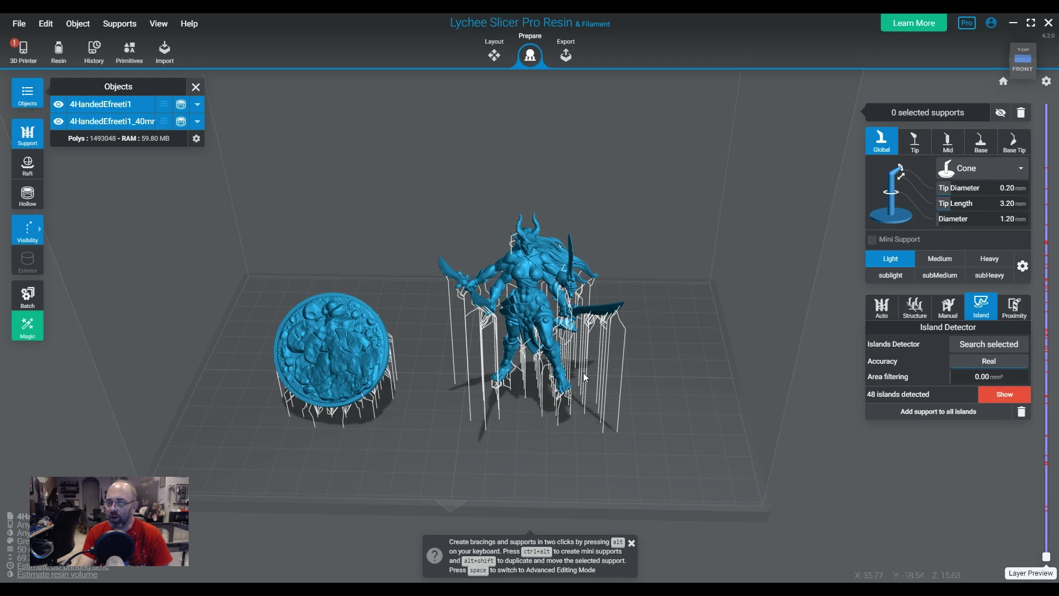
- Examine the side of the 40 mm base's rim around the round emblem for unsupported islands
drag(603, 385, 451, 481)
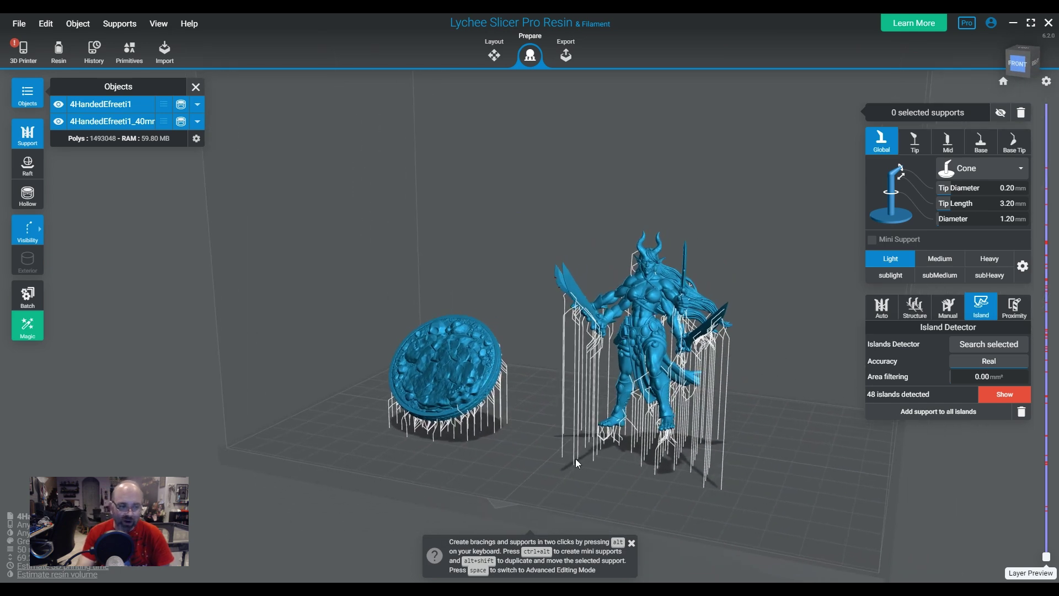
drag(579, 439, 436, 425)
scroll(552, 451, up, 5)
scroll(411, 394, up, 4)
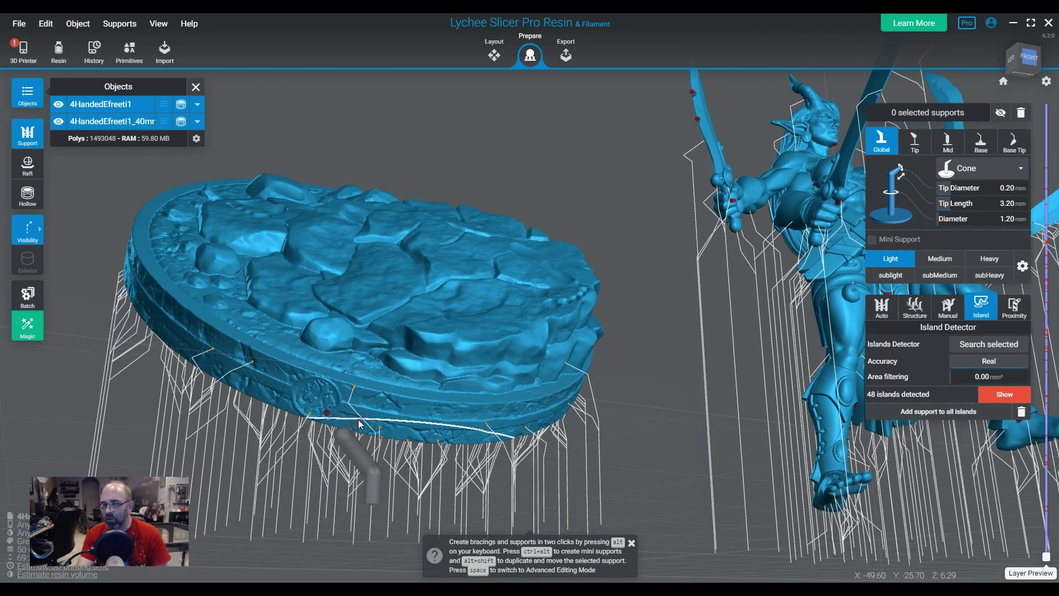
scroll(436, 424, up, 3)
scroll(561, 445, up, 4)
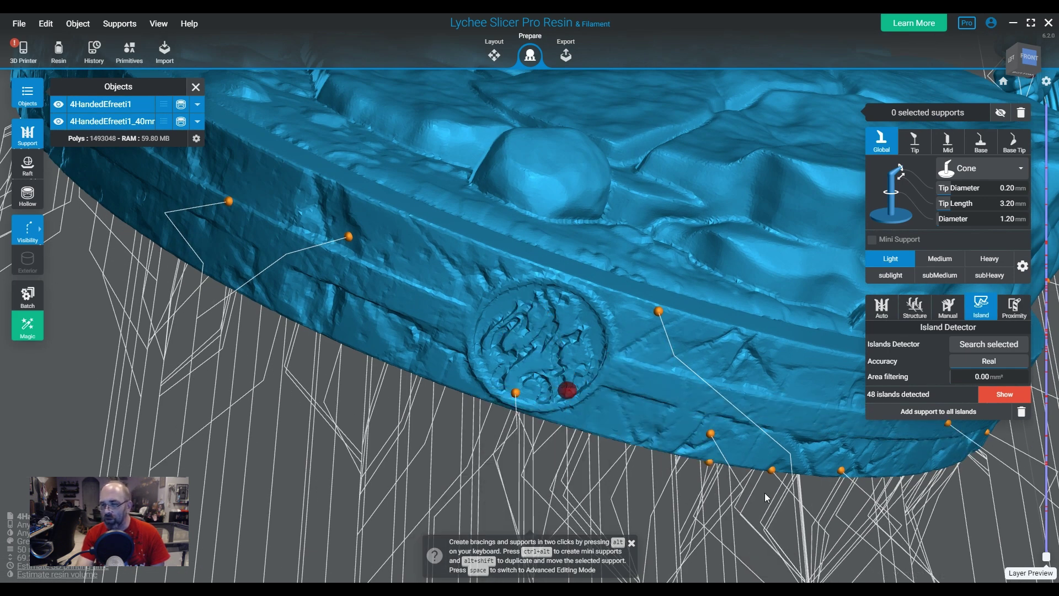
drag(764, 492, 711, 466)
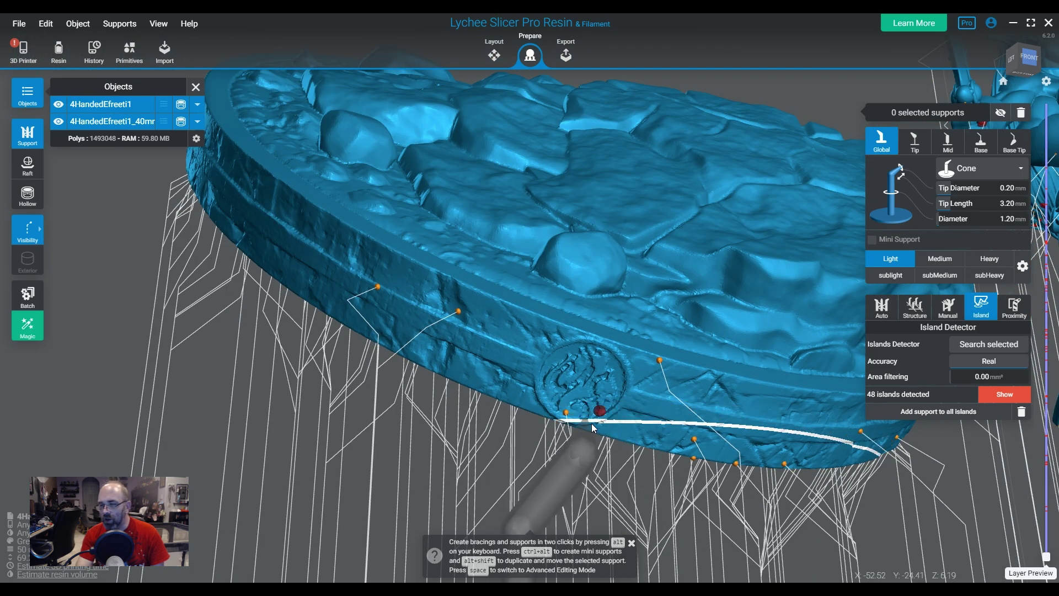
mouse_move(592, 435)
mouse_down()
mouse_move(607, 428)
mouse_move(484, 421)
mouse_move(700, 457)
mouse_move(611, 418)
mouse_move(760, 468)
mouse_move(777, 436)
mouse_move(710, 451)
mouse_move(593, 429)
mouse_move(600, 414)
mouse_up()
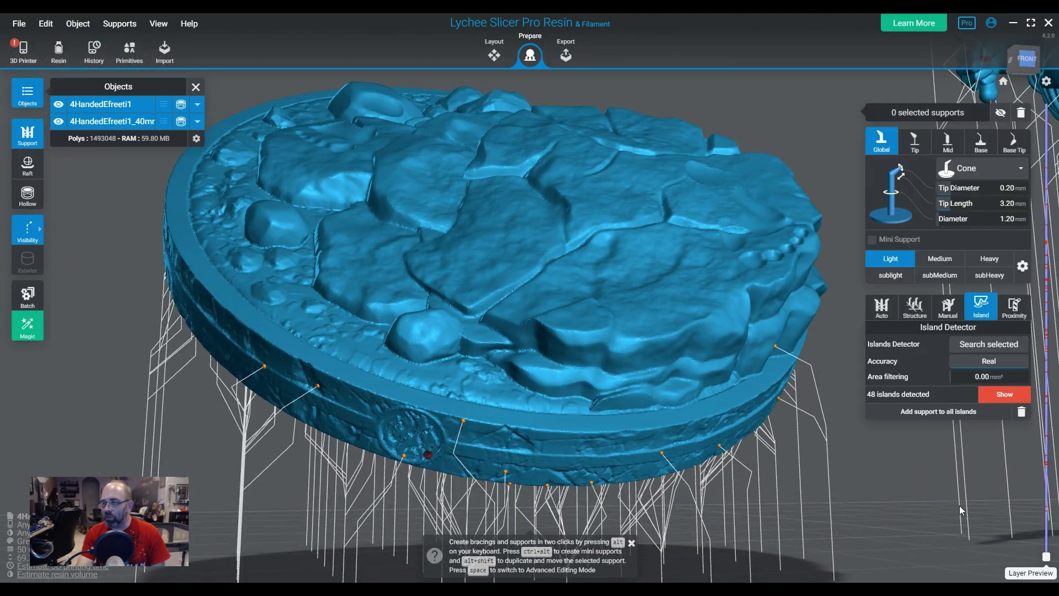
- Lower the layer preview to 7.32 mm (layer 147) and examine the island on the toe of the figure's right foot
scroll(959, 505, up, 5)
scroll(563, 479, up, 3)
drag(563, 479, 703, 477)
scroll(703, 477, up, 3)
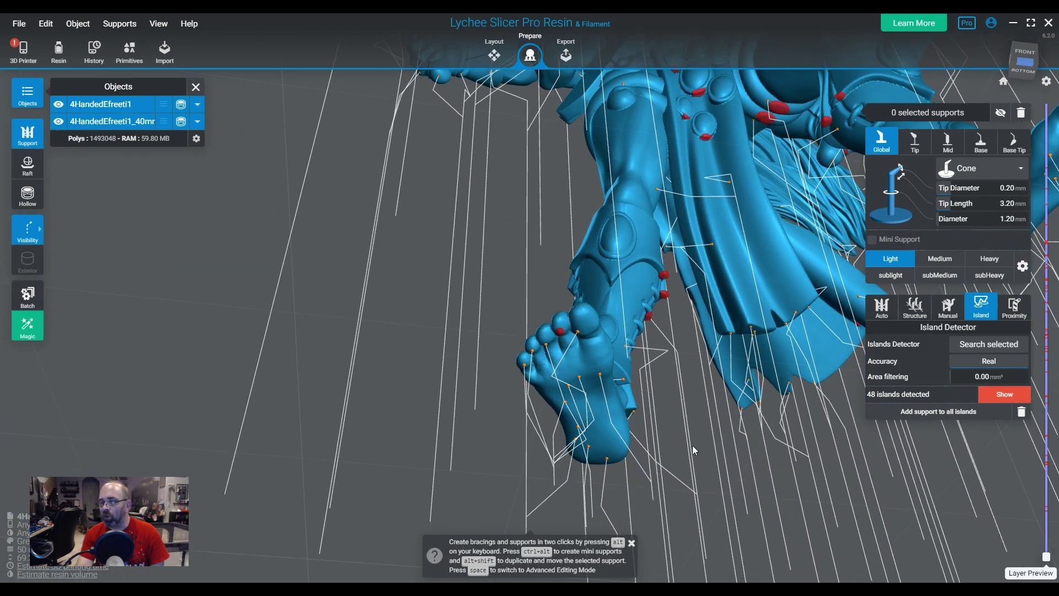
drag(1045, 559, 1053, 511)
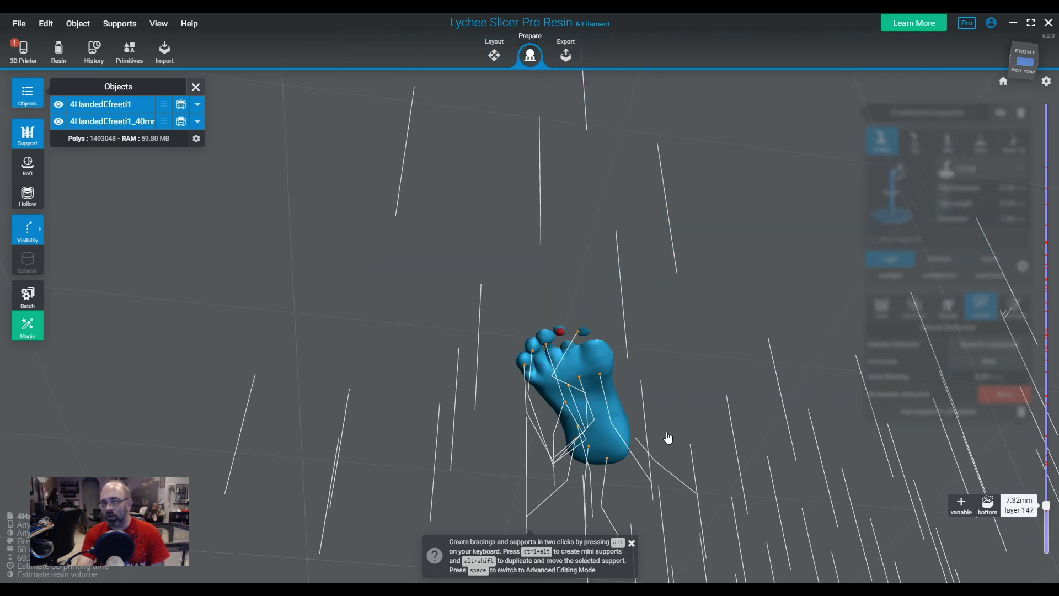
scroll(607, 381, up, 10)
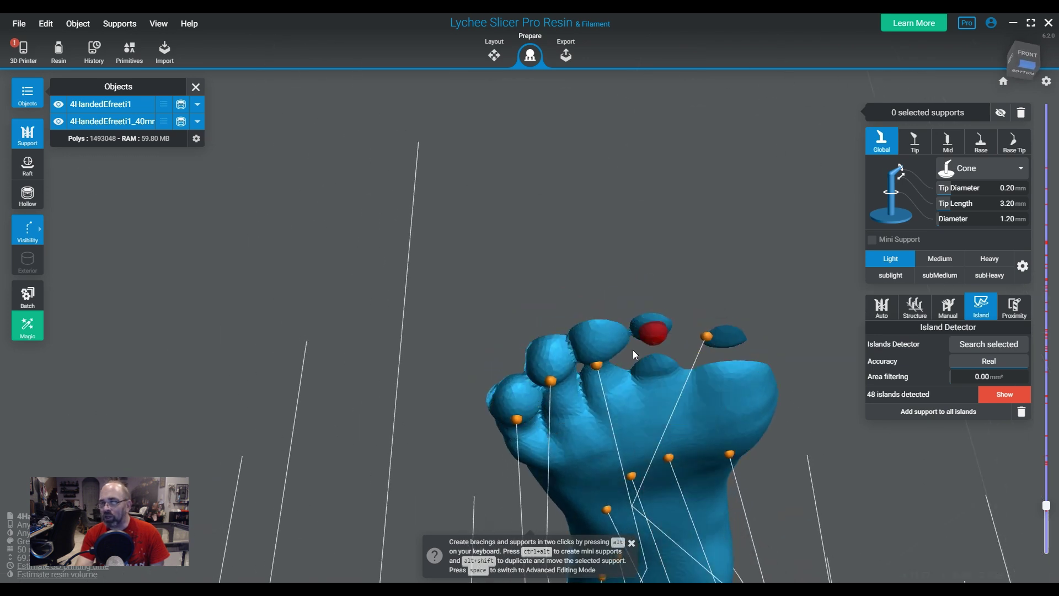
drag(703, 390, 743, 406)
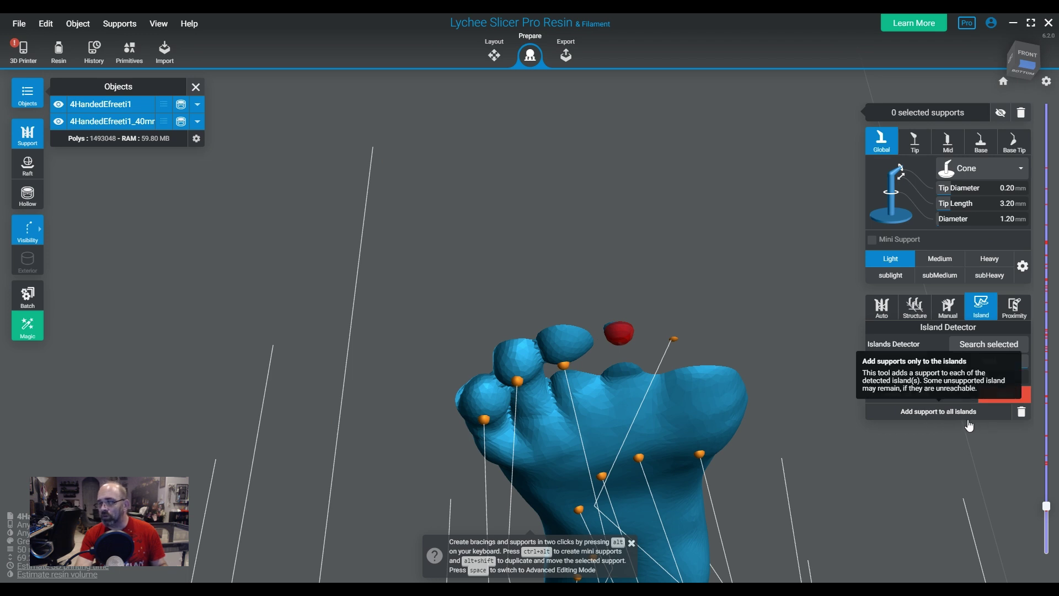
- Raise the layer preview to 16.70 mm (layer 334) and add a Light support on the island beside the right foot's big toe
click(1003, 81)
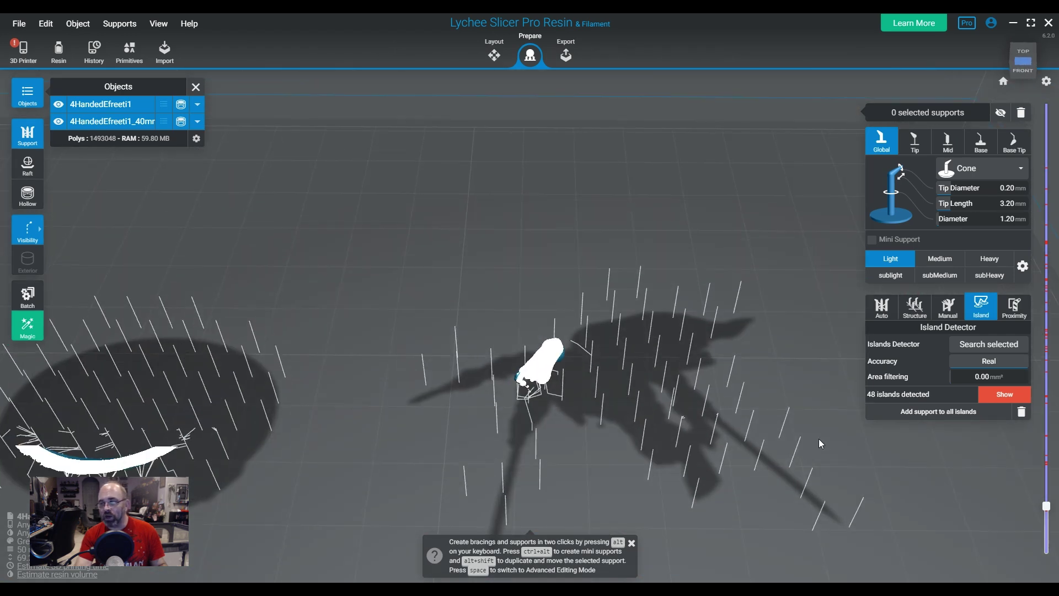
mouse_move(1047, 498)
drag(1047, 498, 1046, 447)
drag(803, 453, 657, 441)
scroll(504, 245, up, 8)
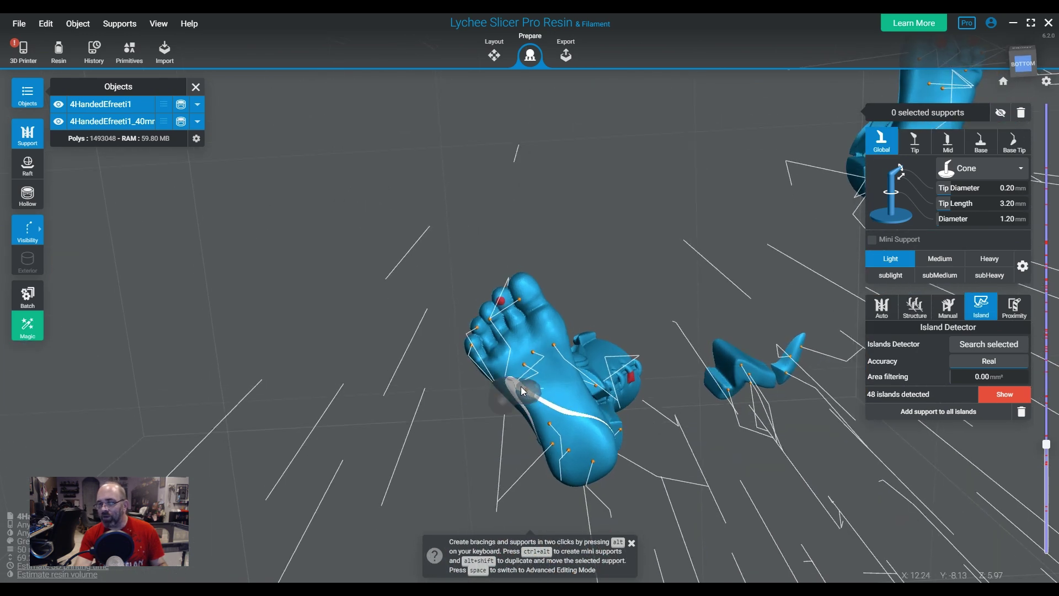
drag(505, 244, 459, 211)
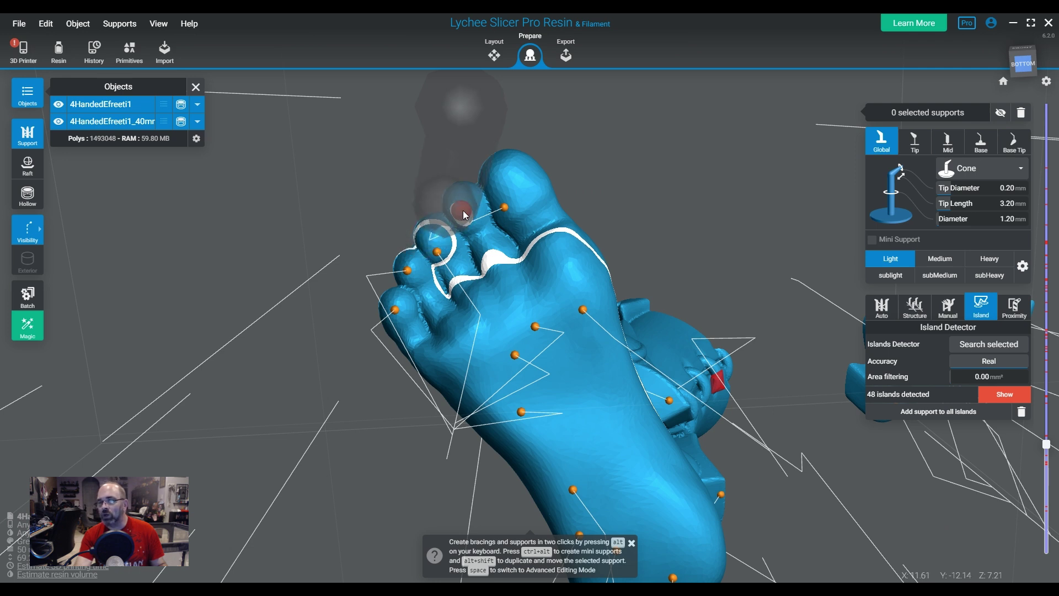
click(462, 210)
mouse_move(462, 210)
mouse_down()
mouse_move(498, 341)
mouse_move(453, 198)
mouse_up()
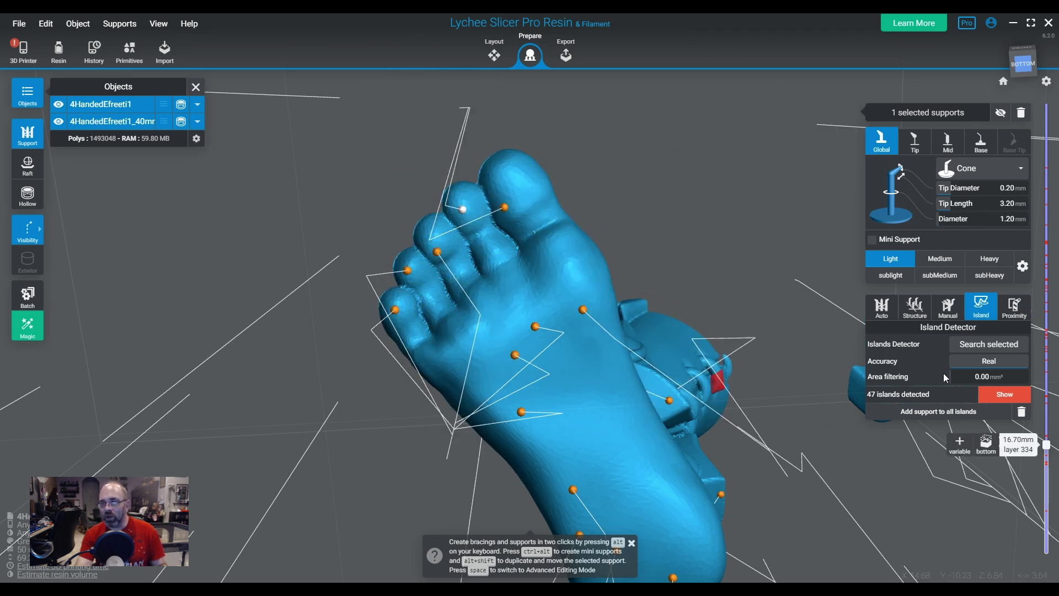
- Lower the layer preview to 7.45 mm (layer 149) and add extra Light supports under the right foot's toes and ball
drag(1044, 448, 1045, 505)
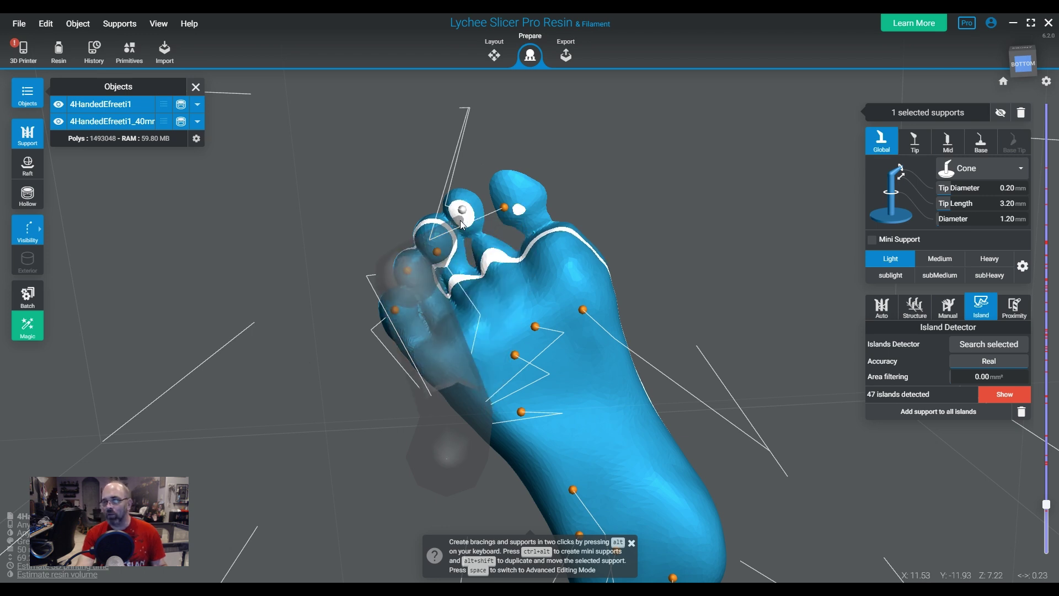
click(461, 221)
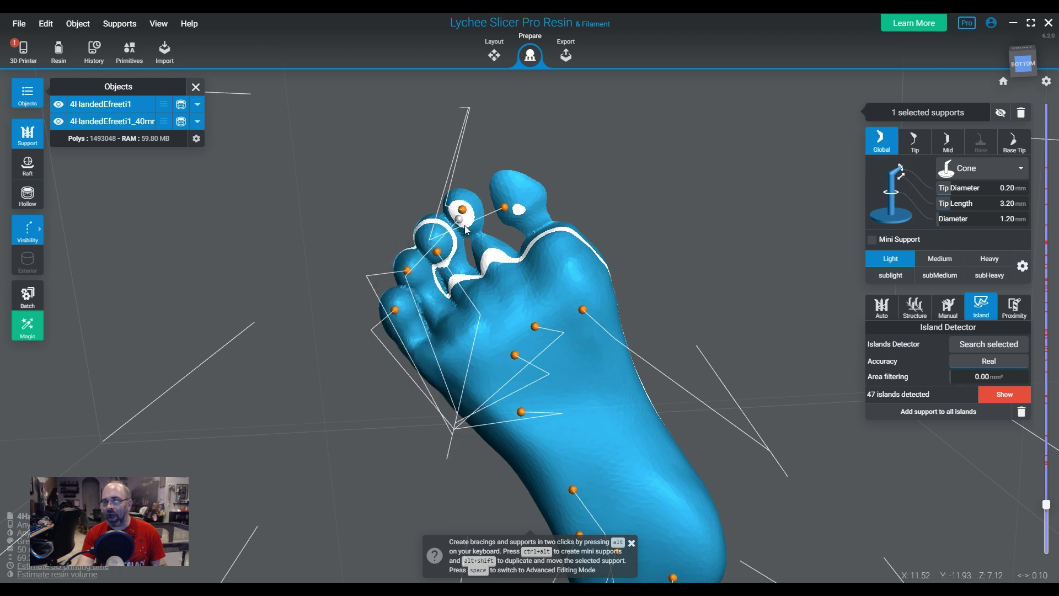
click(518, 200)
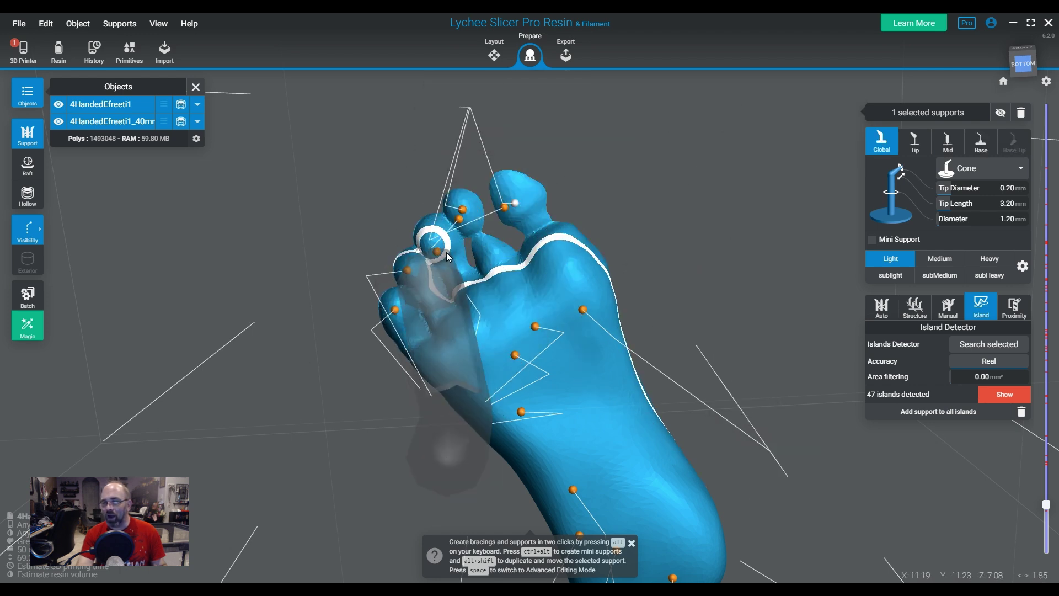
click(431, 244)
click(415, 276)
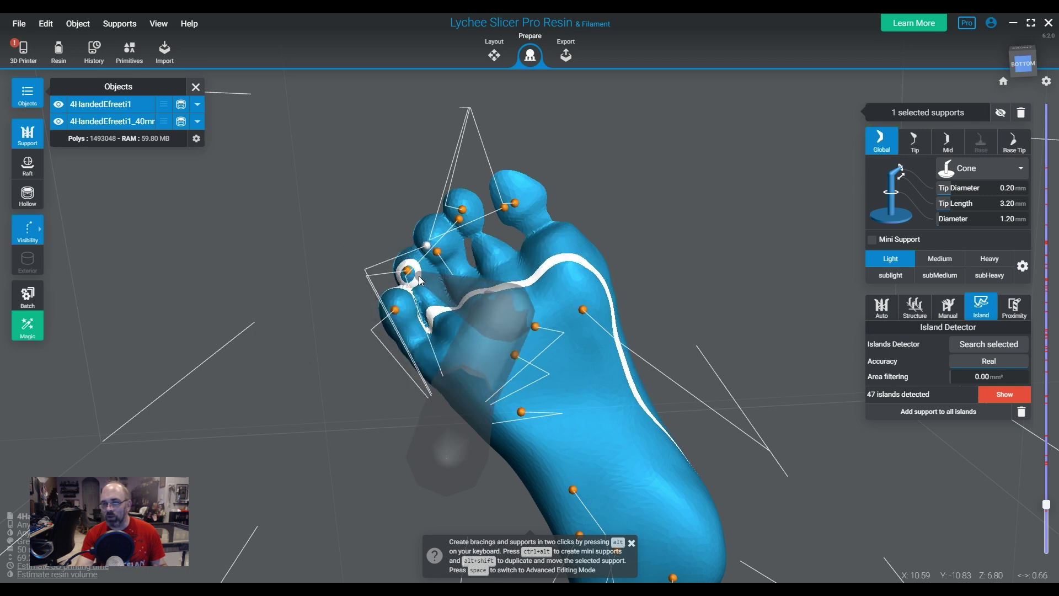
drag(403, 323, 605, 264)
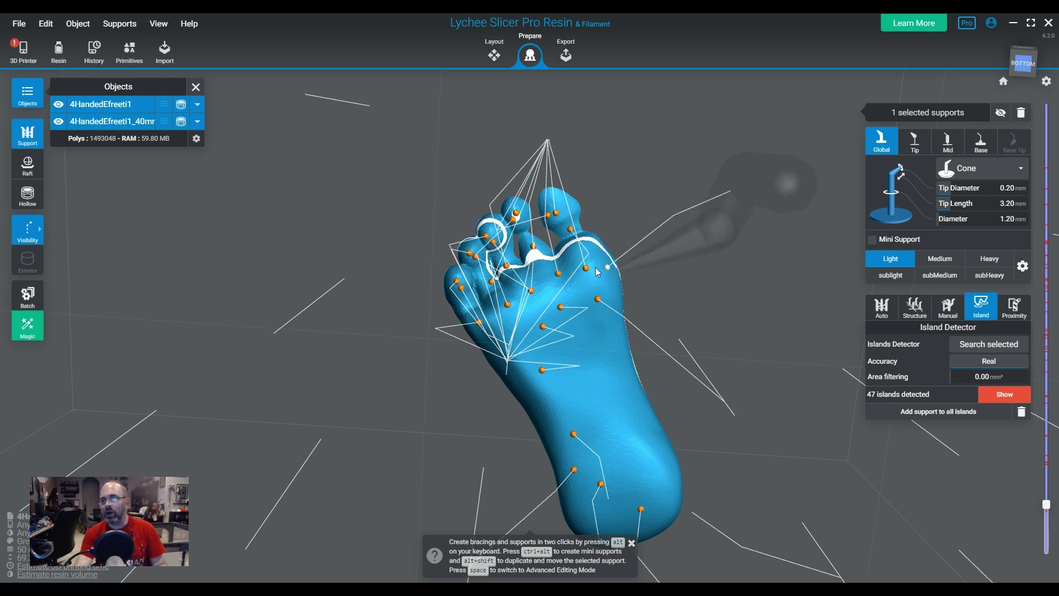
click(552, 204)
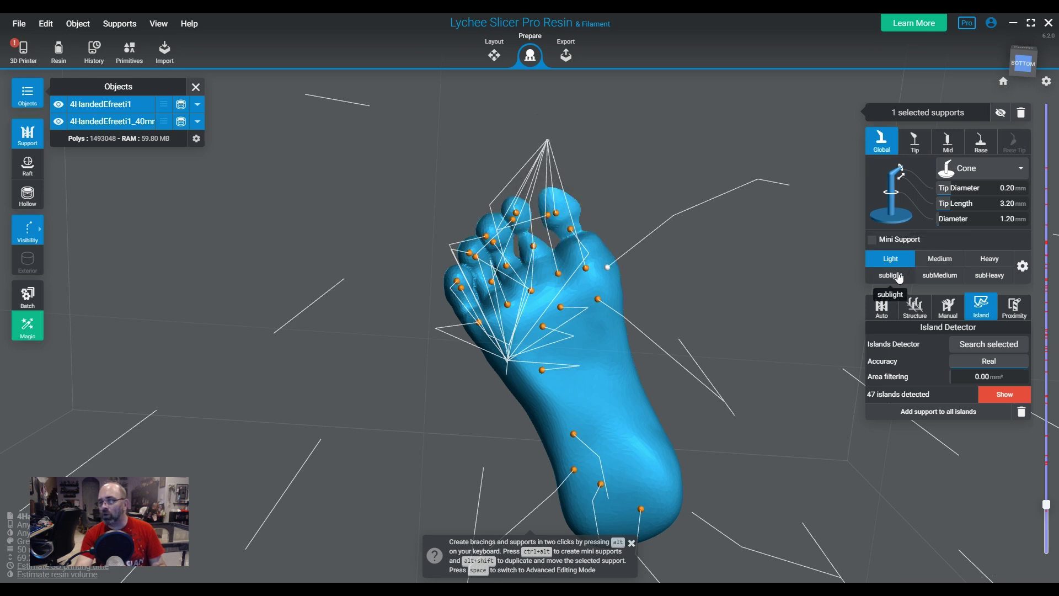
click(598, 249)
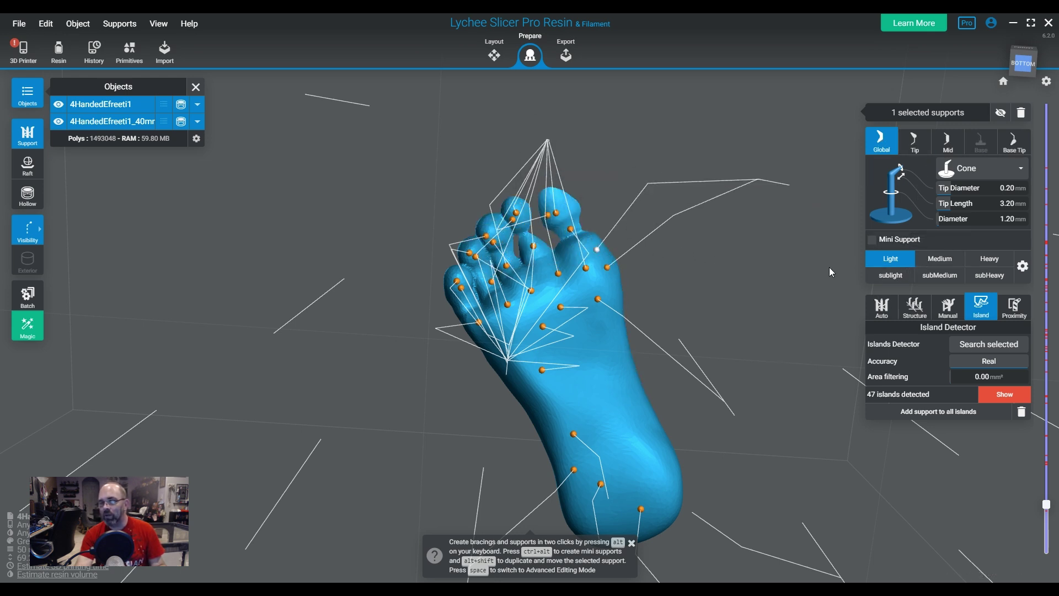
- Switch to the sublight preset and add supports under the right foot's toes and around the bottom of its heel
click(879, 276)
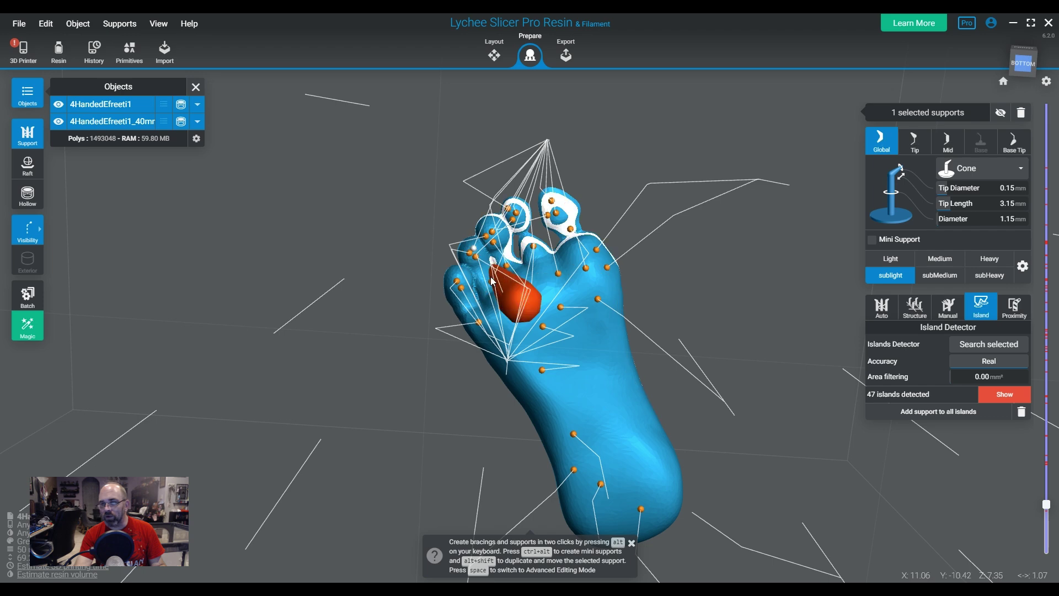
right_drag(663, 387, 689, 299)
click(680, 361)
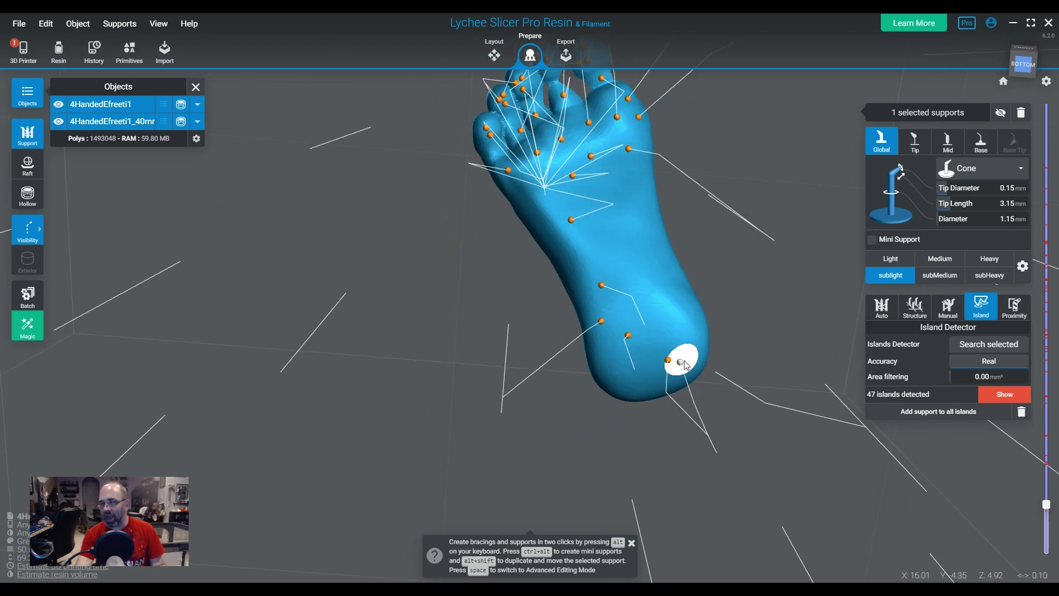
click(680, 353)
click(686, 357)
click(692, 351)
click(686, 370)
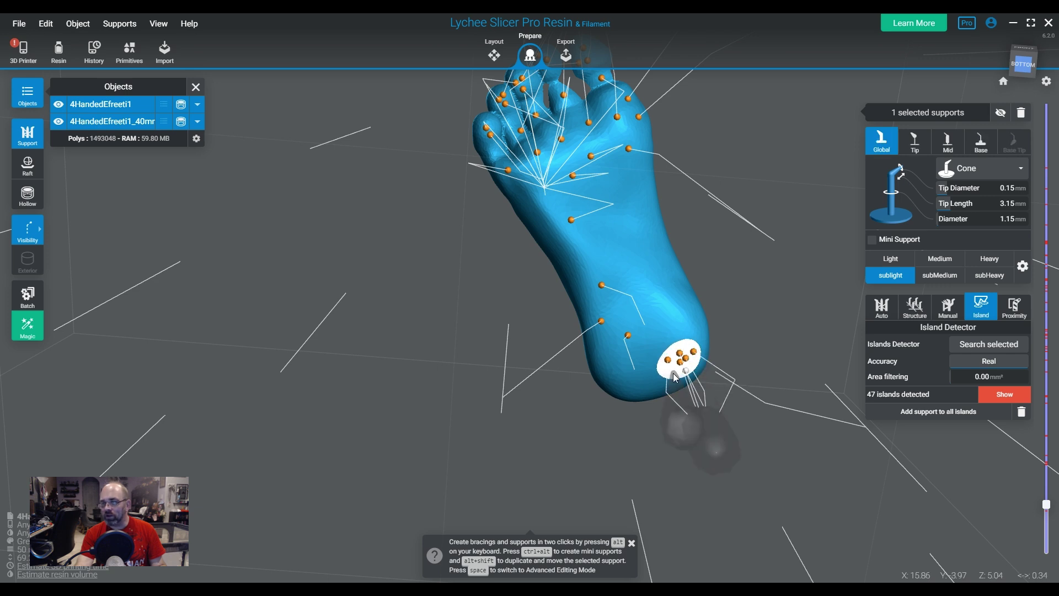
click(671, 373)
click(643, 377)
click(614, 373)
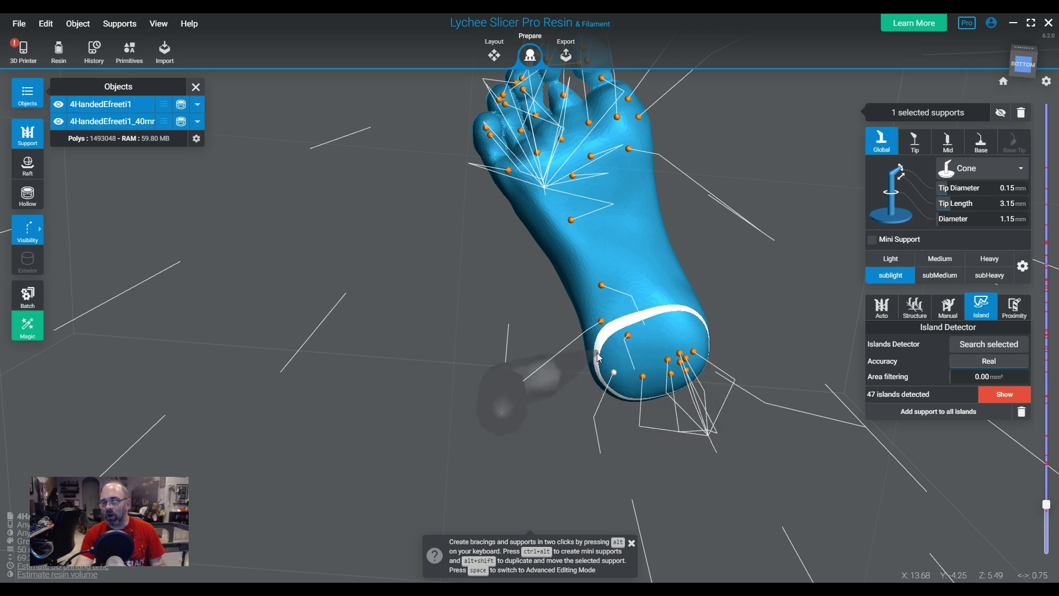
- Add a row of sublight supports along the outer edge of the right sole, from the heel towards the little toe
click(596, 351)
click(587, 320)
click(573, 284)
click(570, 252)
click(536, 222)
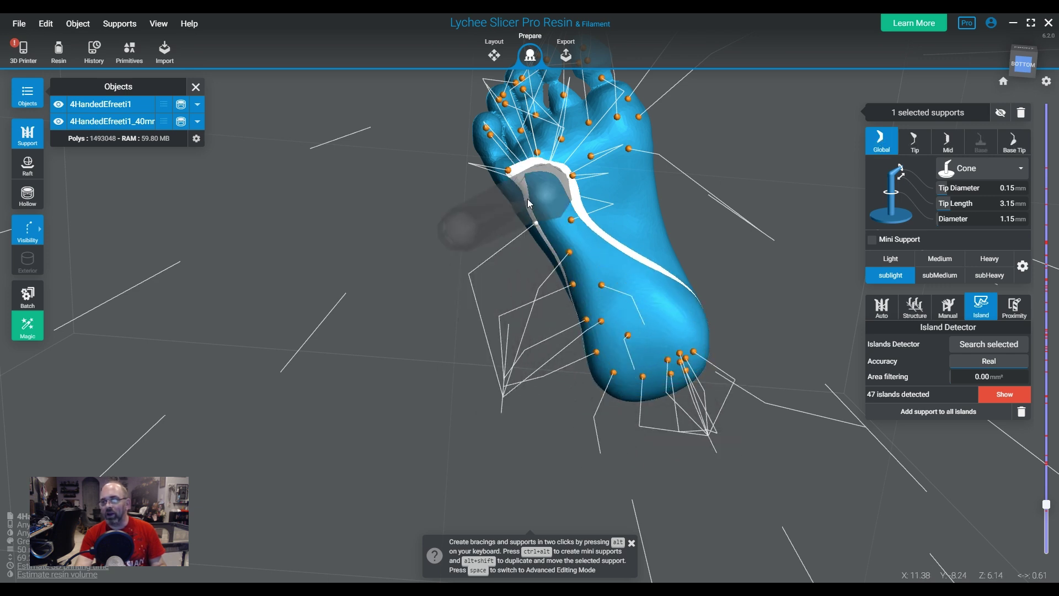
click(527, 196)
- Add a row of sublight supports along the inner edge of the right sole, from the ball to the heel
click(647, 147)
click(648, 187)
click(659, 222)
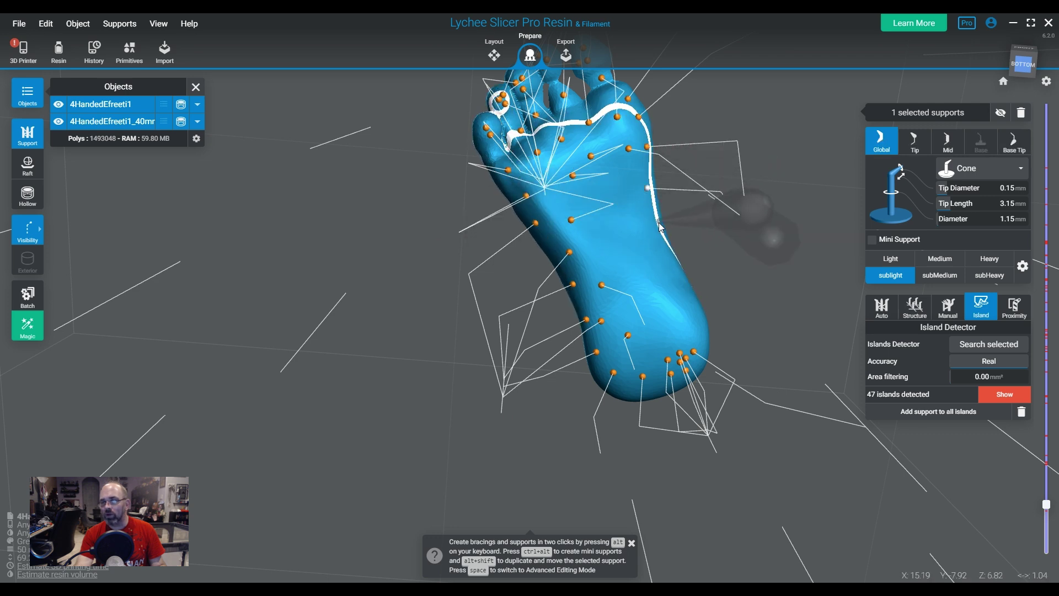
click(669, 263)
click(686, 294)
click(678, 325)
- Fill the middle of the right sole with sublight supports from the heel to the arch and check their coverage
click(637, 284)
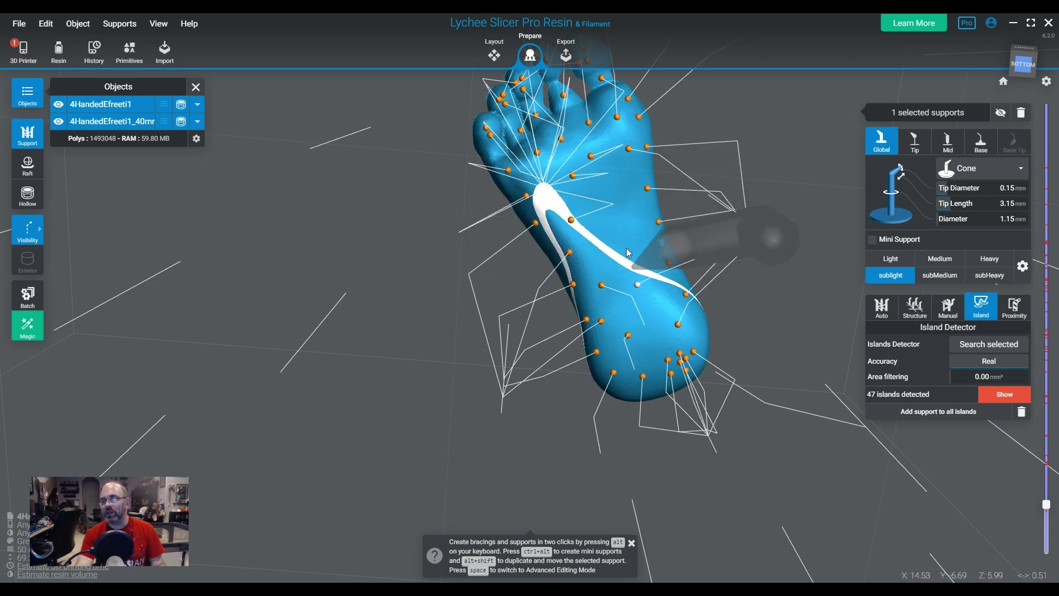
click(625, 244)
click(626, 211)
click(613, 208)
right_drag(689, 292, 684, 358)
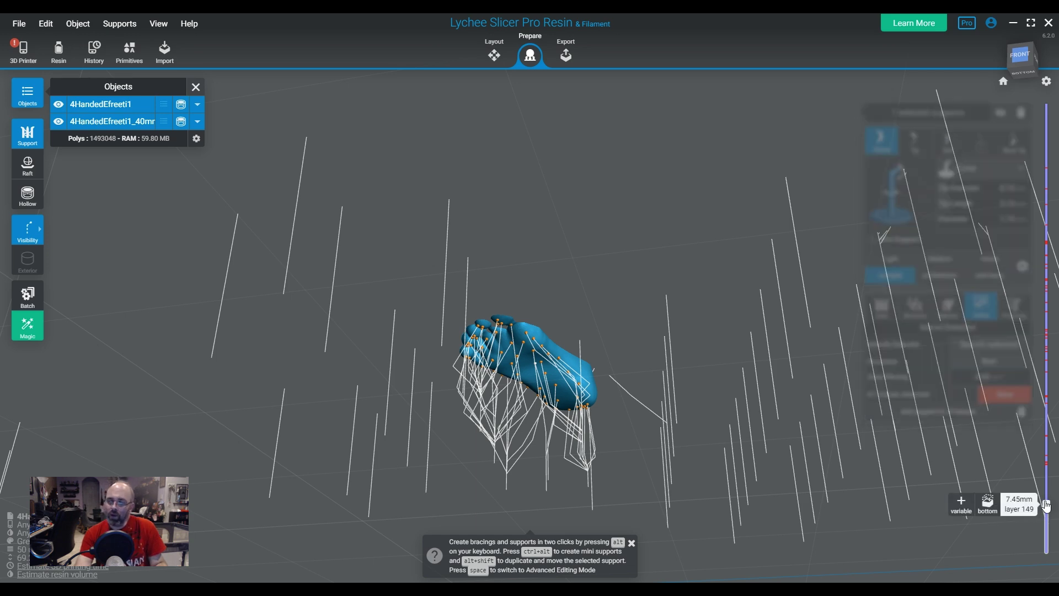
right_drag(1018, 472, 657, 328)
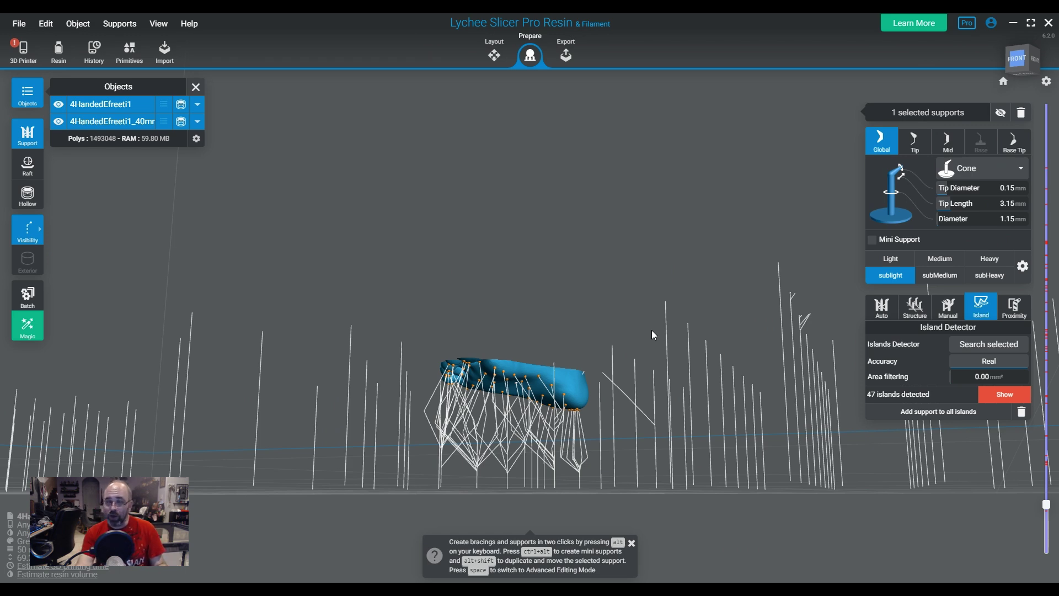
right_drag(651, 329, 686, 393)
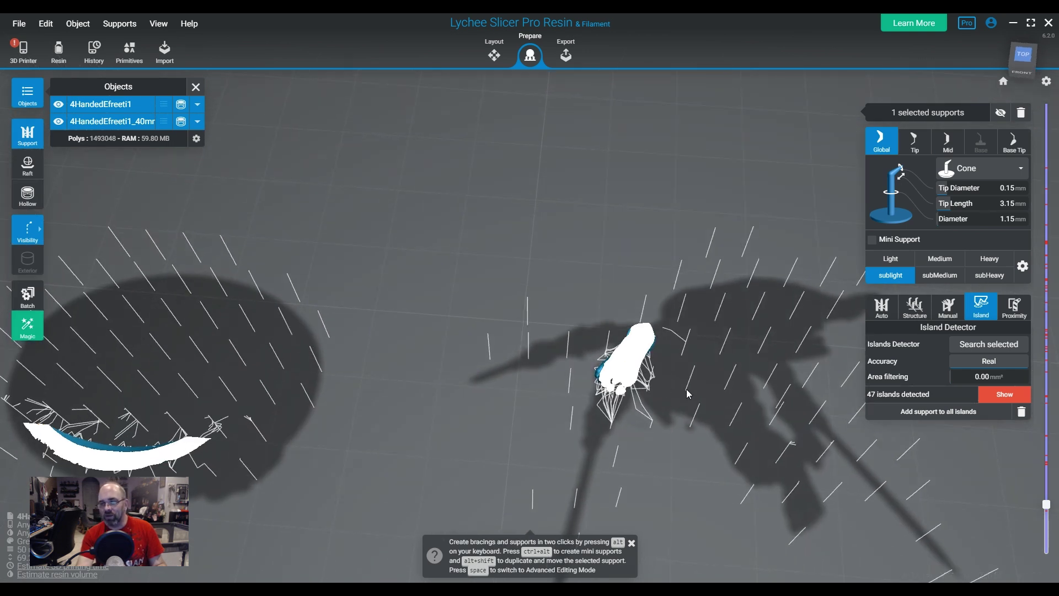
- Raise the layer preview to 8.73 mm (layer 175), add sublight supports under the right foot's ankle details, and restore the full preview
mouse_move(1047, 504)
mouse_down()
mouse_move(1057, 481)
mouse_move(1049, 500)
mouse_up()
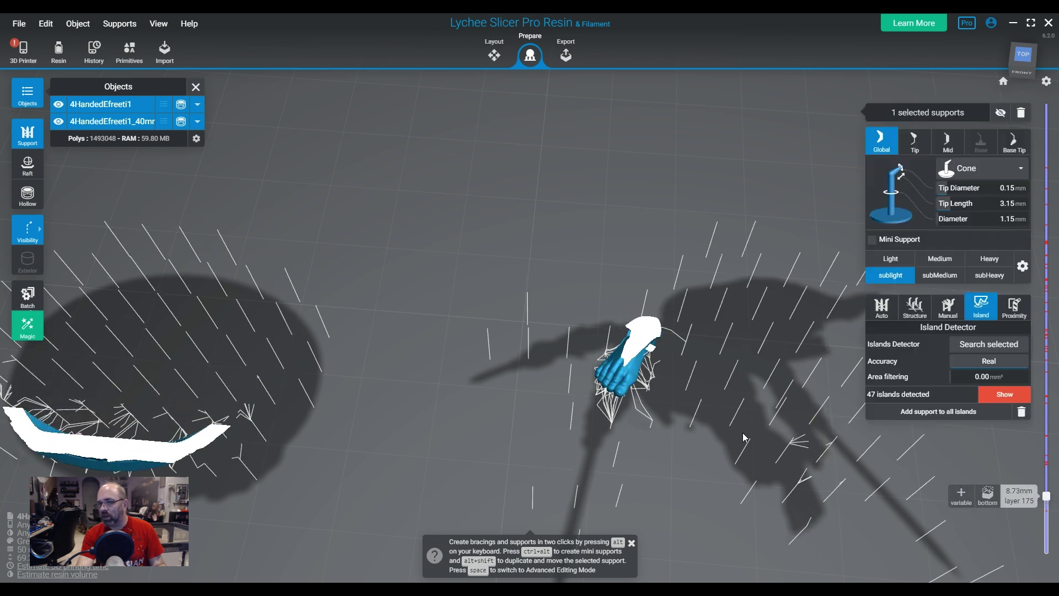
right_drag(742, 432, 772, 311)
scroll(708, 310, up, 5)
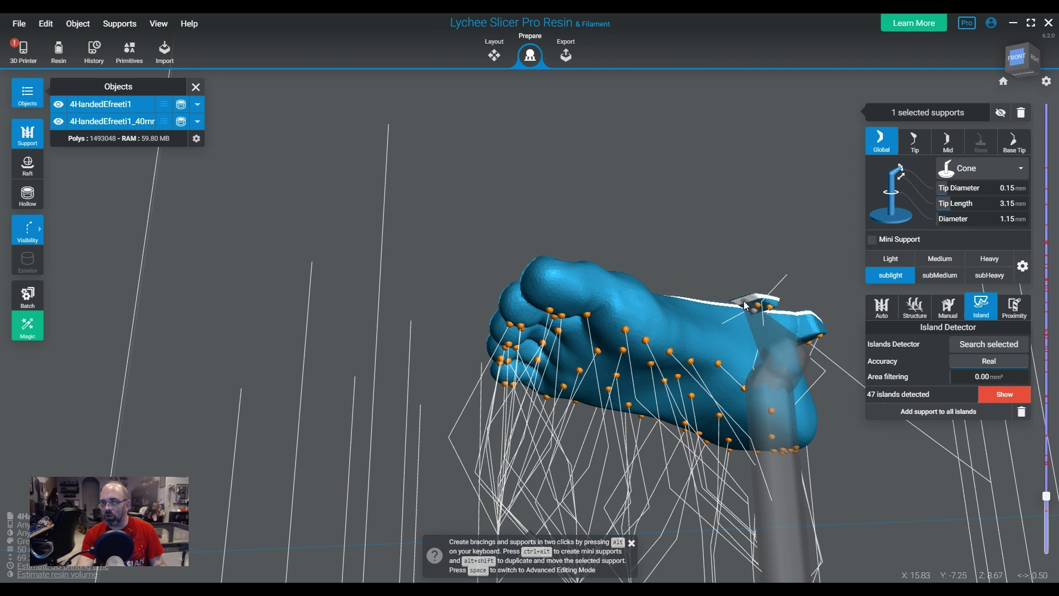
click(759, 305)
right_drag(760, 303, 521, 296)
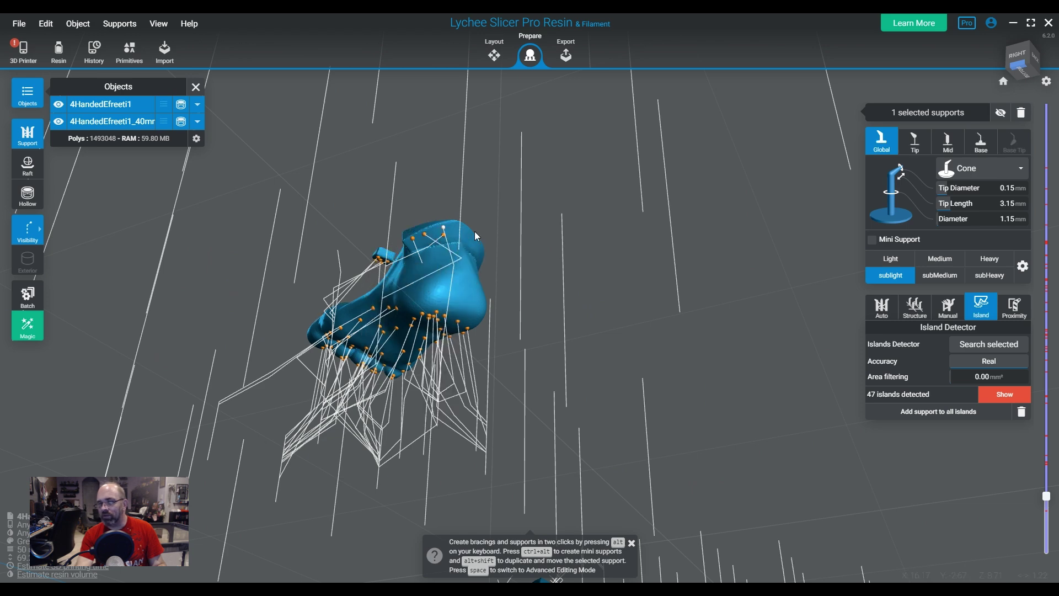
right_drag(474, 241, 787, 403)
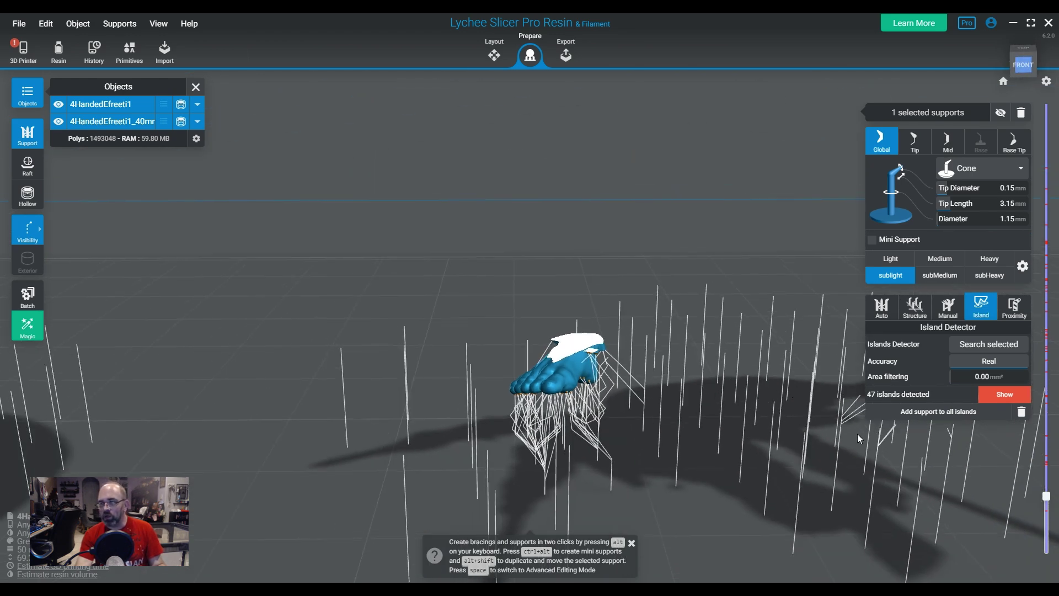
drag(1049, 501, 1046, 556)
scroll(790, 412, down, 5)
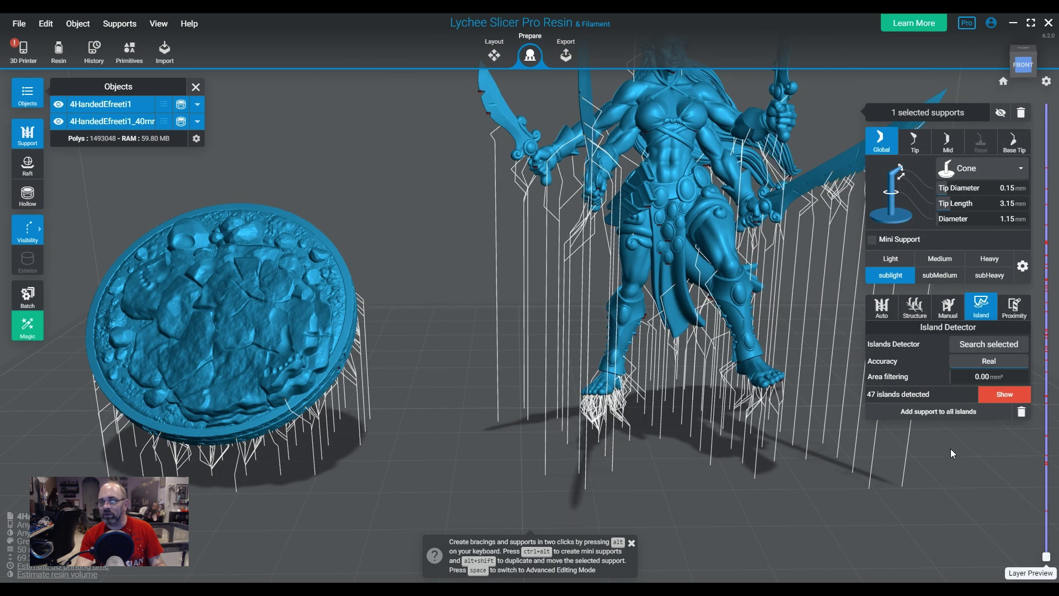
- Add supports to all detected islands and place mini supports under the two left over, including the one beside the belt medallions
click(931, 421)
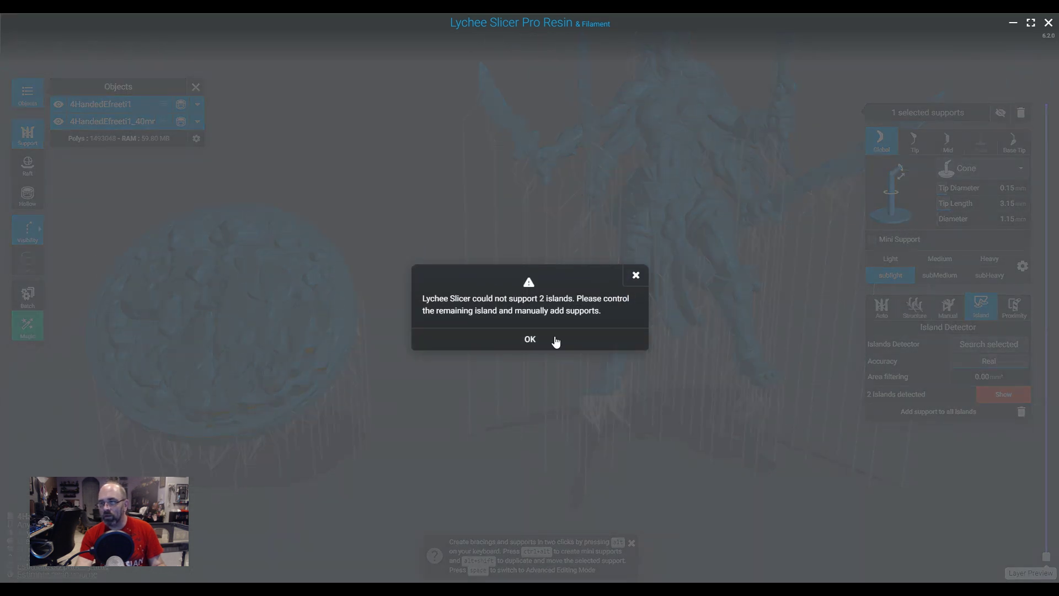
click(554, 338)
click(1003, 393)
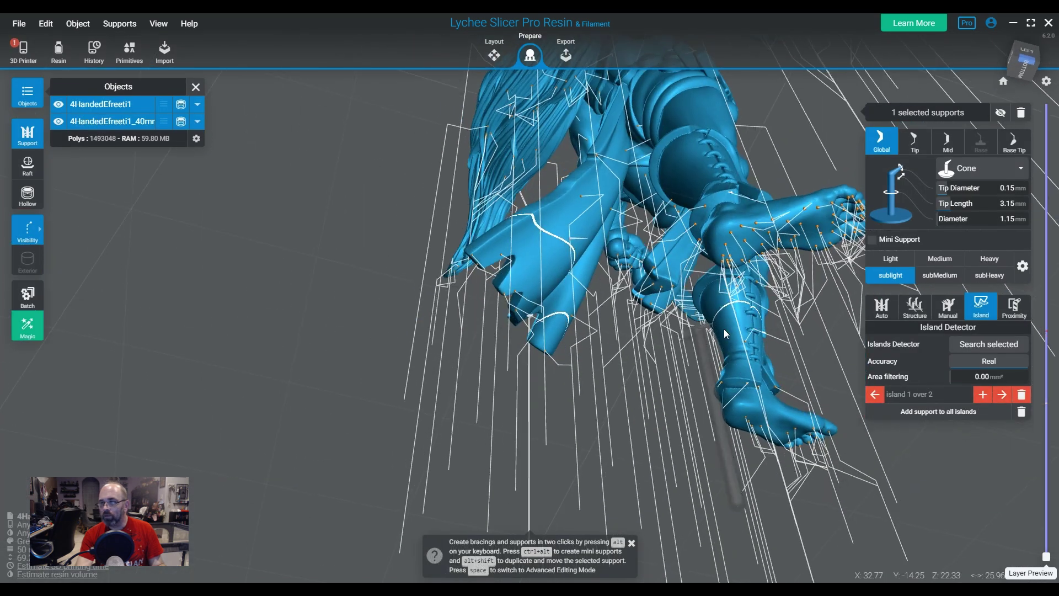
drag(719, 331, 603, 204)
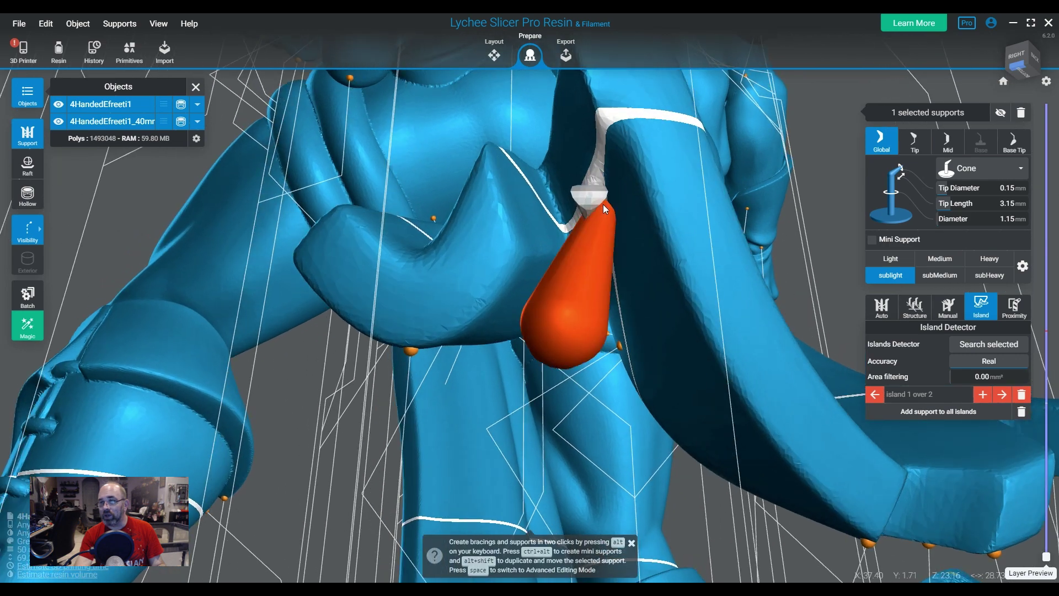
ctrl+alt+click(591, 195)
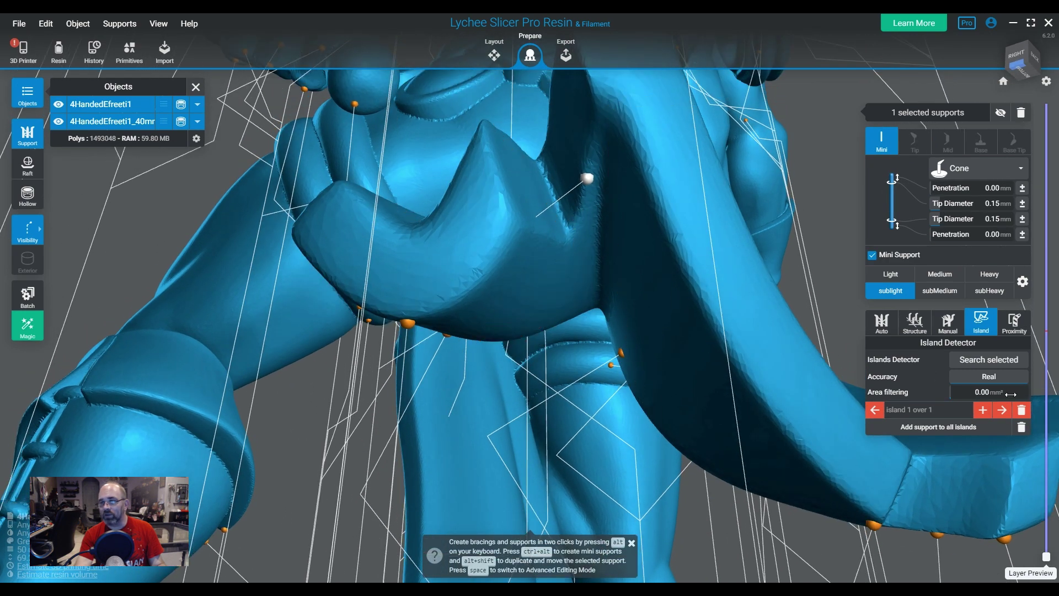
click(1005, 414)
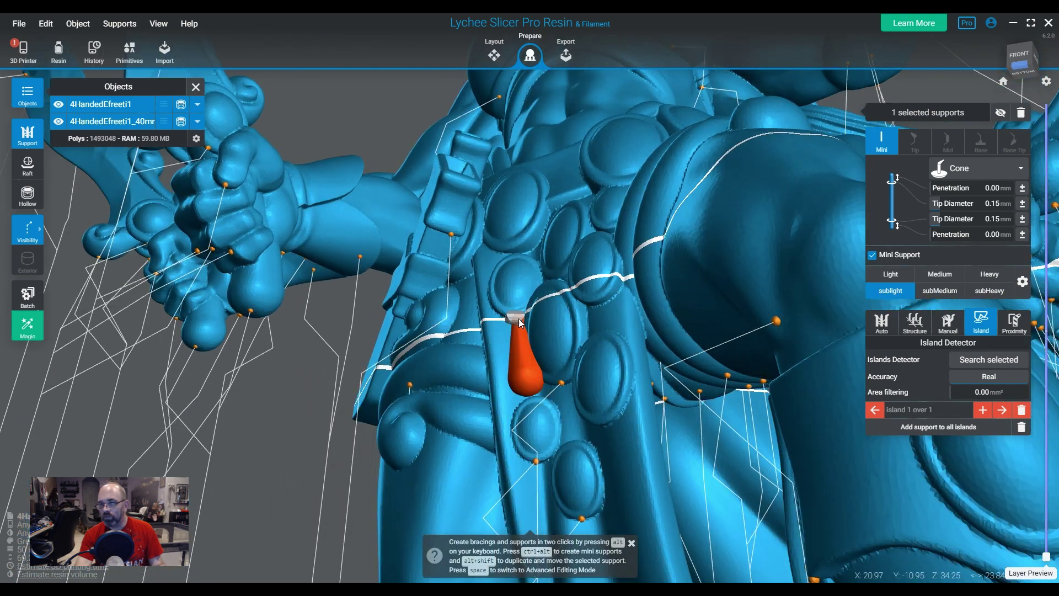
ctrl+alt+click(518, 318)
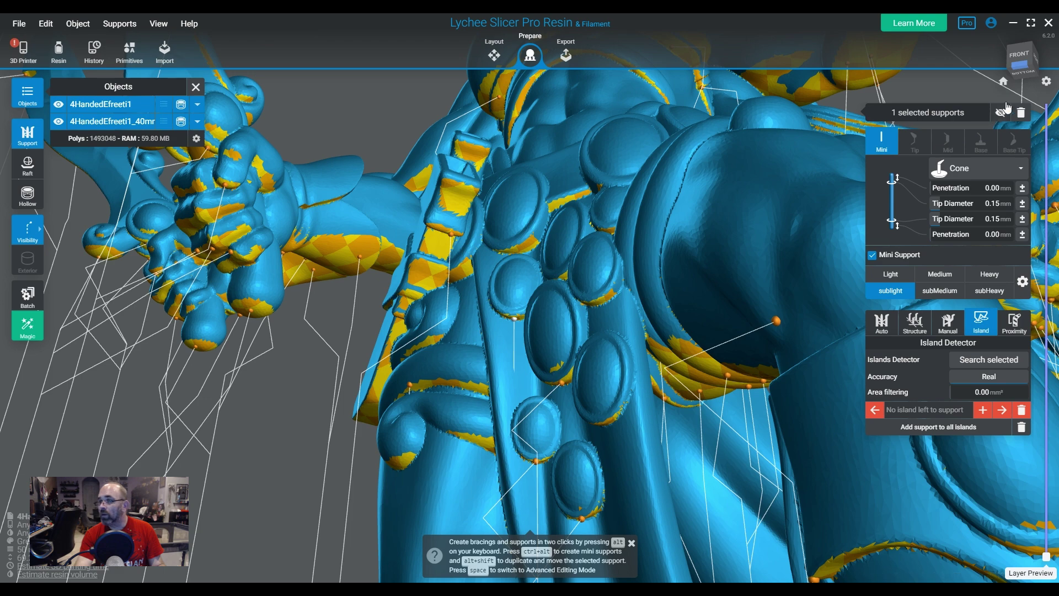
- Browse the resin profiles for the Anycubic Photon Mono X2 and review the 50um Craftsman Grey settings
click(1006, 82)
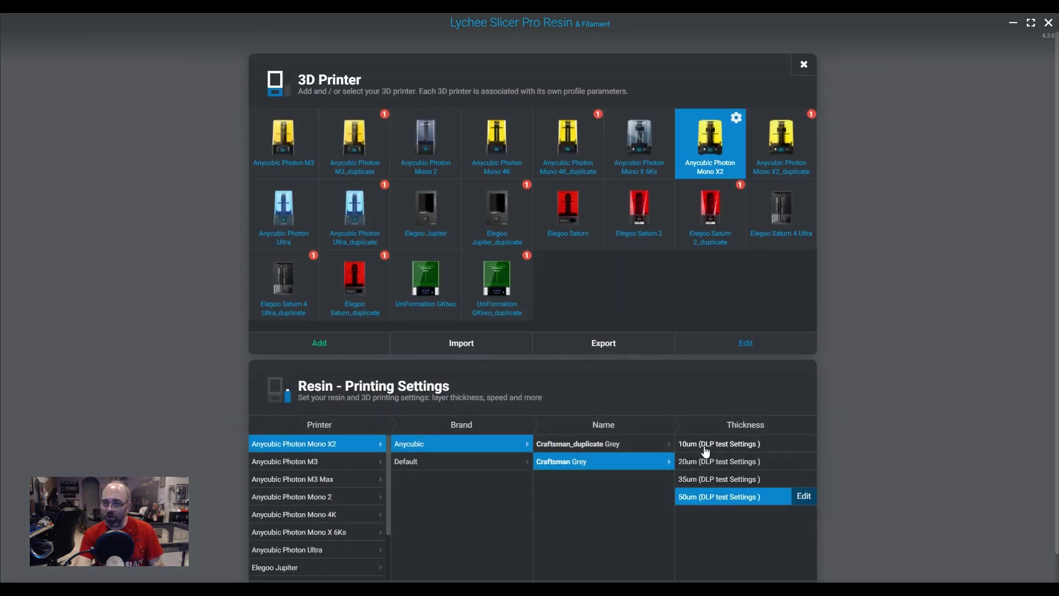
click(441, 464)
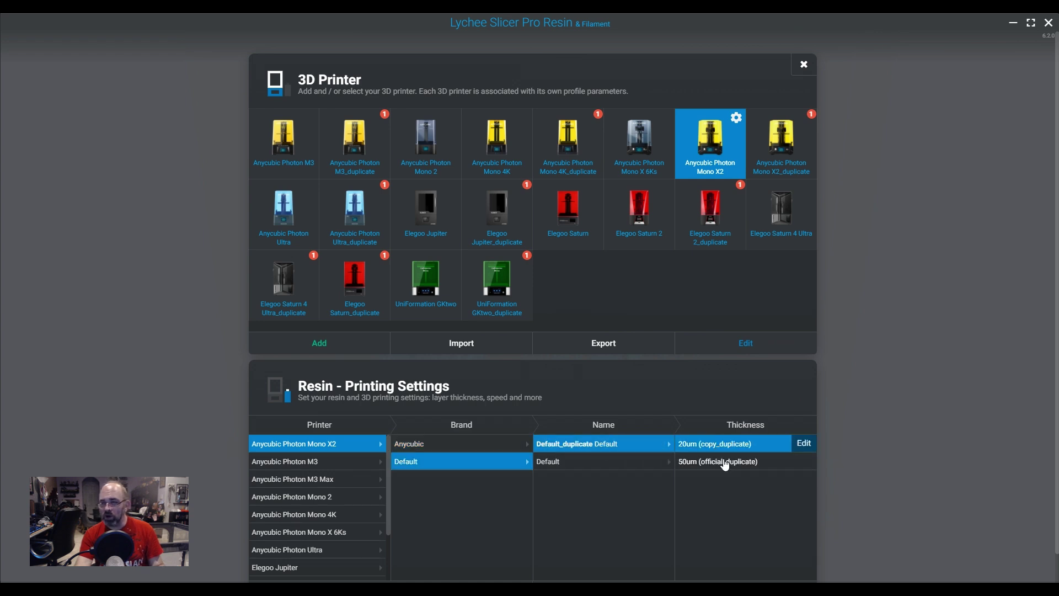
click(464, 445)
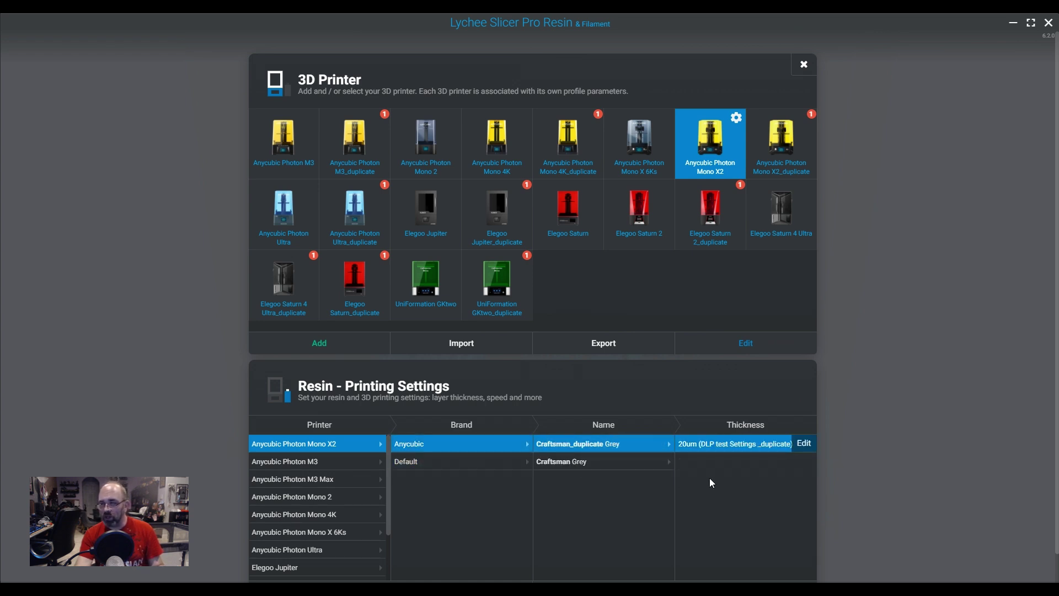
click(557, 464)
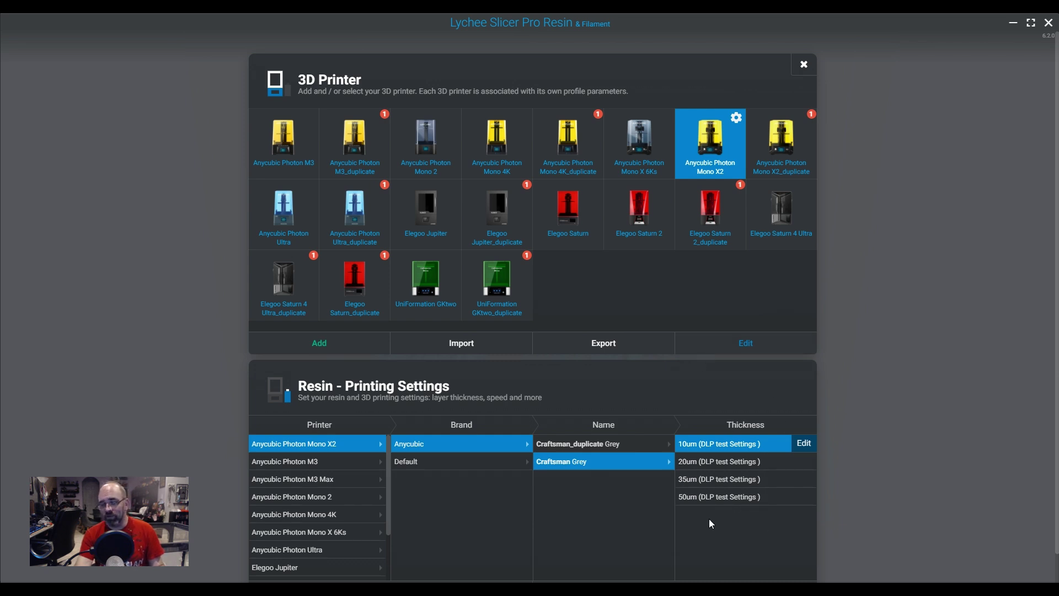
click(720, 499)
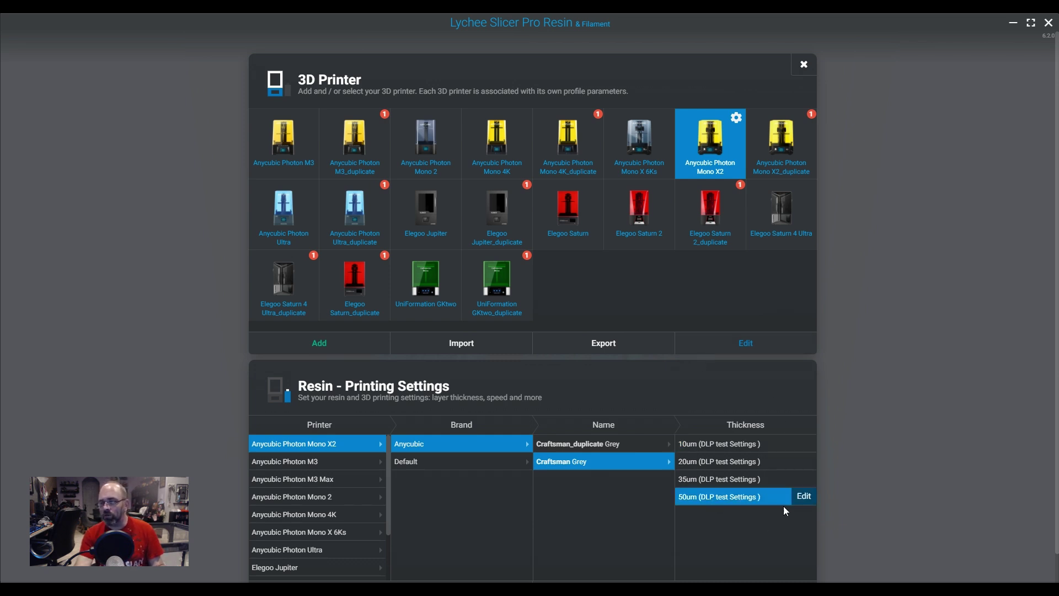
click(804, 503)
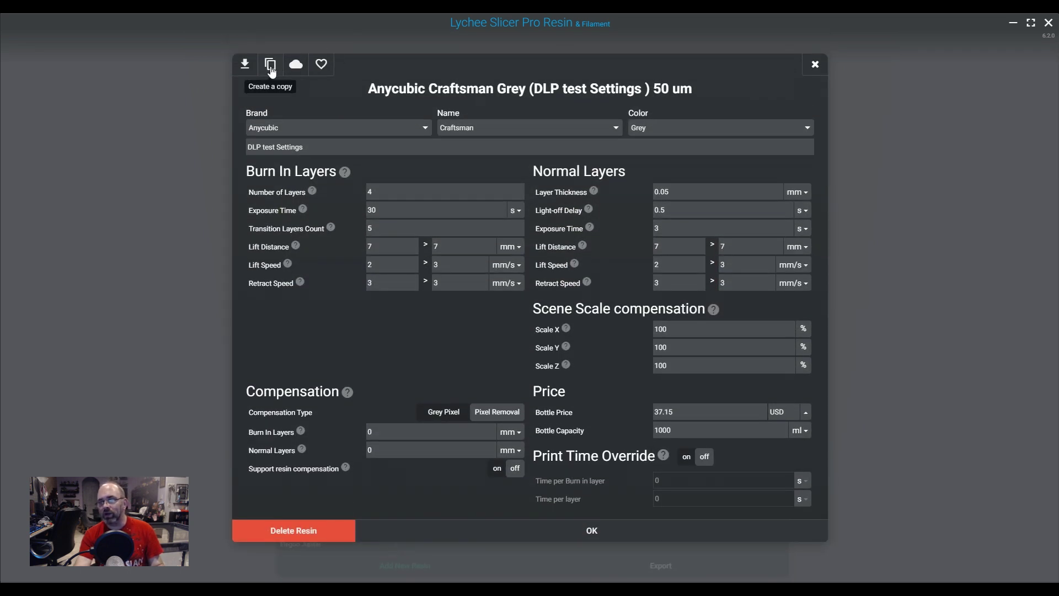
click(816, 63)
- Review the 35um and 20um Craftsman Grey profiles, checking the layer thickness and its unit options
click(734, 480)
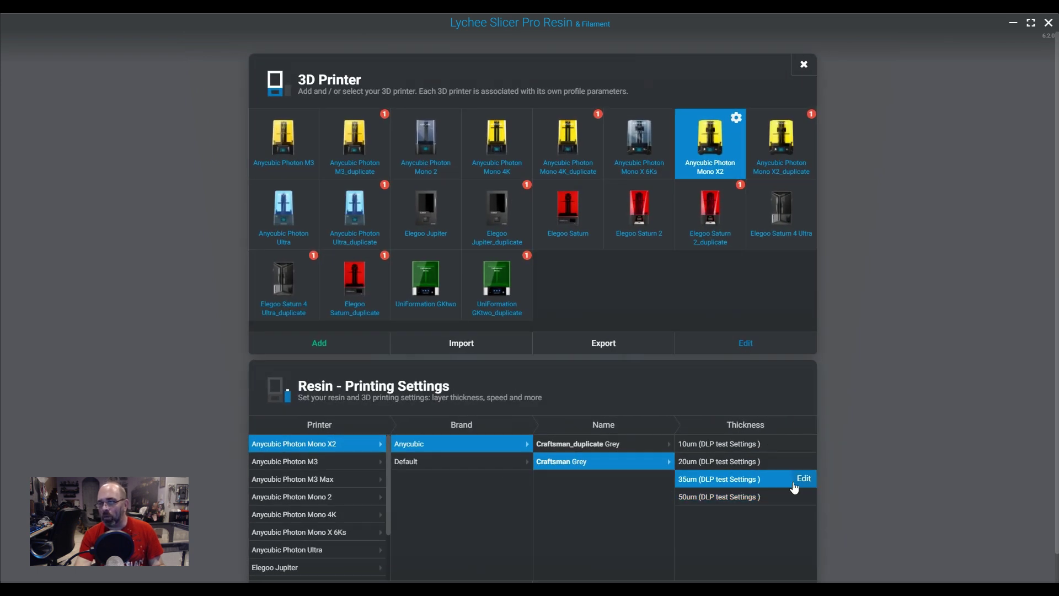
click(799, 479)
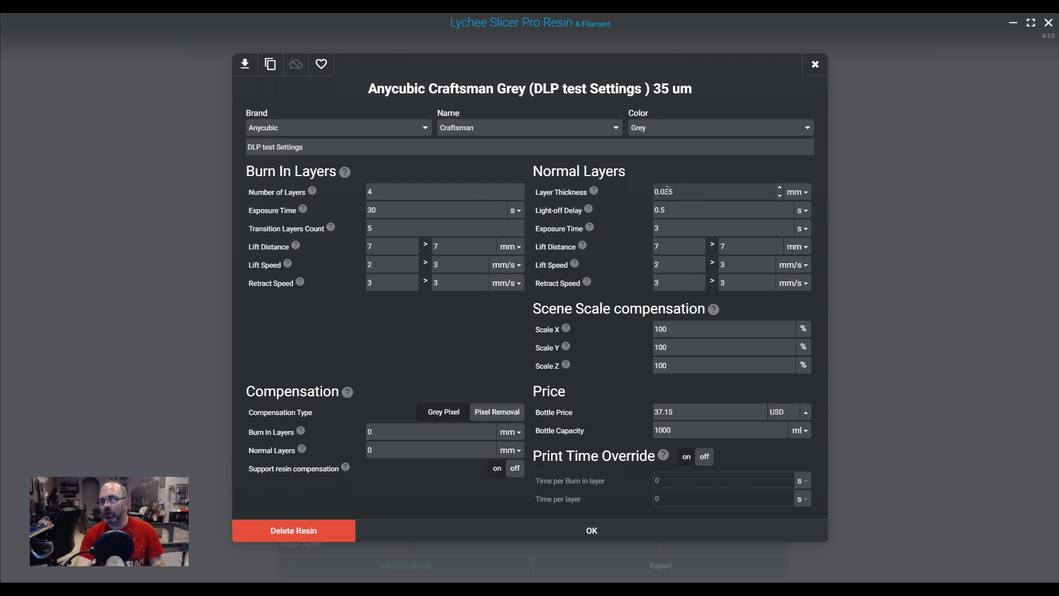
double_click(696, 193)
click(804, 199)
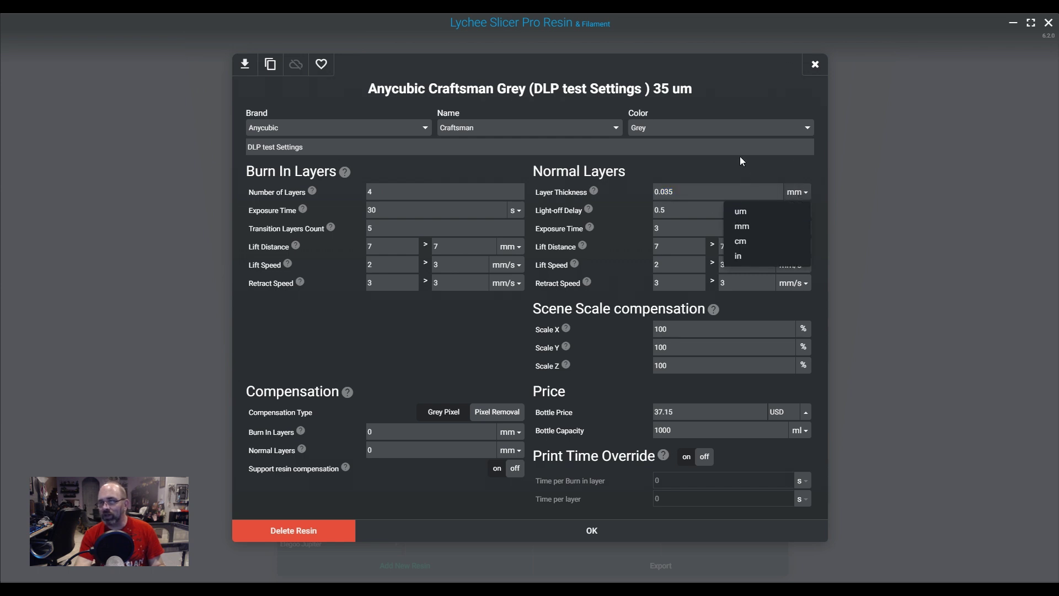
click(703, 187)
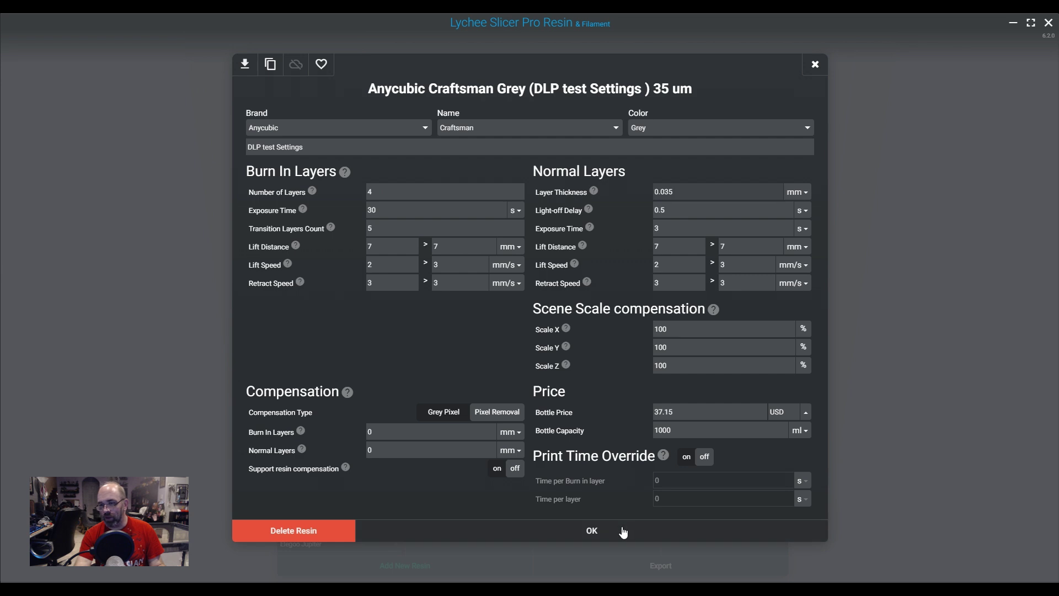
click(815, 64)
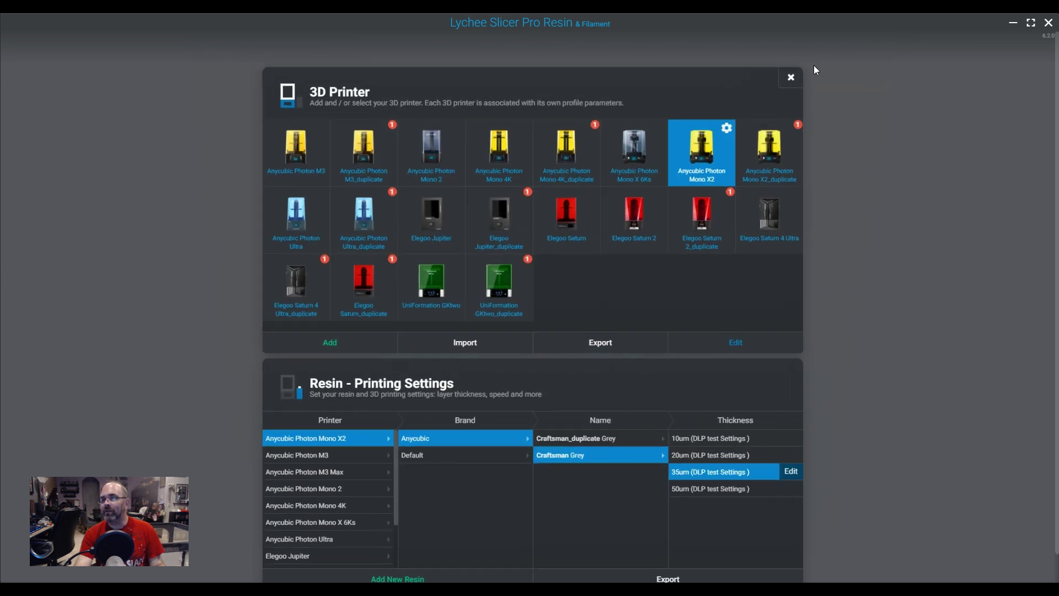
click(803, 464)
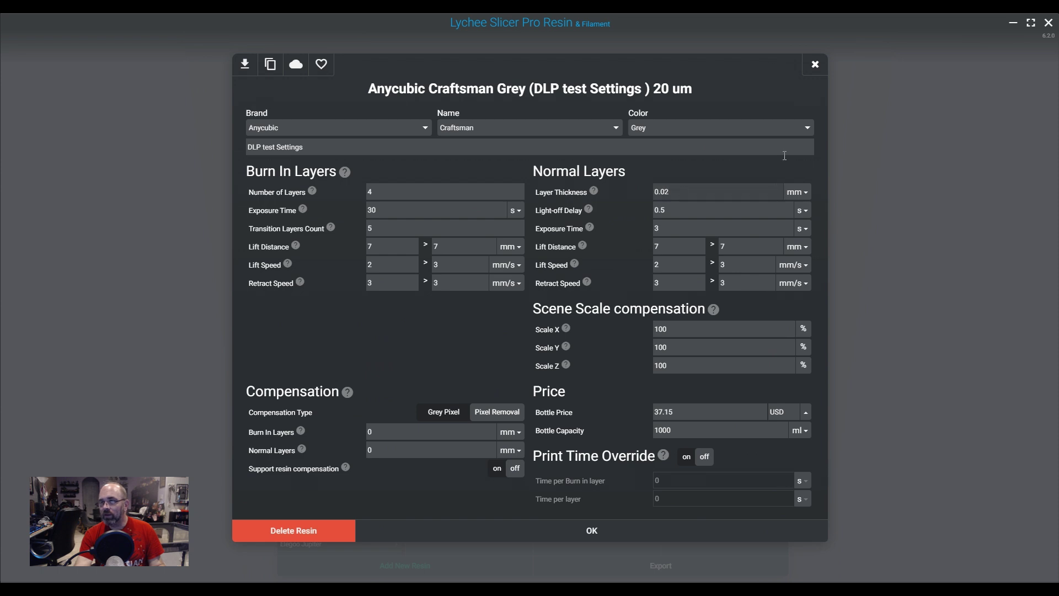
click(621, 536)
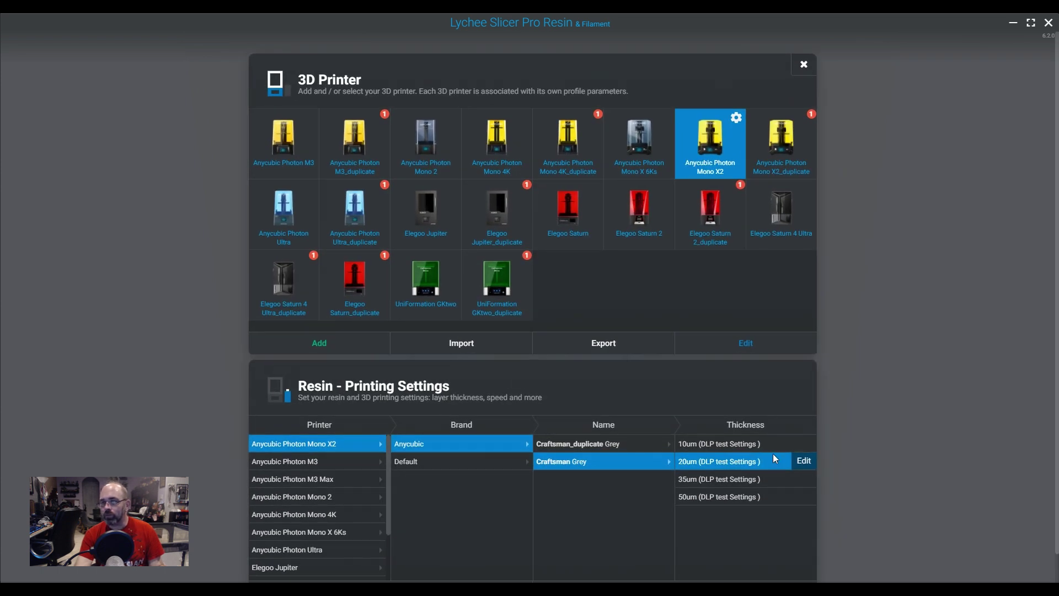
- Switch to the 10um Craftsman Grey profile and search the selected objects for islands
click(795, 443)
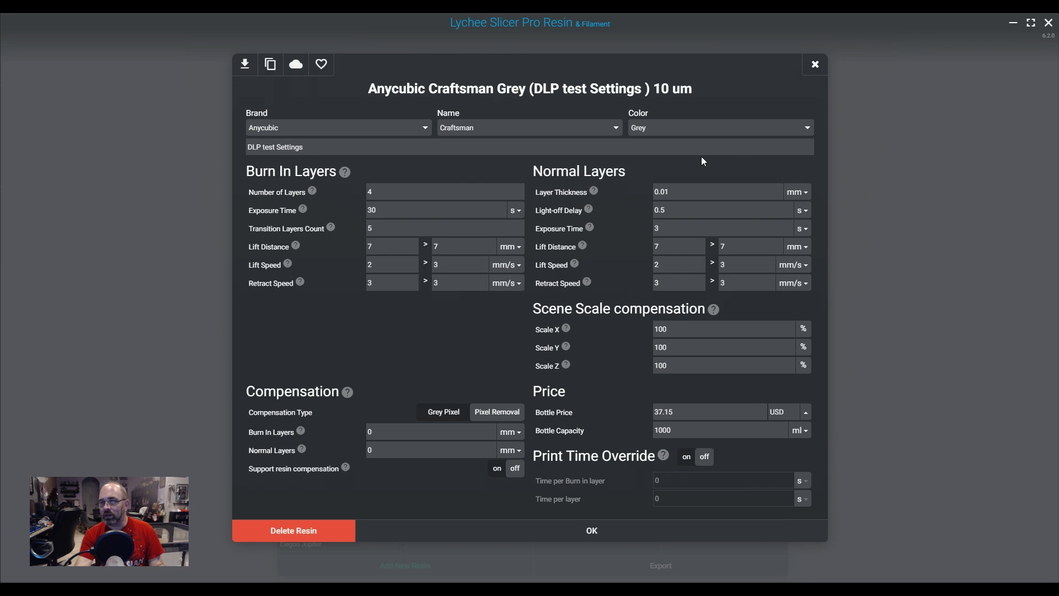
click(637, 529)
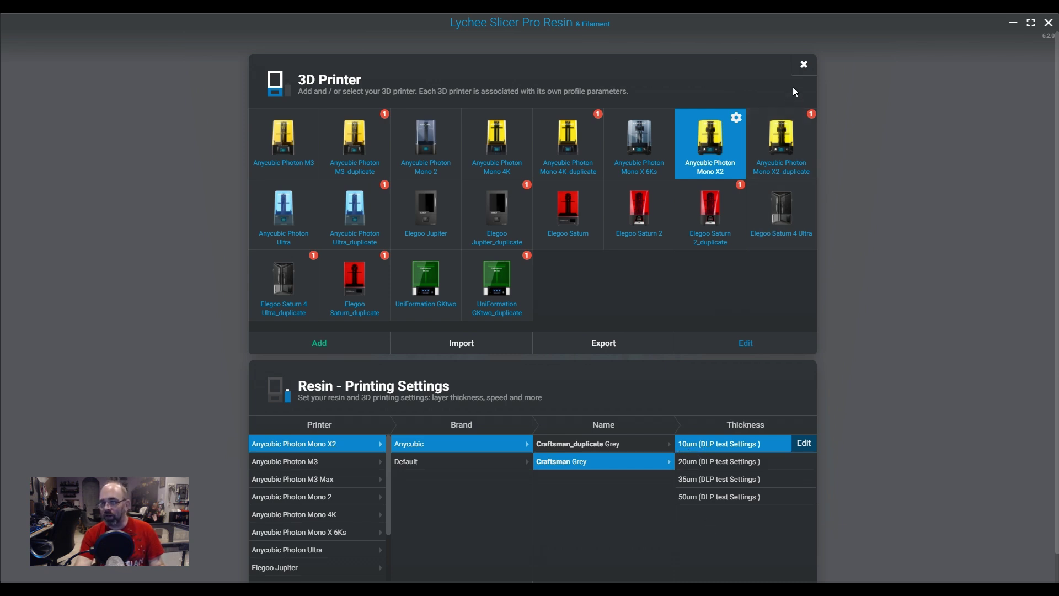
click(803, 72)
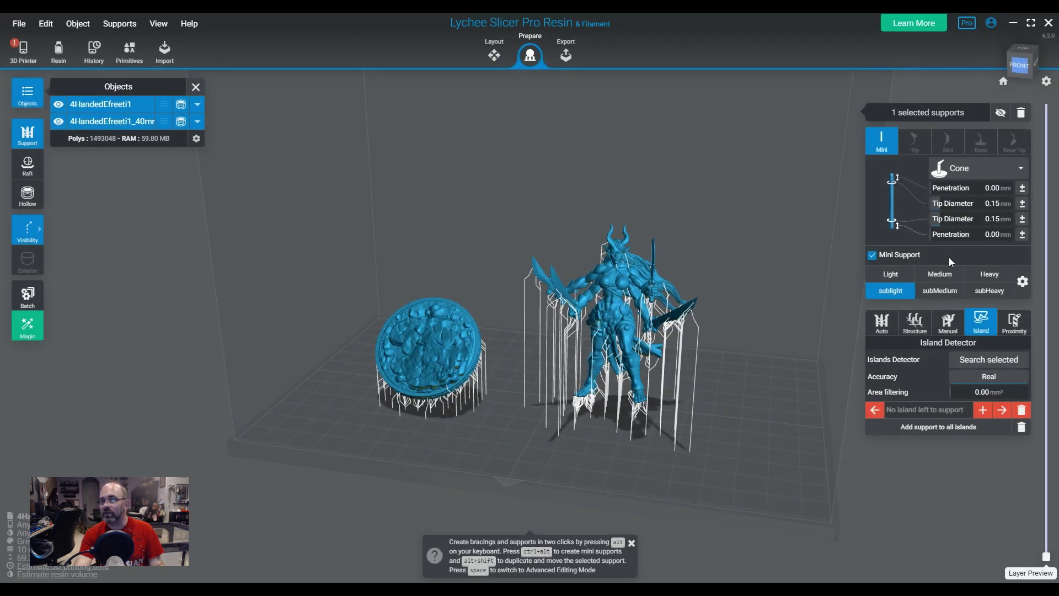
click(989, 359)
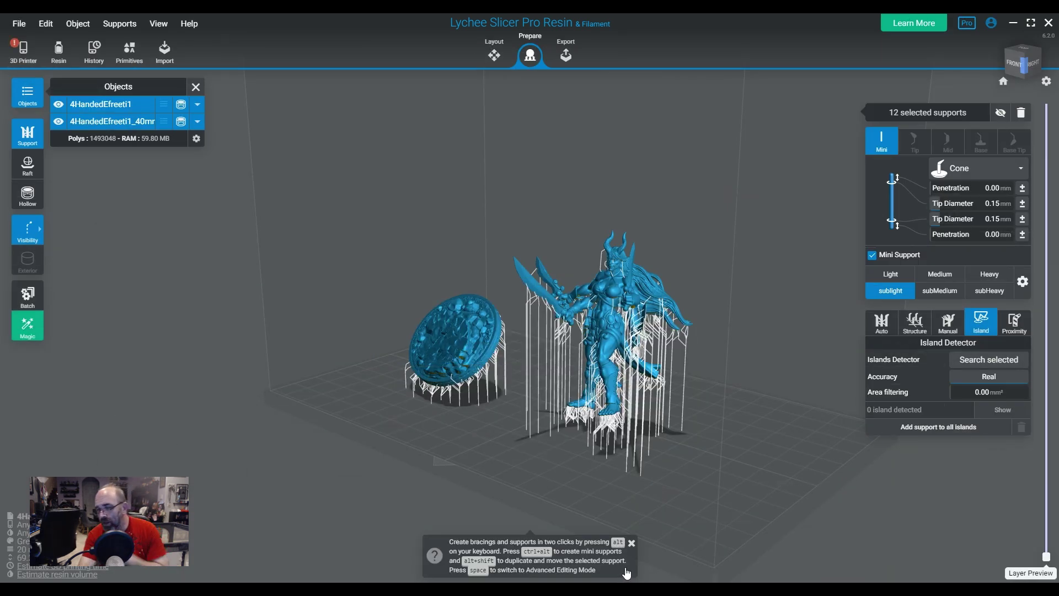
- Switch to the 35um Craftsman Grey profile and search the selected objects for islands again
click(631, 543)
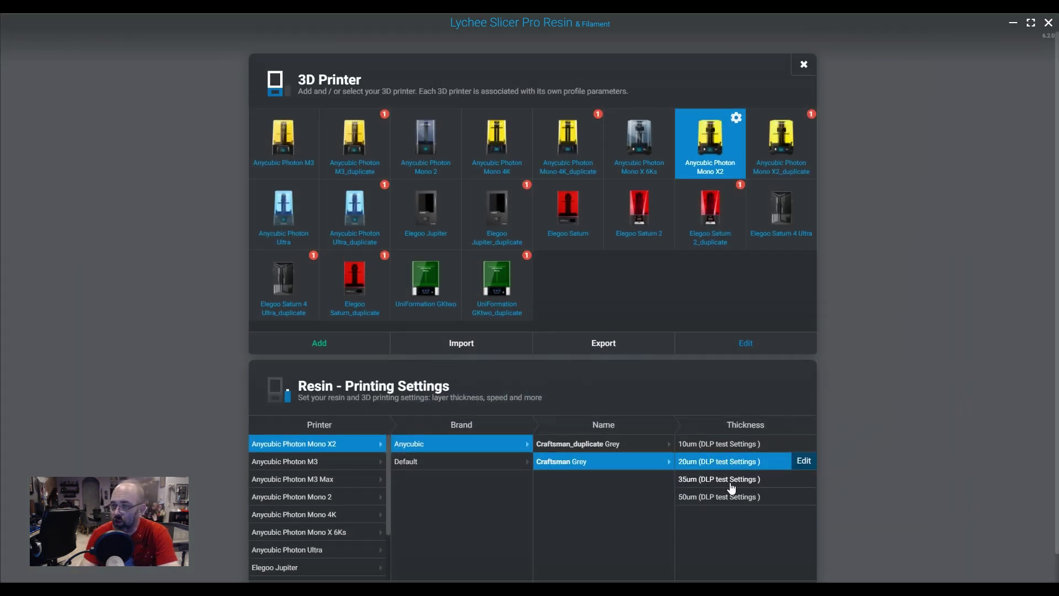
click(731, 486)
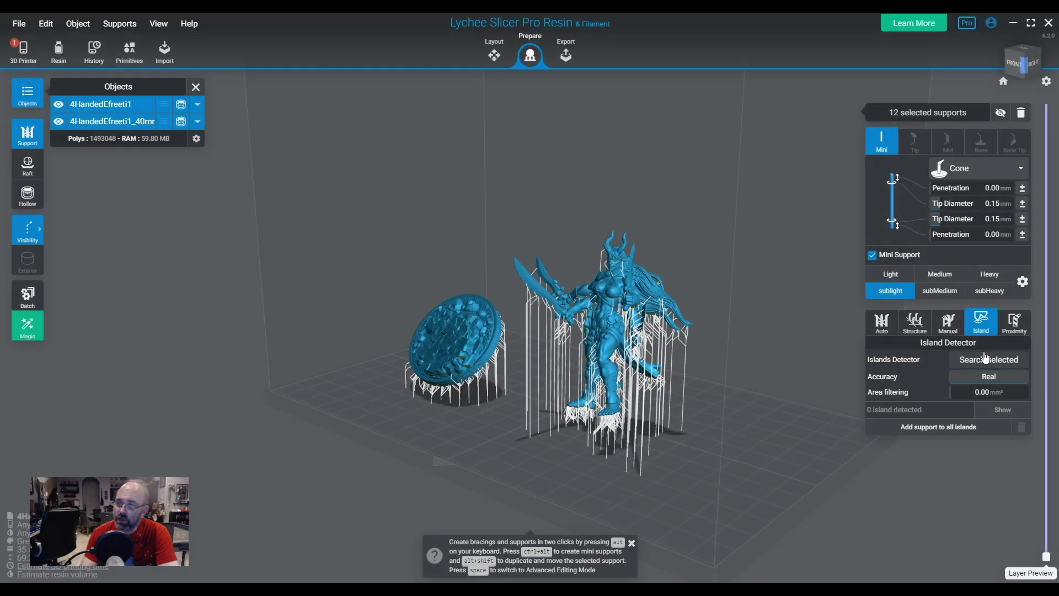
click(989, 359)
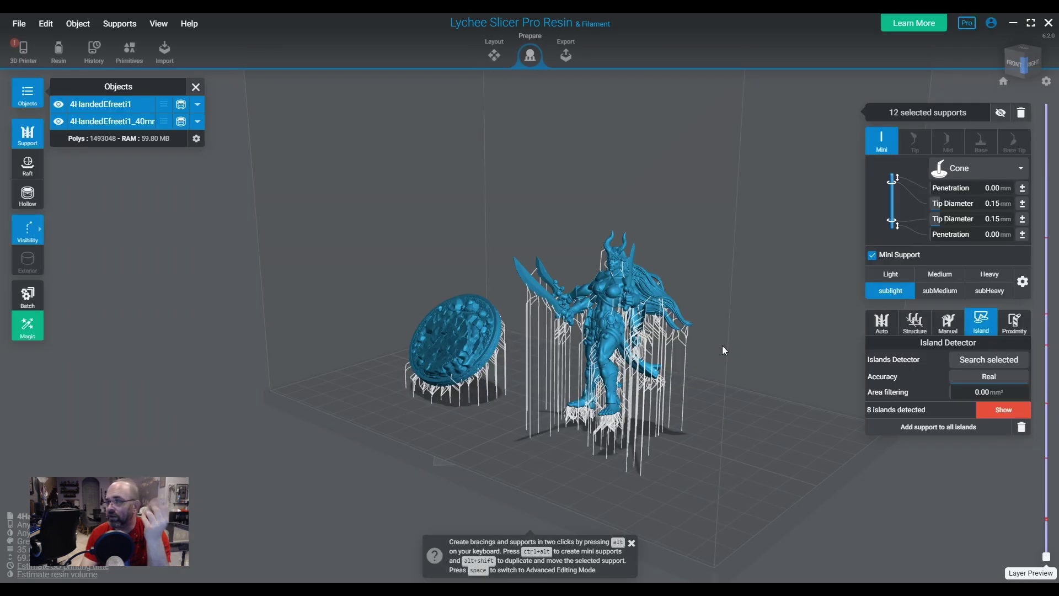
- Add supports to all islands detected at 35um and place a mini support by hand under the remaining one
click(953, 431)
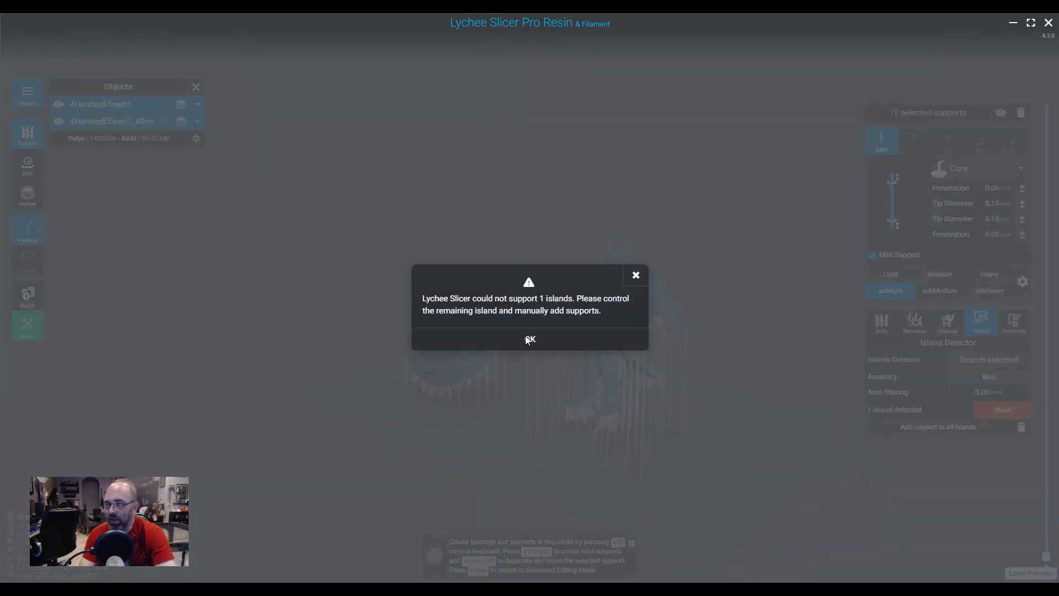
click(528, 339)
click(1002, 409)
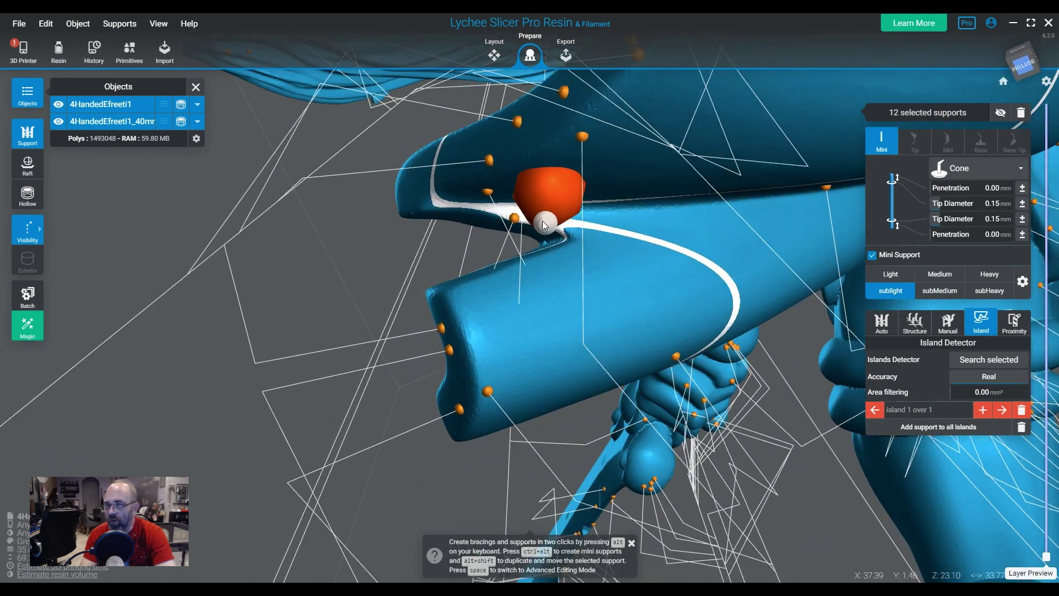
click(542, 230)
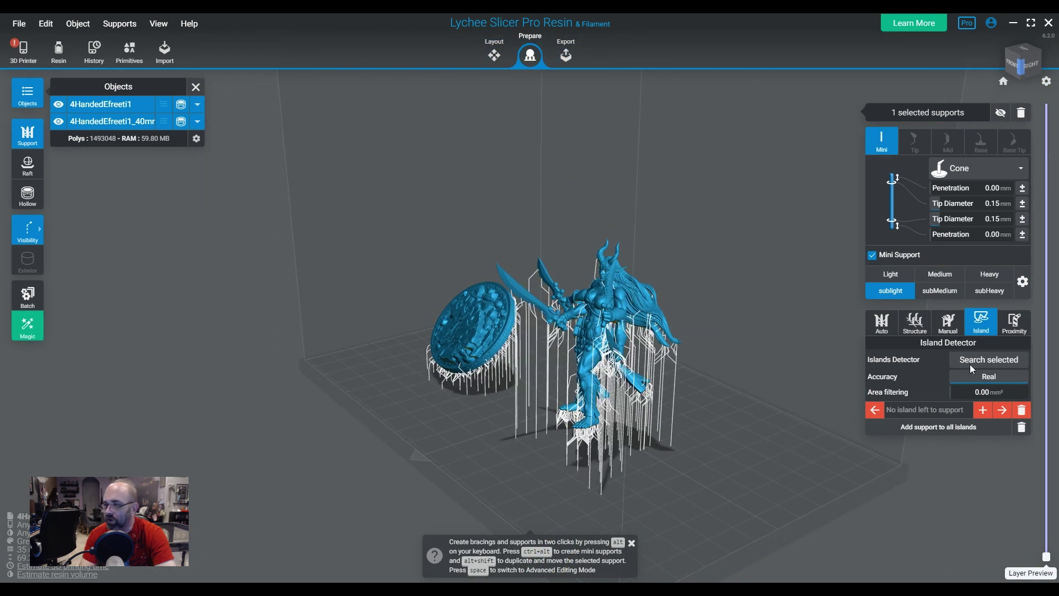
- Switch back to the 50um Craftsman Grey profile and check the selected objects for islands and support proximity
click(23, 50)
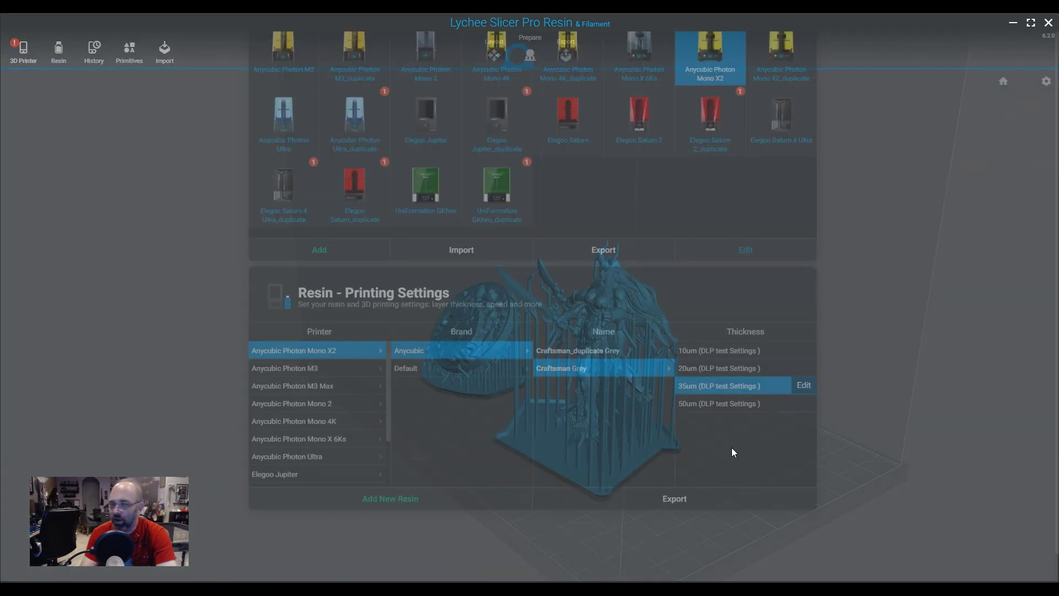
click(707, 498)
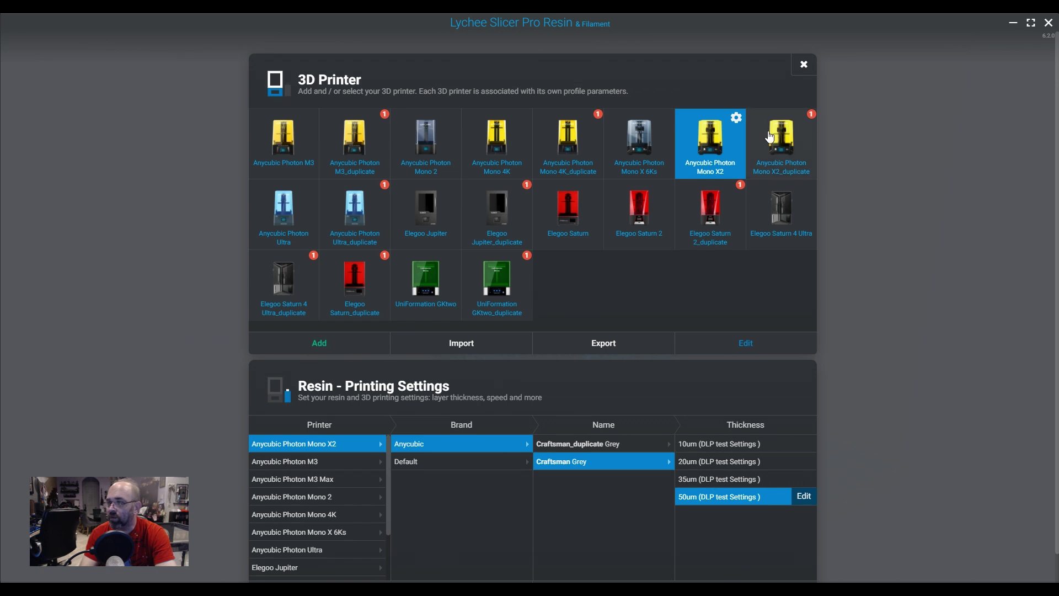
click(802, 71)
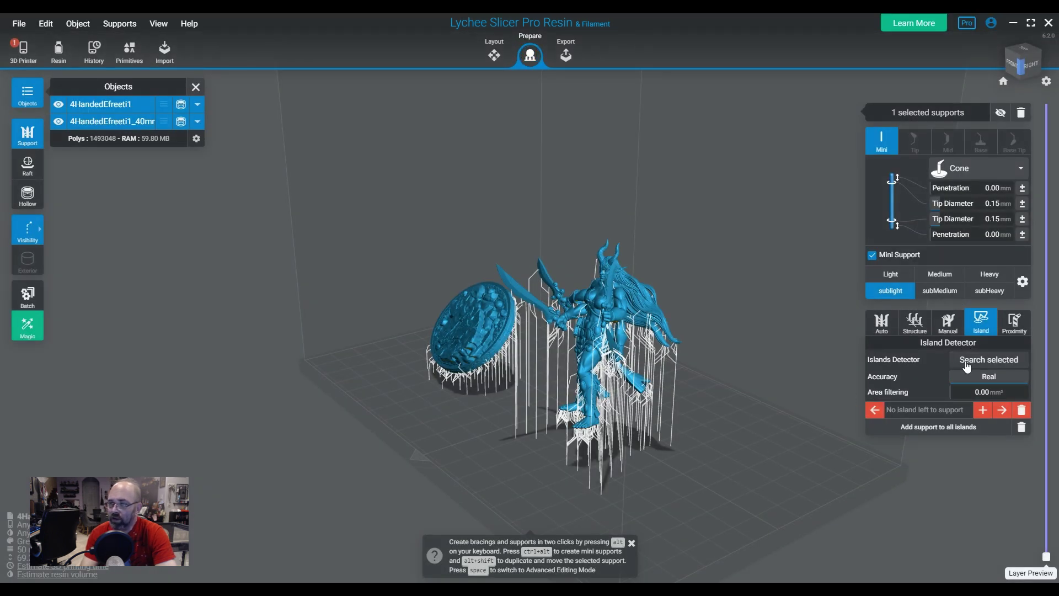
click(967, 364)
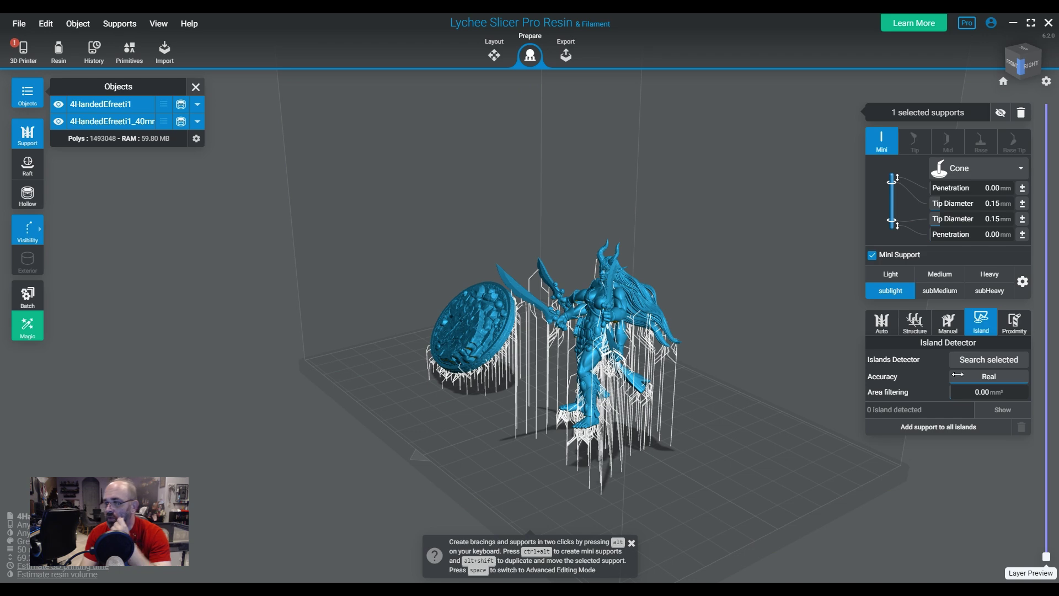
click(1016, 336)
click(905, 380)
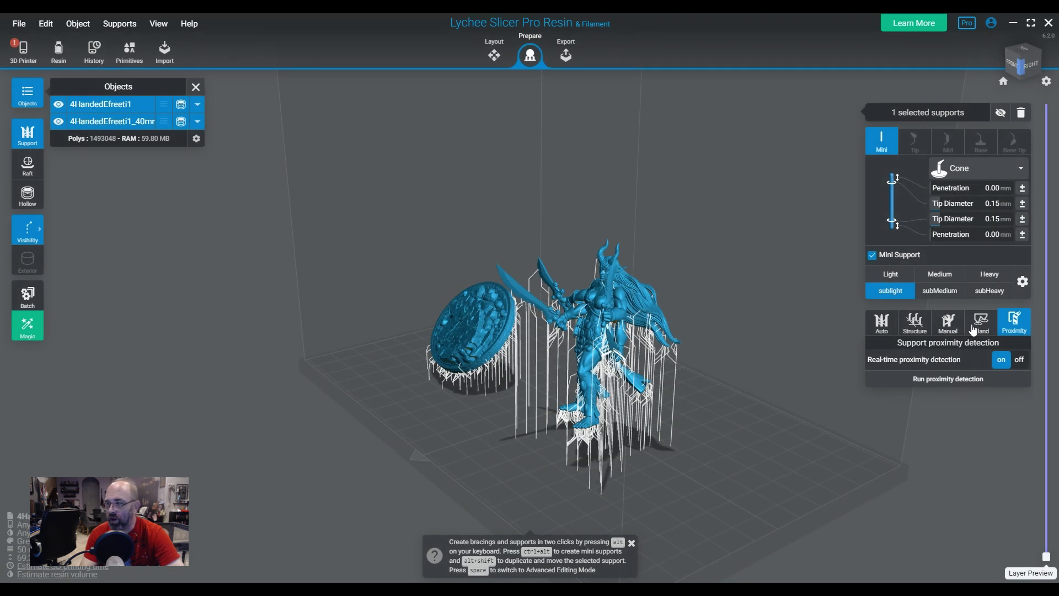
- Open the support structure options and cut the layer preview down to the first few layers of the 40 mm base's lowest edge
click(914, 323)
right_drag(696, 436, 779, 444)
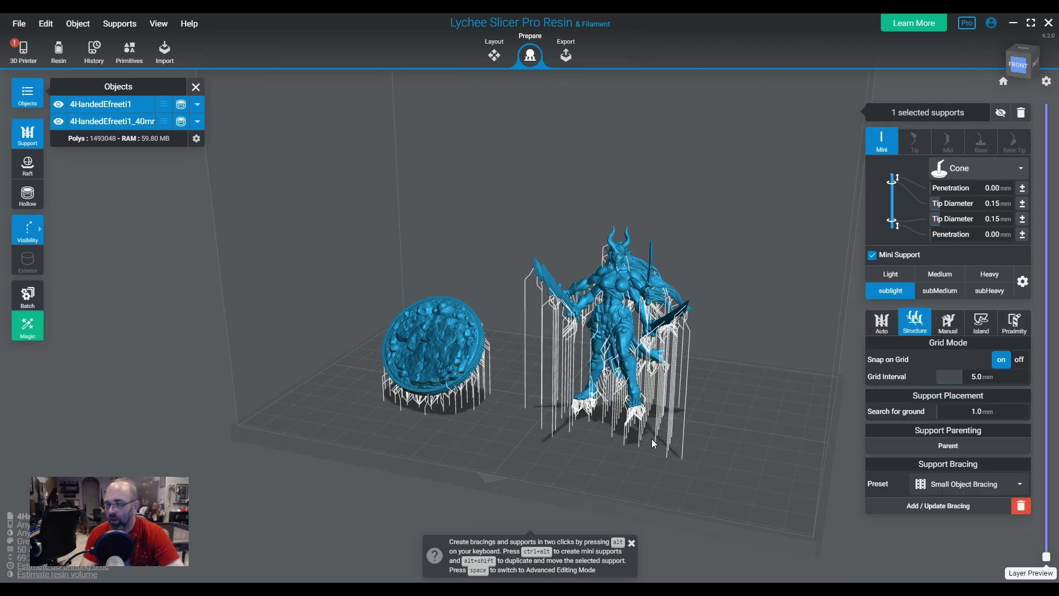
scroll(500, 424, up, 5)
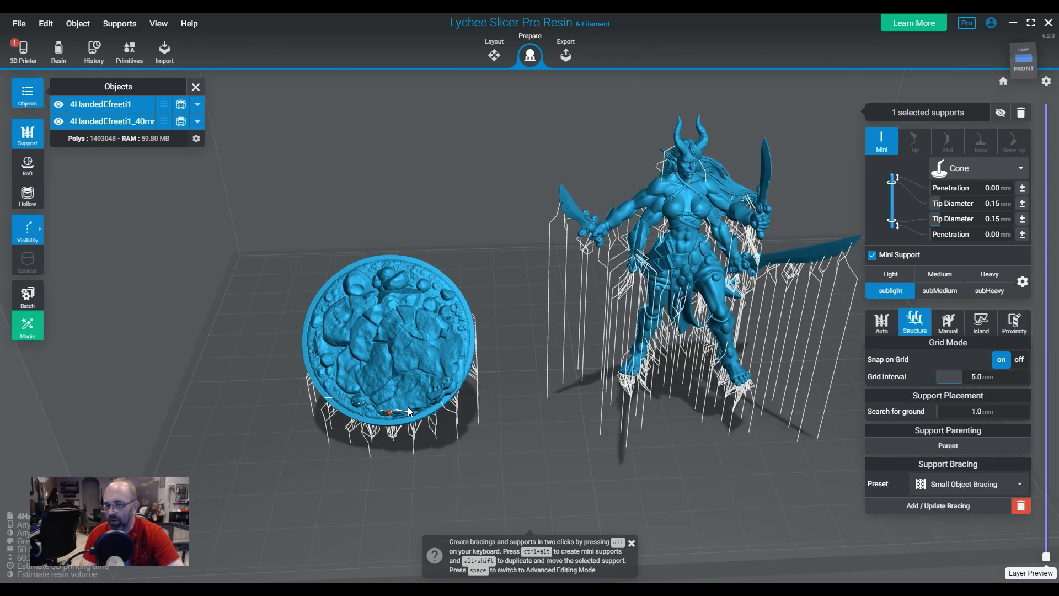
middle_drag(410, 411, 551, 408)
scroll(551, 408, up, 3)
right_drag(552, 386, 557, 415)
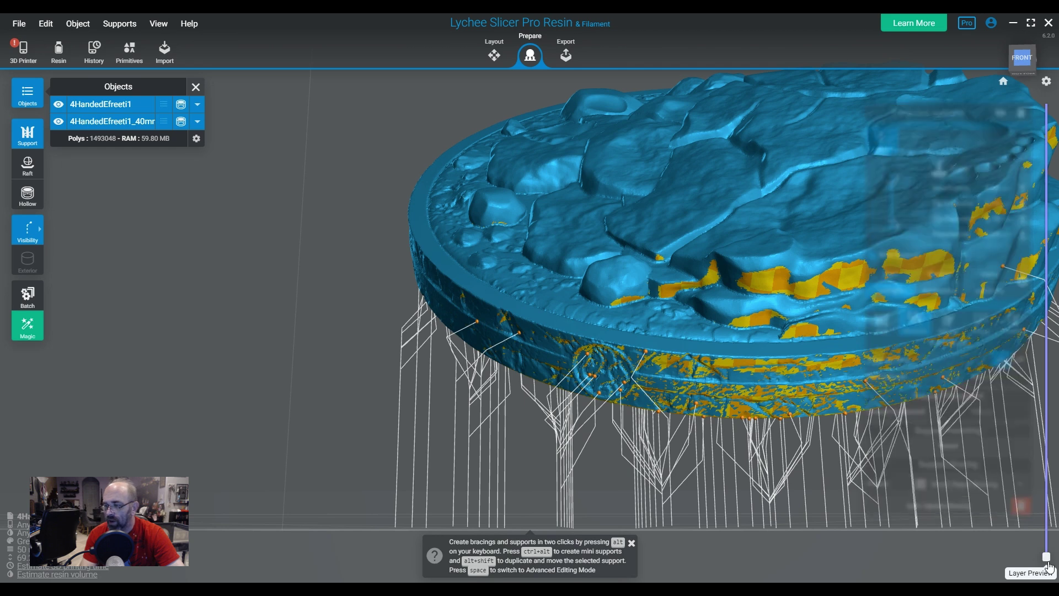
drag(1047, 556, 1055, 525)
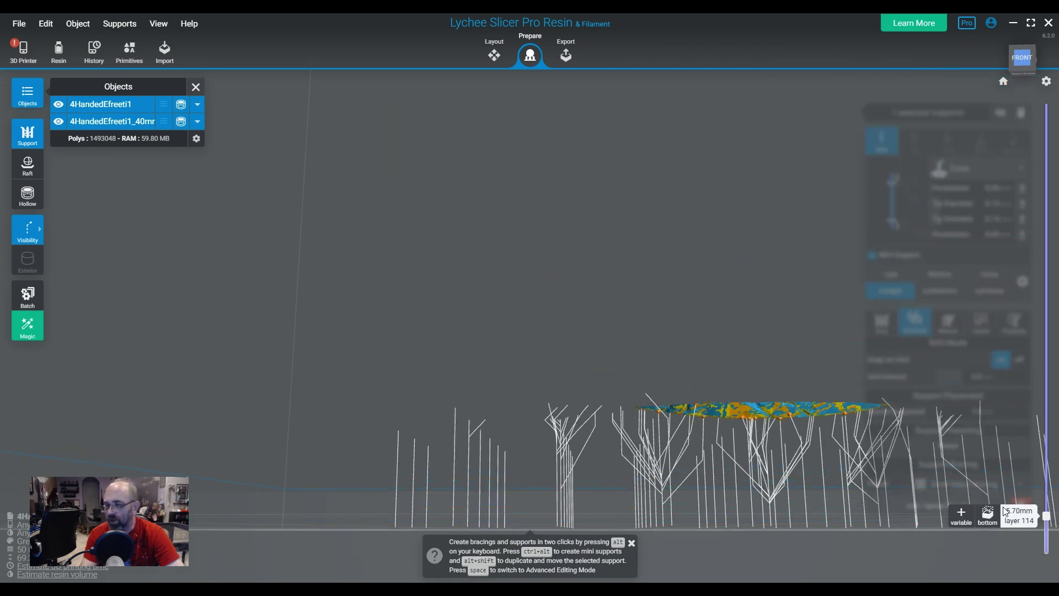
right_drag(937, 496, 507, 394)
scroll(505, 390, up, 5)
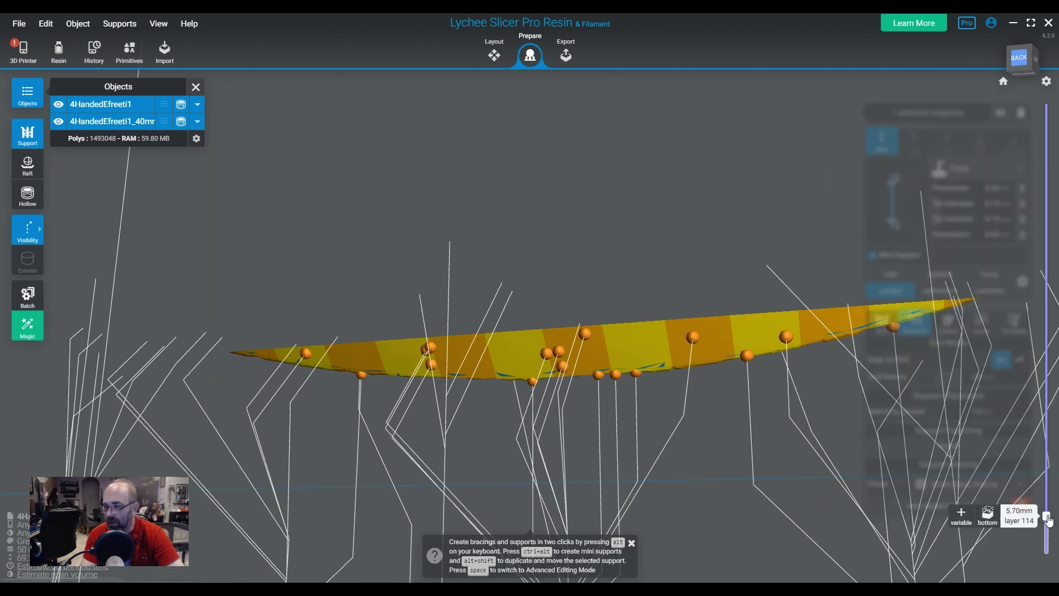
drag(1046, 516, 1047, 520)
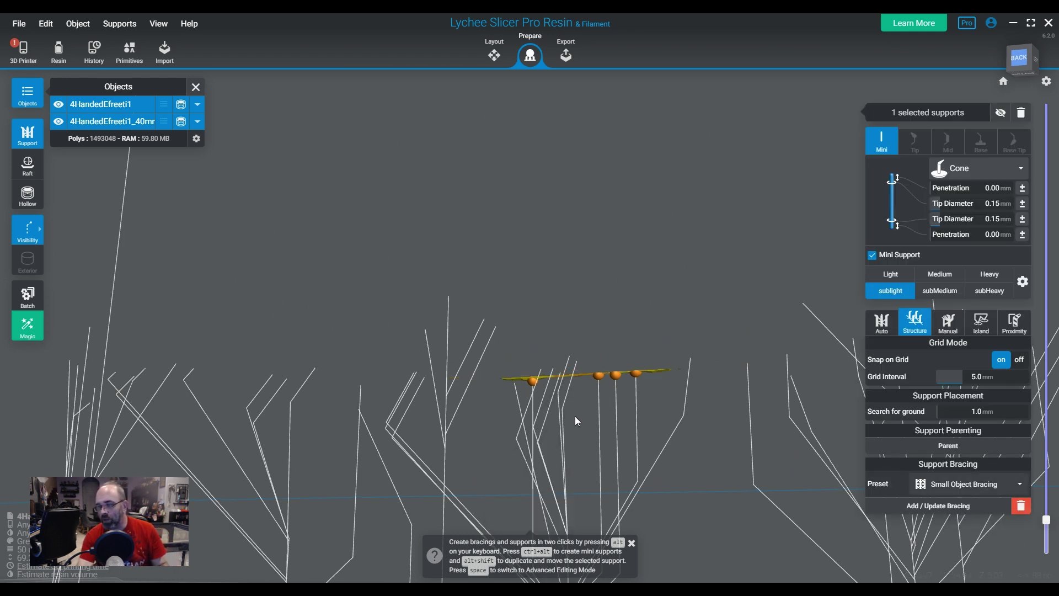
- Place six sublight supports with a 0.15 mm tip along the base's lowest rim edge, around layer 103
click(567, 376)
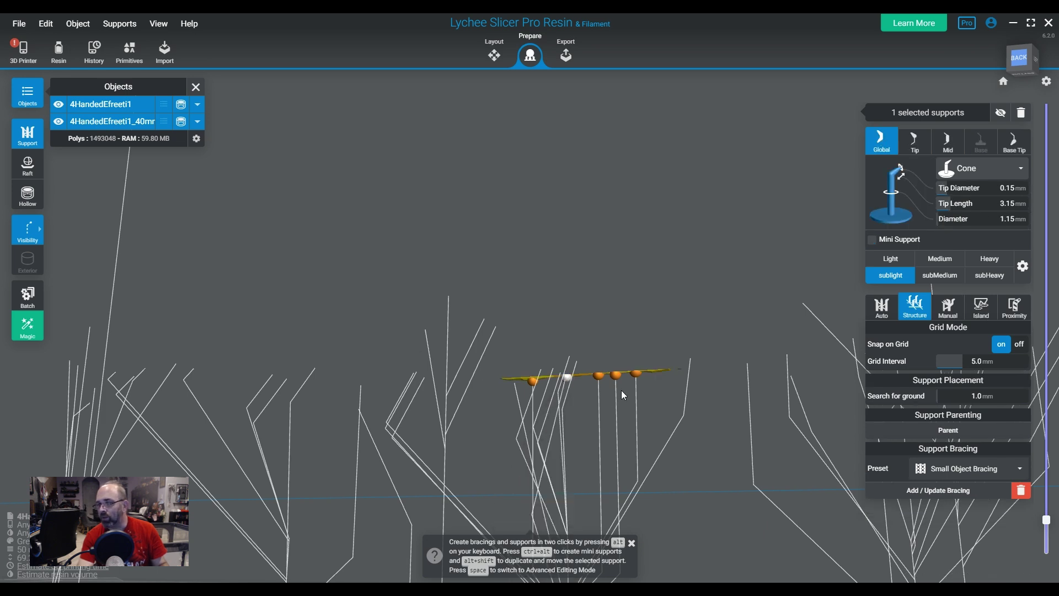
click(656, 369)
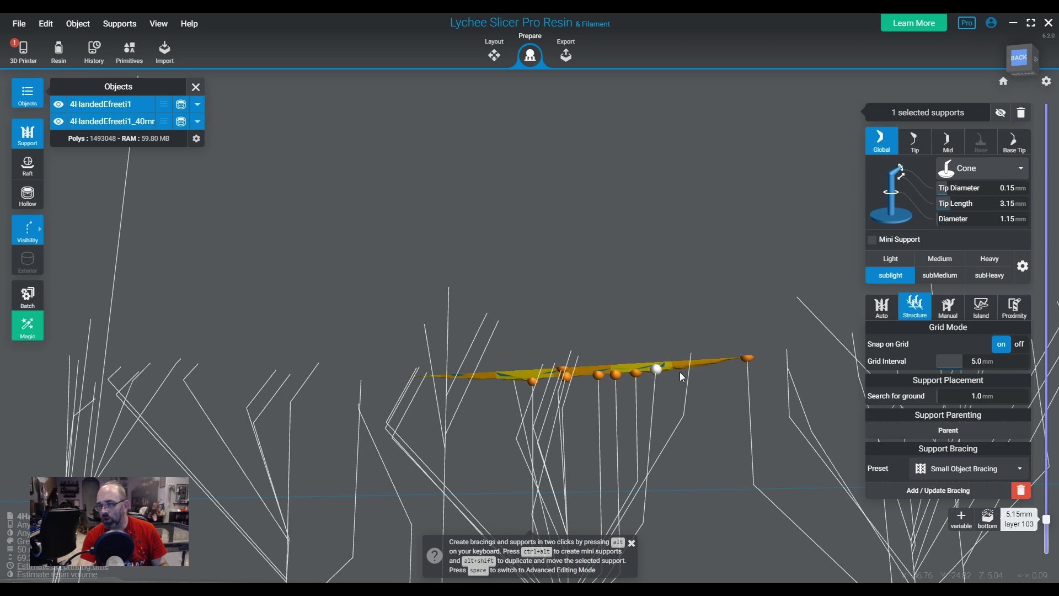
click(687, 366)
click(500, 379)
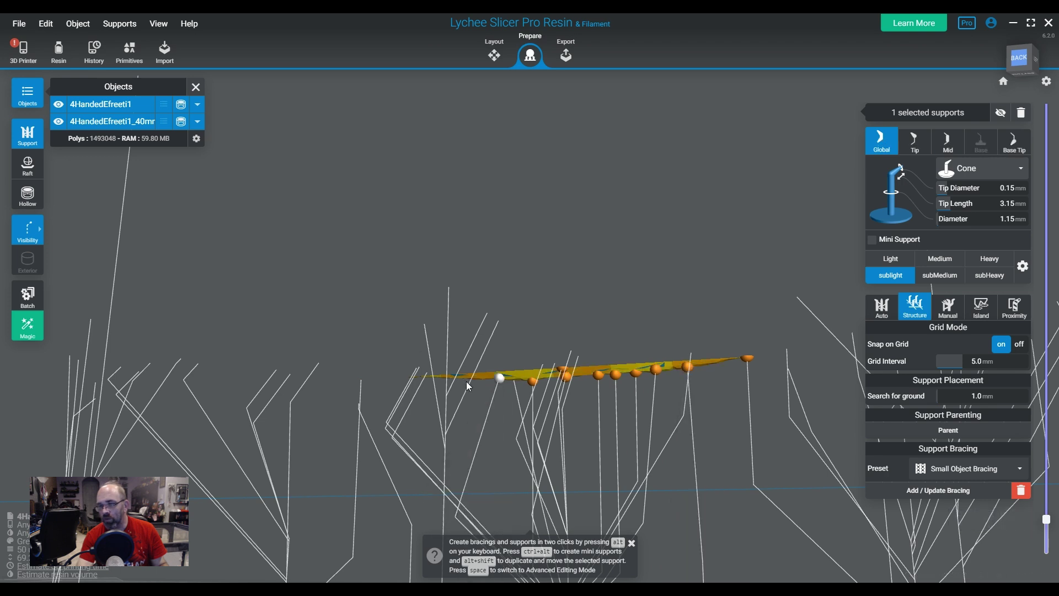
click(465, 379)
click(708, 365)
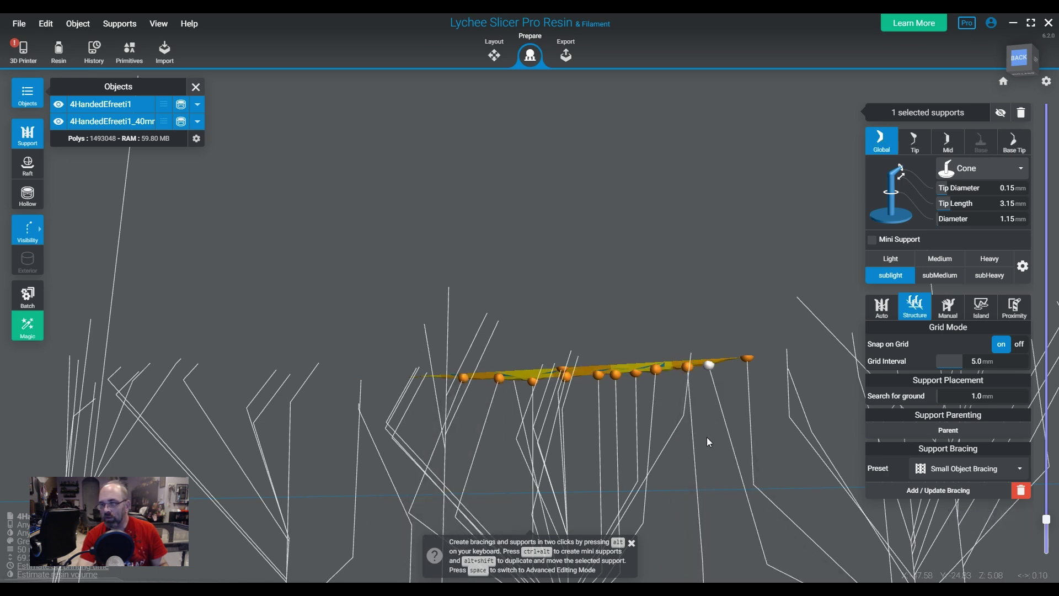
- Raise the layer preview to layer 110 and add three sublight supports along one end of the exposed rim edge
key(Up)
key(Up)
key(Up)
key(Up)
key(Up)
key(Up)
key(Up)
click(419, 377)
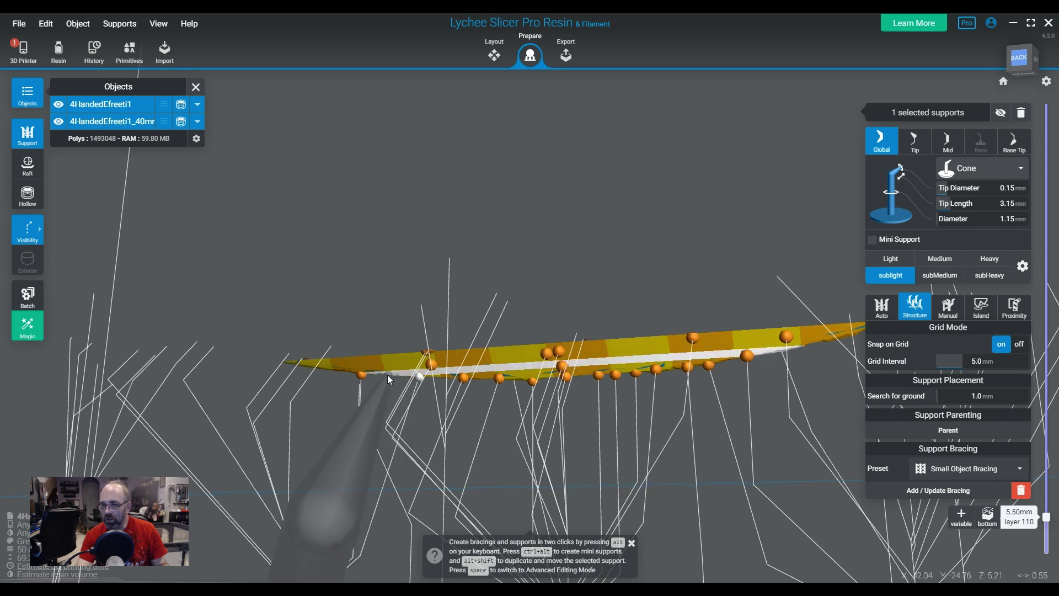
click(386, 375)
click(340, 369)
- Raise the layer preview a few layers more and fill the gaps at both ends of the rim edge with sublight supports
key(Up)
key(Up)
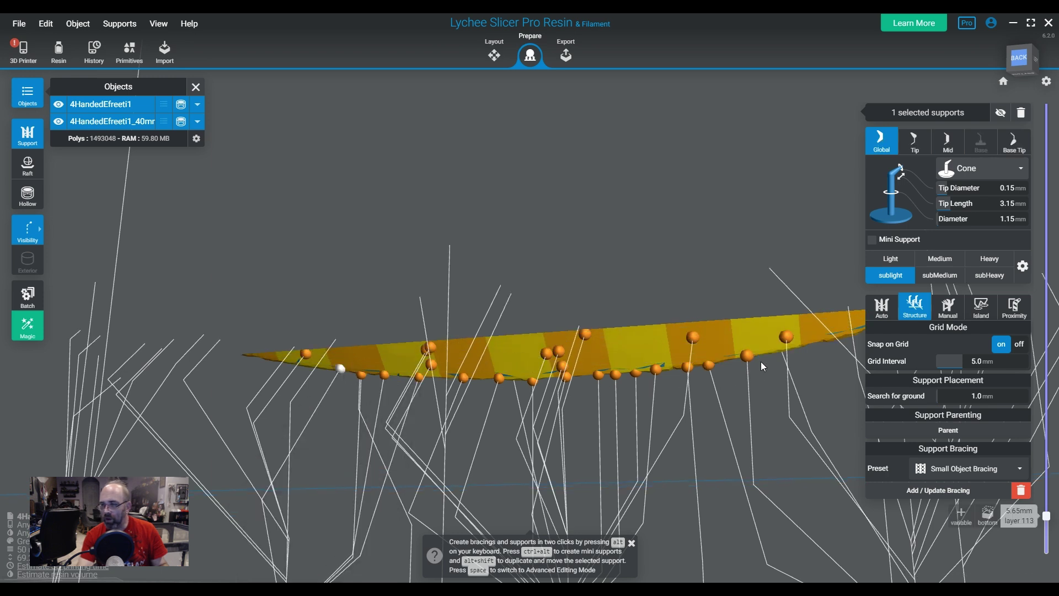
click(773, 349)
click(824, 339)
click(852, 332)
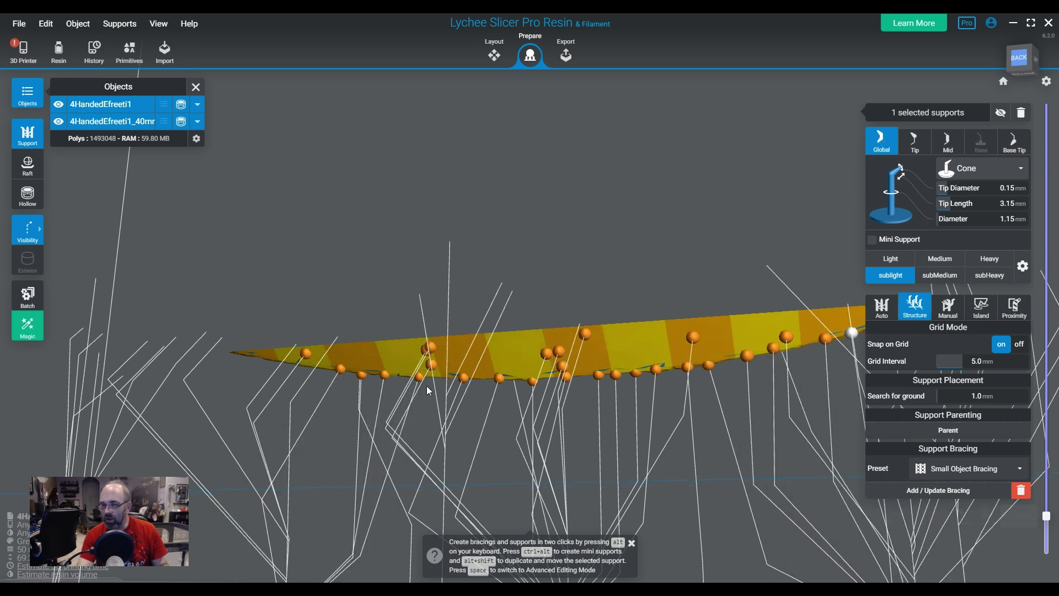
click(308, 366)
- Continue up the base's rim layer by layer, adding sublight supports along both outer ends of the growing edge
key(Up)
key(Up)
key(Up)
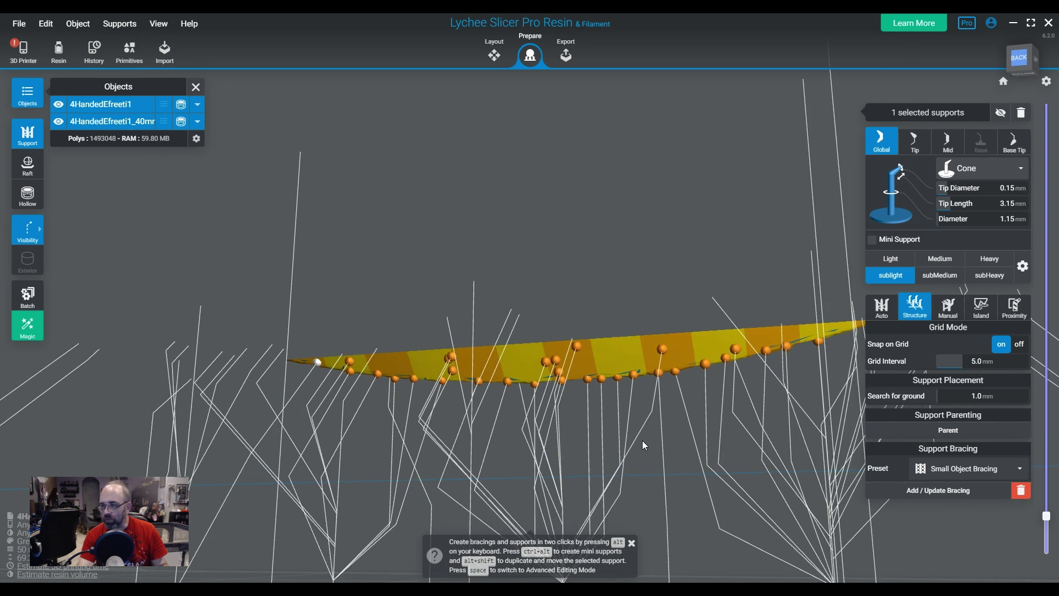
key(Up)
key(Up)
key(Up)
key(Up)
key(Up)
key(Up)
key(Up)
key(Up)
key(Up)
key(Up)
key(Up)
key(Up)
key(Up)
key(Up)
key(Up)
key(Up)
key(Up)
key(Up)
key(Up)
key(Up)
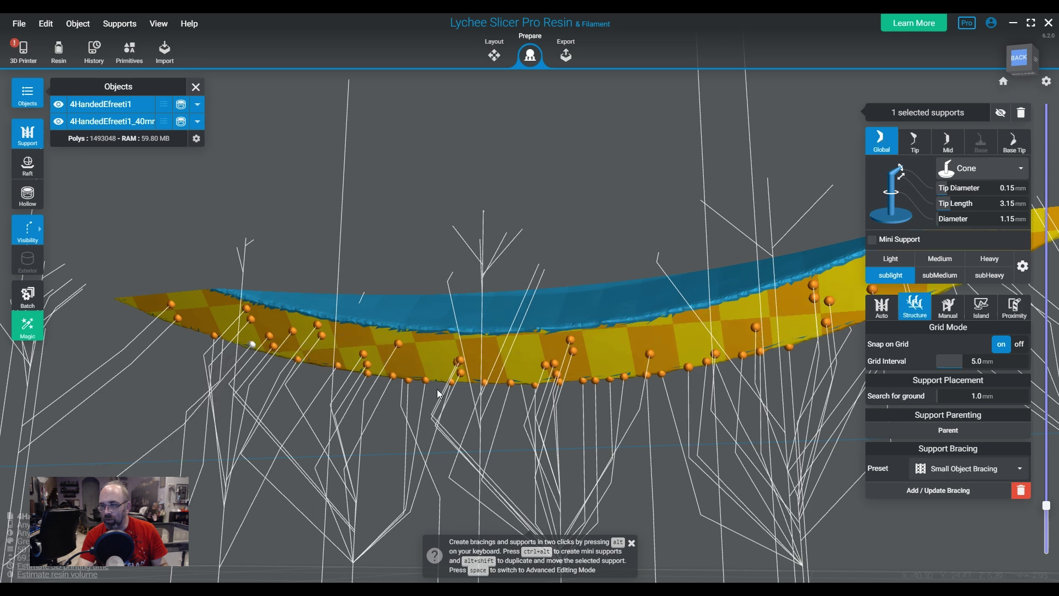
drag(252, 345, 543, 347)
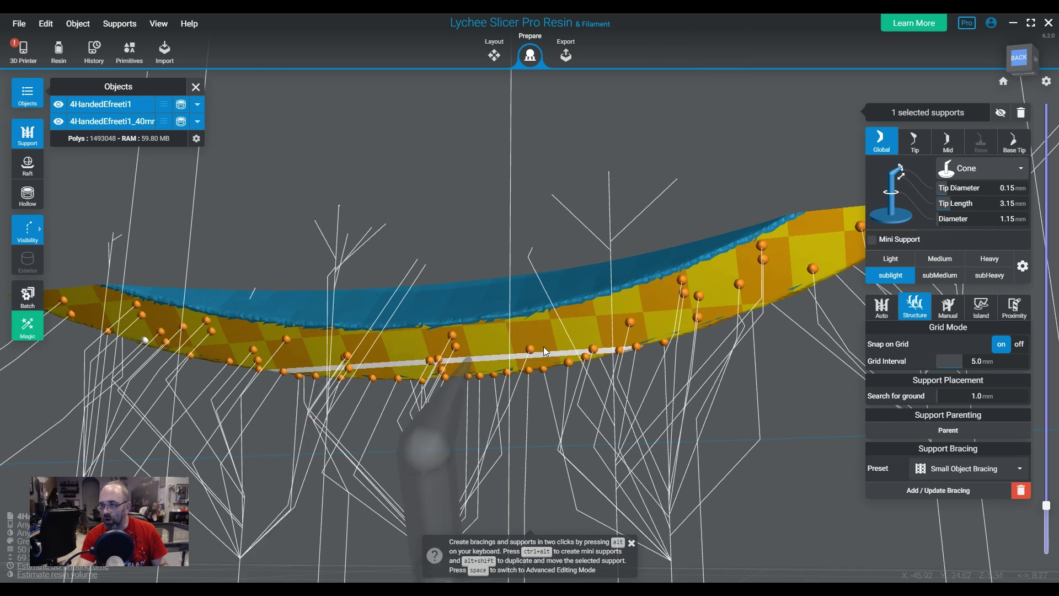
drag(836, 271, 760, 403)
click(779, 295)
click(801, 284)
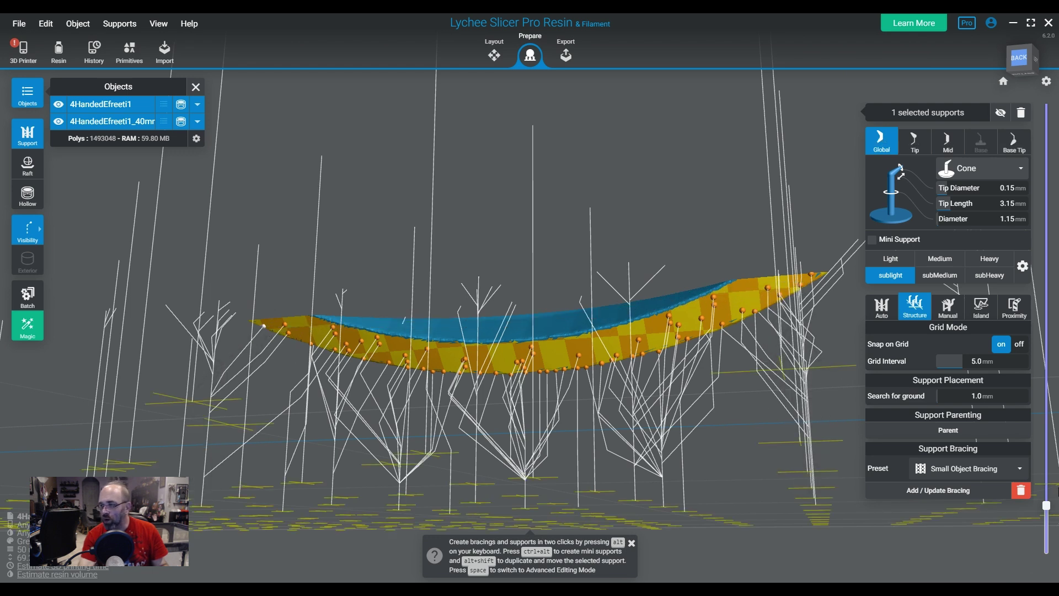
- Raise the layer preview further and support the base's outer edge, using a 0.22 mm tip, 2.00 mm tip length and 1.00 mm diameter for the higher supports
drag(1046, 505, 1046, 472)
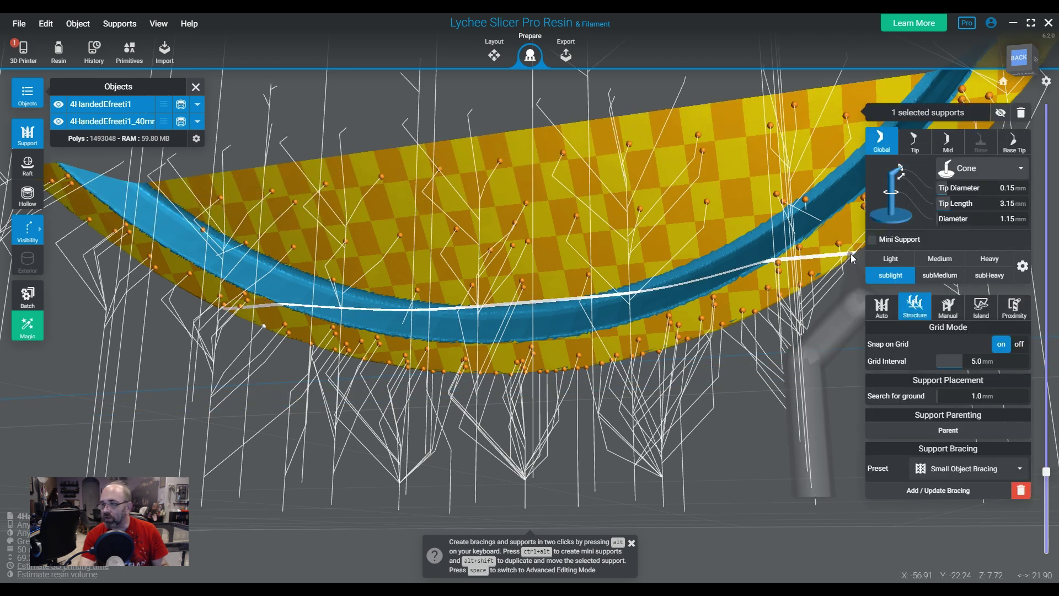
drag(851, 254, 629, 296)
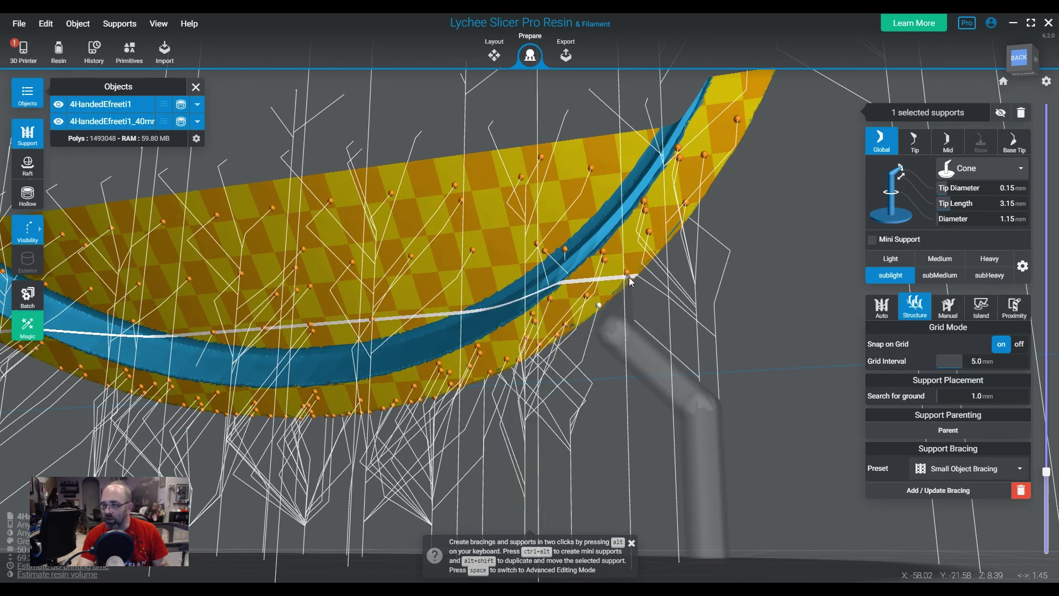
click(627, 274)
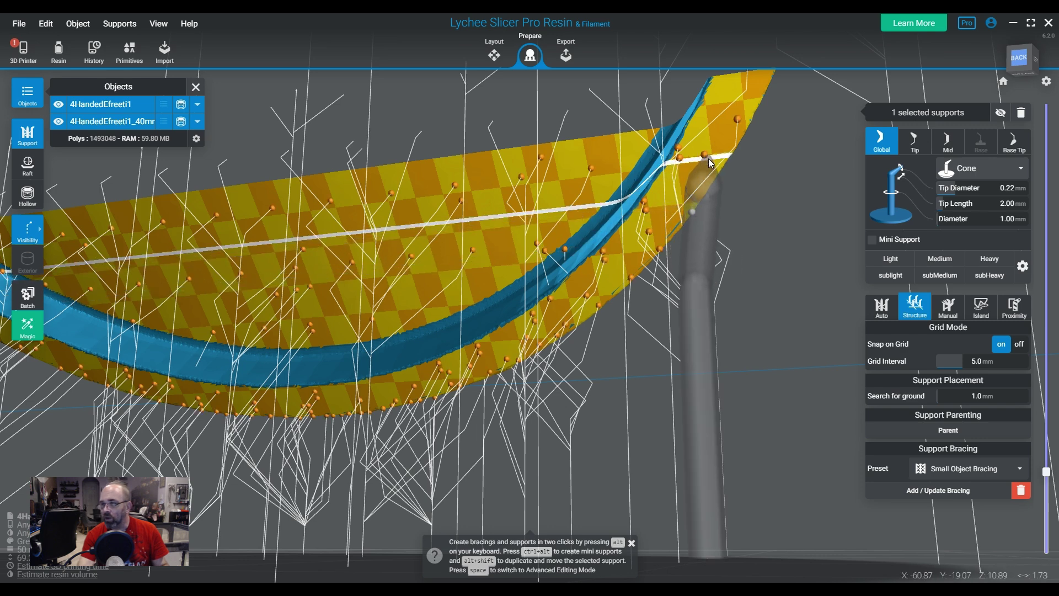
drag(595, 323, 409, 323)
- Raise the layer preview to layer 310 and on to layer 373, checking support coverage under the base and the figure's feet
scroll(665, 340, down, 3)
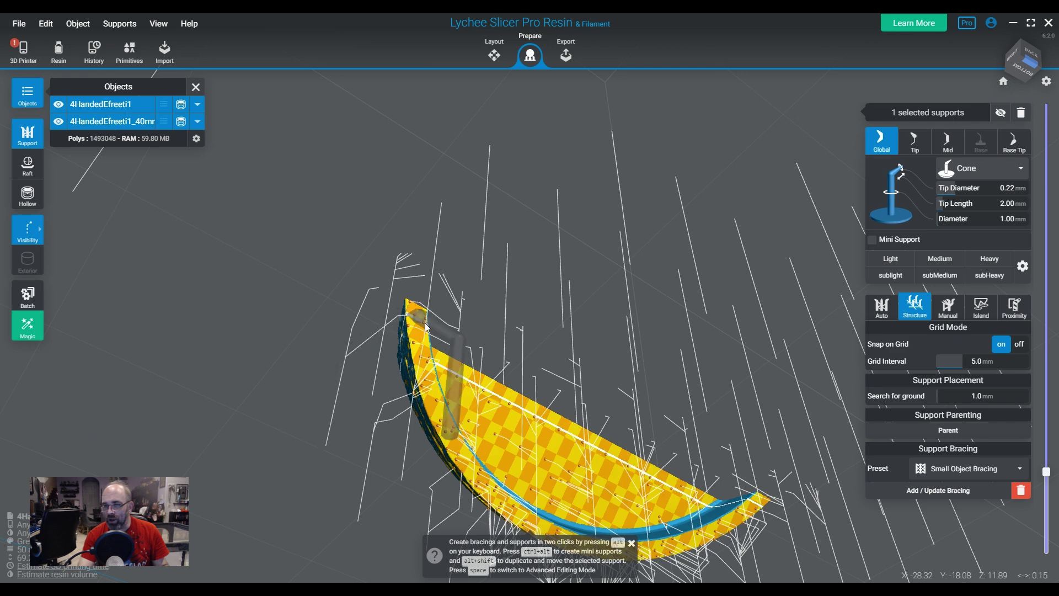
drag(1044, 478, 1044, 456)
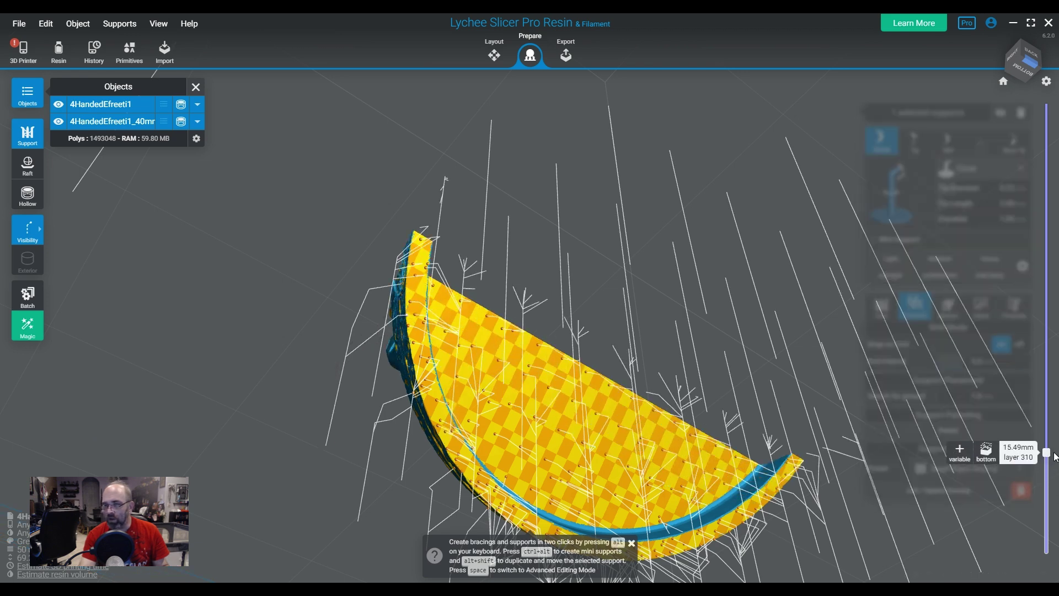
scroll(734, 432, up, 3)
drag(723, 445, 629, 494)
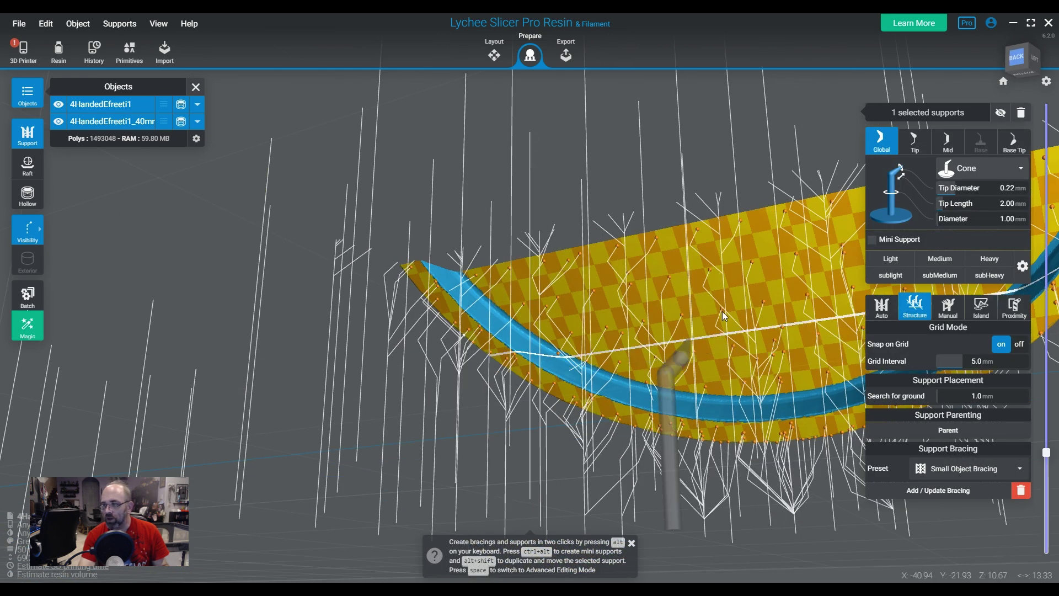
click(1002, 83)
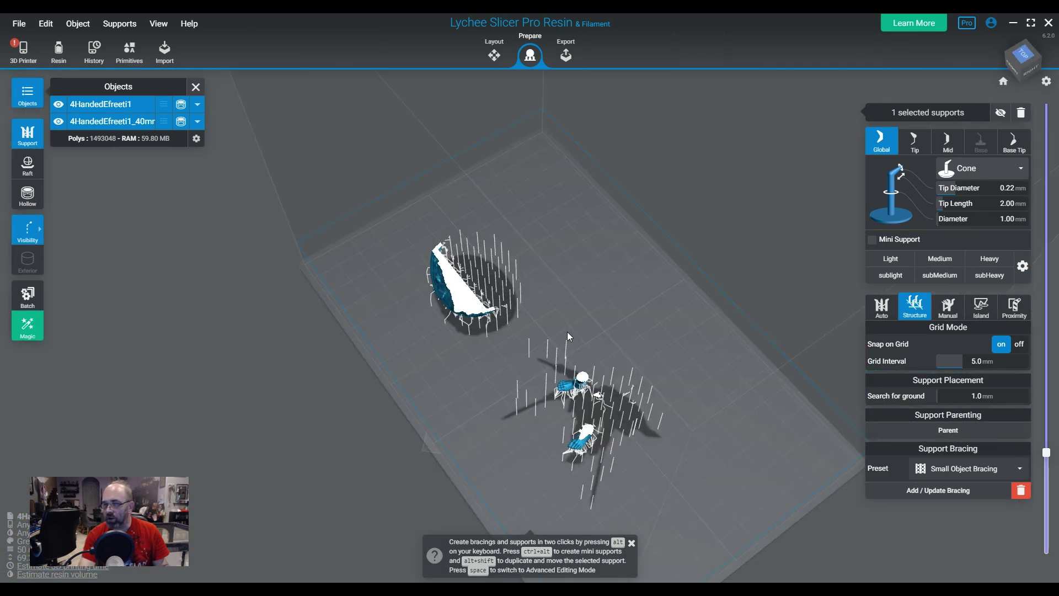
mouse_move(1045, 453)
mouse_down()
mouse_move(1045, 330)
mouse_move(1054, 347)
mouse_move(1046, 426)
mouse_move(1046, 335)
mouse_move(1047, 432)
mouse_up()
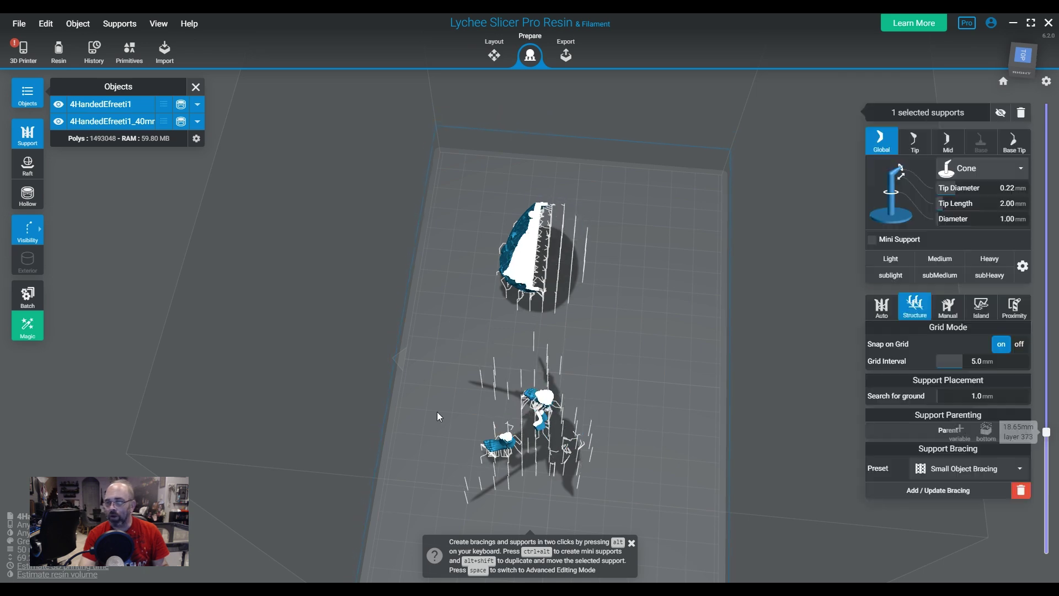
drag(437, 412, 653, 362)
scroll(573, 425, up, 6)
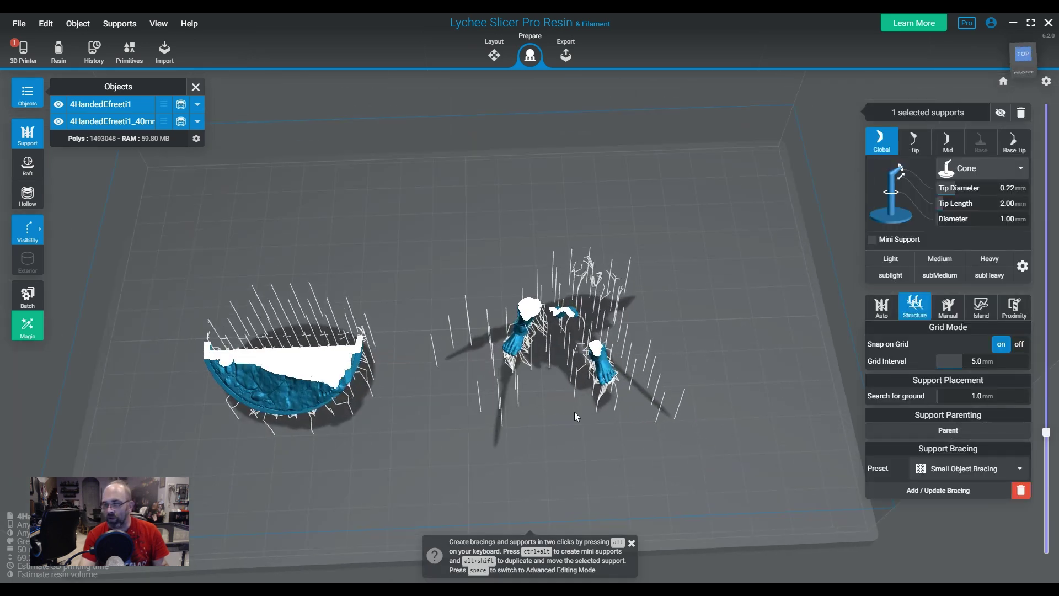
drag(580, 408, 479, 403)
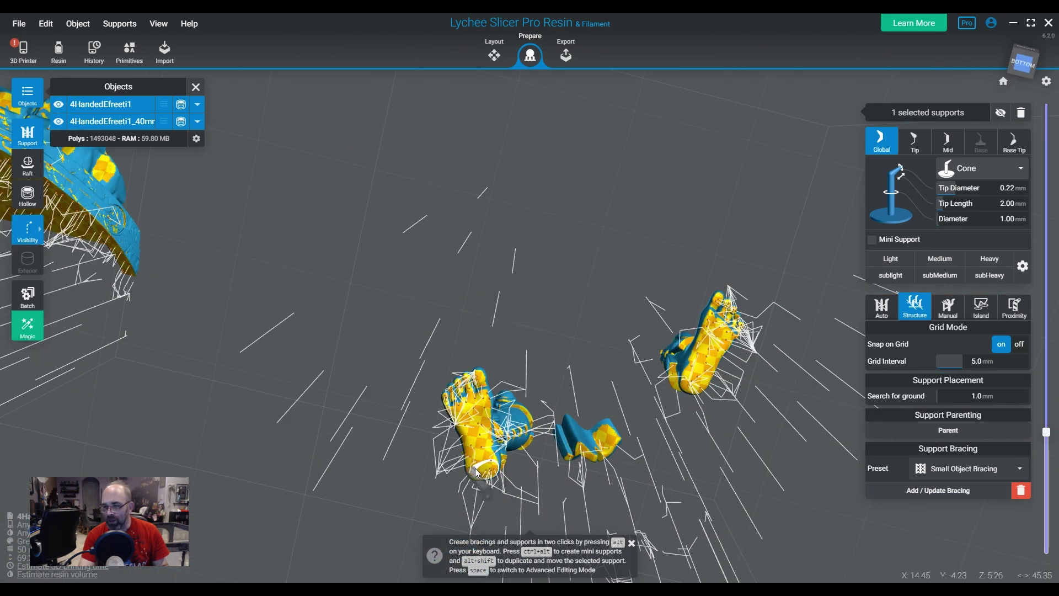
- Switch to the sublight preset and add supports under the laced boot and along the edge of the cloth piece beside it
key(4)
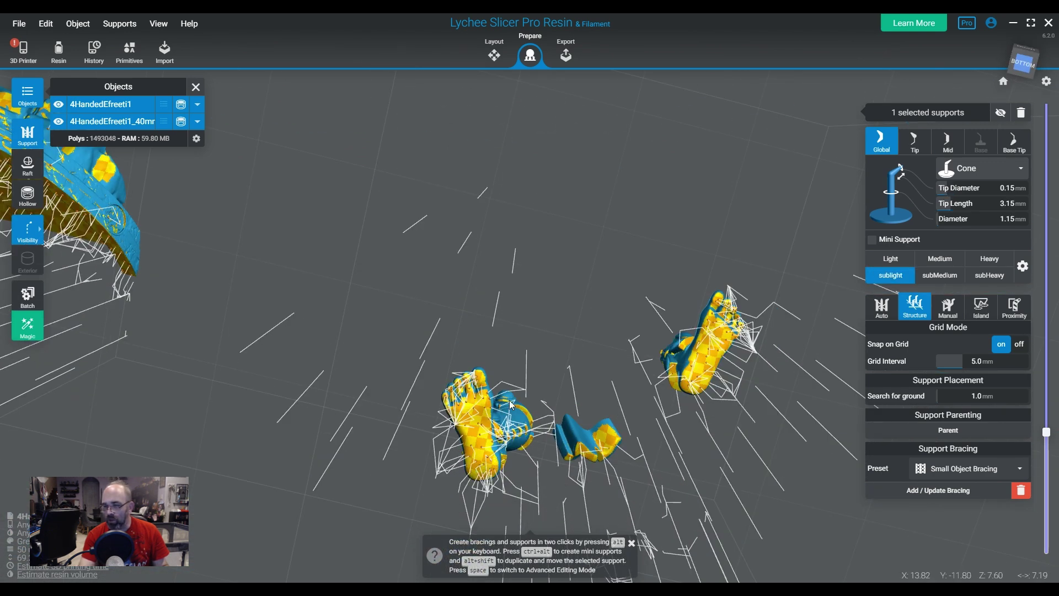
drag(520, 452, 587, 429)
scroll(634, 415, up, 5)
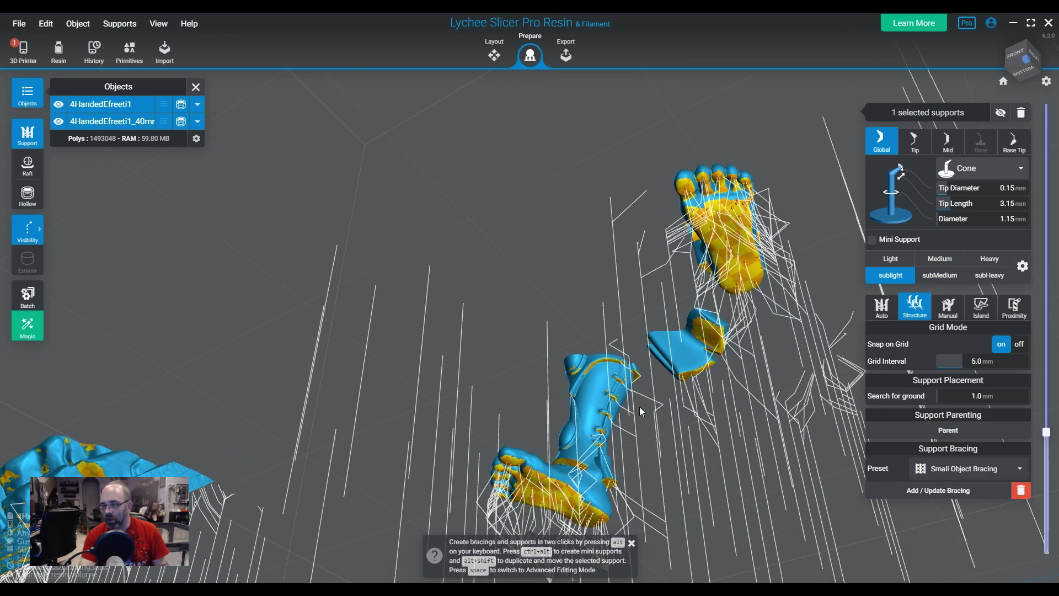
scroll(642, 411, up, 8)
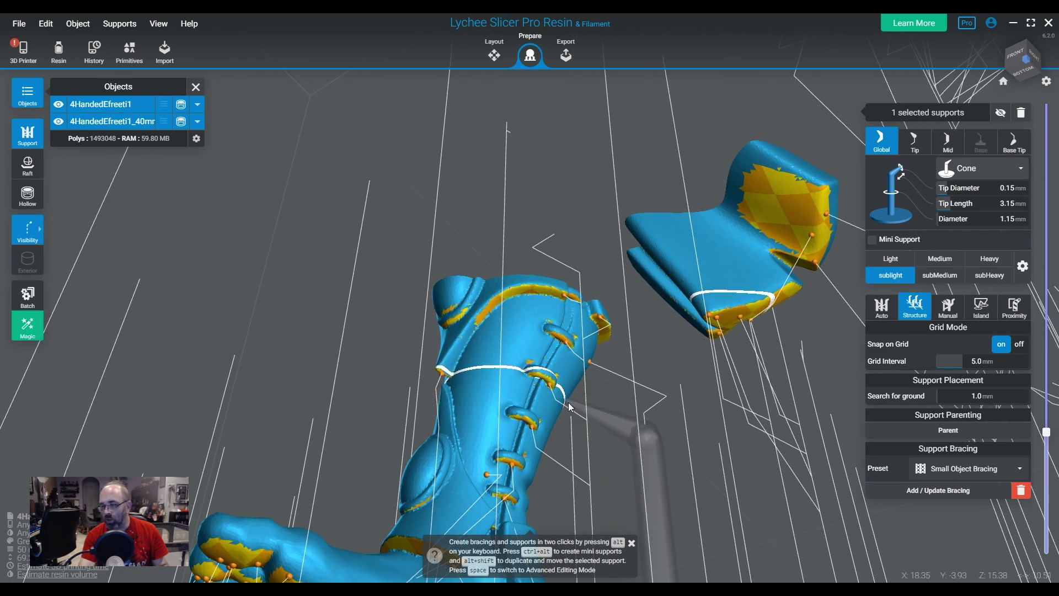
scroll(585, 416, up, 3)
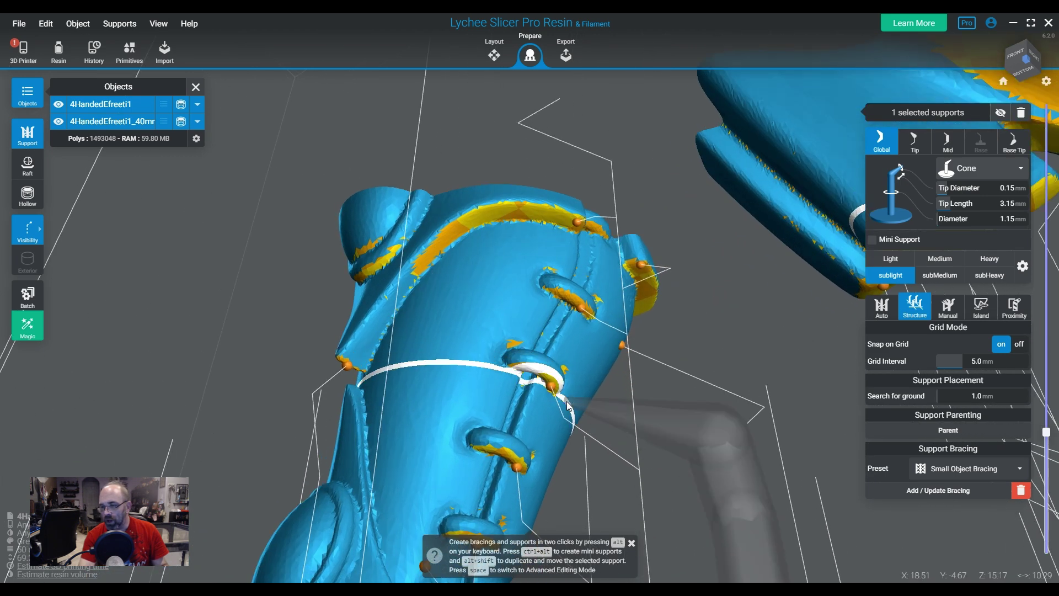
click(541, 374)
right_drag(505, 469, 551, 342)
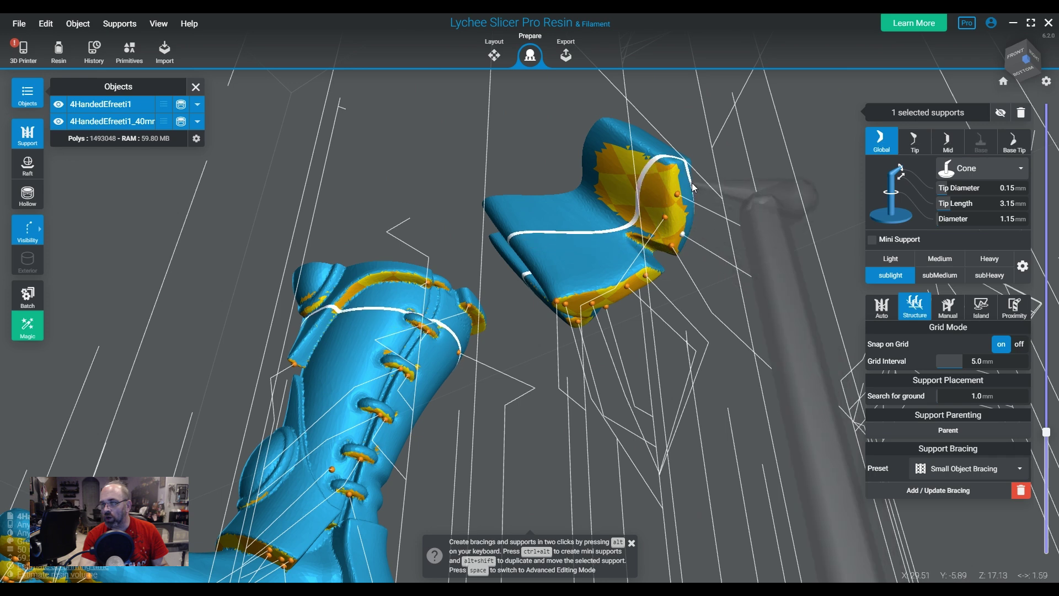
- Restore the layer preview to full height and view the whole figure and base from the front
click(1001, 82)
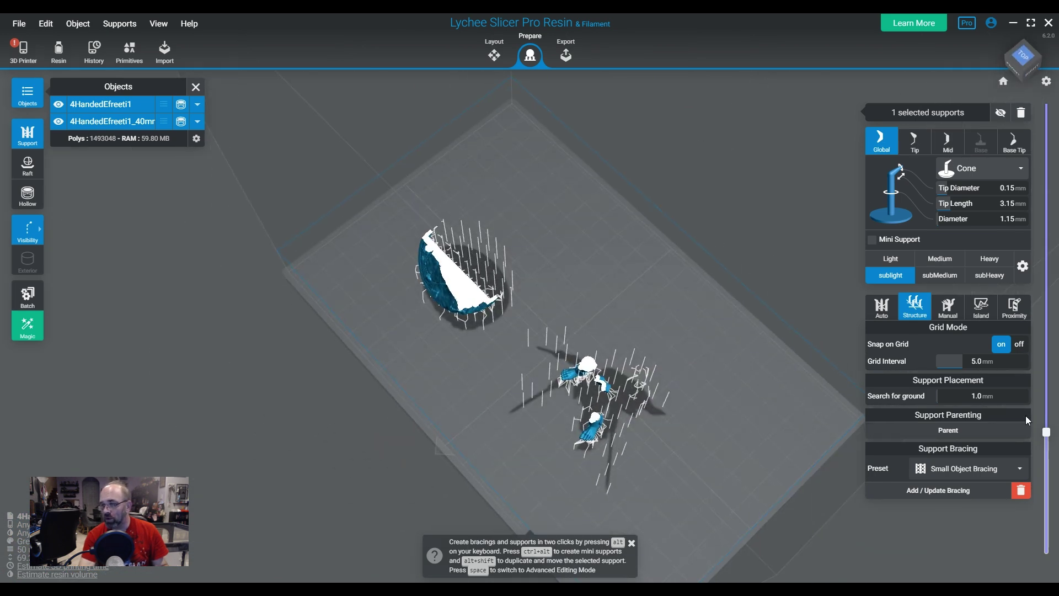
drag(1046, 432, 1047, 94)
click(1003, 81)
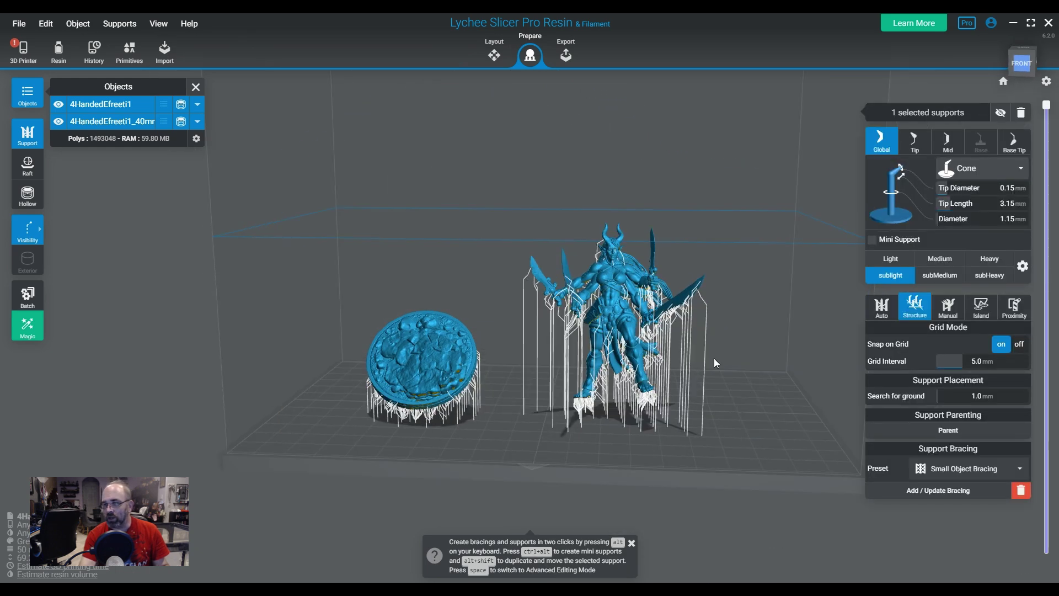
click(593, 315)
drag(790, 422, 867, 320)
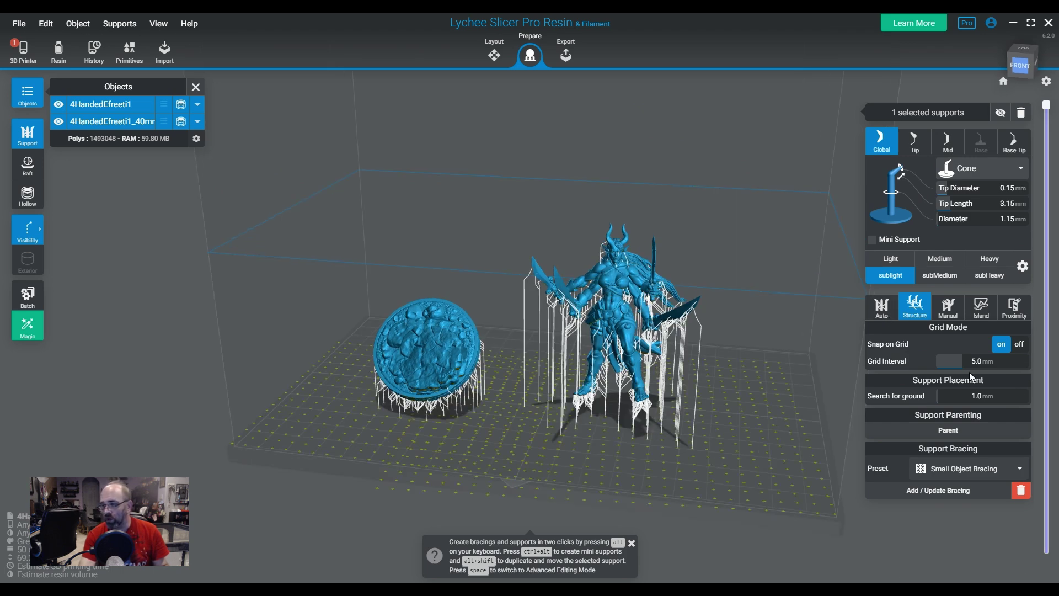
- Set the support bracing preset to Mine for the figure's supports
drag(740, 406, 761, 445)
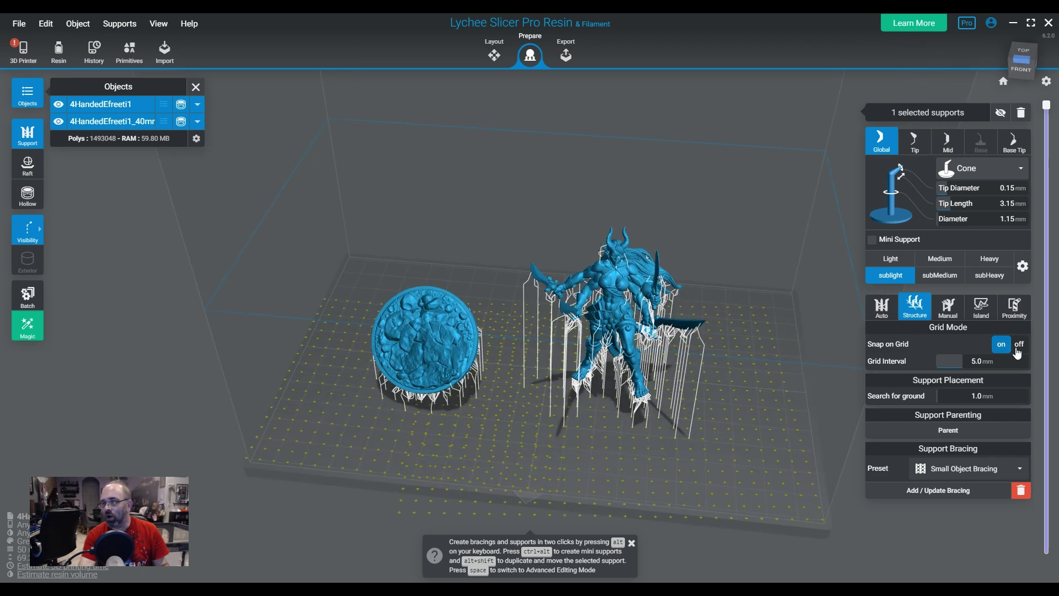
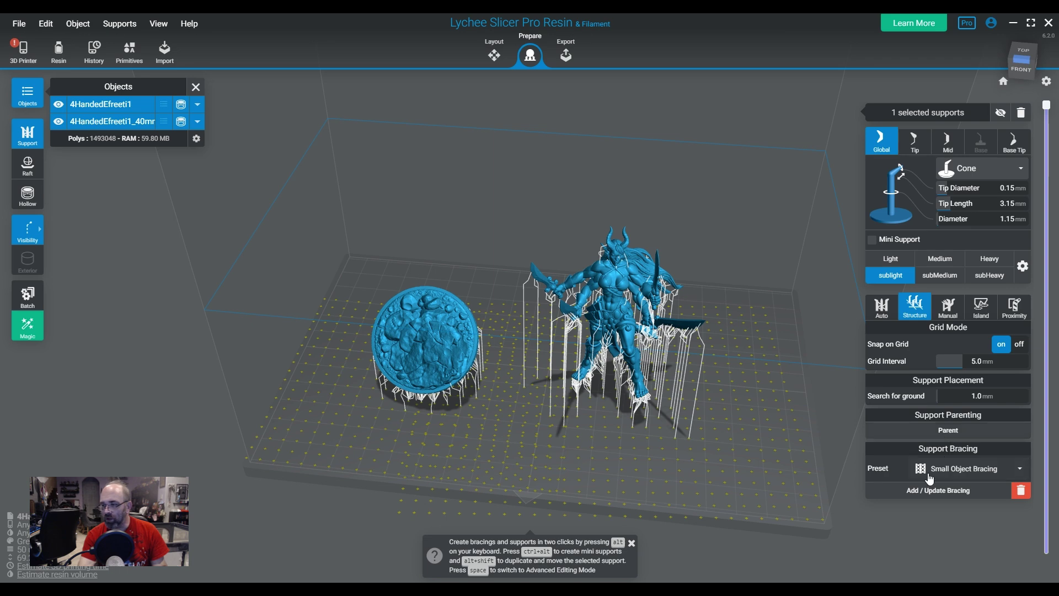
drag(738, 428, 662, 438)
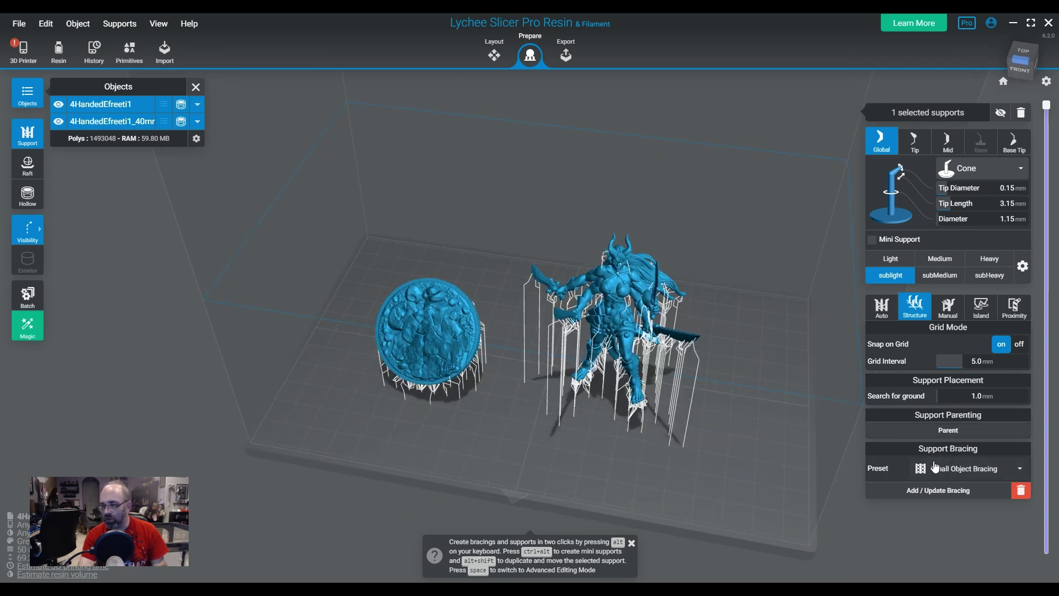
click(954, 469)
scroll(937, 441, down, 3)
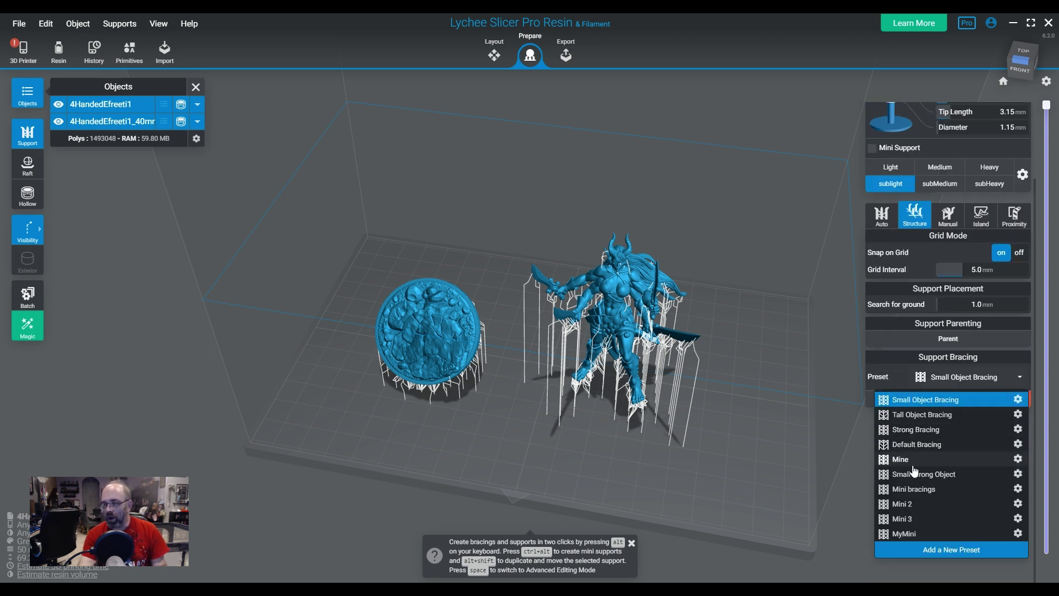
click(907, 462)
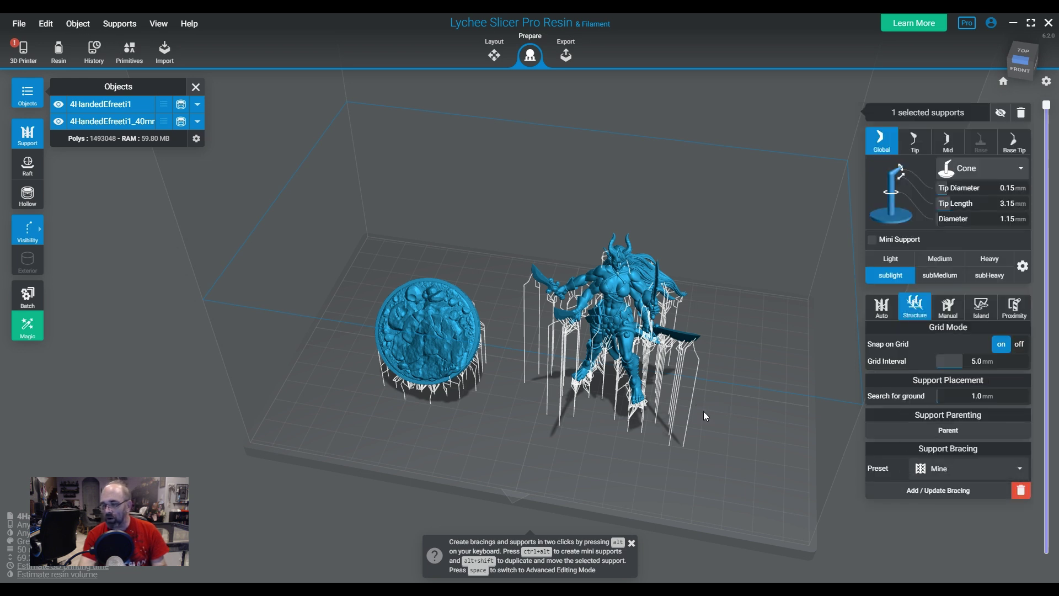
- Display the supports in full instead of as lines, viewing the figure's sword side up close
mouse_move(648, 401)
right_down()
mouse_move(618, 405)
mouse_move(579, 381)
mouse_move(647, 411)
right_up()
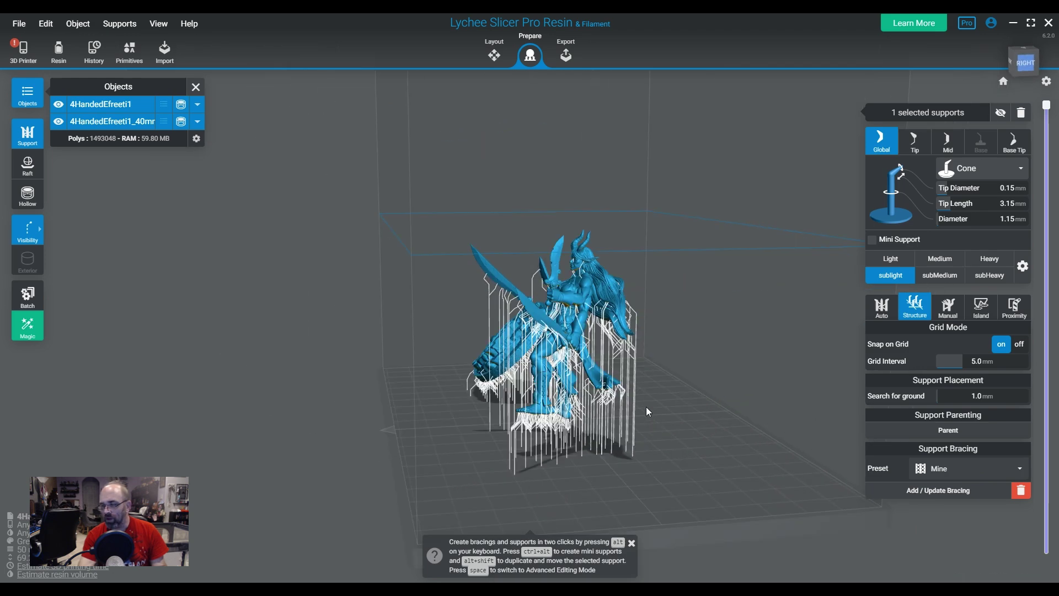
click(66, 356)
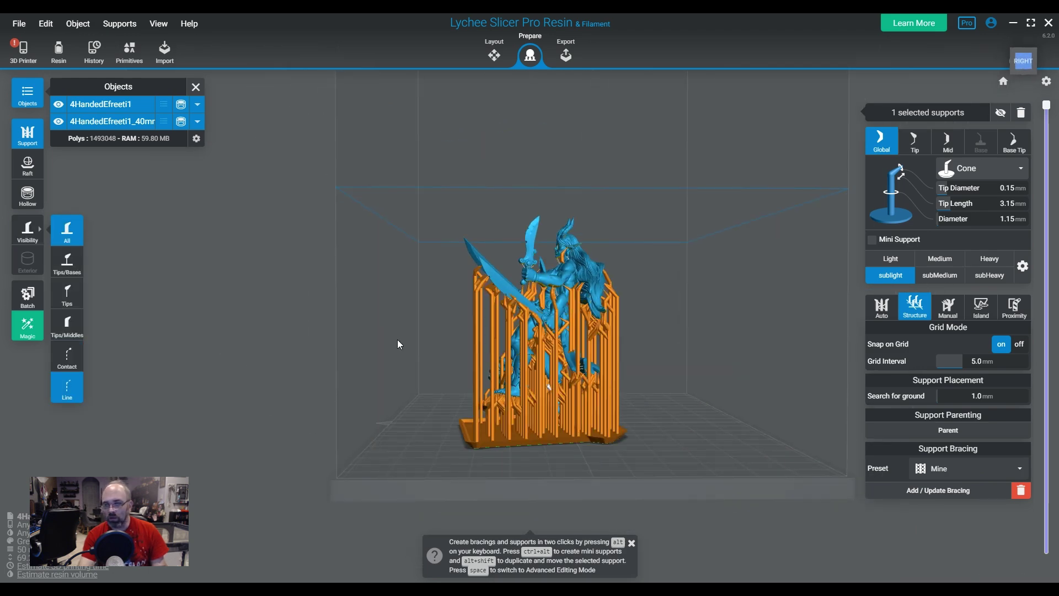
scroll(574, 408, up, 5)
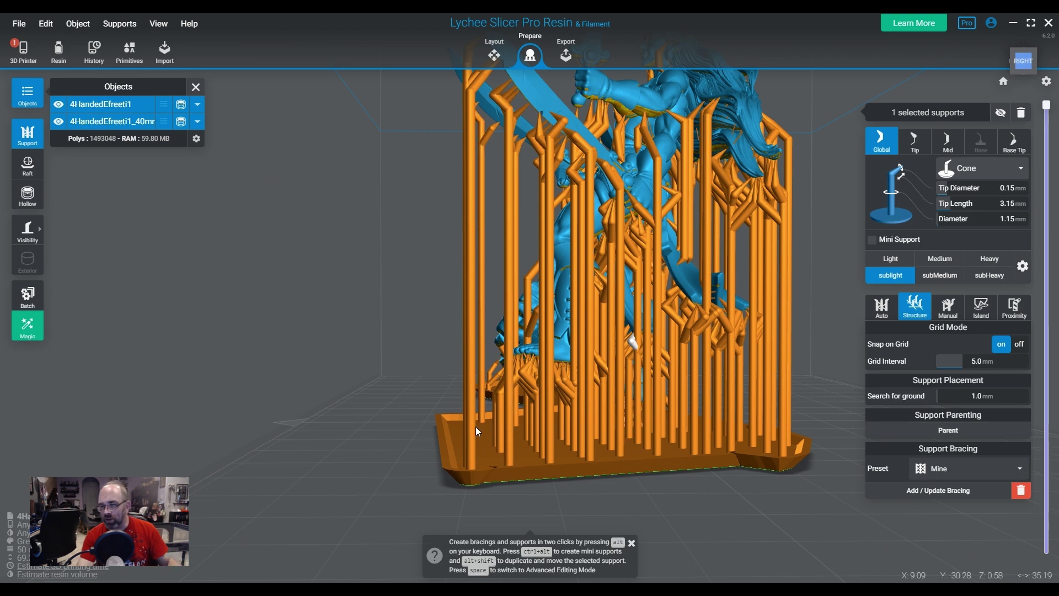
- Select the outermost support under the sword tip and manually zigzag braces to its neighbour along the upper half, using the sublight preset
click(472, 429)
alt+shift+drag(478, 436, 491, 436)
drag(491, 436, 501, 470)
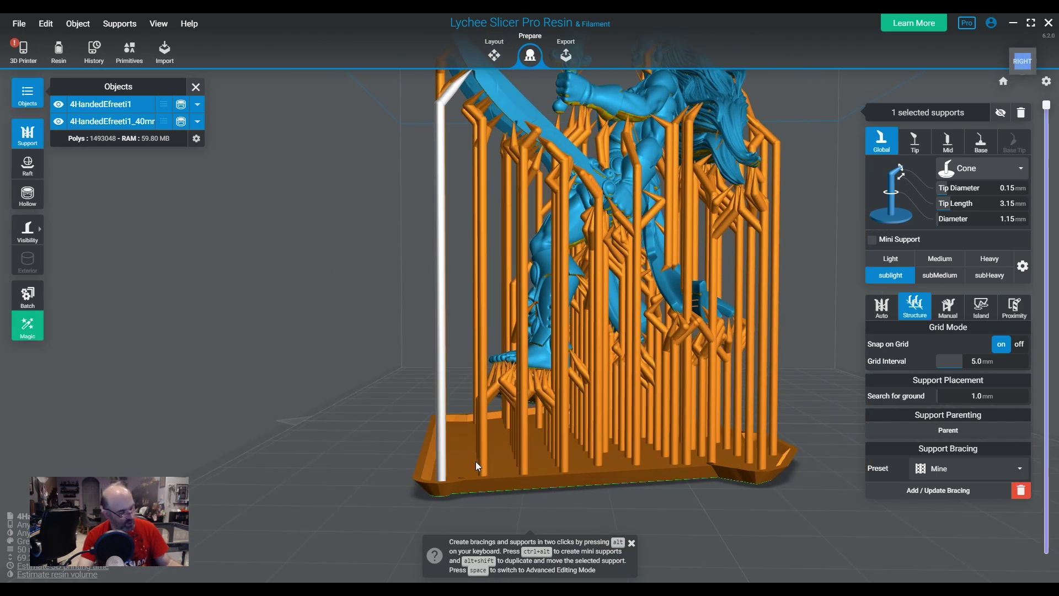
alt+shift+drag(458, 436, 481, 430)
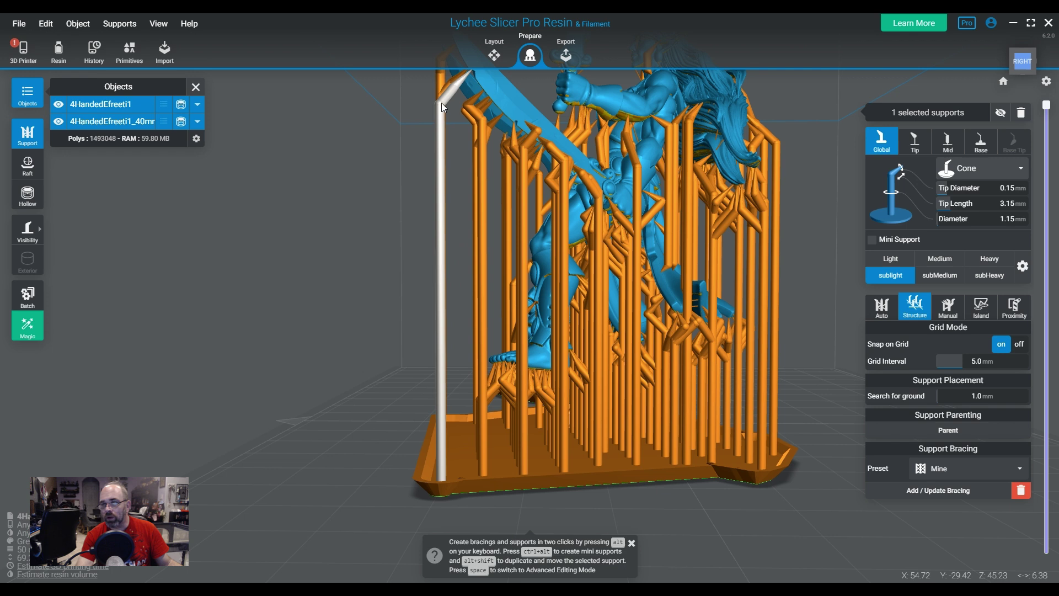
alt+click(483, 157)
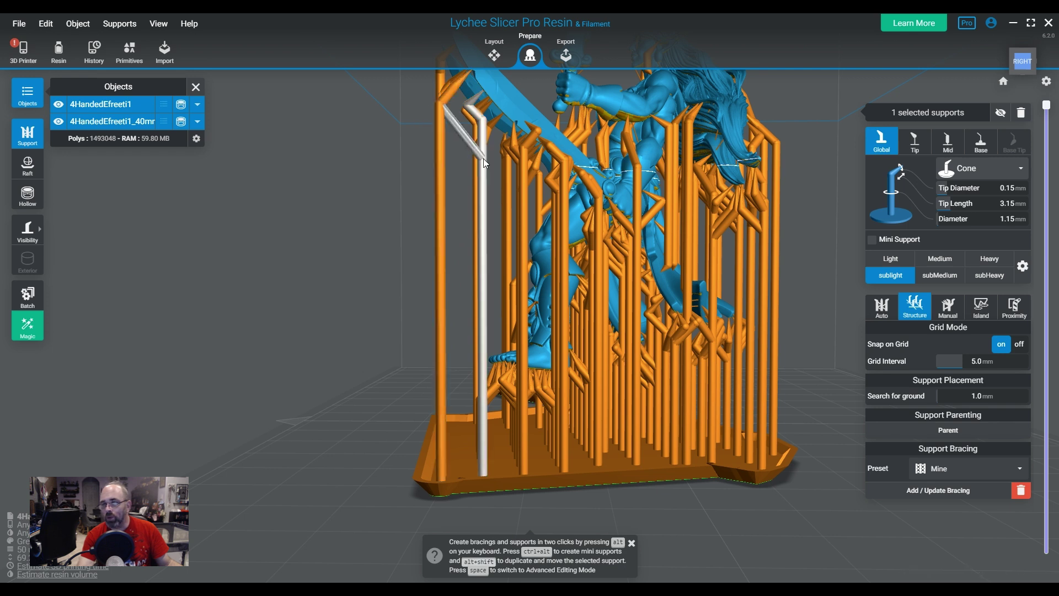
alt+click(445, 191)
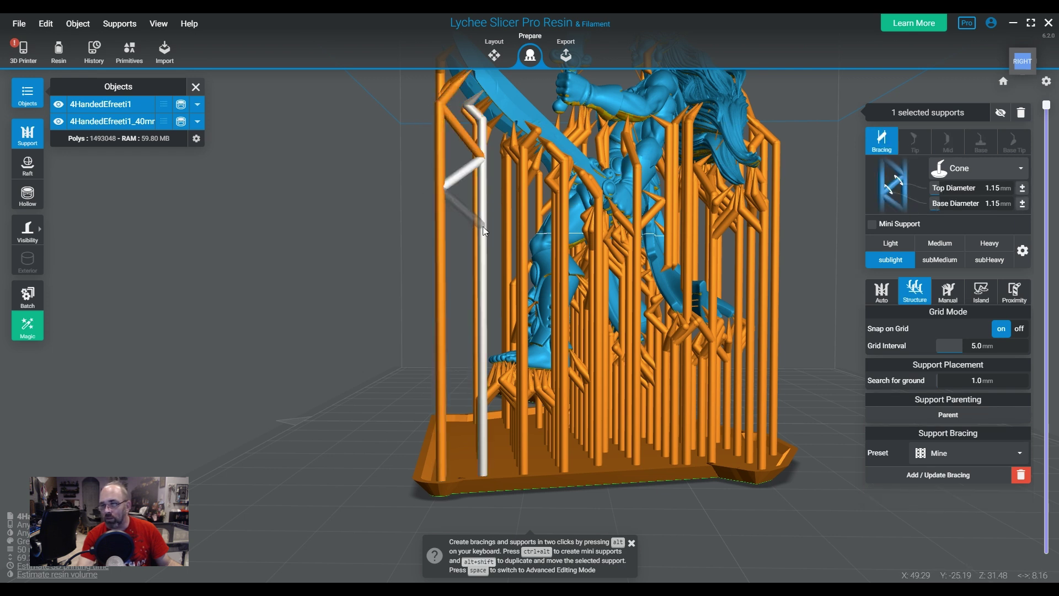
alt+click(482, 226)
alt+click(444, 260)
alt+click(482, 280)
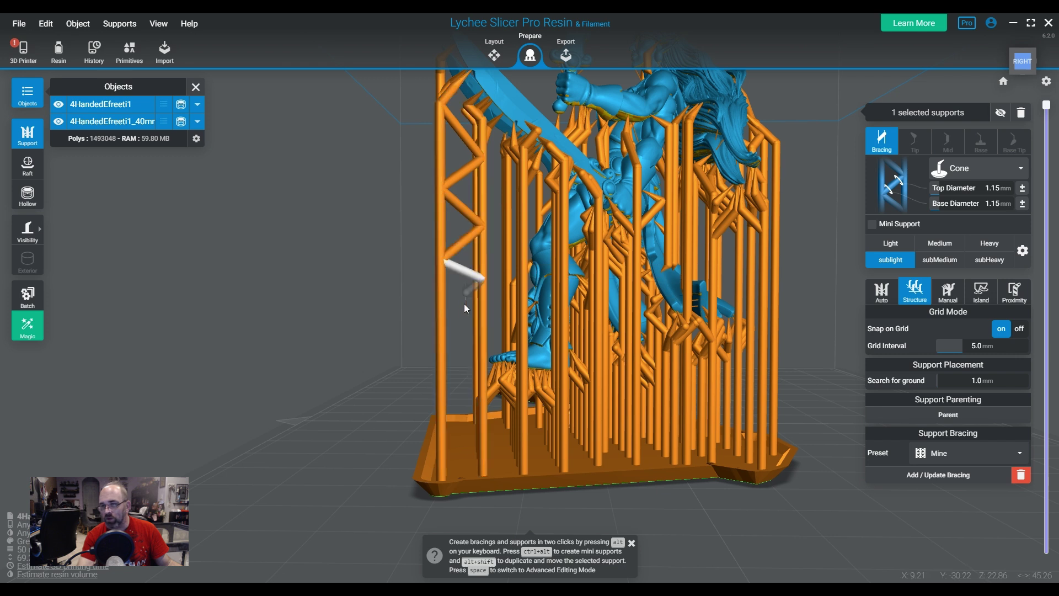
- Continue the zigzag braces between the two outer sword supports down to just above the raft
alt+click(443, 320)
alt+click(483, 336)
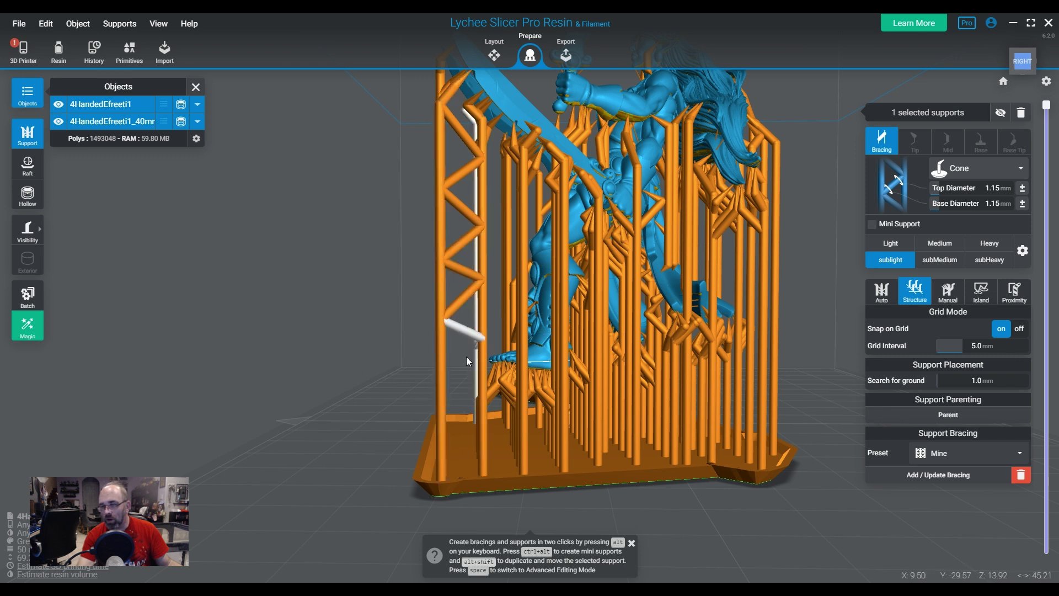
alt+click(444, 368)
alt+click(483, 394)
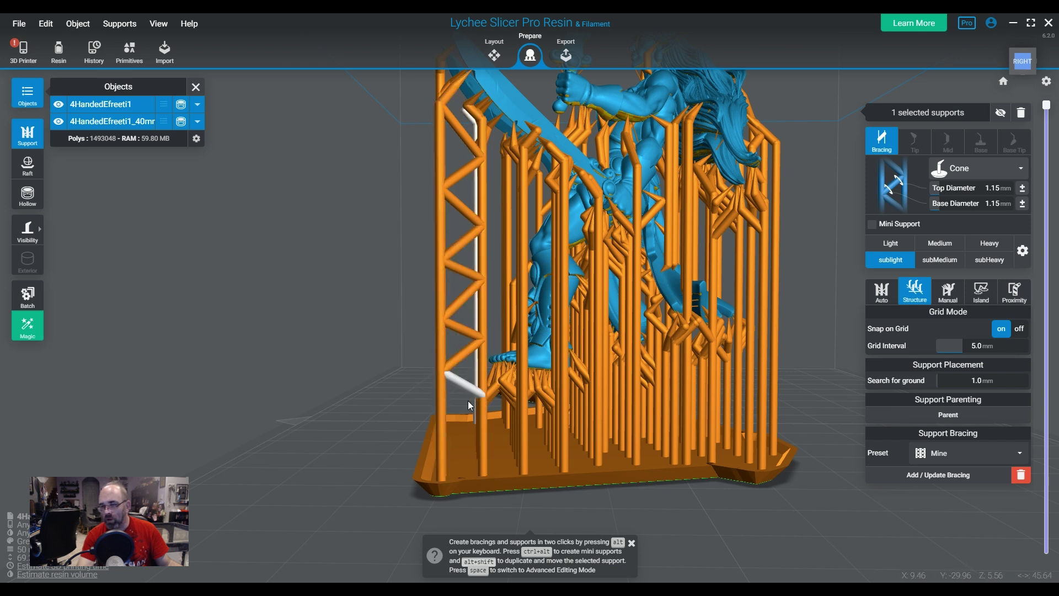
alt+click(444, 418)
alt+click(481, 445)
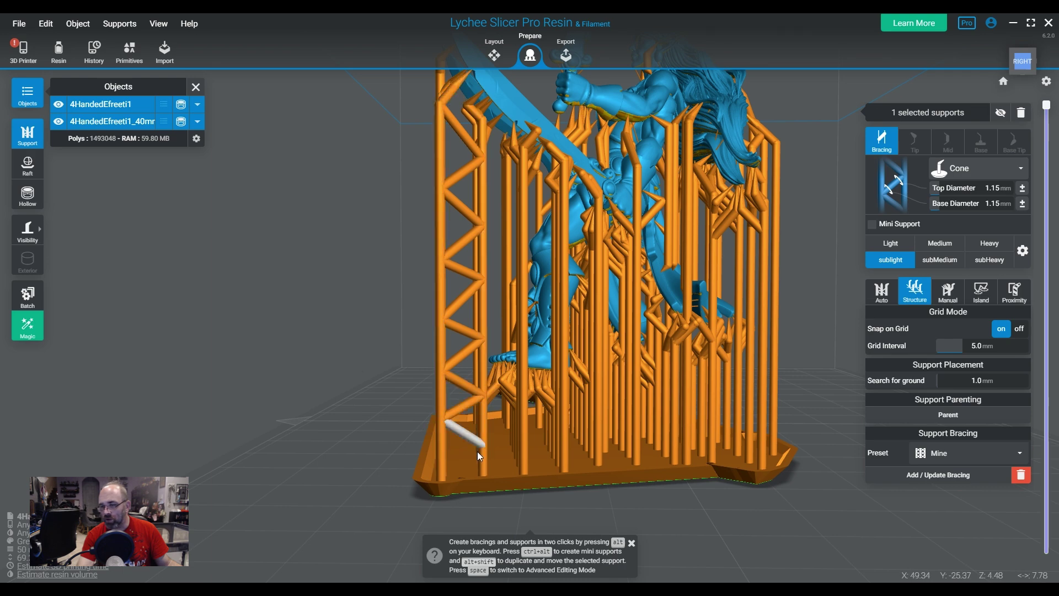
alt+click(442, 461)
- Start a second, crossing zigzag of braces between the two sword supports, working from the raft up to mid-height
drag(521, 478, 375, 463)
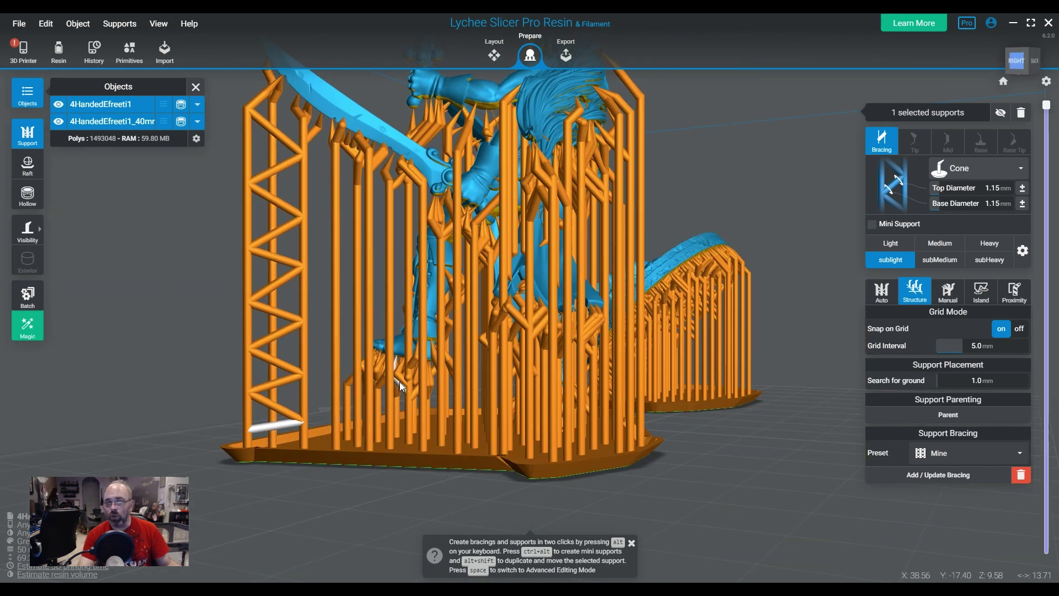
click(248, 426)
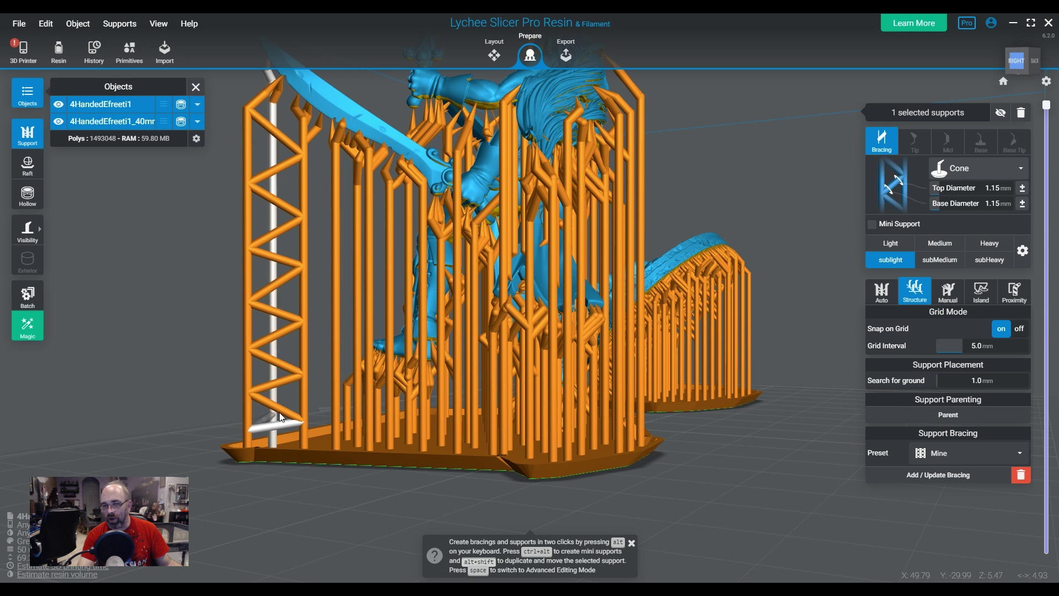
click(302, 390)
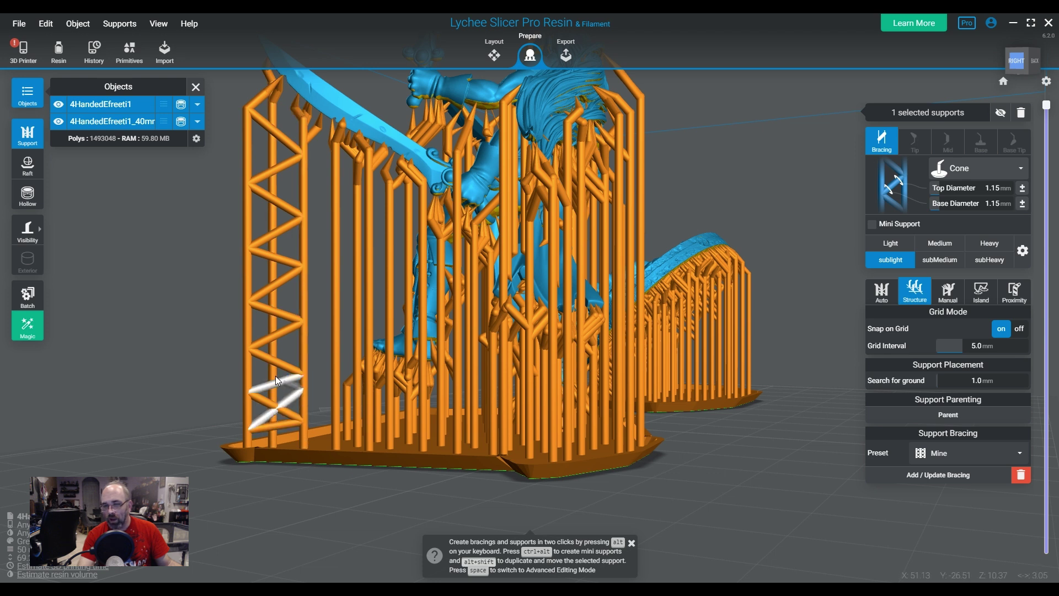
click(251, 365)
click(302, 342)
click(305, 341)
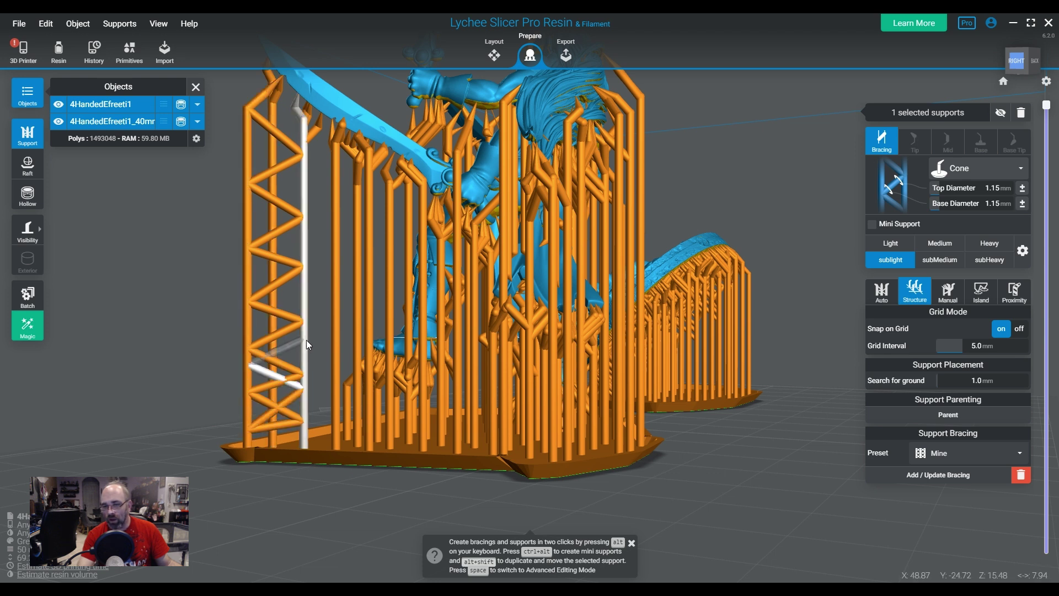
click(271, 330)
click(248, 313)
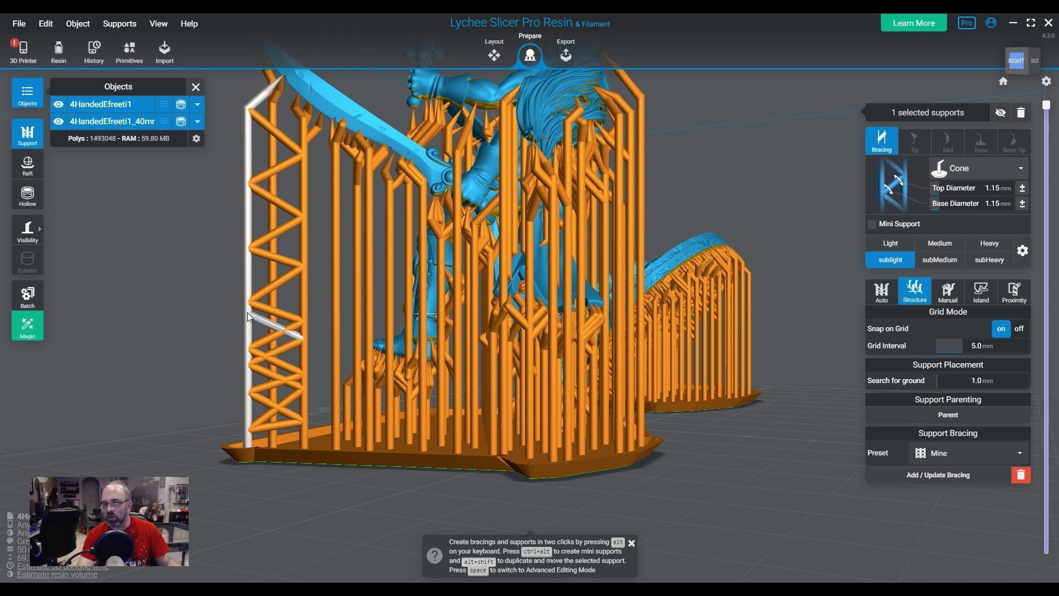
- Carry the crossing zigzag of braces from mid-height up towards the top of the two sword supports
click(305, 286)
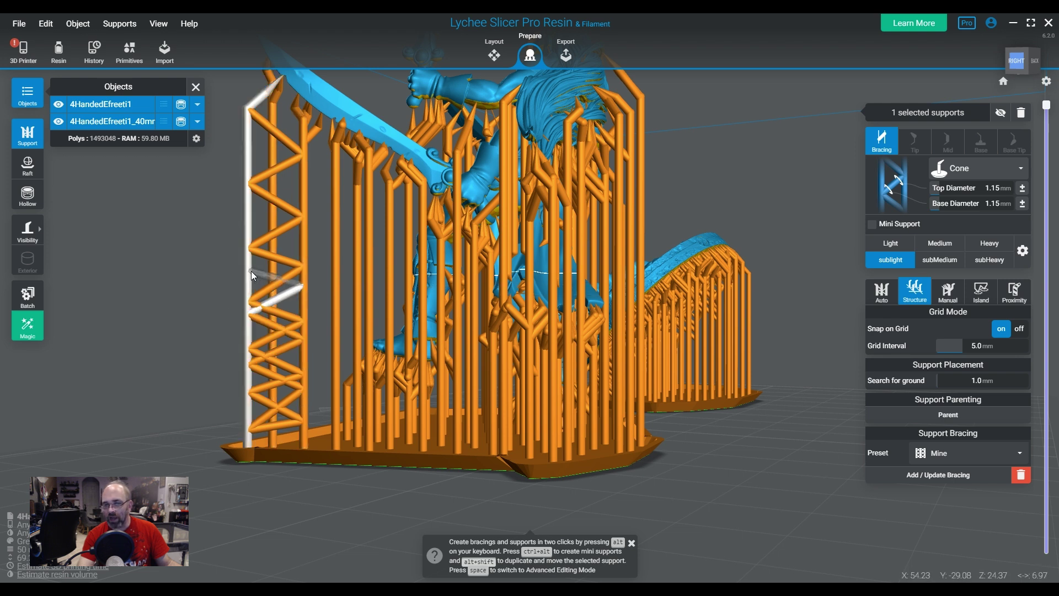
click(250, 271)
click(302, 239)
click(248, 213)
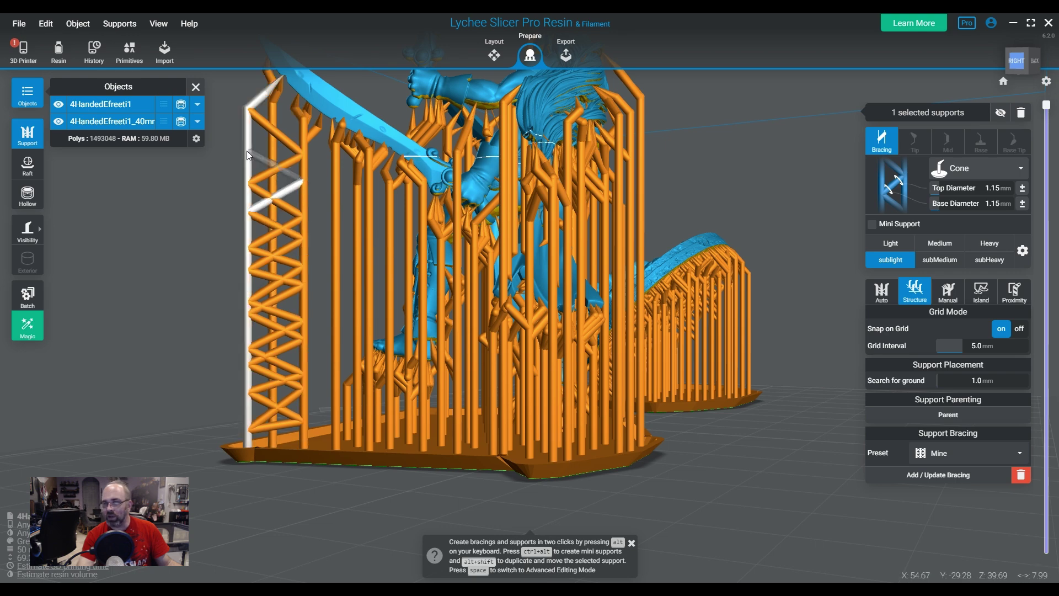
- Examine the crisscross bracing between the outer sword supports from top to bottom
right_drag(229, 167, 206, 219)
click(206, 219)
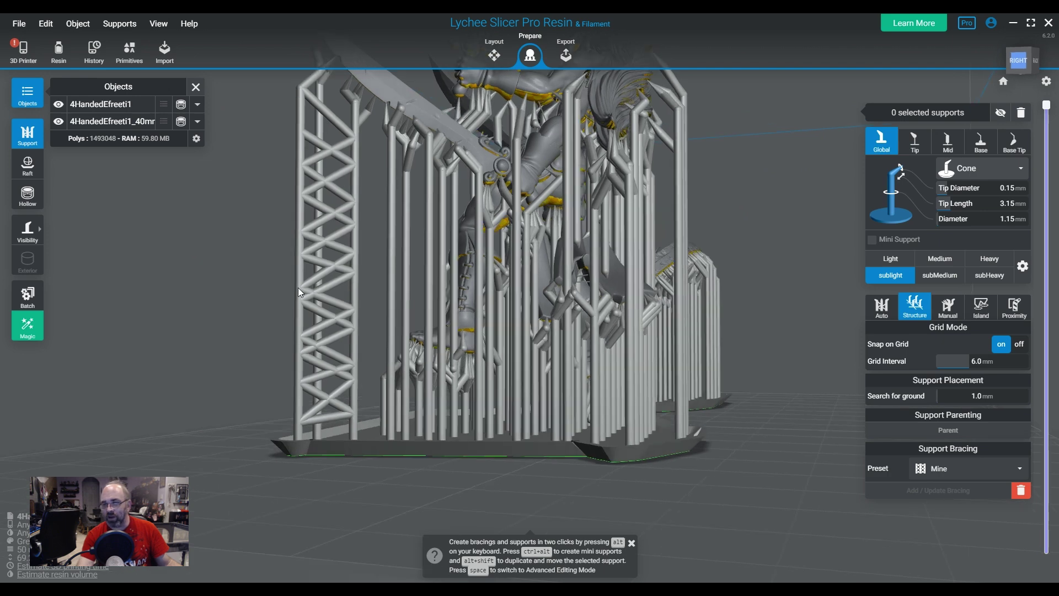
click(300, 282)
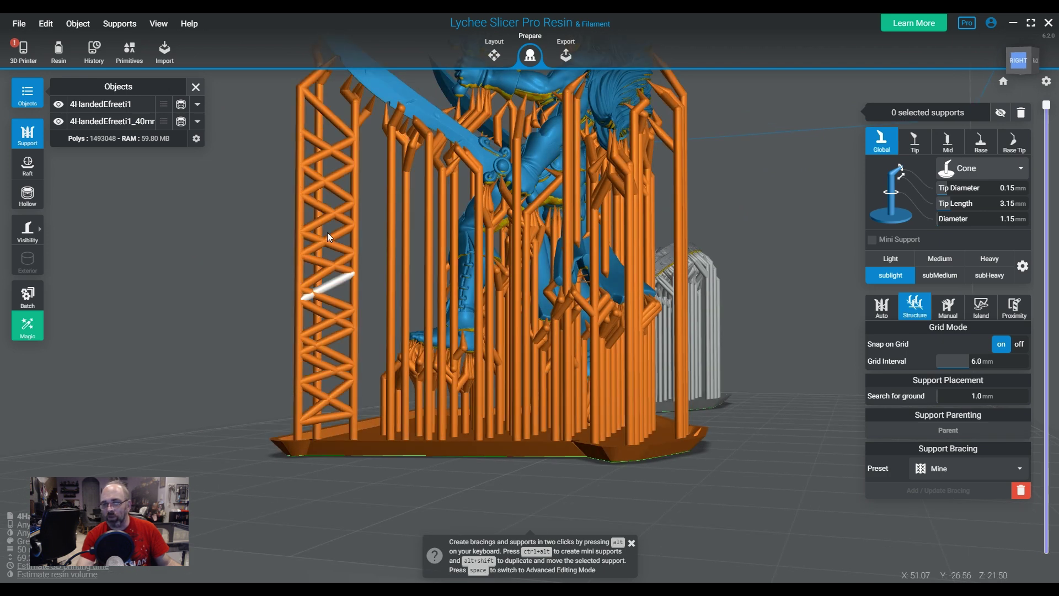
click(319, 118)
click(326, 111)
click(327, 112)
click(325, 400)
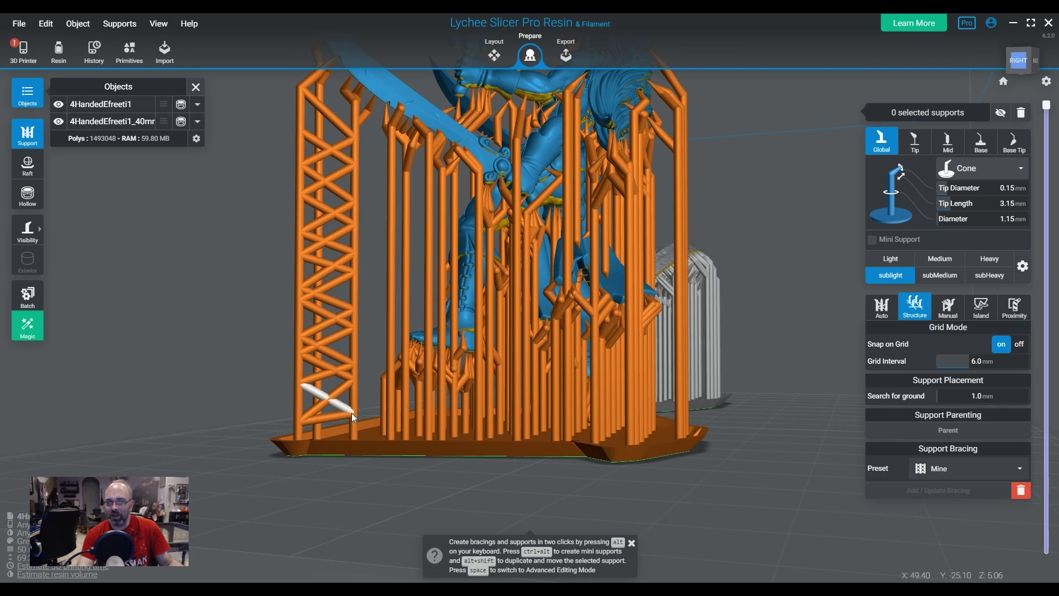
click(312, 114)
click(313, 138)
click(336, 384)
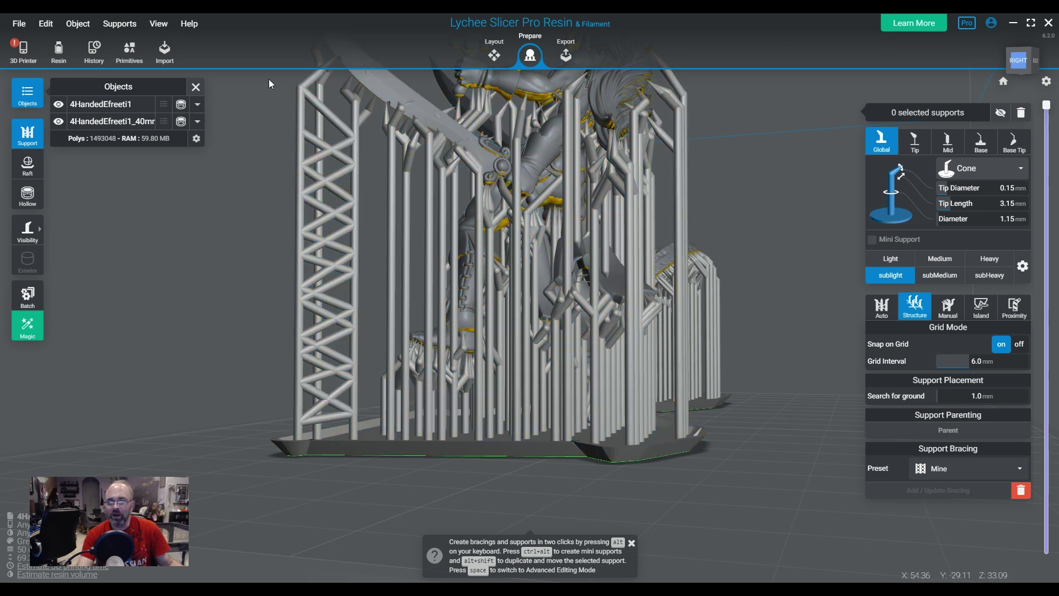
- Select the crisscross braces between the outer sword supports from top to bottom and delete them, then clear the selection
click(334, 144)
click(331, 148)
shift+click(332, 148)
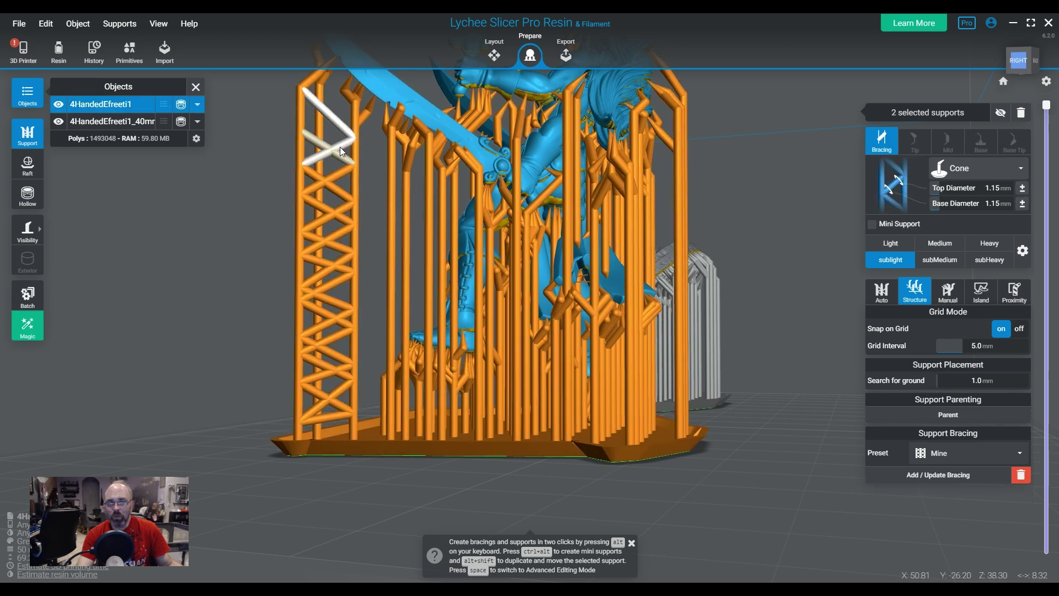
shift+click(340, 147)
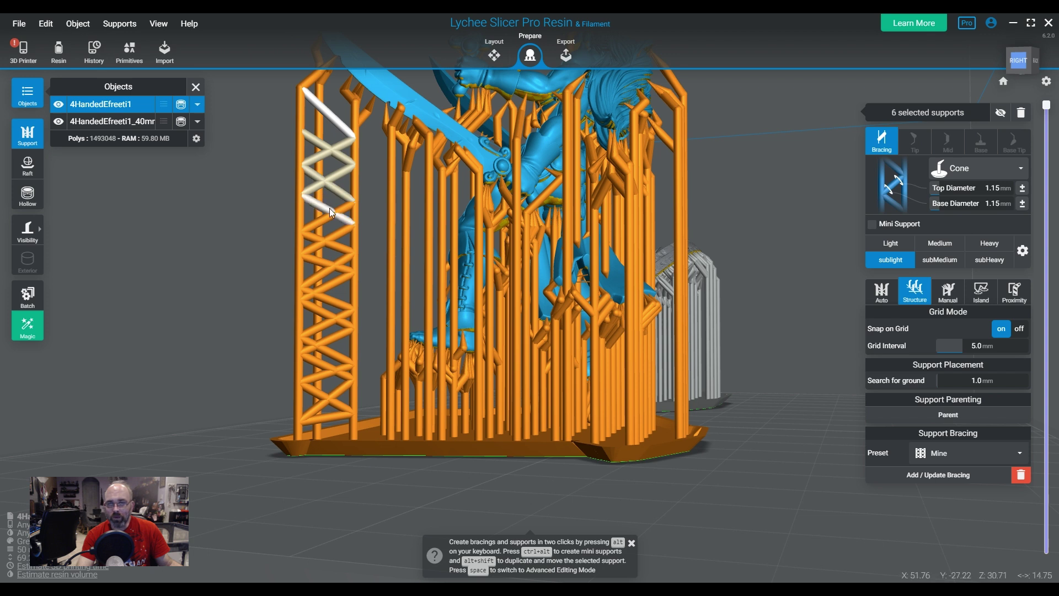
shift+click(334, 248)
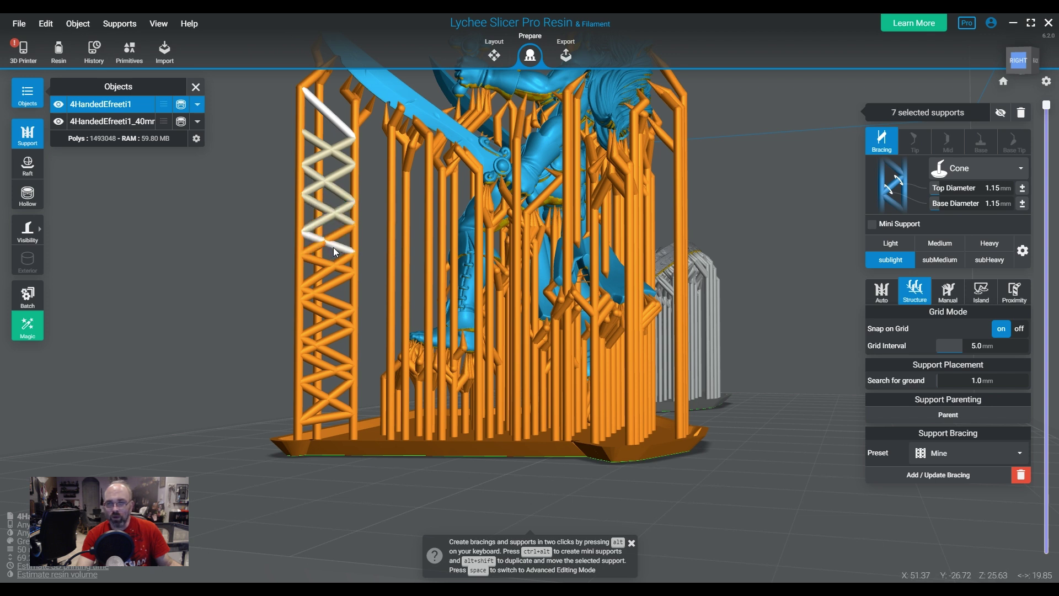
shift+click(345, 264)
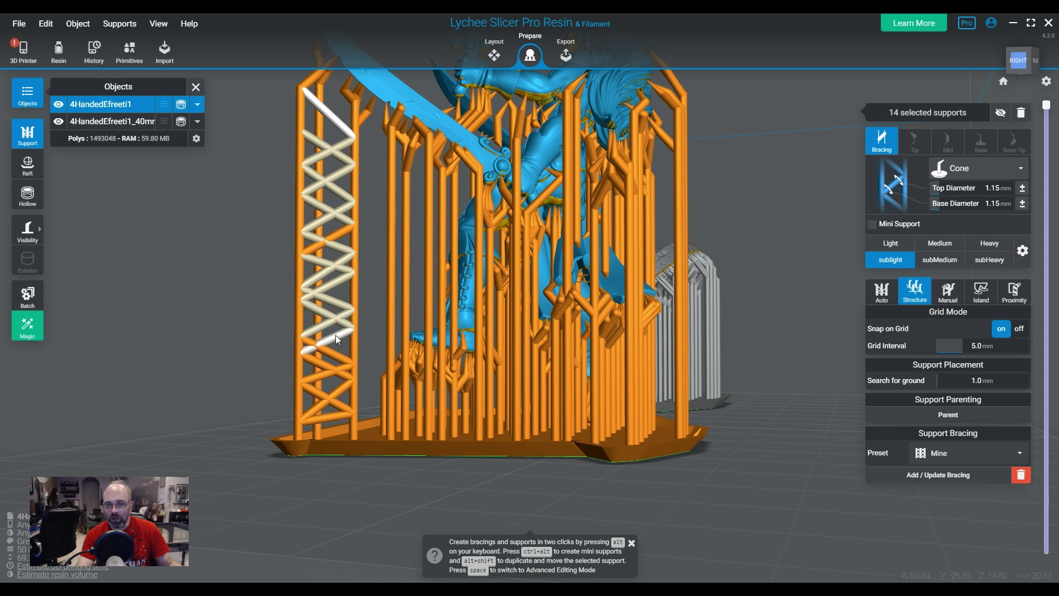
shift+click(333, 353)
shift+click(332, 366)
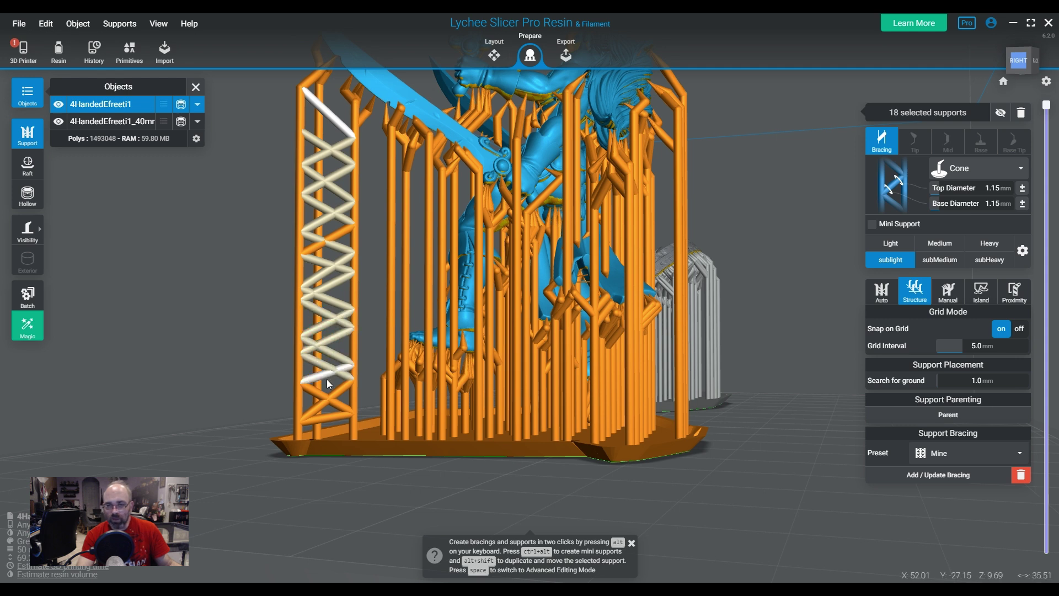
shift+click(326, 378)
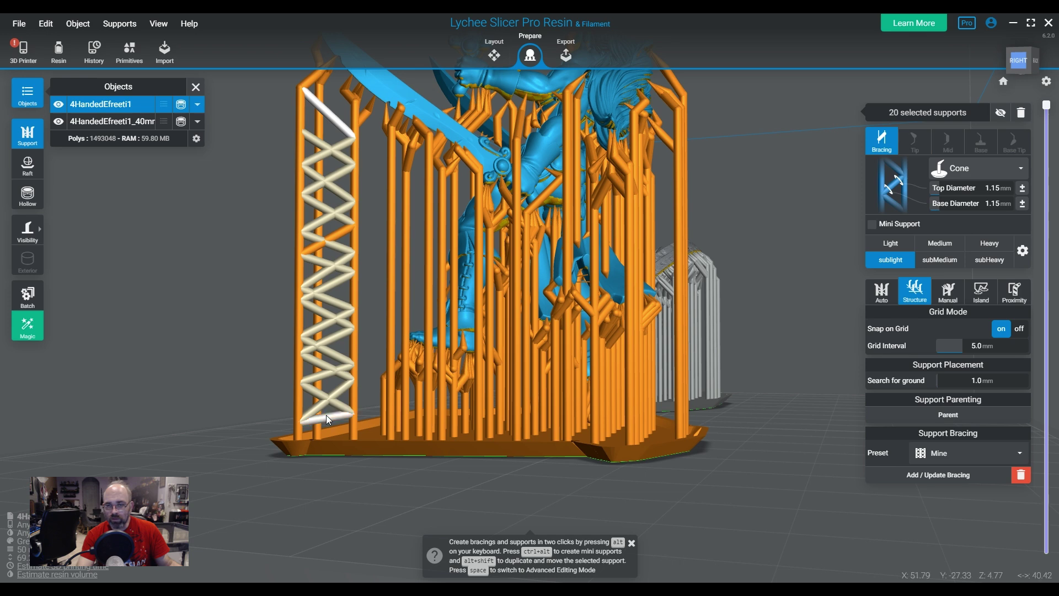
shift+click(326, 415)
key(Delete)
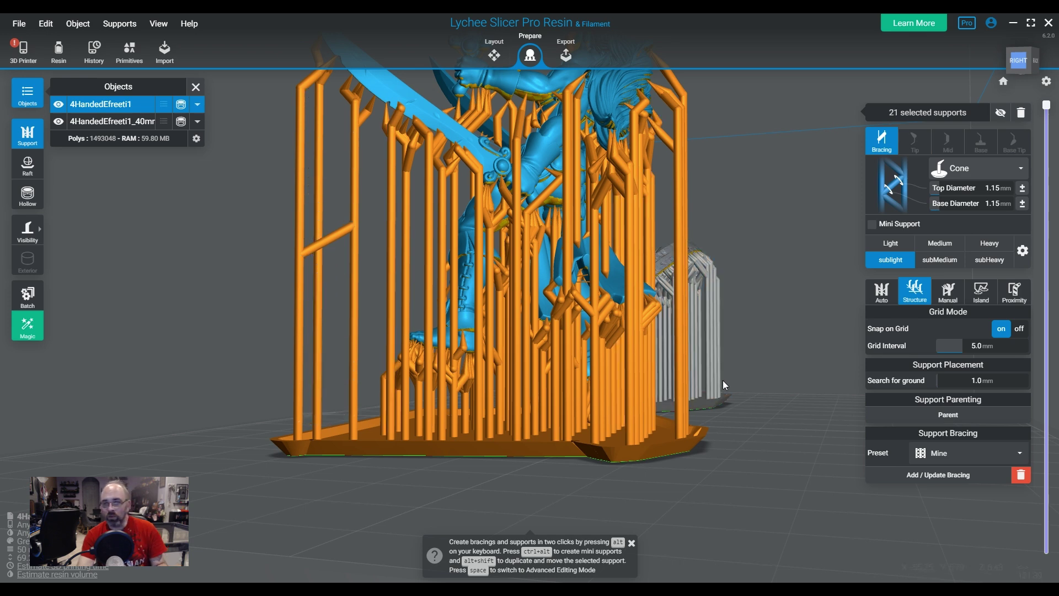
click(723, 383)
drag(662, 280, 644, 205)
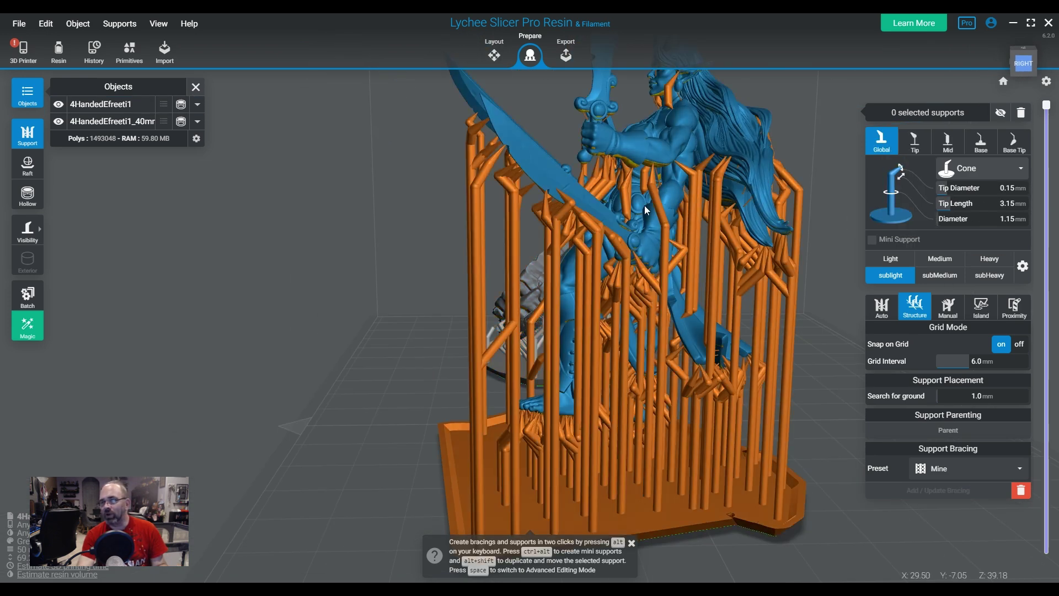
- Generate automatic bracing on the figure's supports with the Mine preset
click(655, 142)
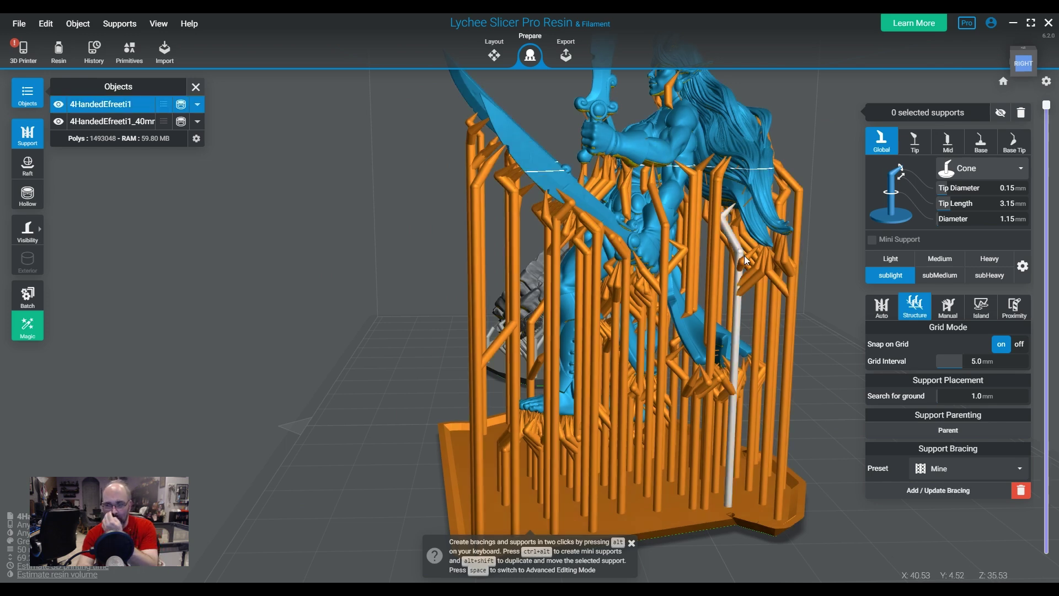
right_click(744, 255)
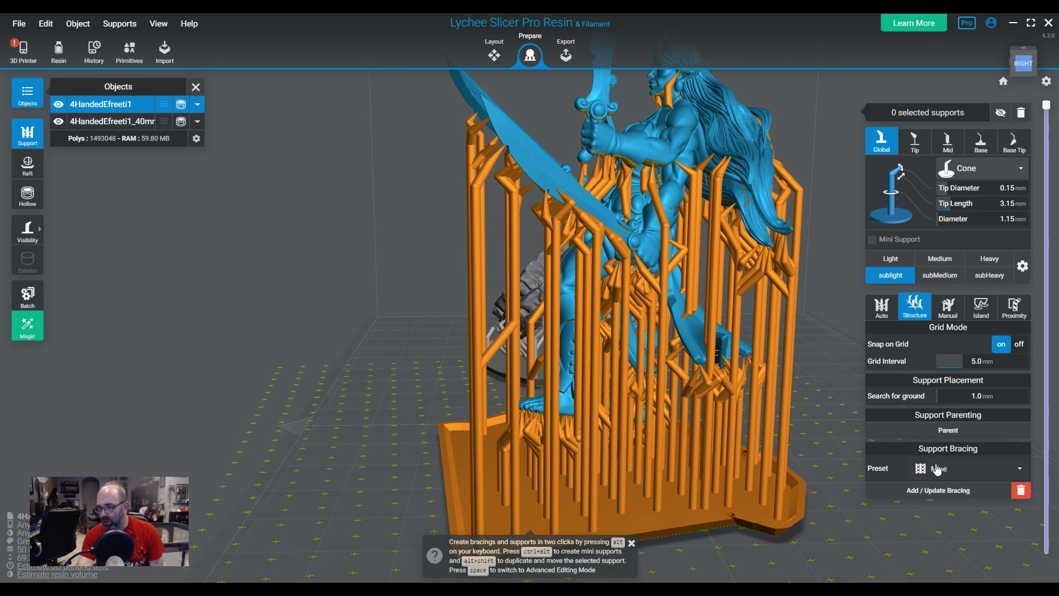
click(947, 490)
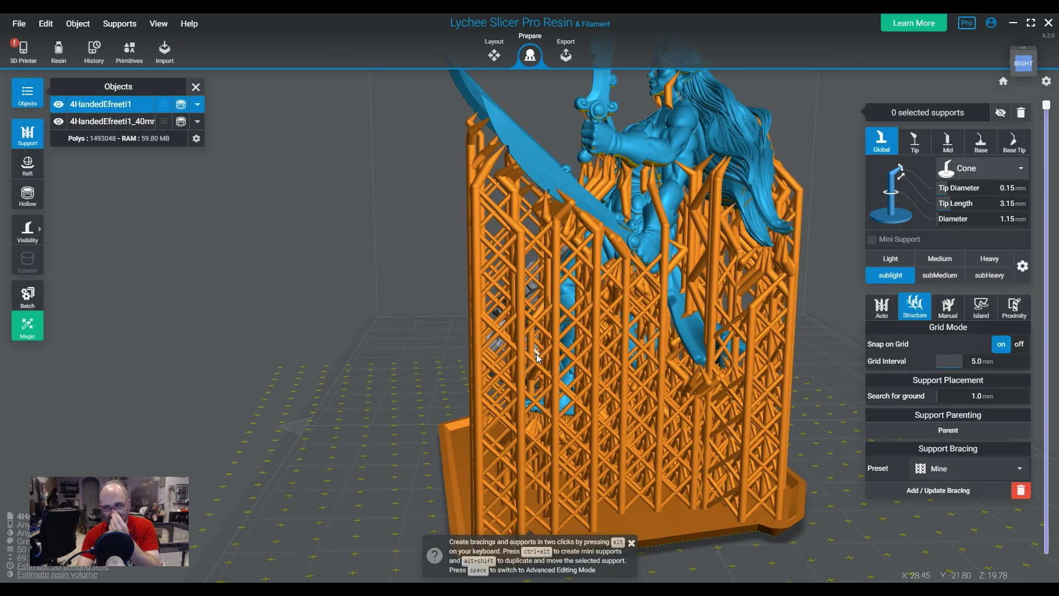
- Select the 40 mm base and generate automatic bracing on its supports with the Mine preset
drag(754, 424, 527, 326)
click(526, 326)
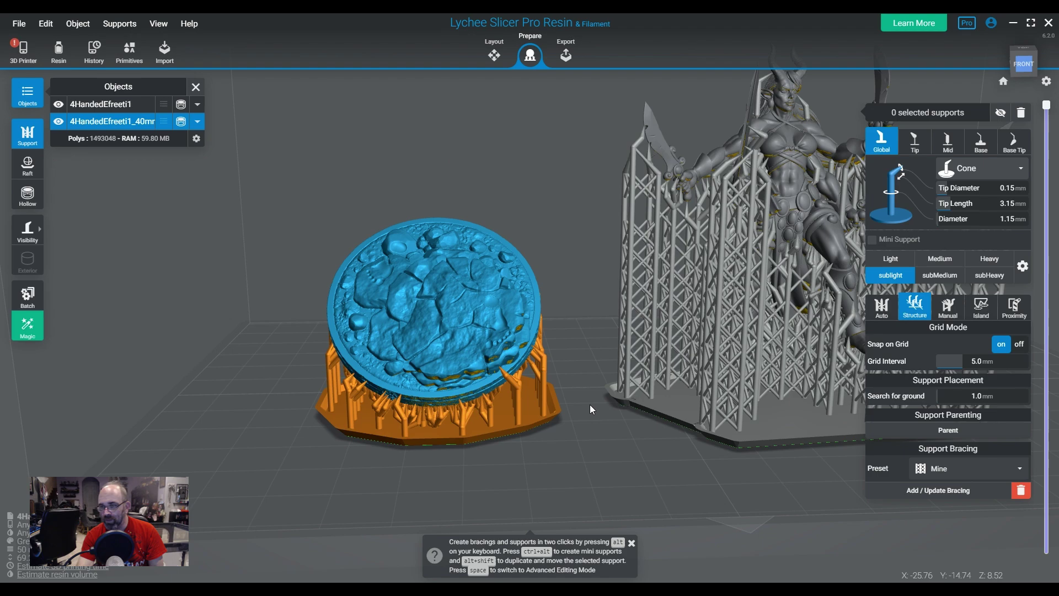
click(945, 490)
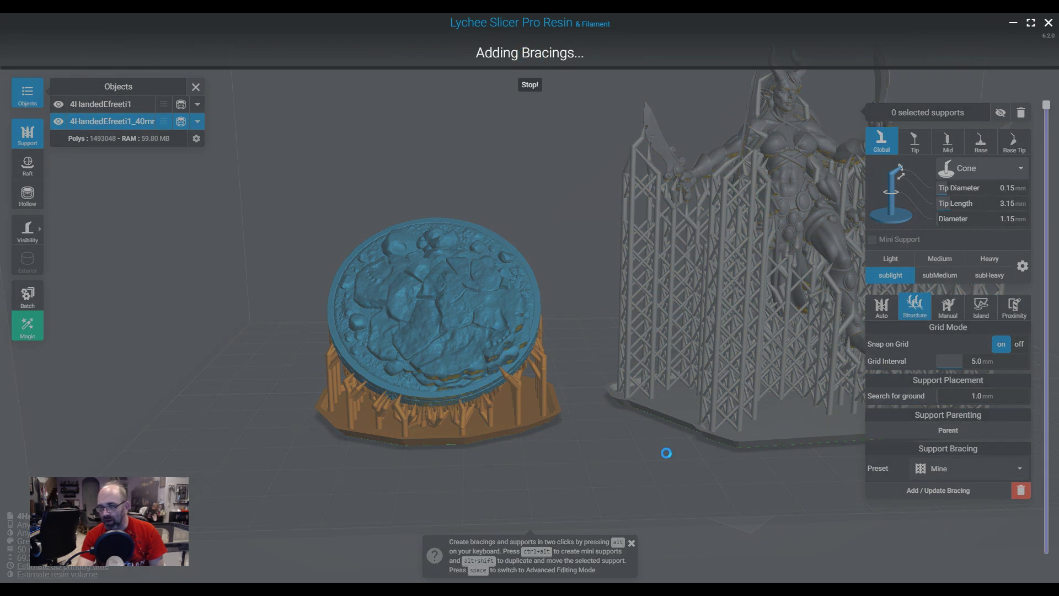
drag(588, 449, 705, 370)
drag(645, 211, 620, 276)
- Save the scene with the braced figure and base
click(78, 23)
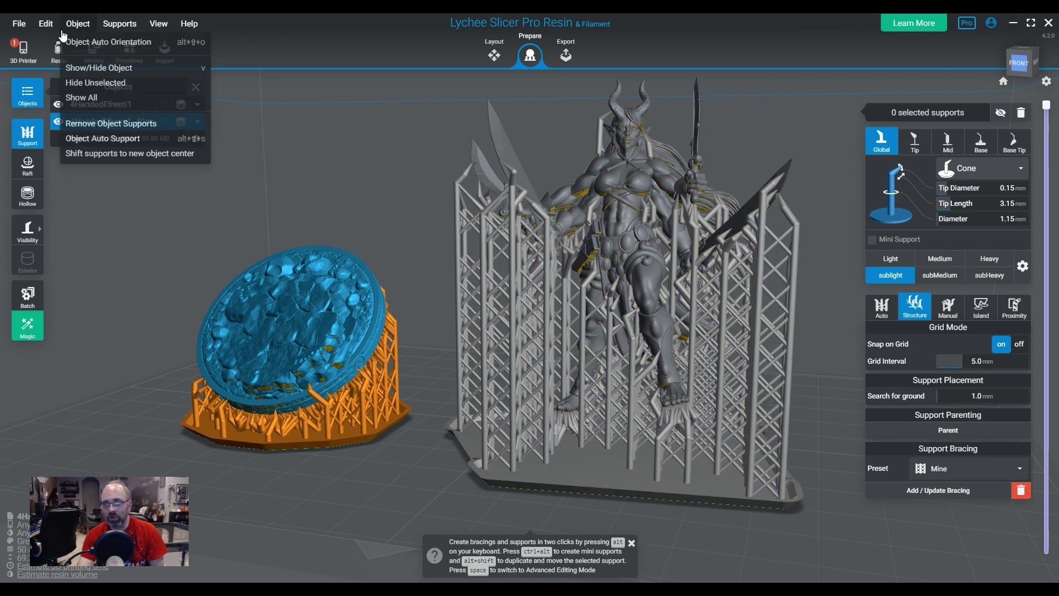
mouse_move(20, 23)
click(55, 143)
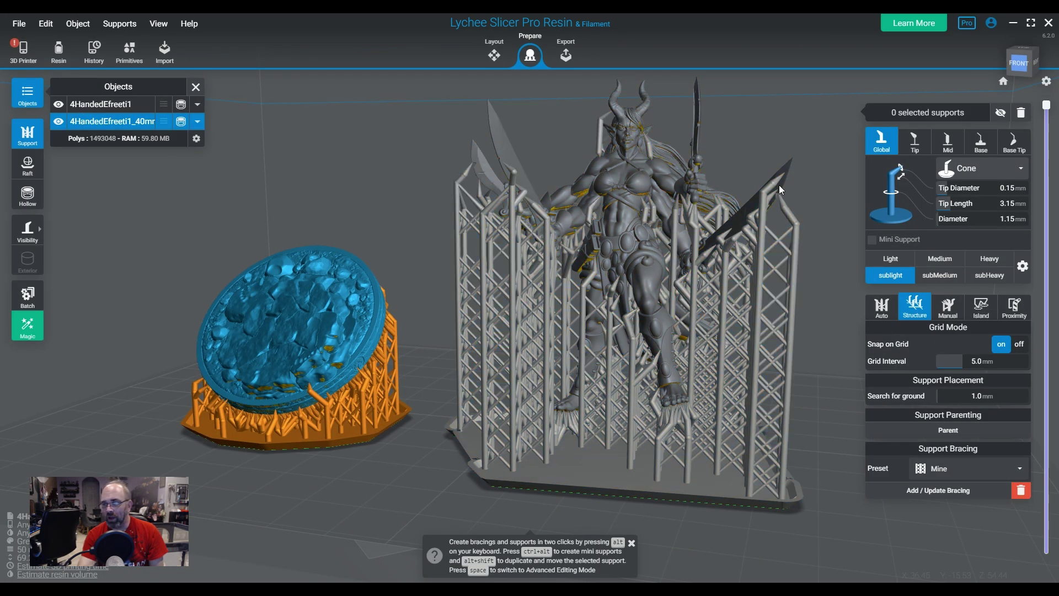
- Run support proximity detection on the figure and on the 40 mm base, dismissing each report
drag(779, 184, 798, 335)
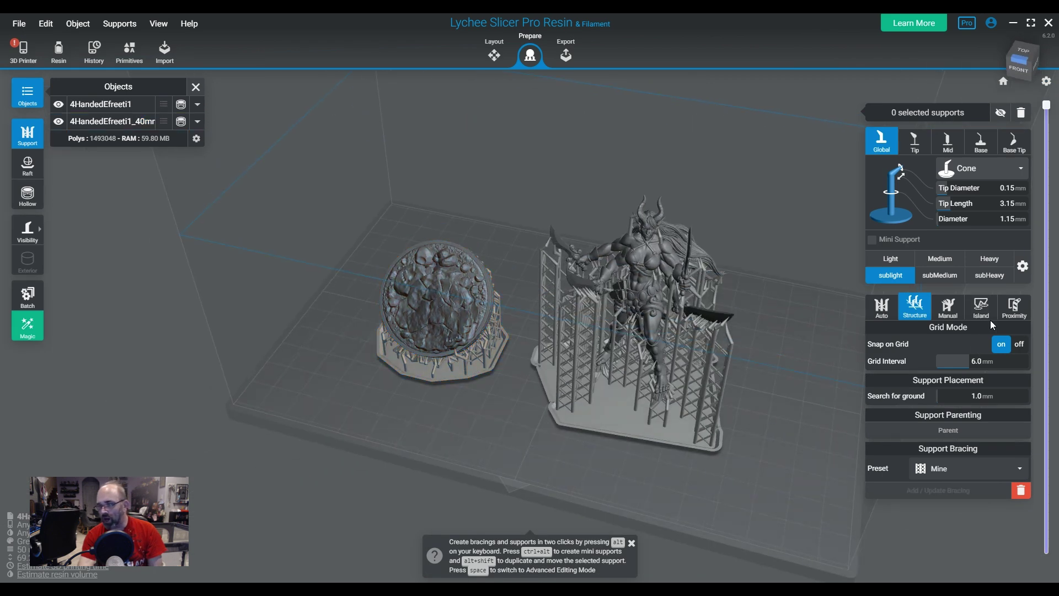
click(1009, 306)
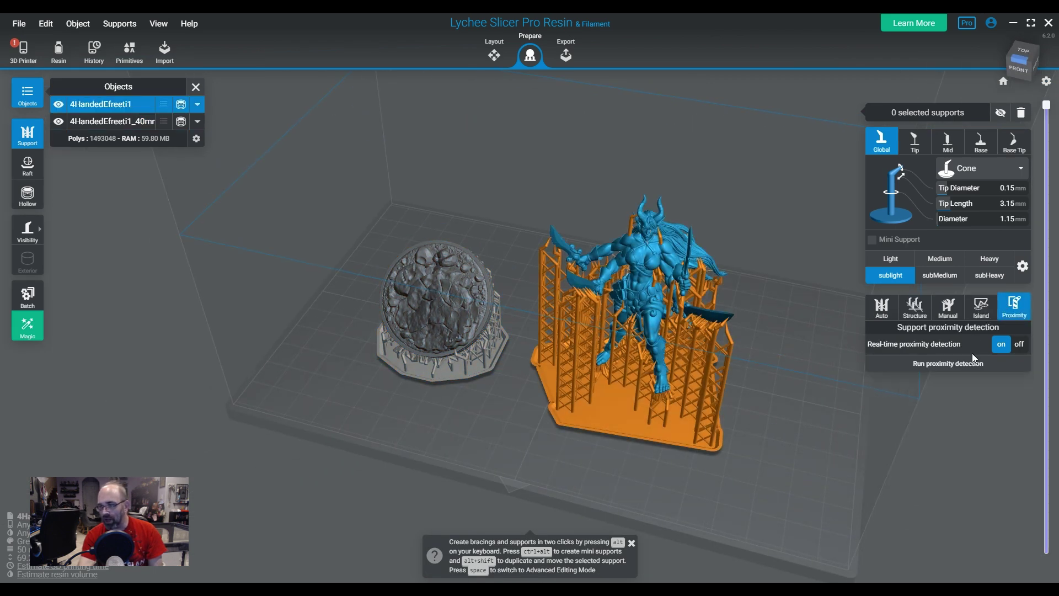
click(936, 368)
click(530, 337)
click(473, 319)
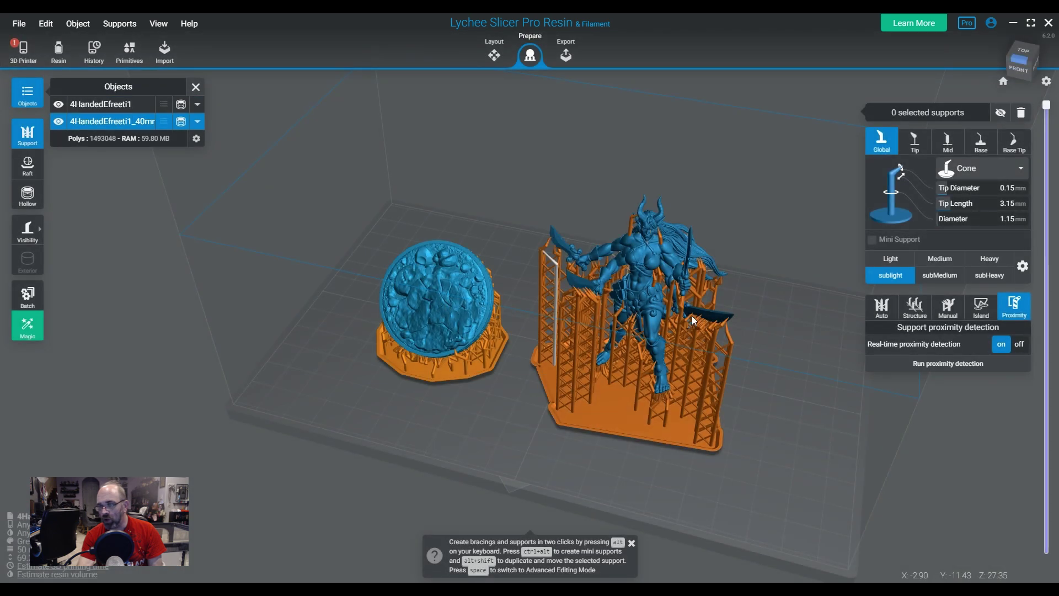
click(987, 368)
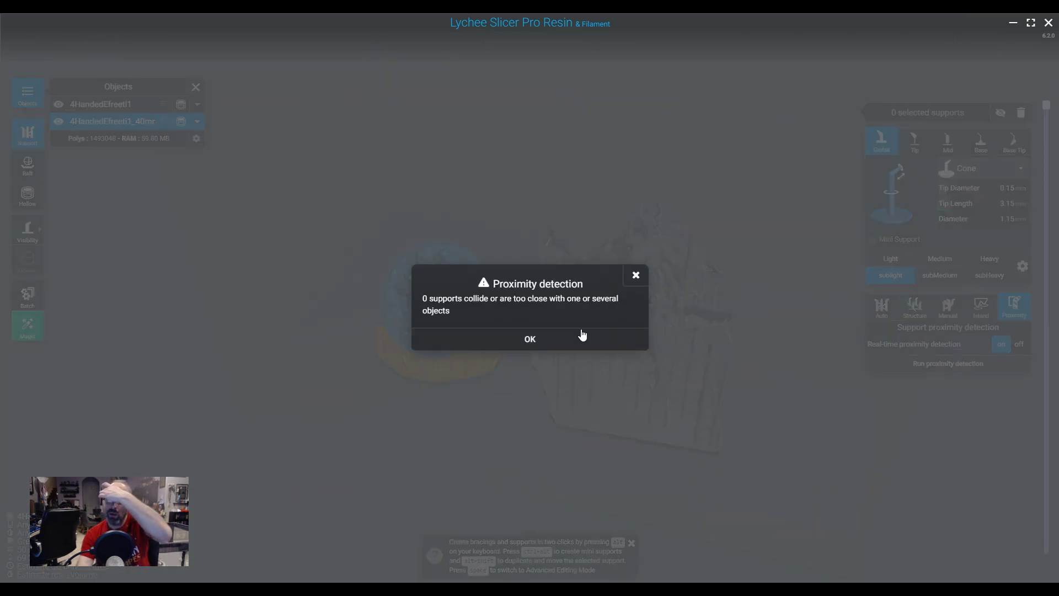
click(582, 335)
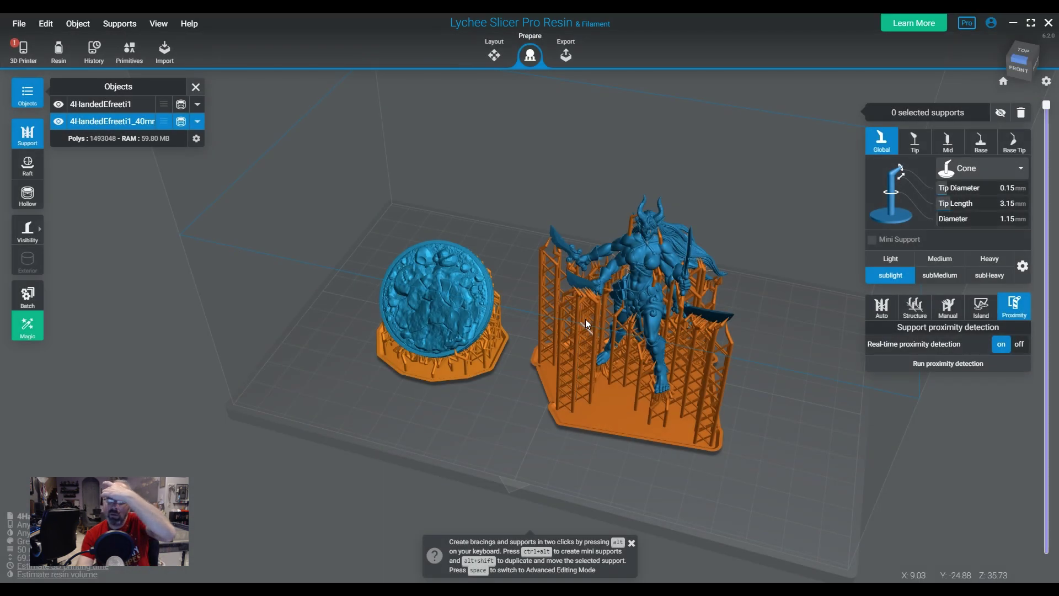
- Set up the slice export with Smooth Surfaces anti-aliasing and the Fast Slicing (Beta) engine
click(571, 62)
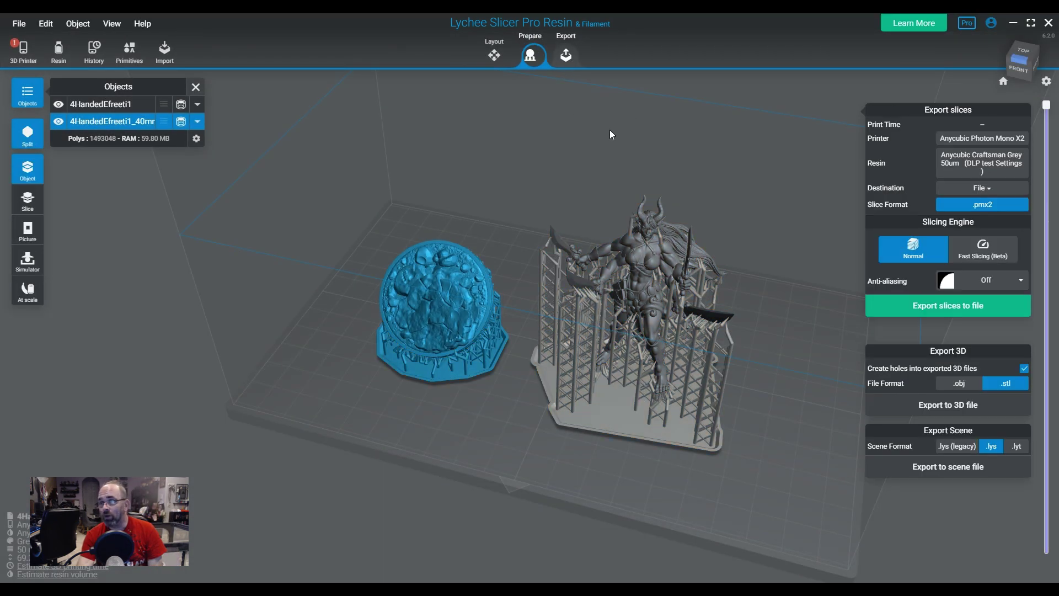
click(975, 284)
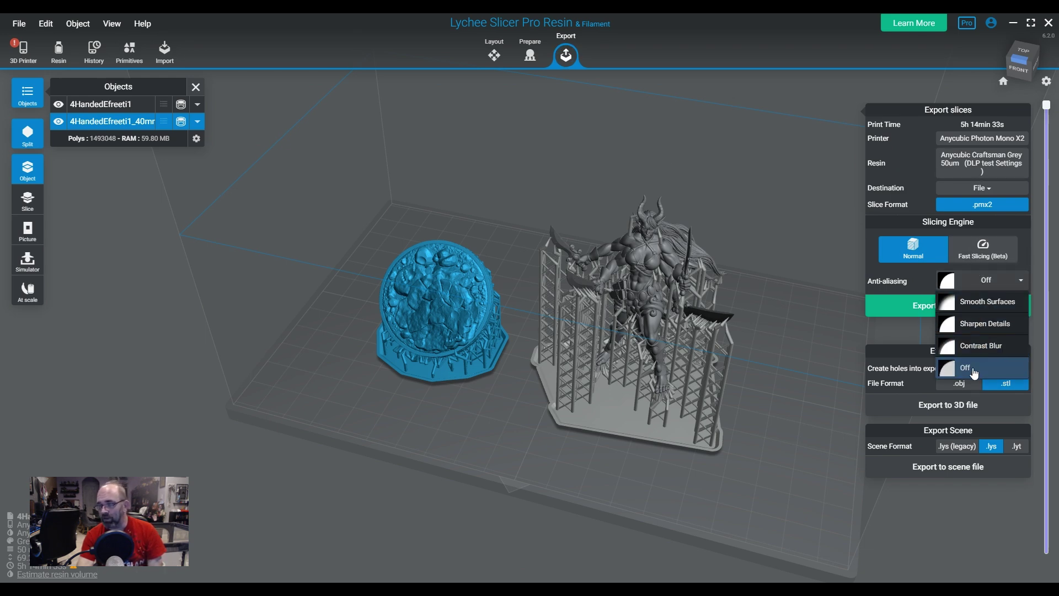
click(1012, 309)
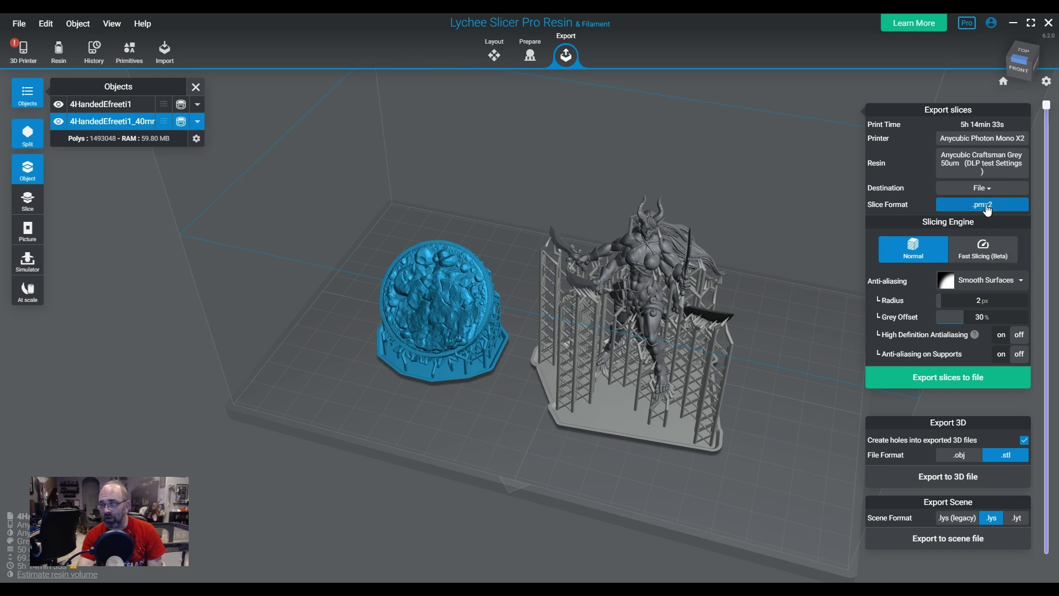
click(987, 248)
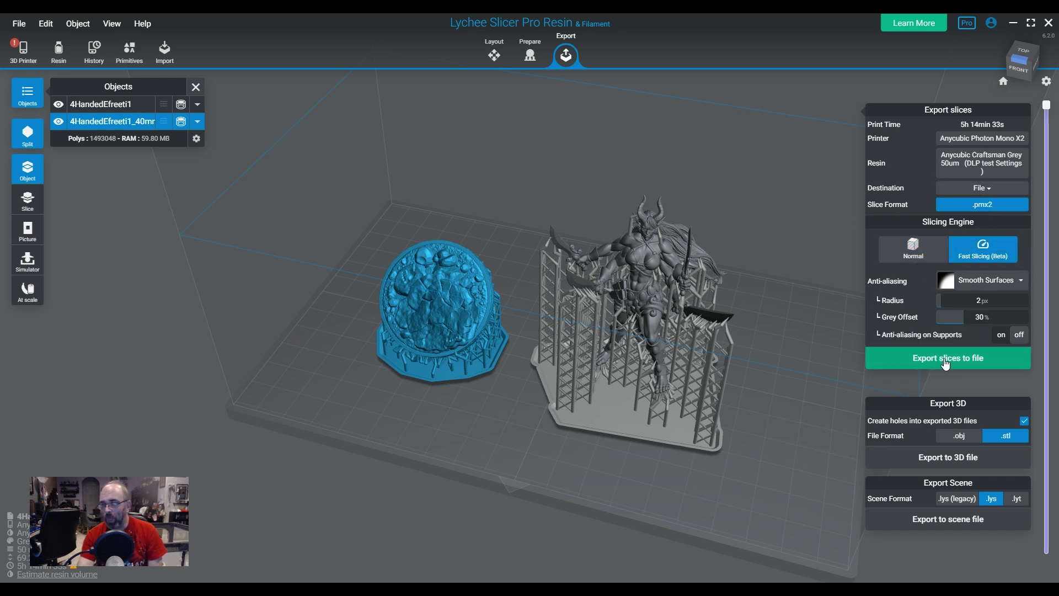
- Export the slices of both models to the file 4HandedEfreeti1R.pmx2 and dismiss the slicing summary
click(797, 423)
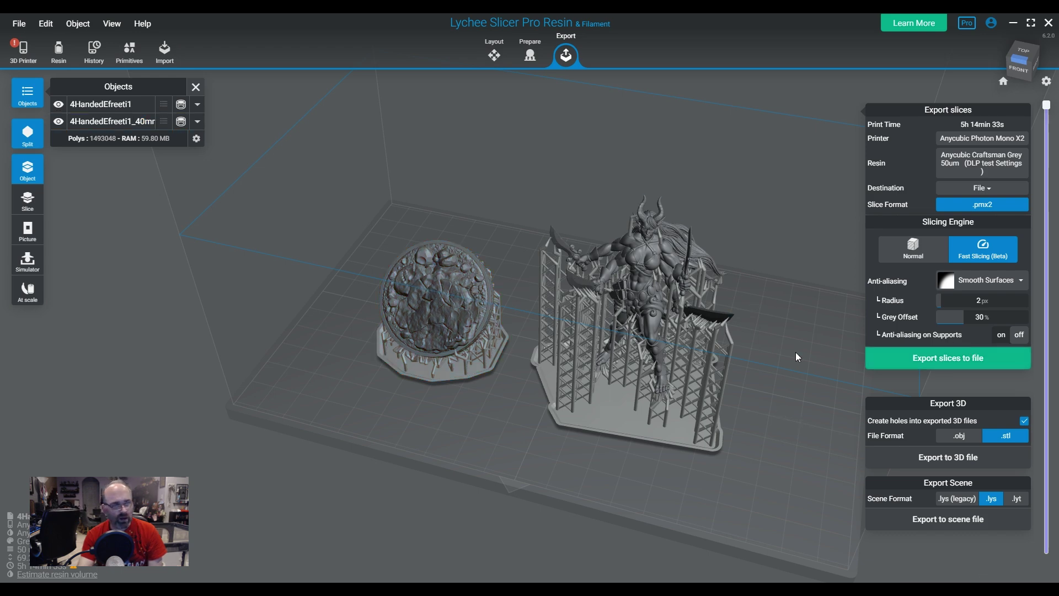
drag(795, 356, 808, 378)
click(630, 269)
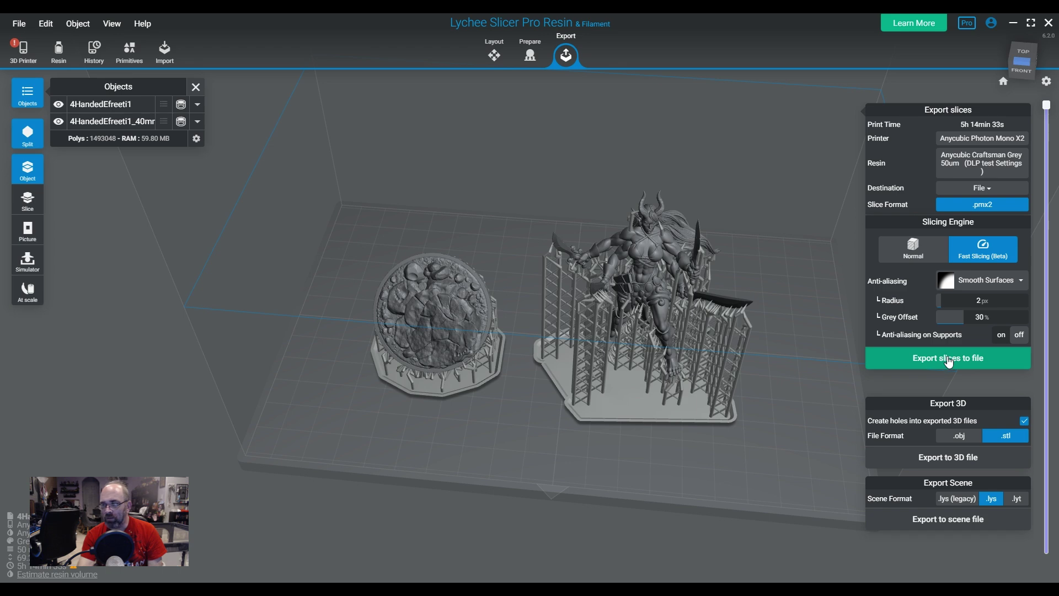
drag(727, 379, 550, 342)
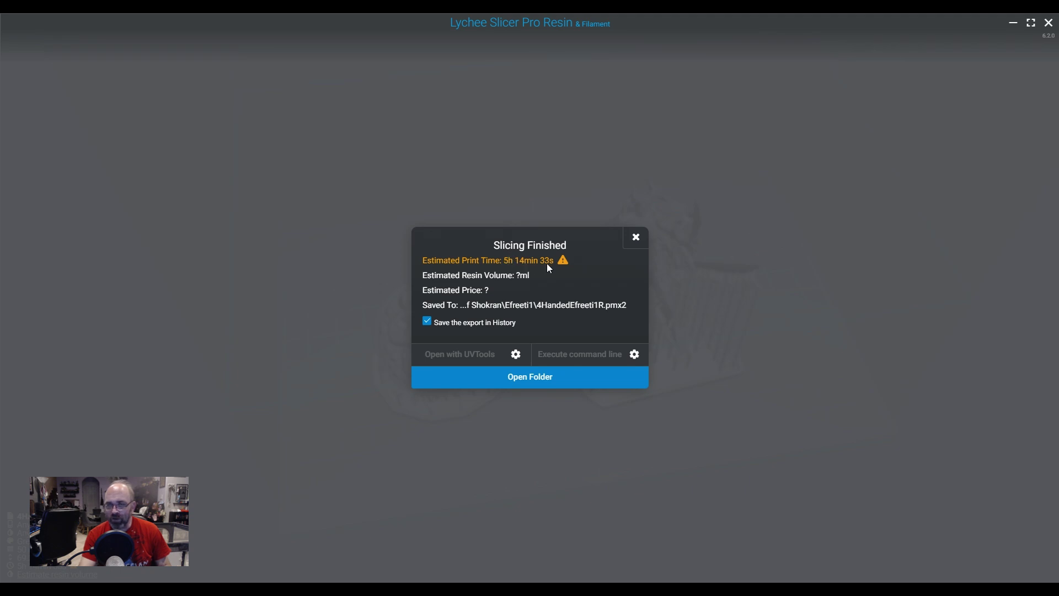
click(635, 238)
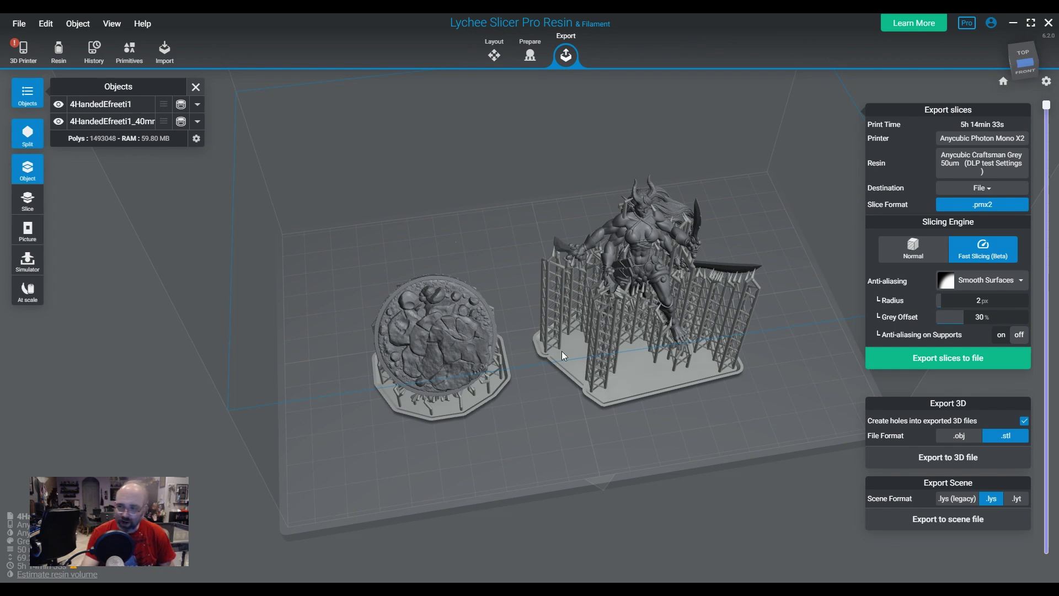
- Estimate the resin volume and cost of the plate, and restore the default view
drag(547, 456, 670, 502)
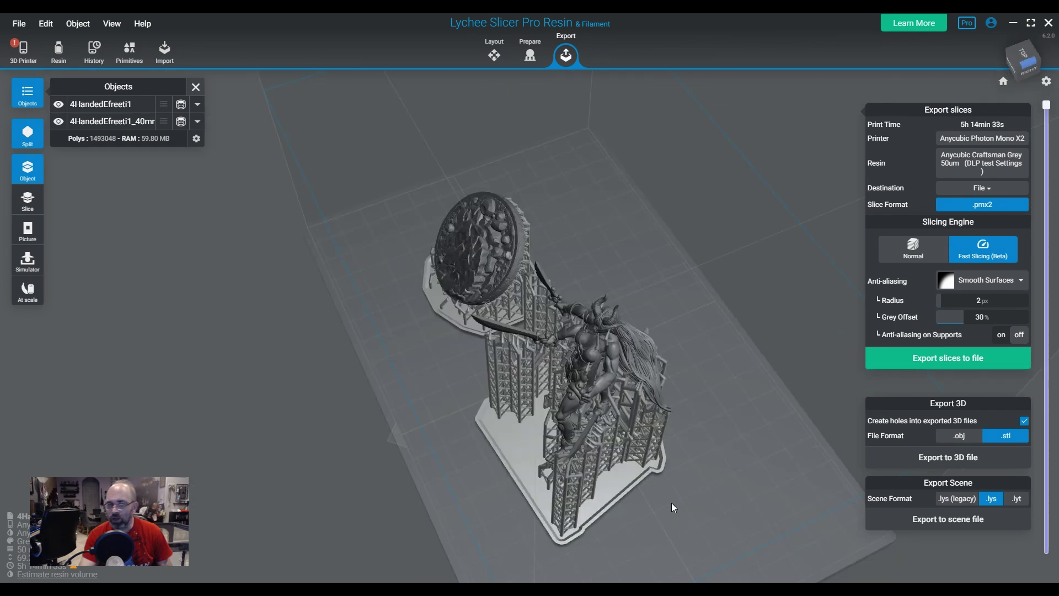
click(83, 575)
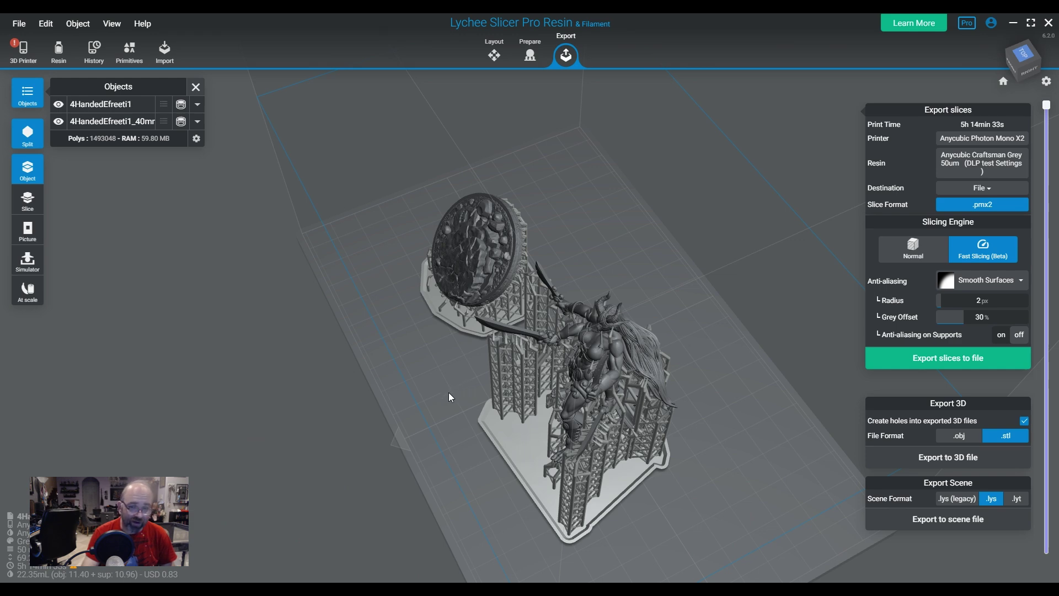
right_drag(335, 431, 711, 430)
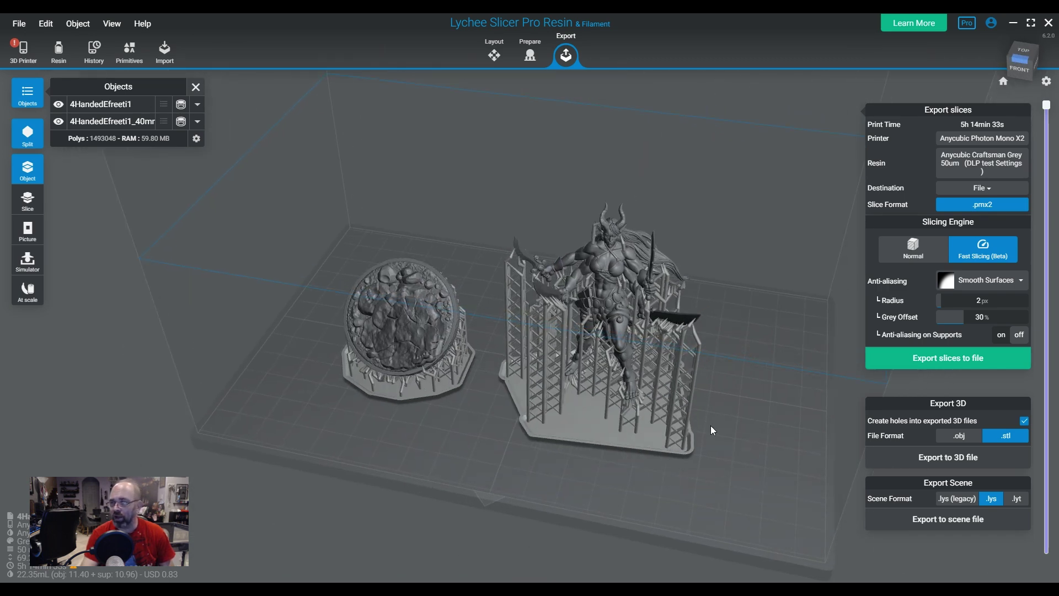
click(1005, 82)
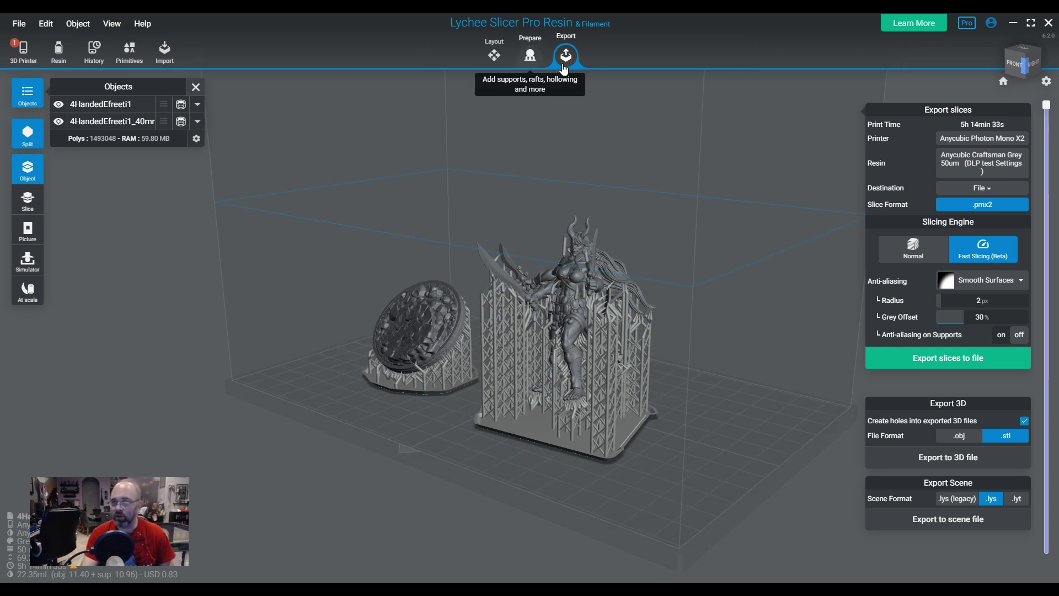
- Return to the layout stage and look over the supported figure and base together, leaving nothing selected
click(528, 66)
click(494, 55)
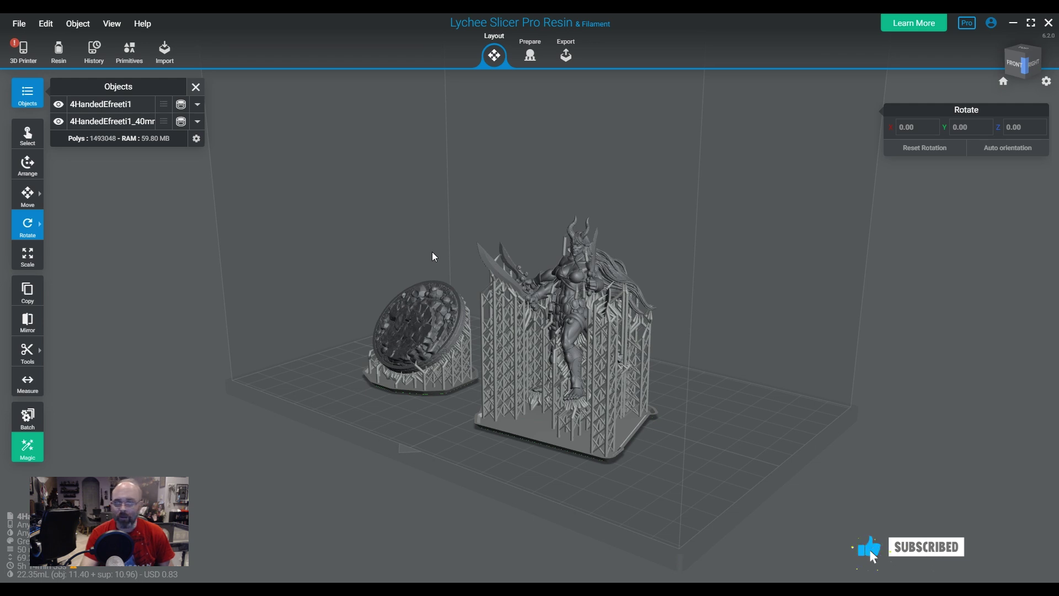
drag(337, 233, 734, 460)
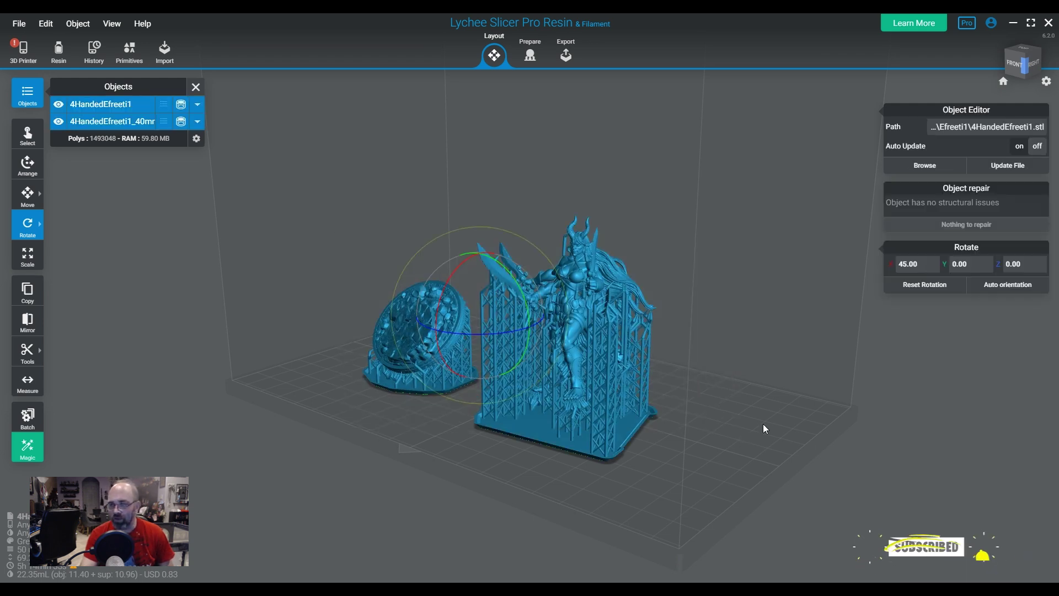
click(742, 445)
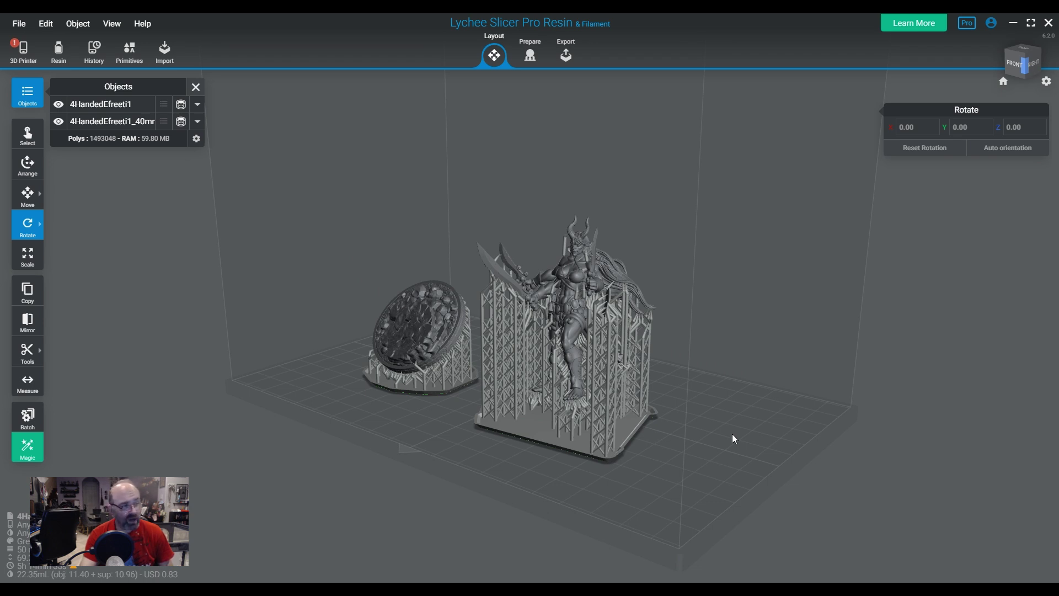
right_drag(732, 433, 469, 270)
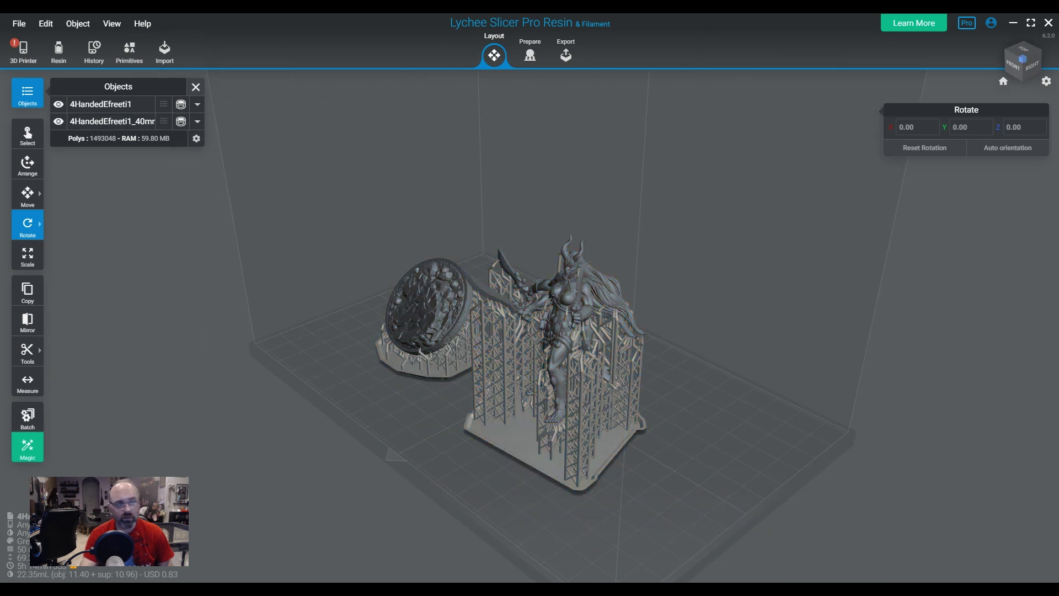